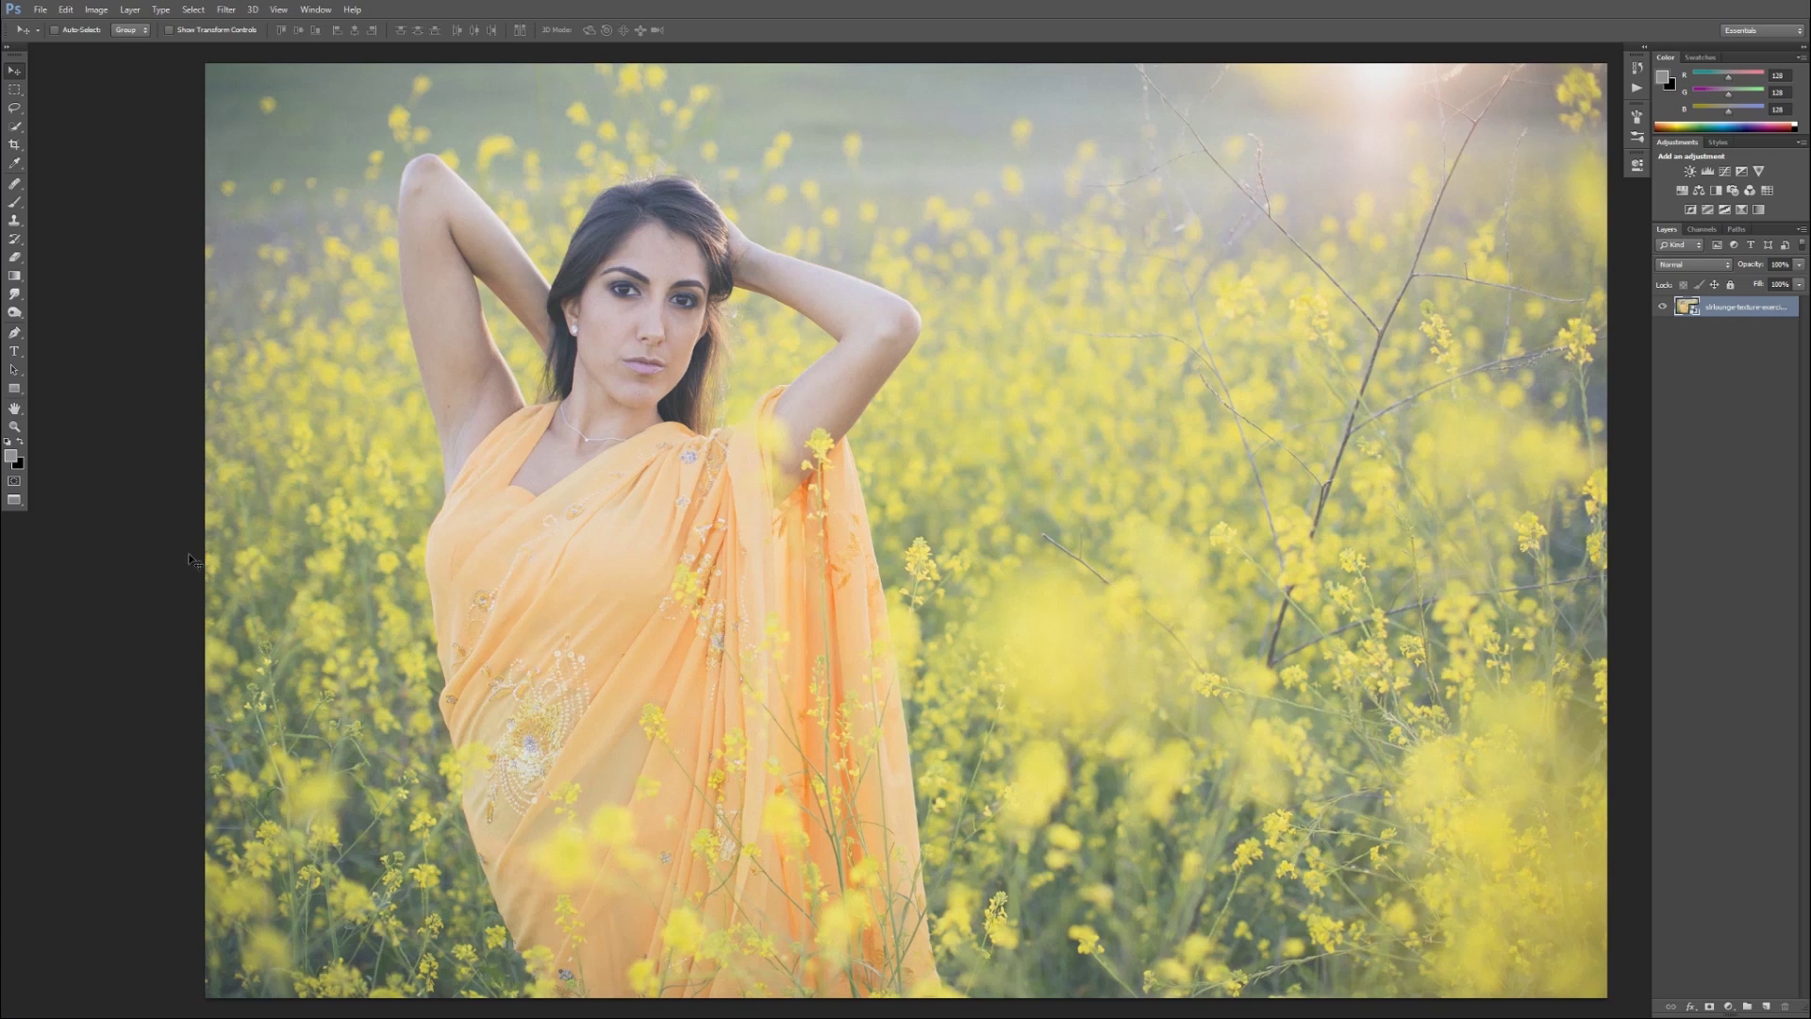
# - Switch to Bridge, preview white-to-black-chart.jpg and the yellow flower field portrait, and return to Photoshop
pyautogui.hotkey('alt', 'Tab')
pyautogui.click(803, 481)
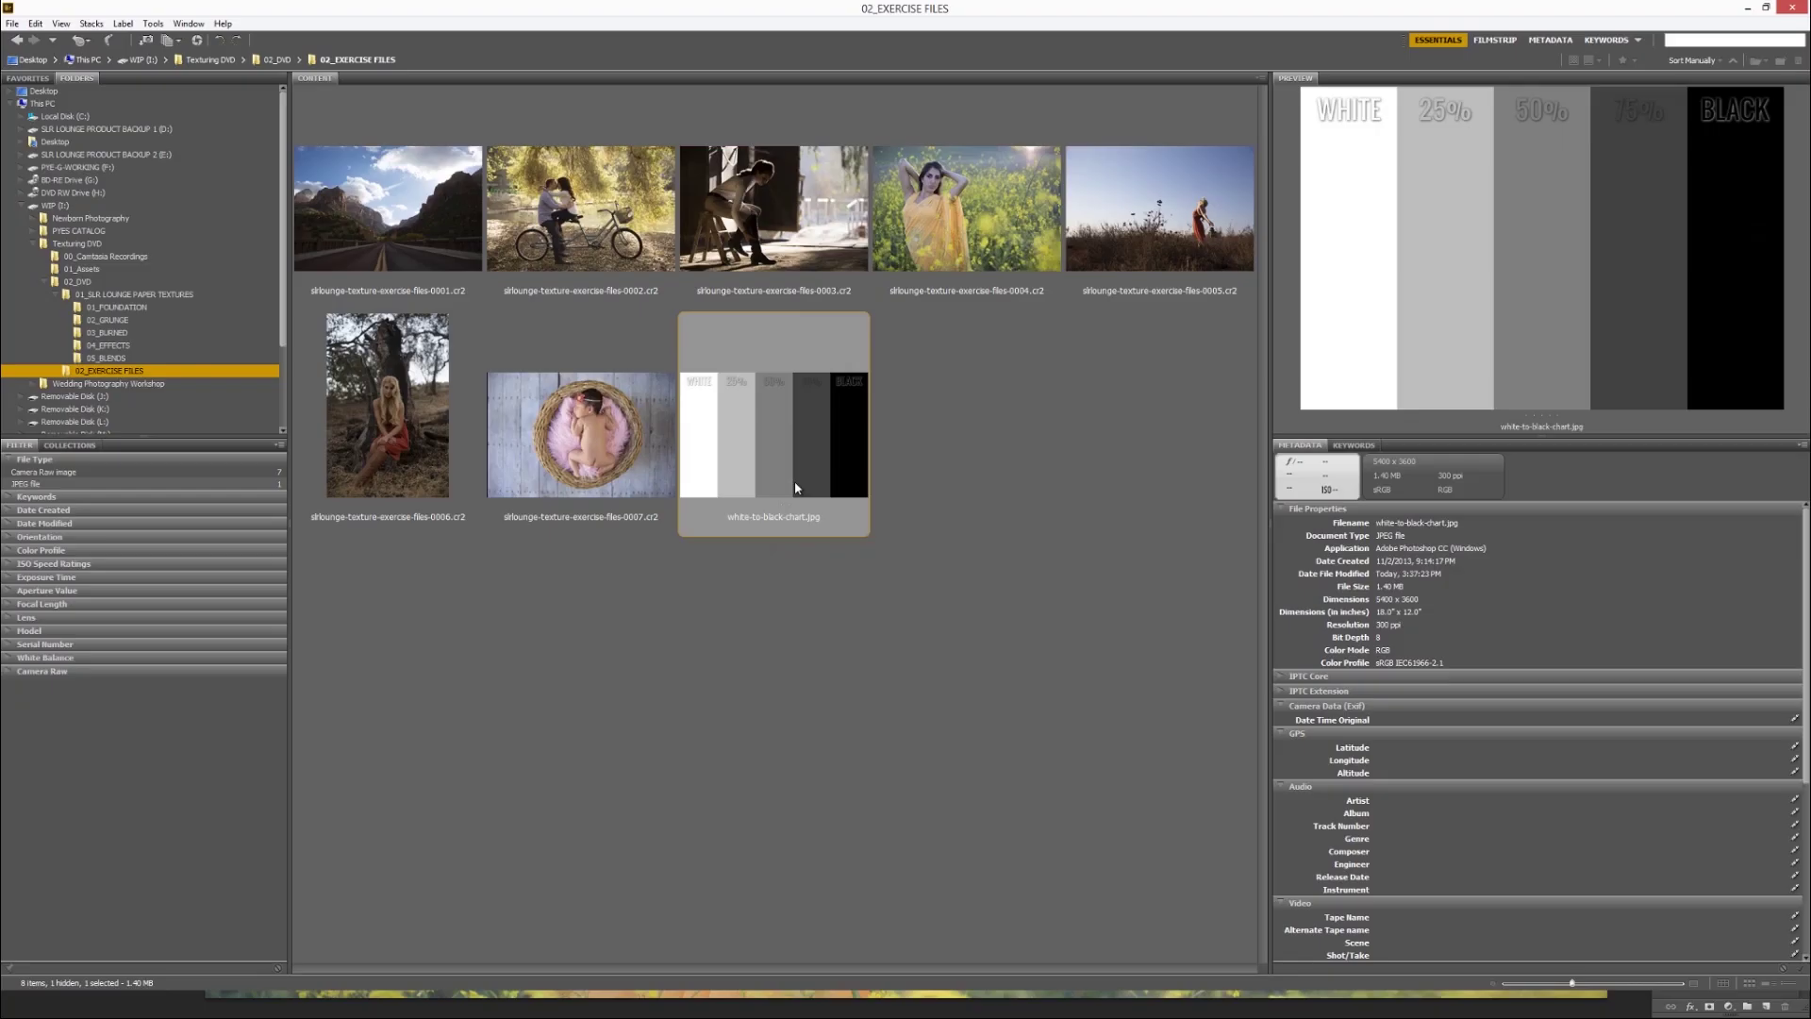
pyautogui.click(955, 245)
pyautogui.hotkey('alt', 'Tab')
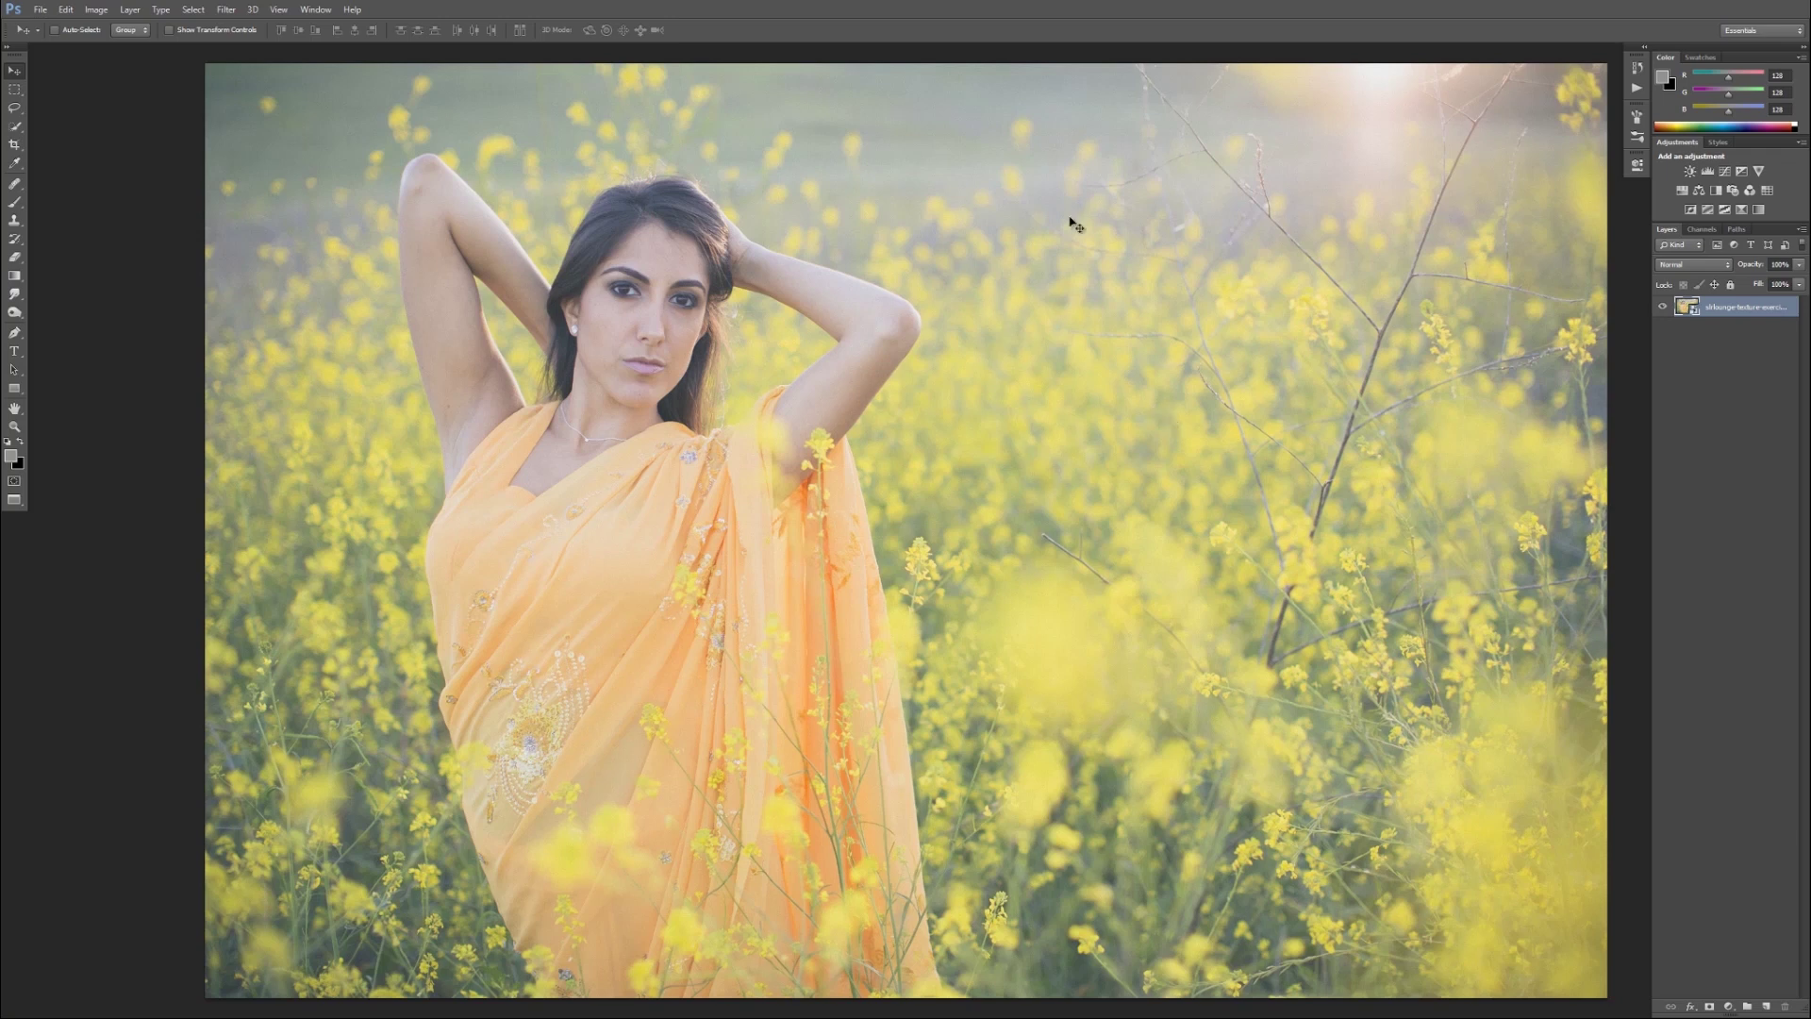
# - Switch to Bridge and place white-to-black-chart.jpg into the open portrait document in Photoshop
pyautogui.hotkey('alt', 'Tab')
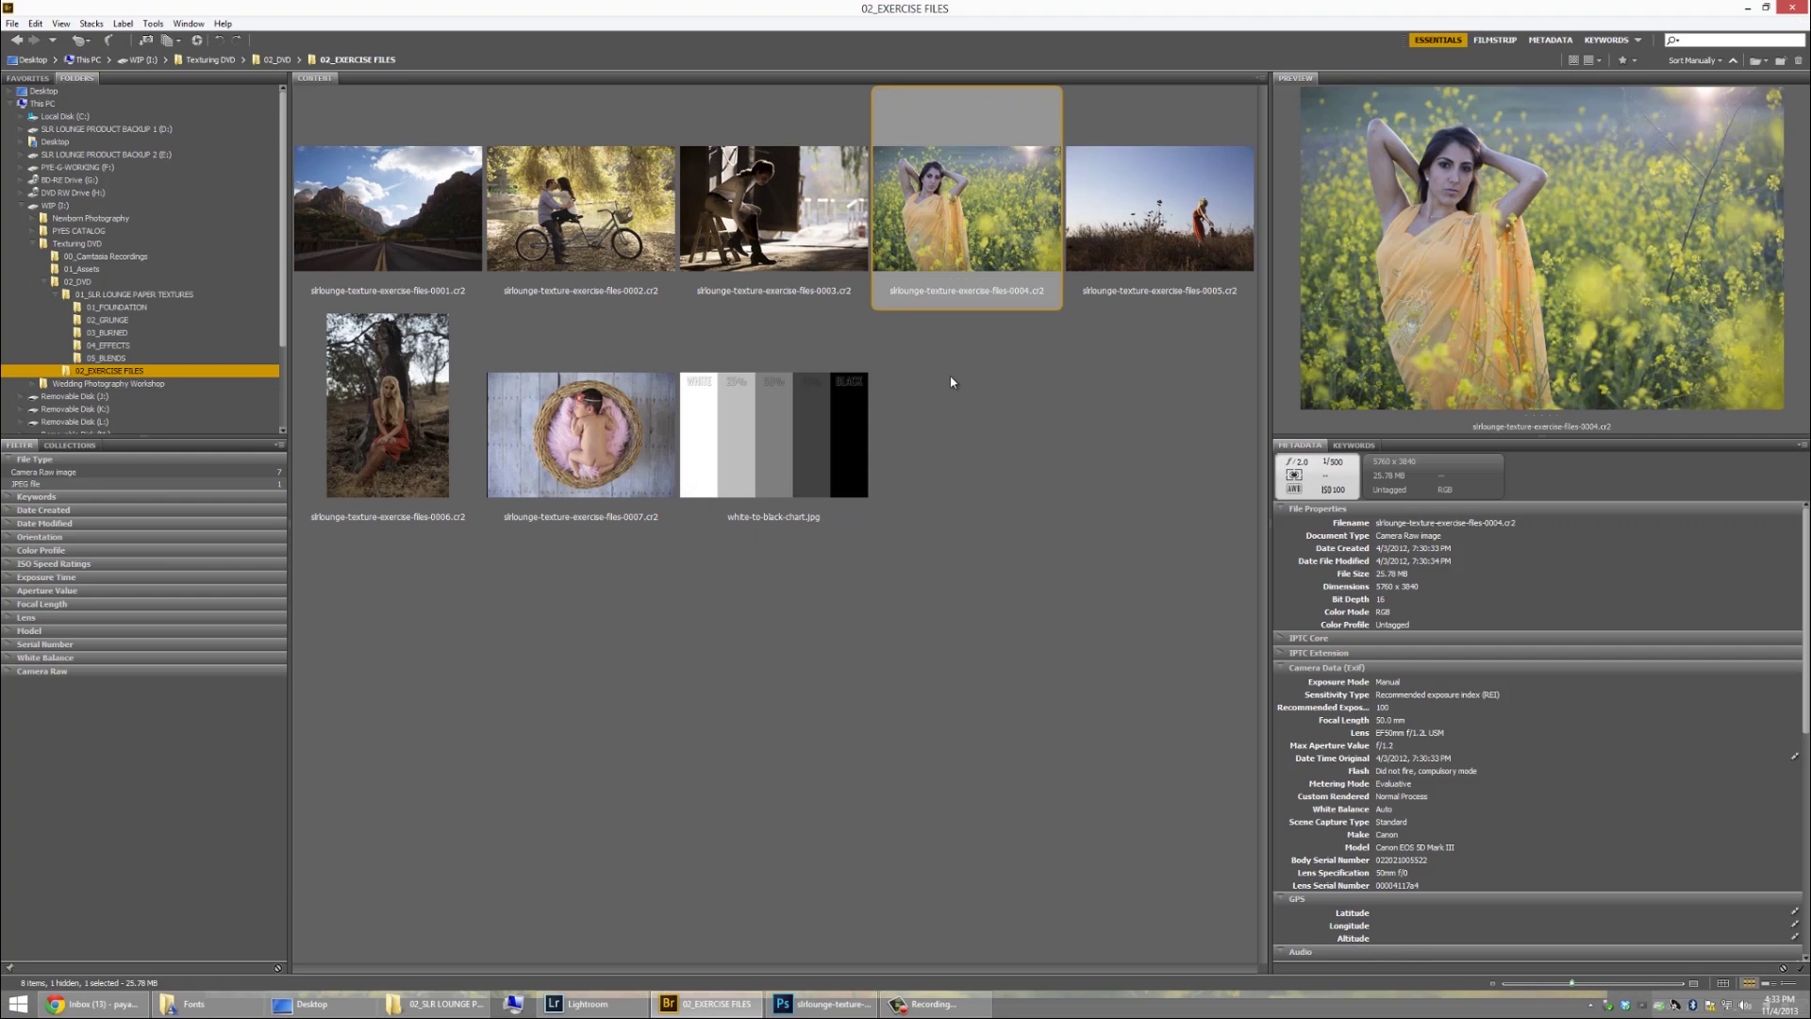
pyautogui.click(816, 412)
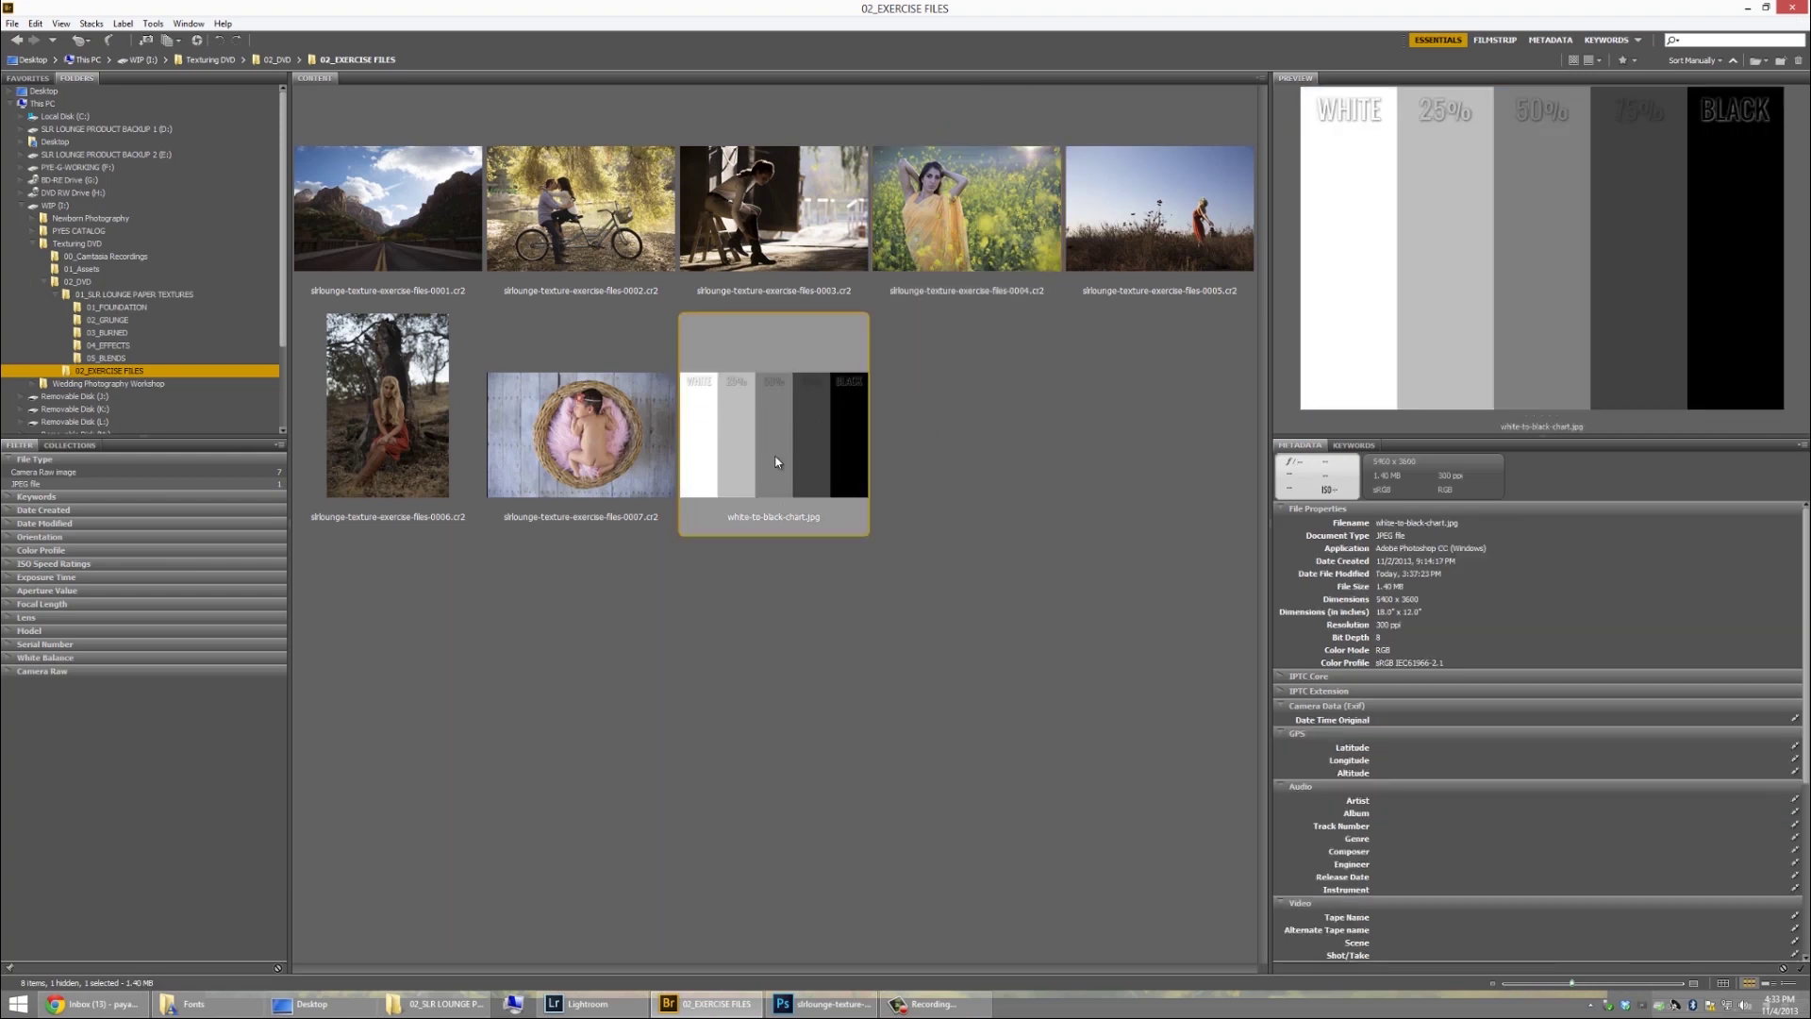
pyautogui.moveTo(789, 437); pyautogui.dragTo(980, 528)
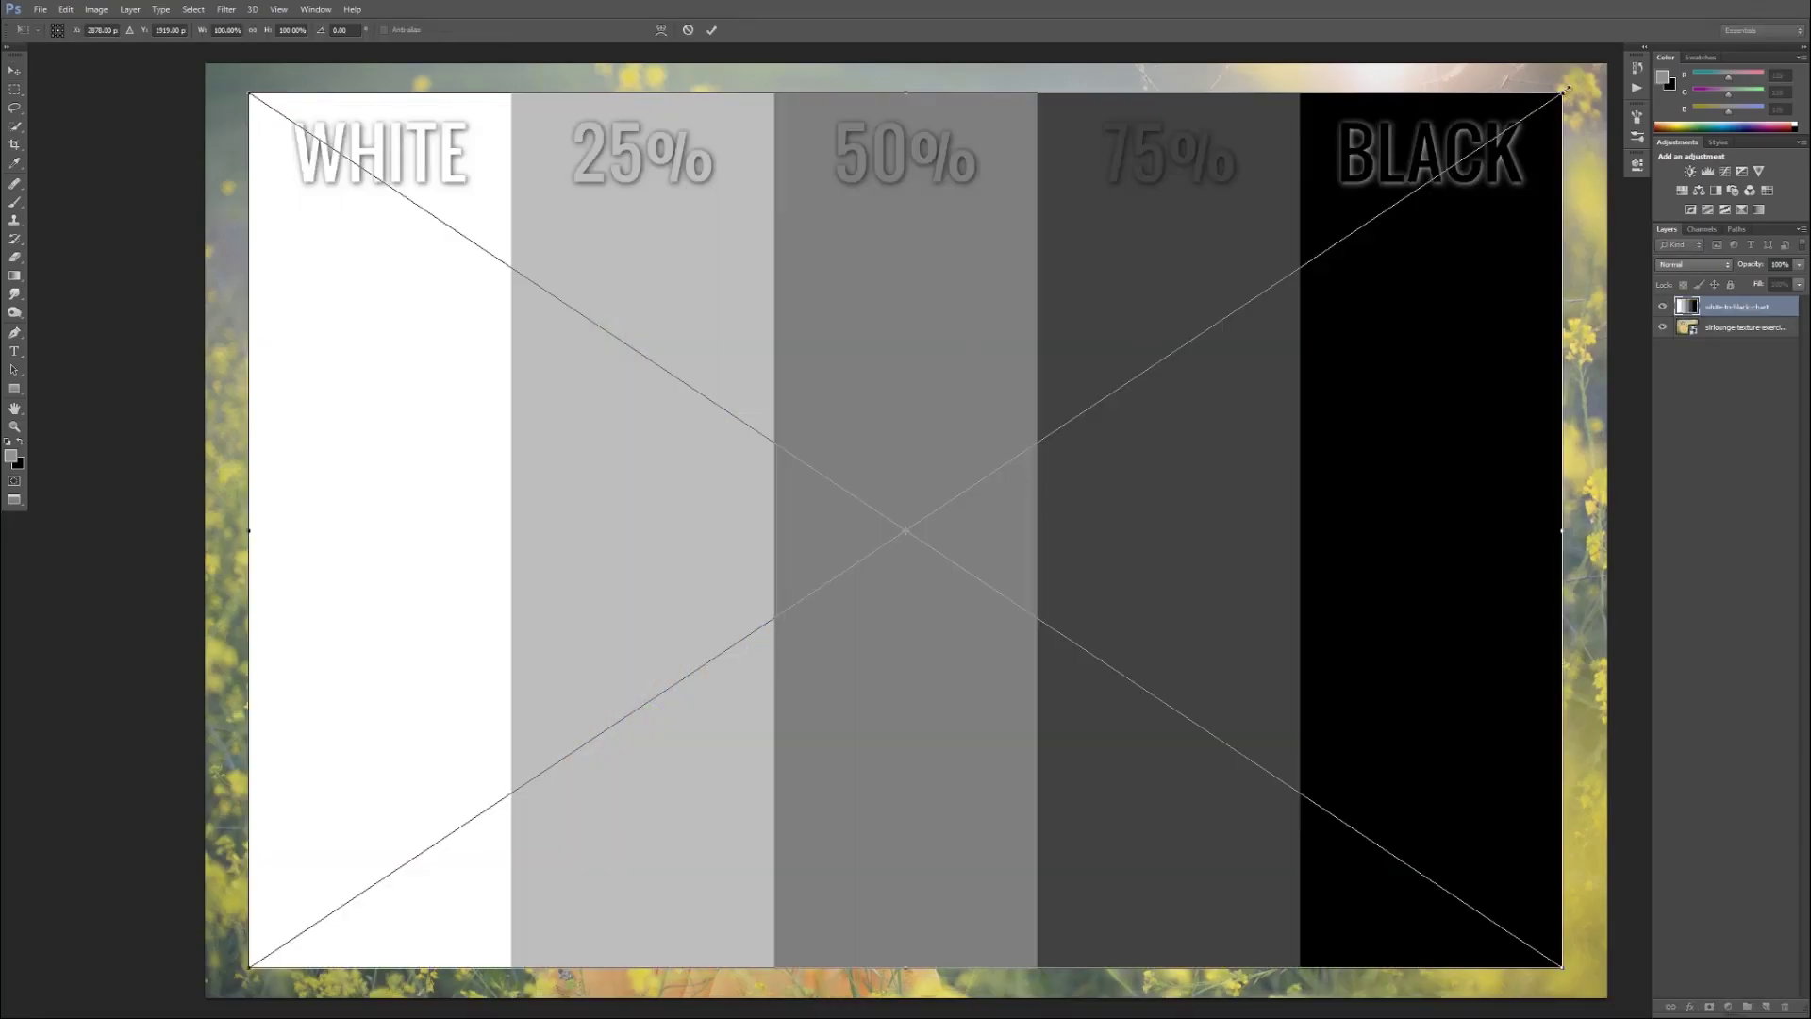
# - Scale the placed chart to about 107% so it covers the whole photo, confirm it, and fit the image to the screen
pyautogui.moveTo(1565, 91); pyautogui.dragTo(1586, 137)
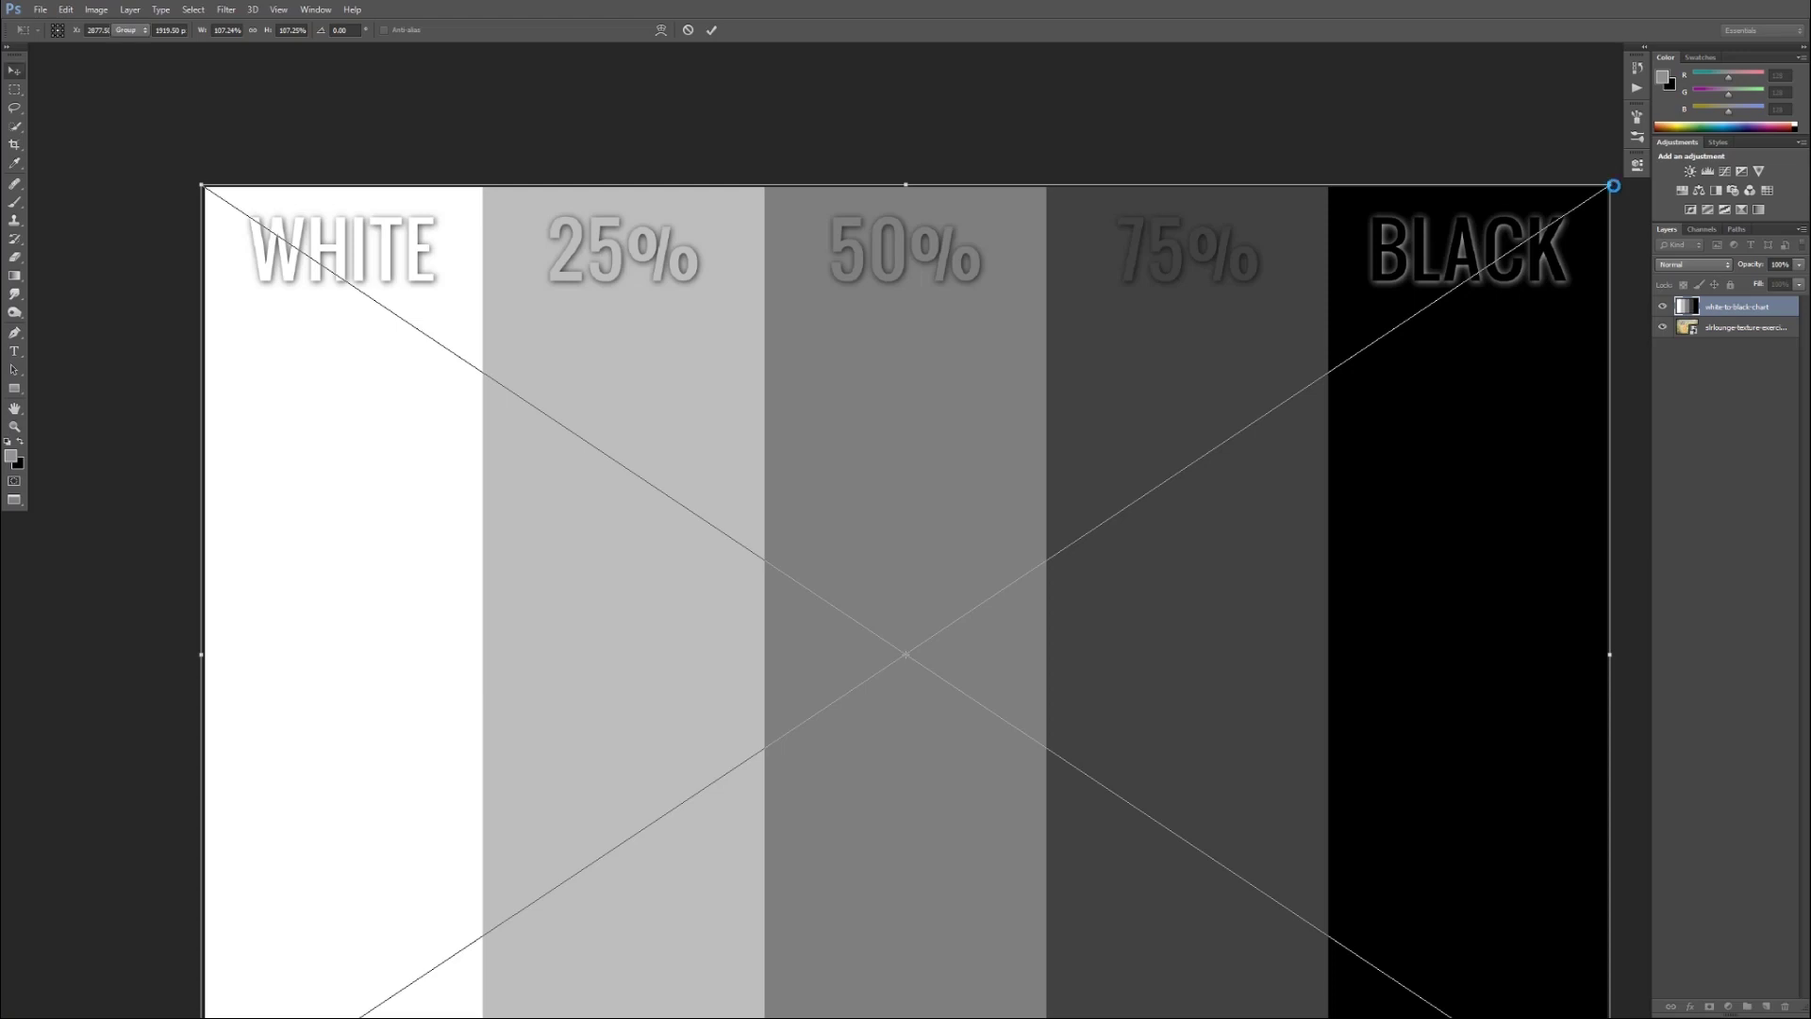
pyautogui.press('Return')
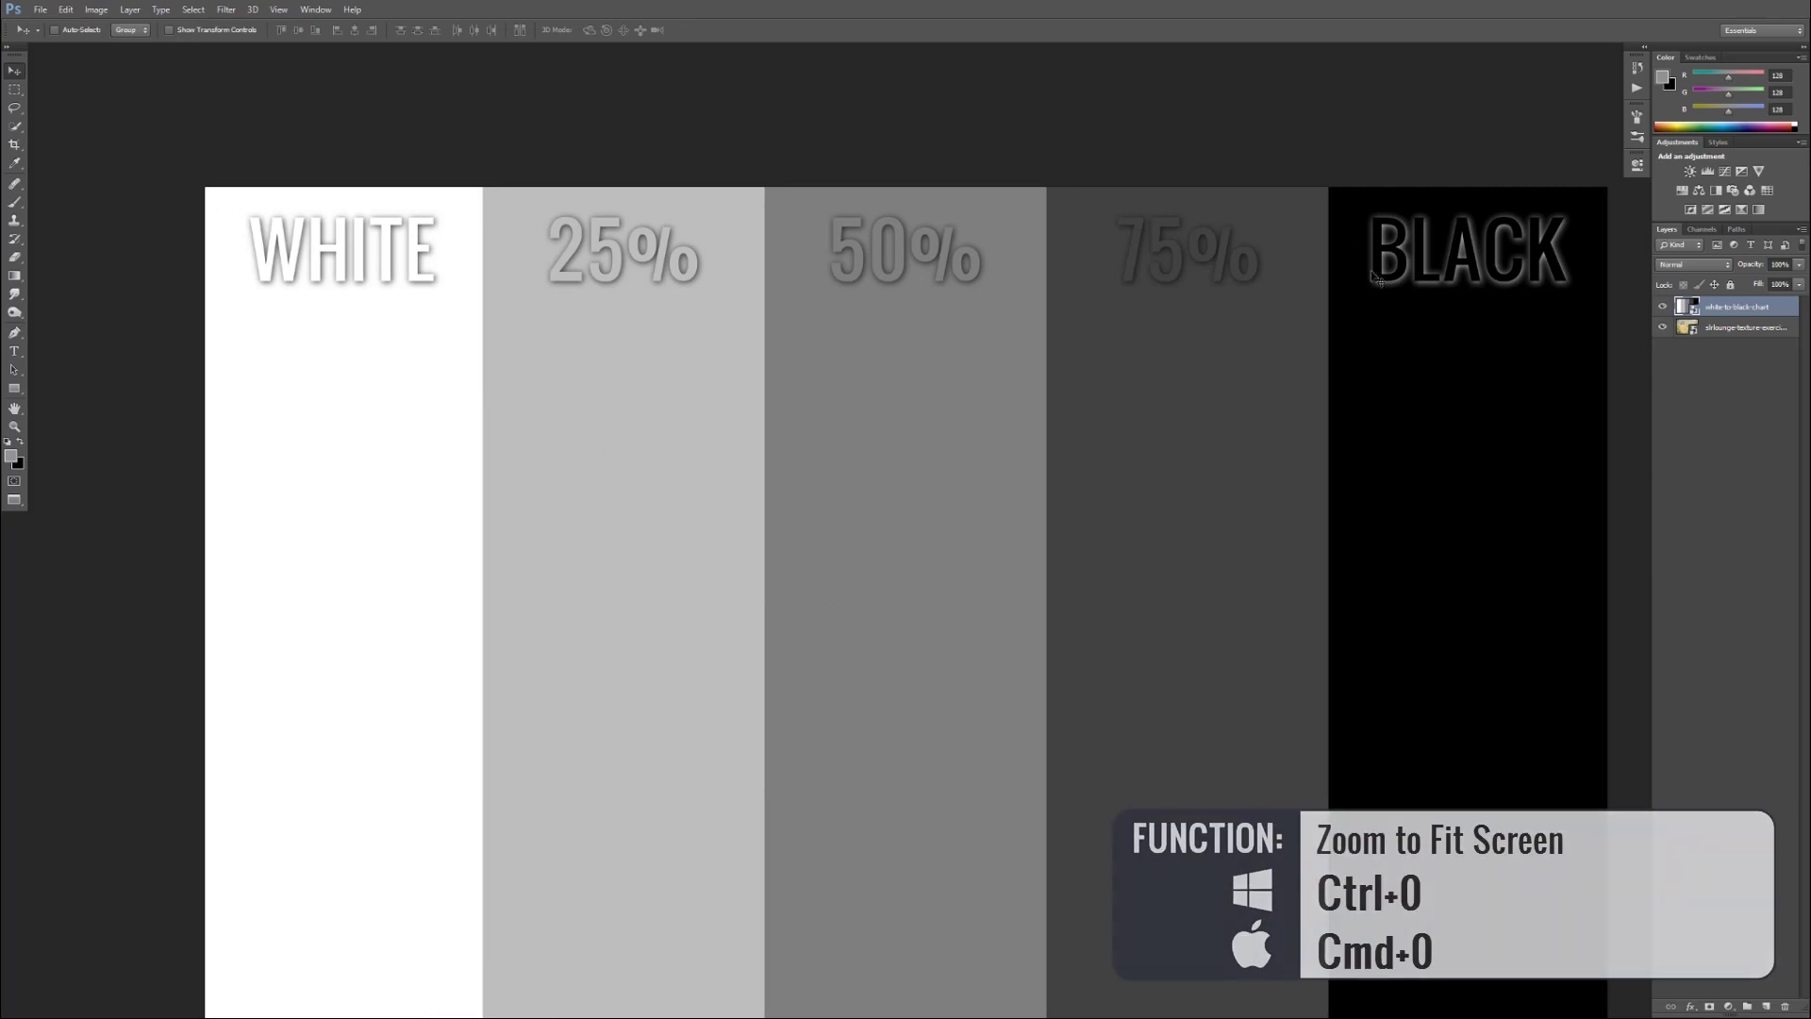
pyautogui.hotkey('ctrl', '0')
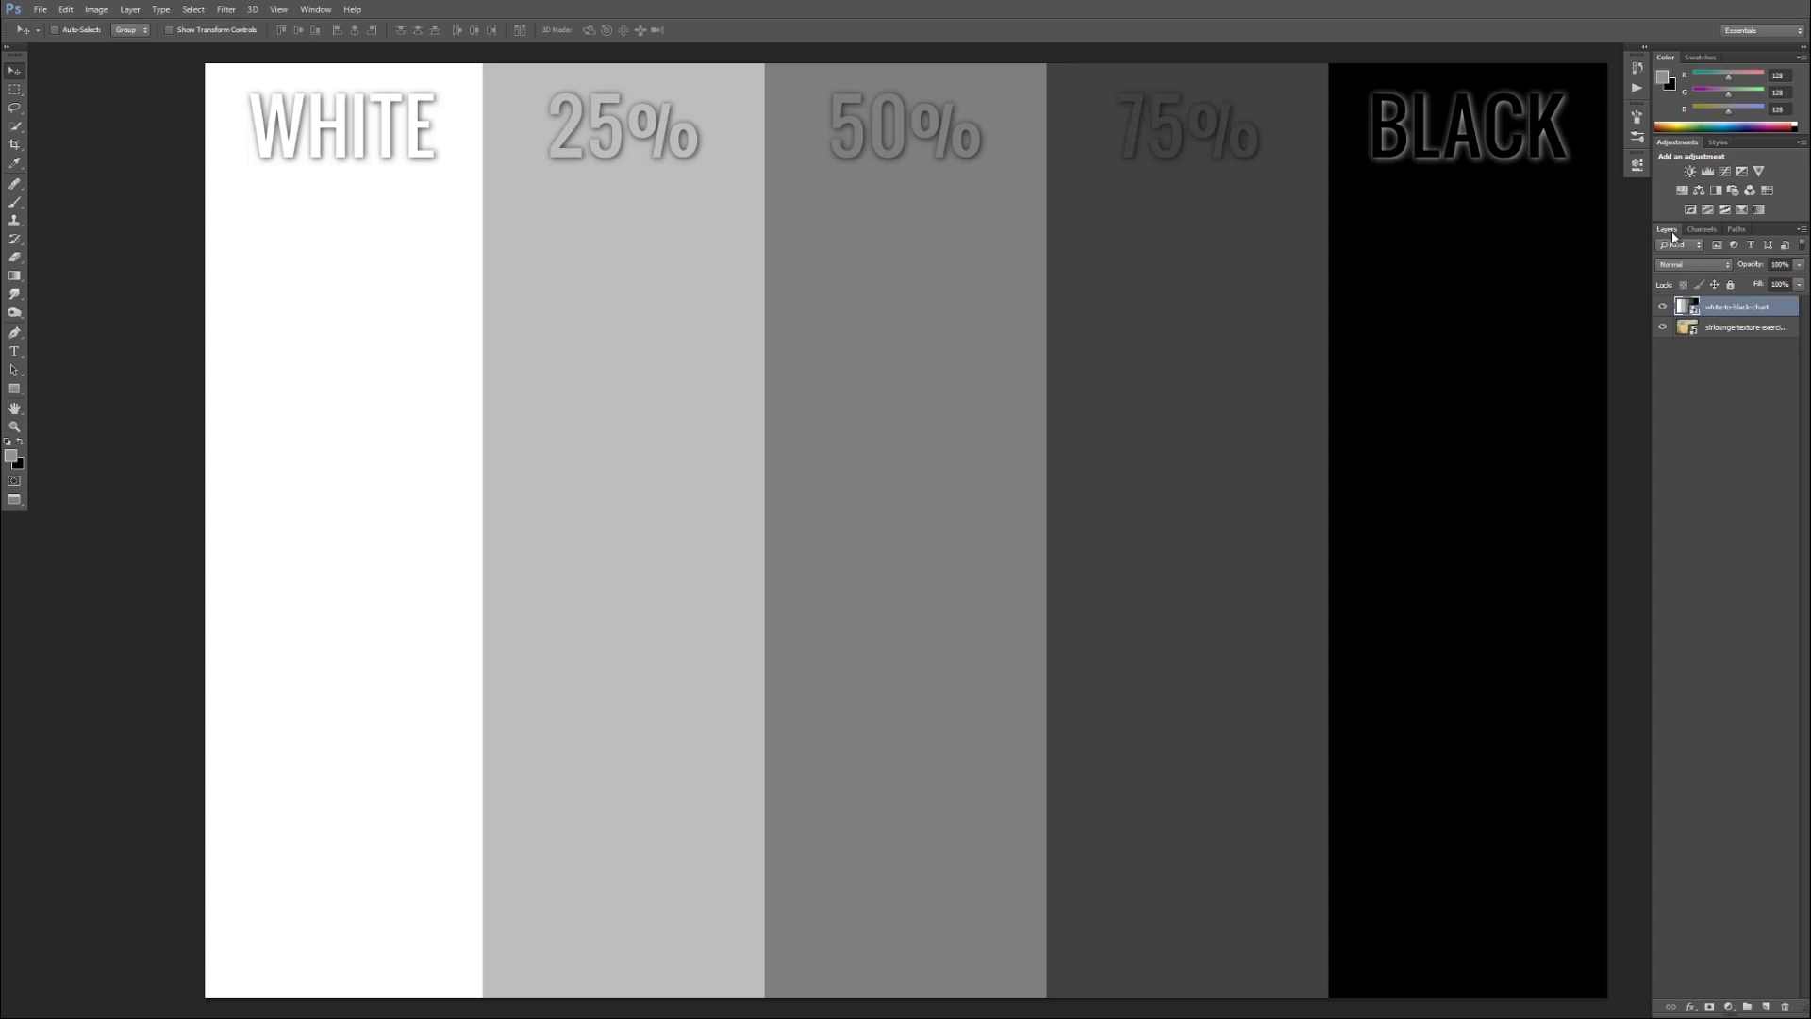
# - Keep the chart layer in Normal blend mode and lower its opacity so the portrait shows through
pyautogui.click(1727, 263)
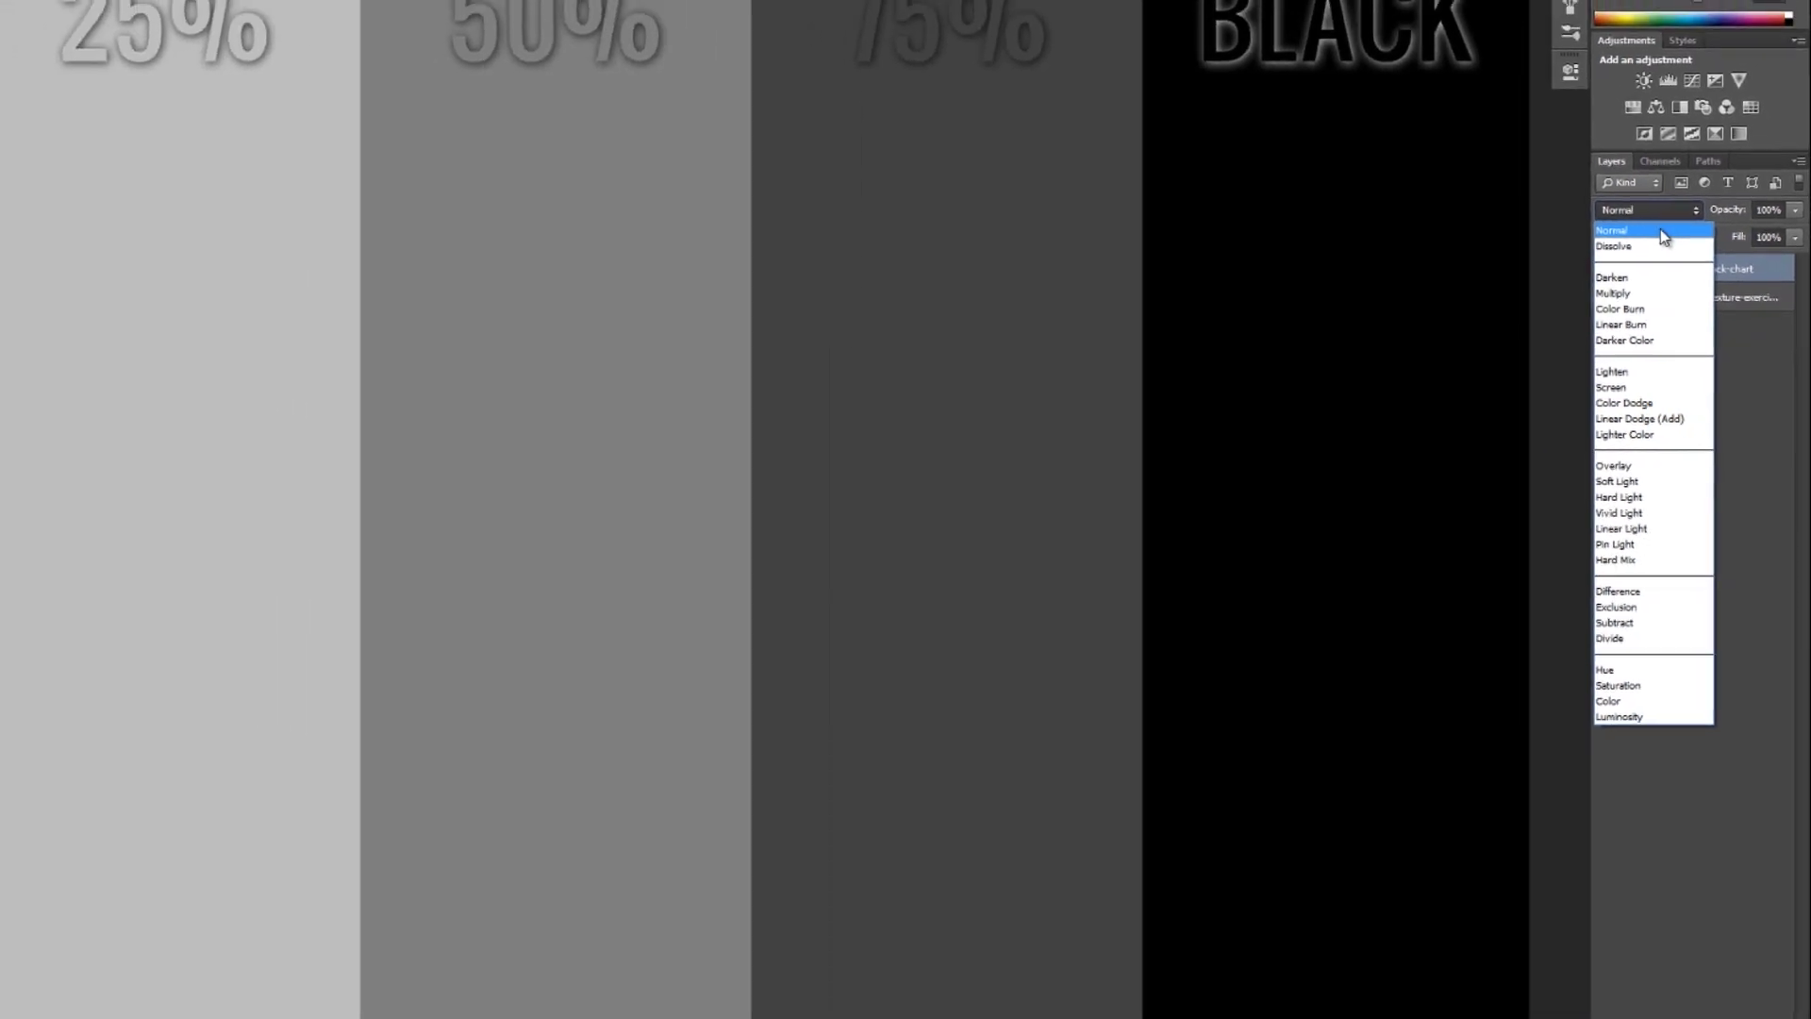
pyautogui.click(1633, 199)
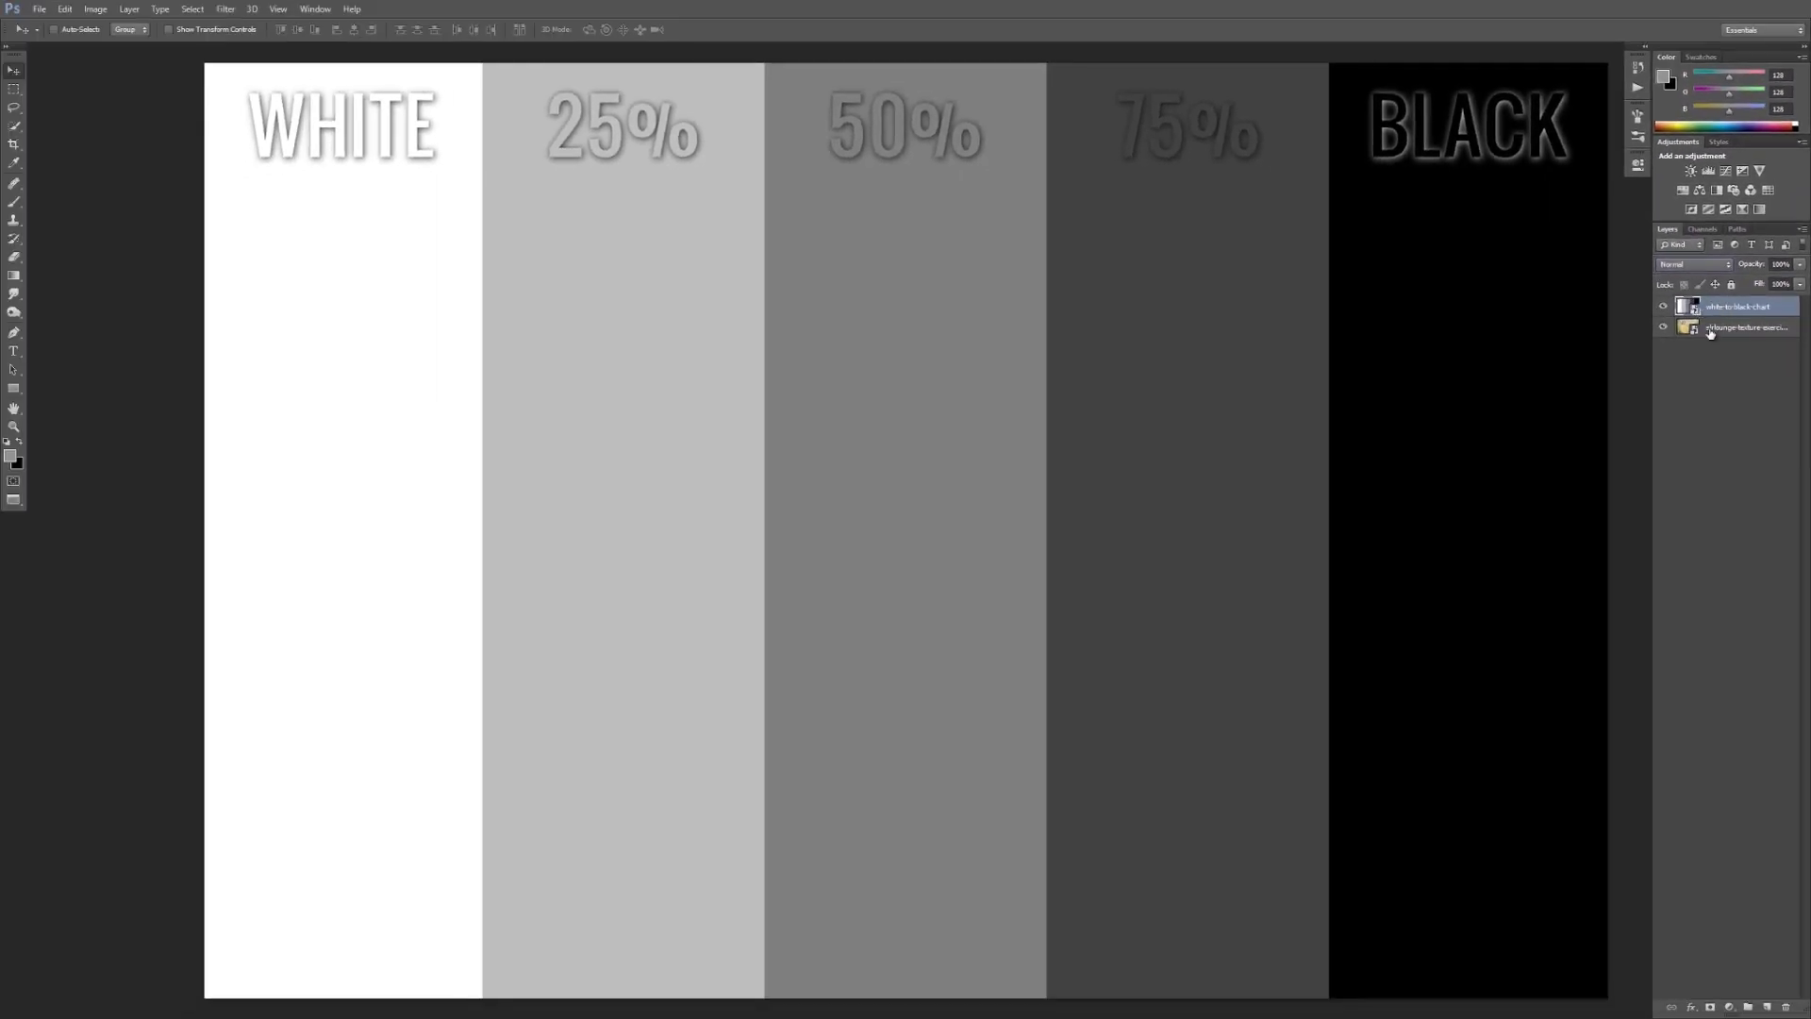
pyautogui.click(1690, 265)
pyautogui.click(1688, 280)
pyautogui.moveTo(1755, 268); pyautogui.dragTo(1729, 275)
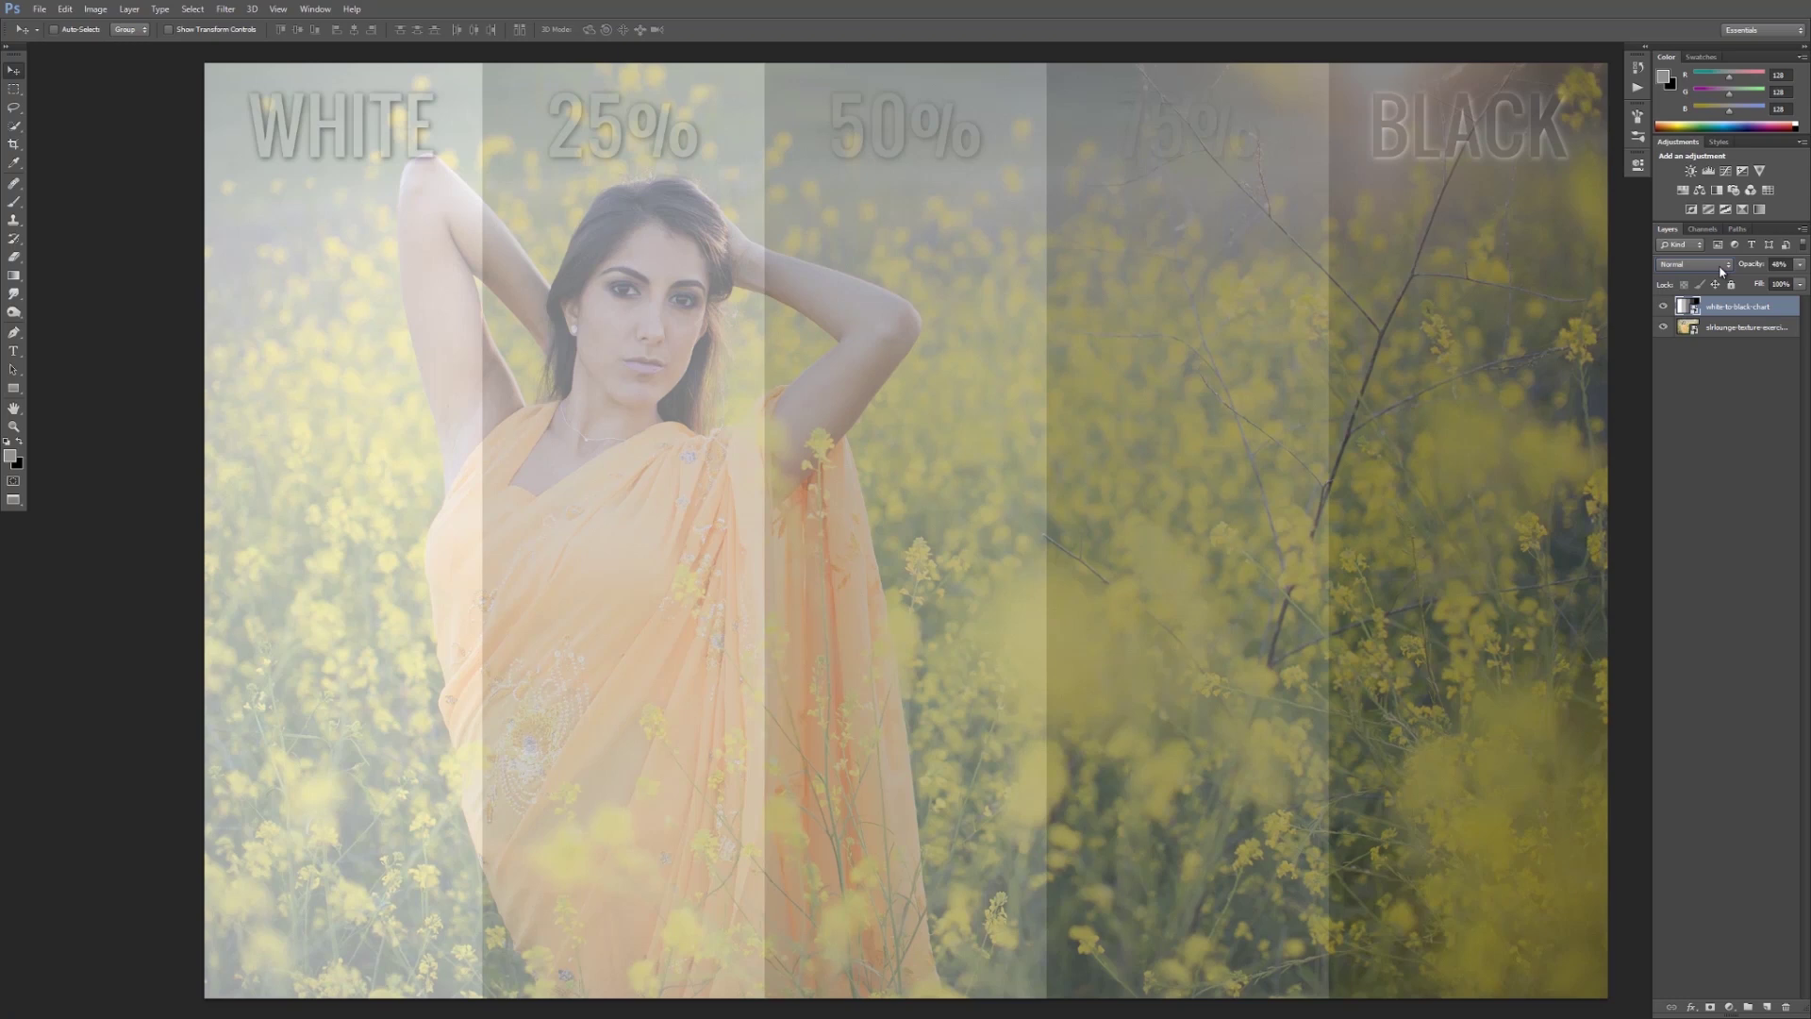
# - Set the chart layer's blend mode to Dissolve and reduce its opacity to a few percent
pyautogui.click(1721, 272)
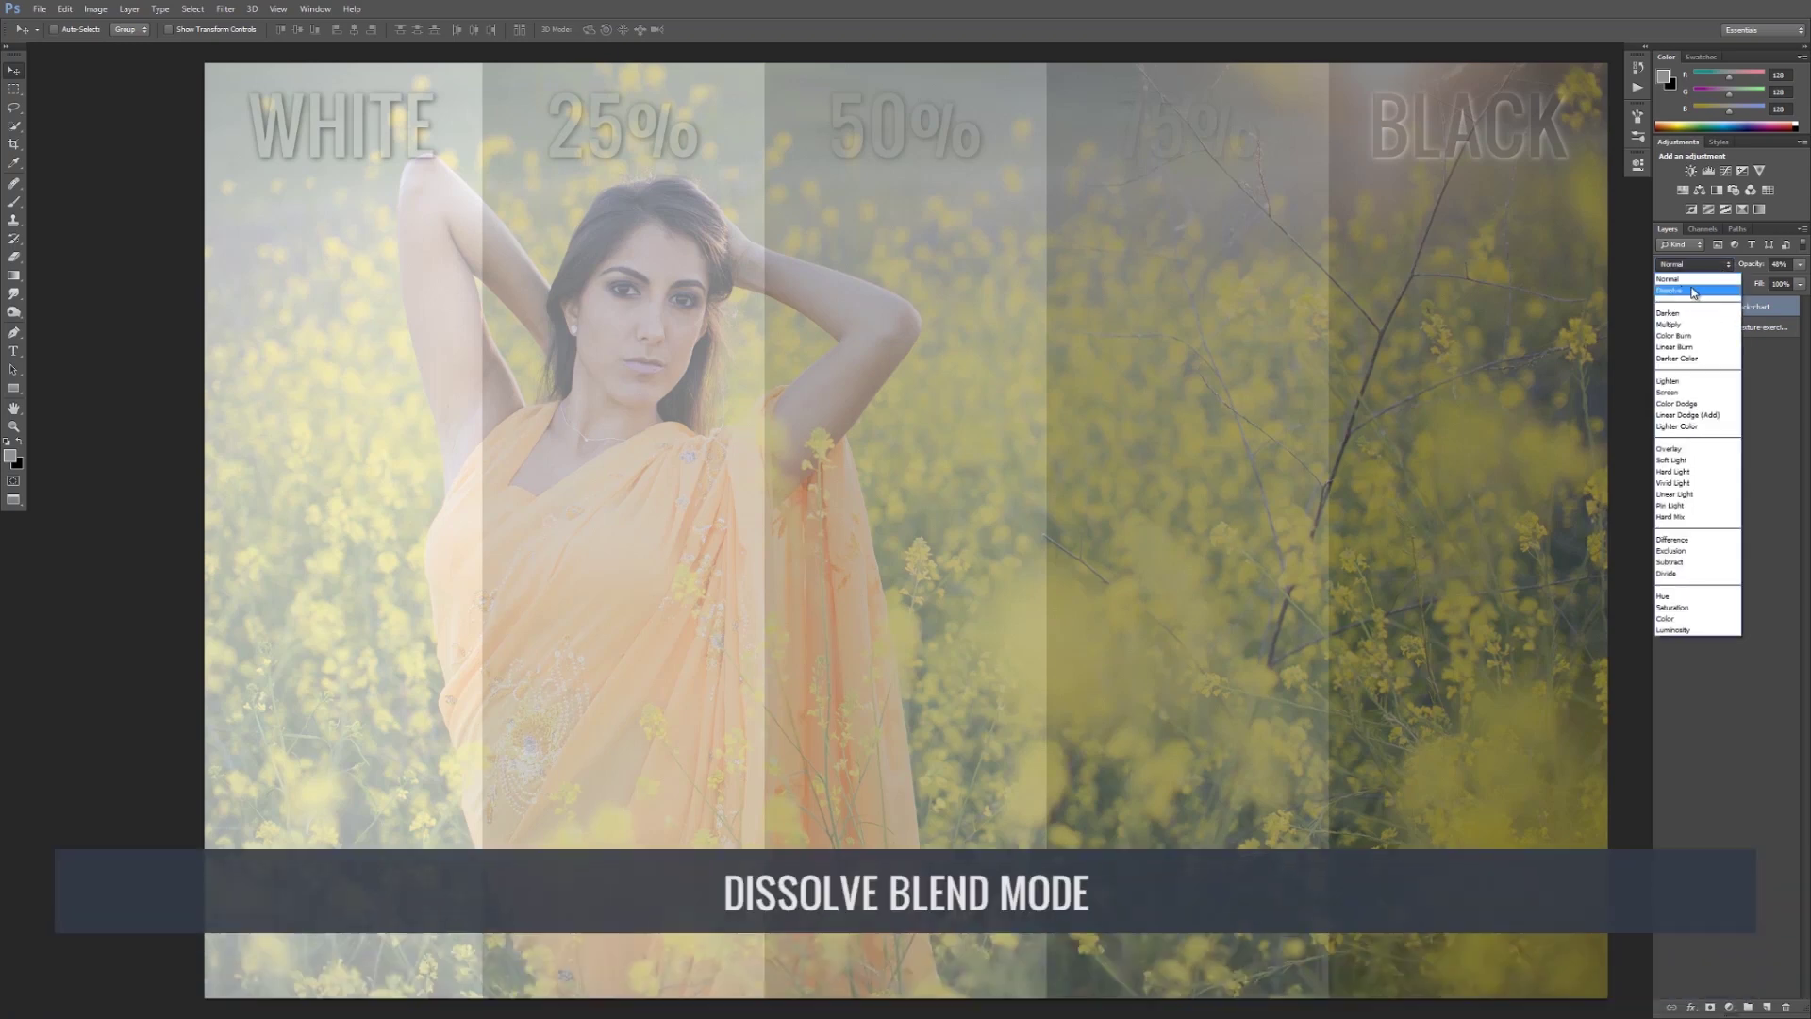
pyautogui.click(1713, 285)
pyautogui.moveTo(1752, 268); pyautogui.dragTo(1705, 273)
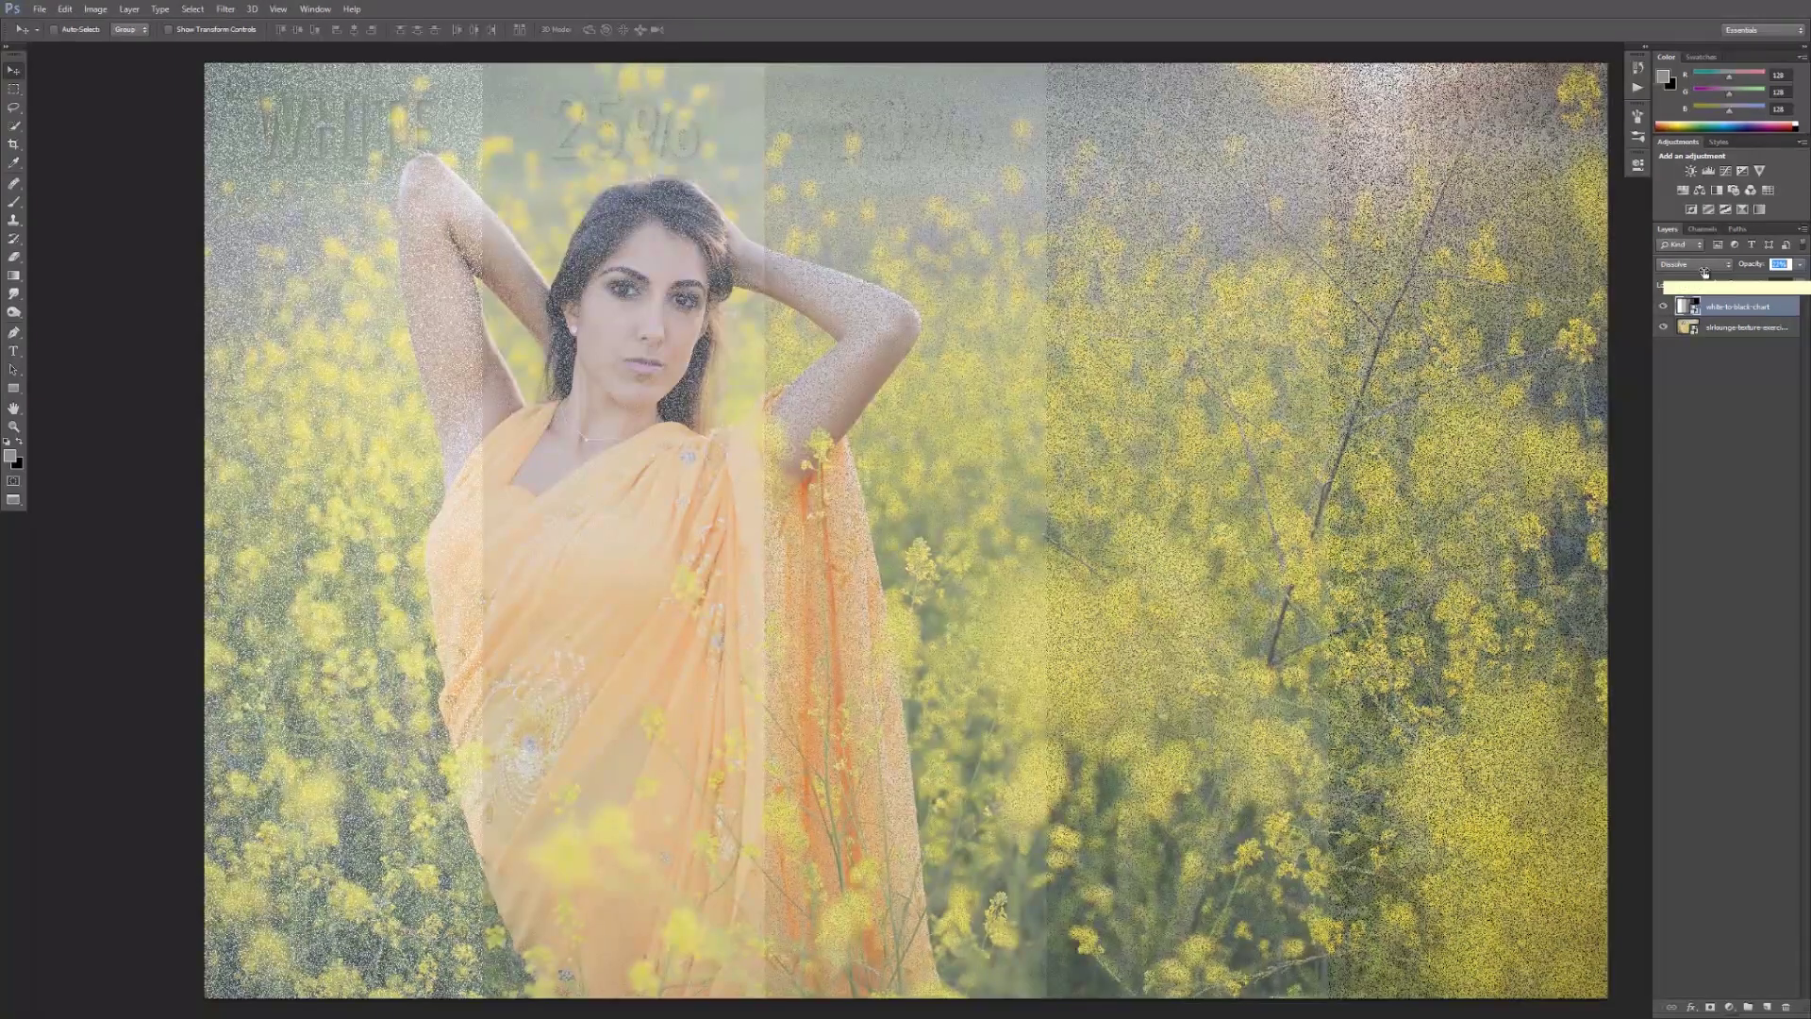
pyautogui.moveTo(1703, 273); pyautogui.dragTo(1748, 268)
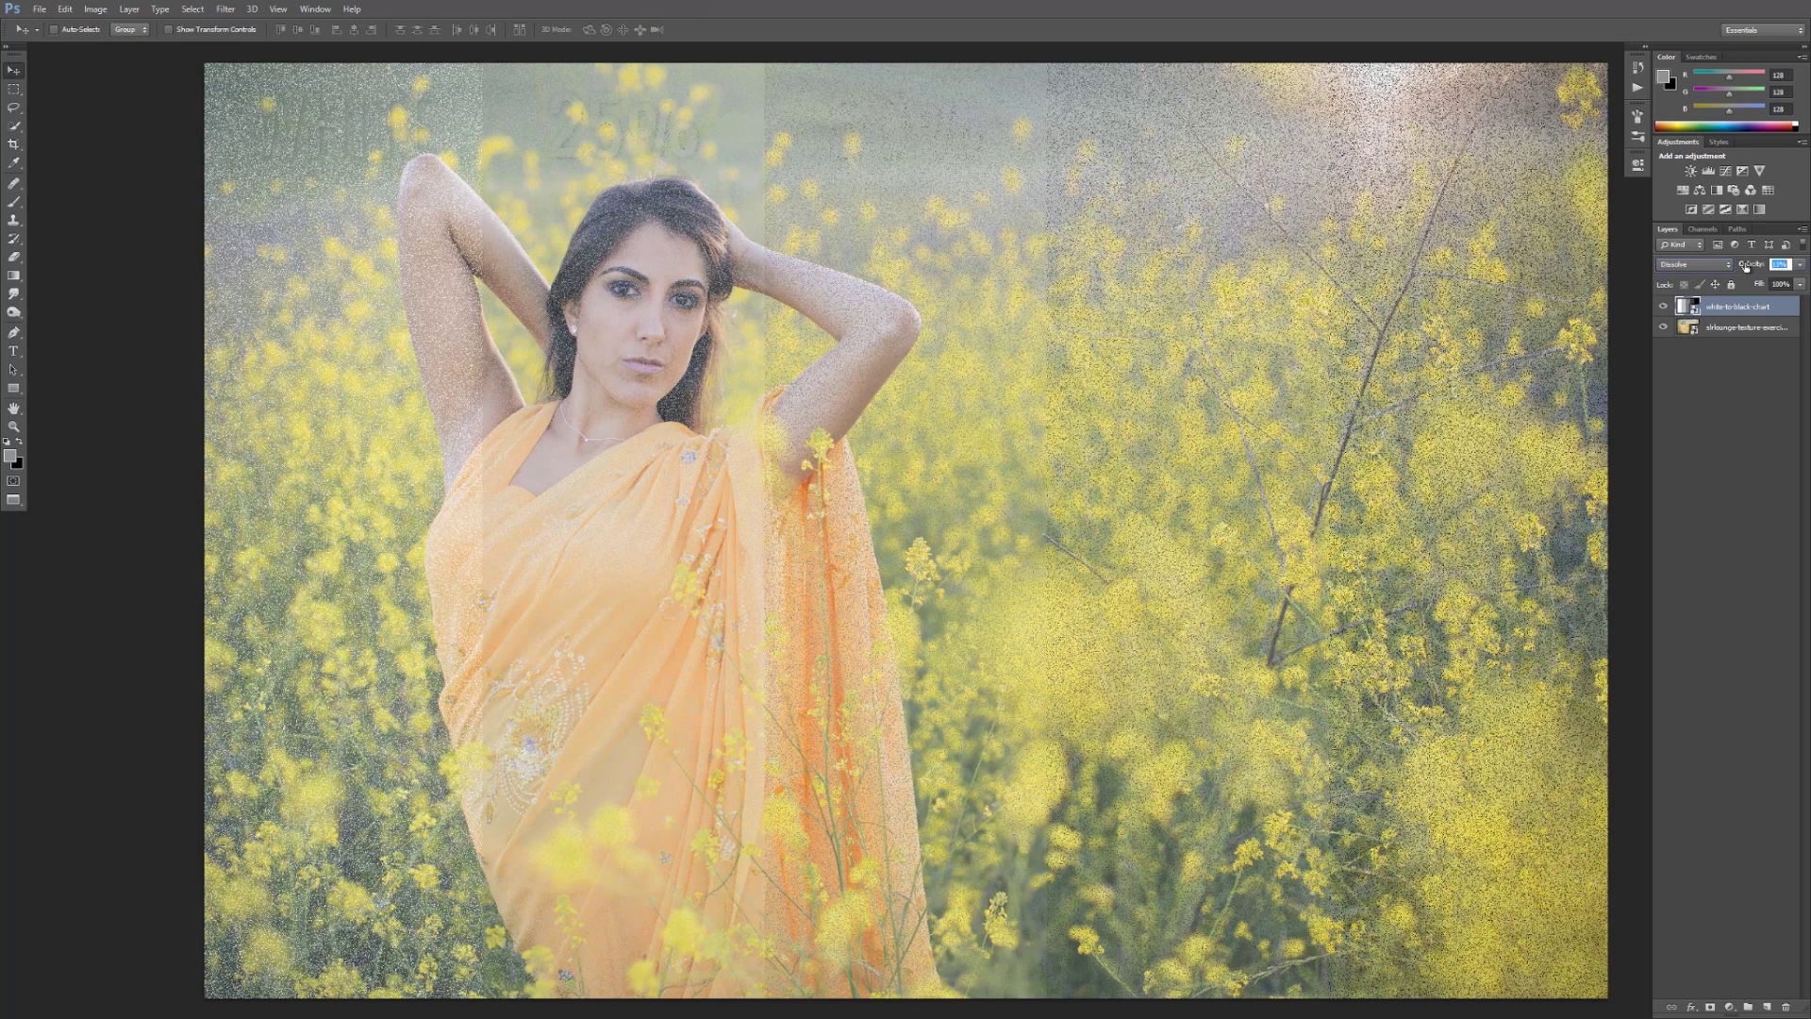
pyautogui.moveTo(1744, 269); pyautogui.dragTo(1739, 267)
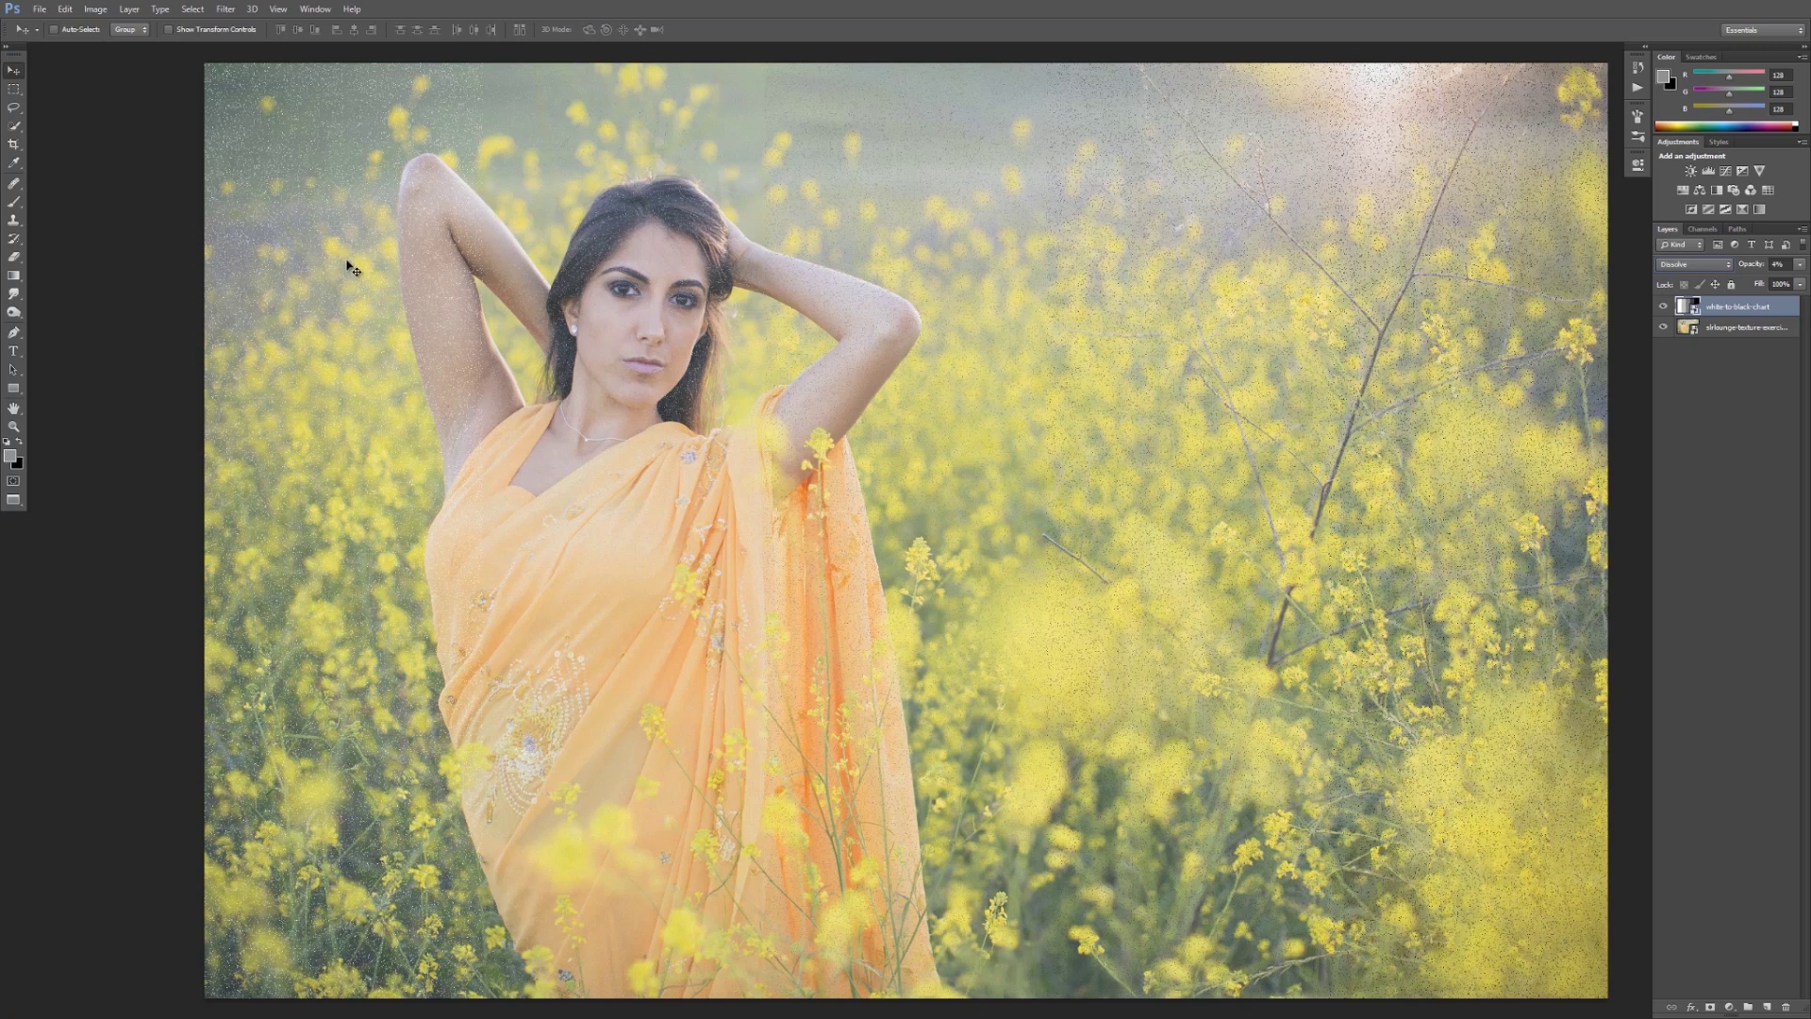
# - Raise the chart layer's opacity to 100% and set its blend mode to Darken
pyautogui.click(1690, 265)
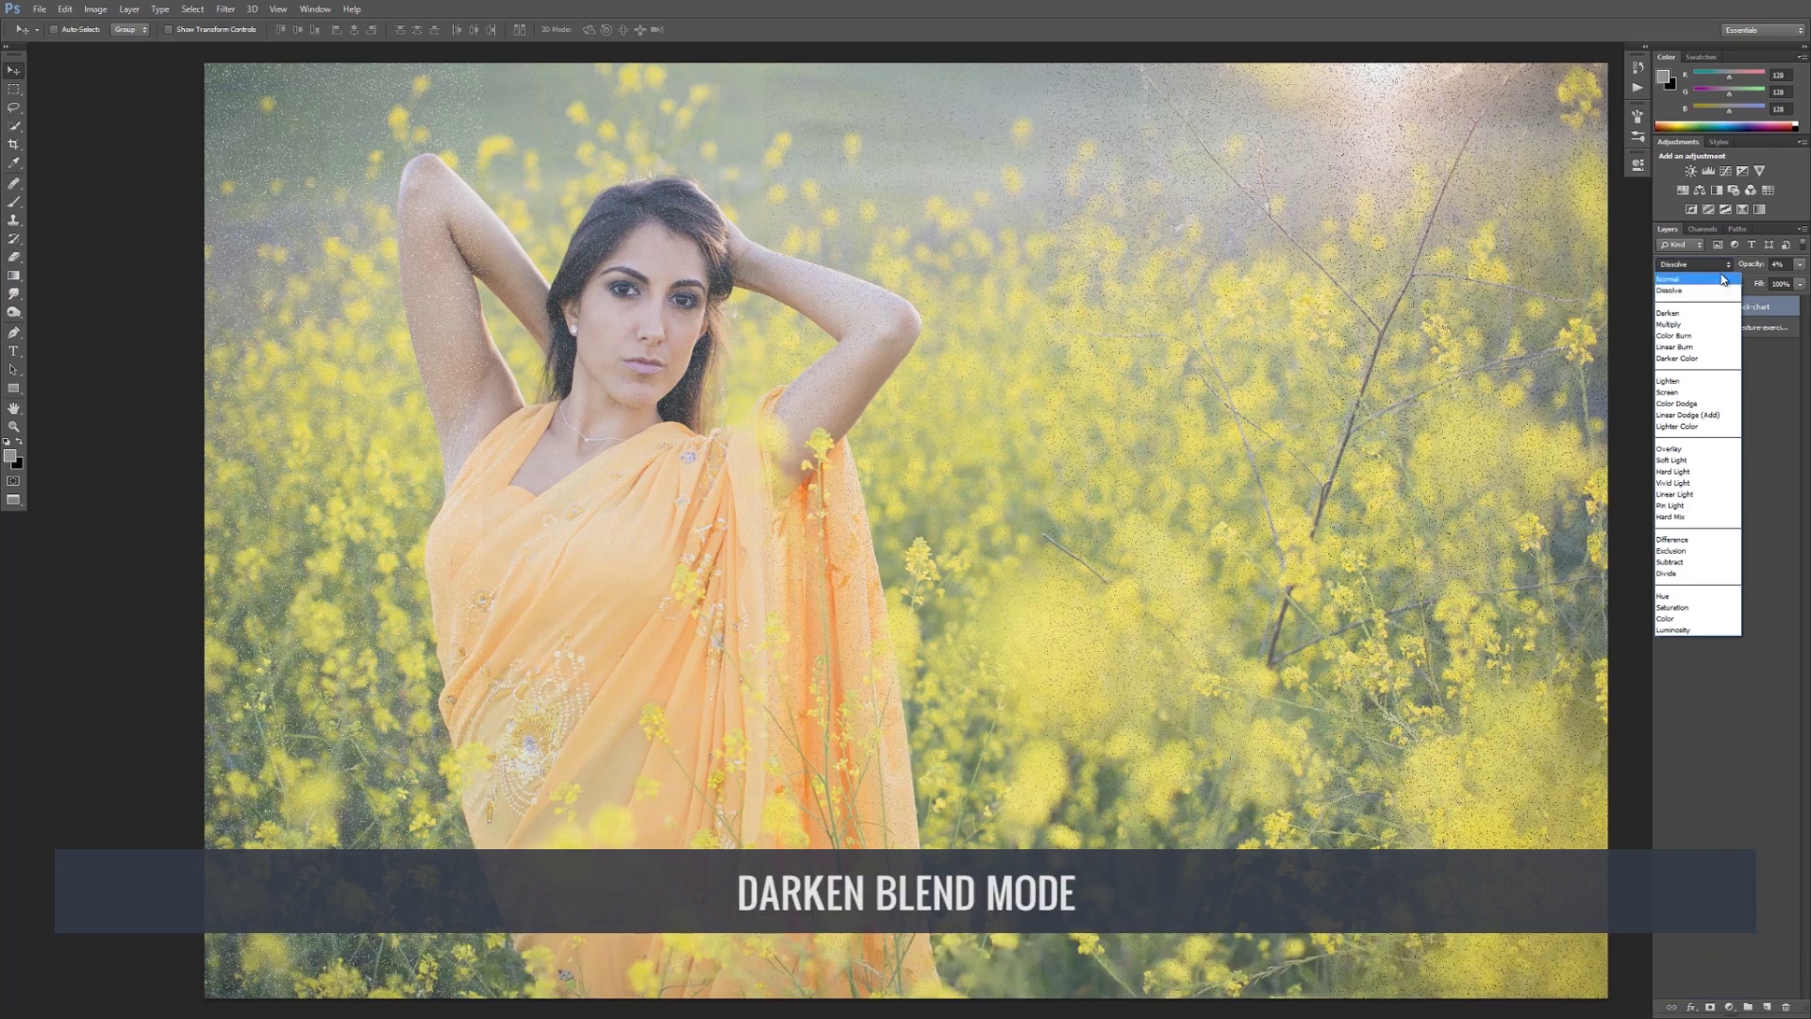
pyautogui.click(1752, 267)
pyautogui.moveTo(1749, 267); pyautogui.dragTo(1808, 266)
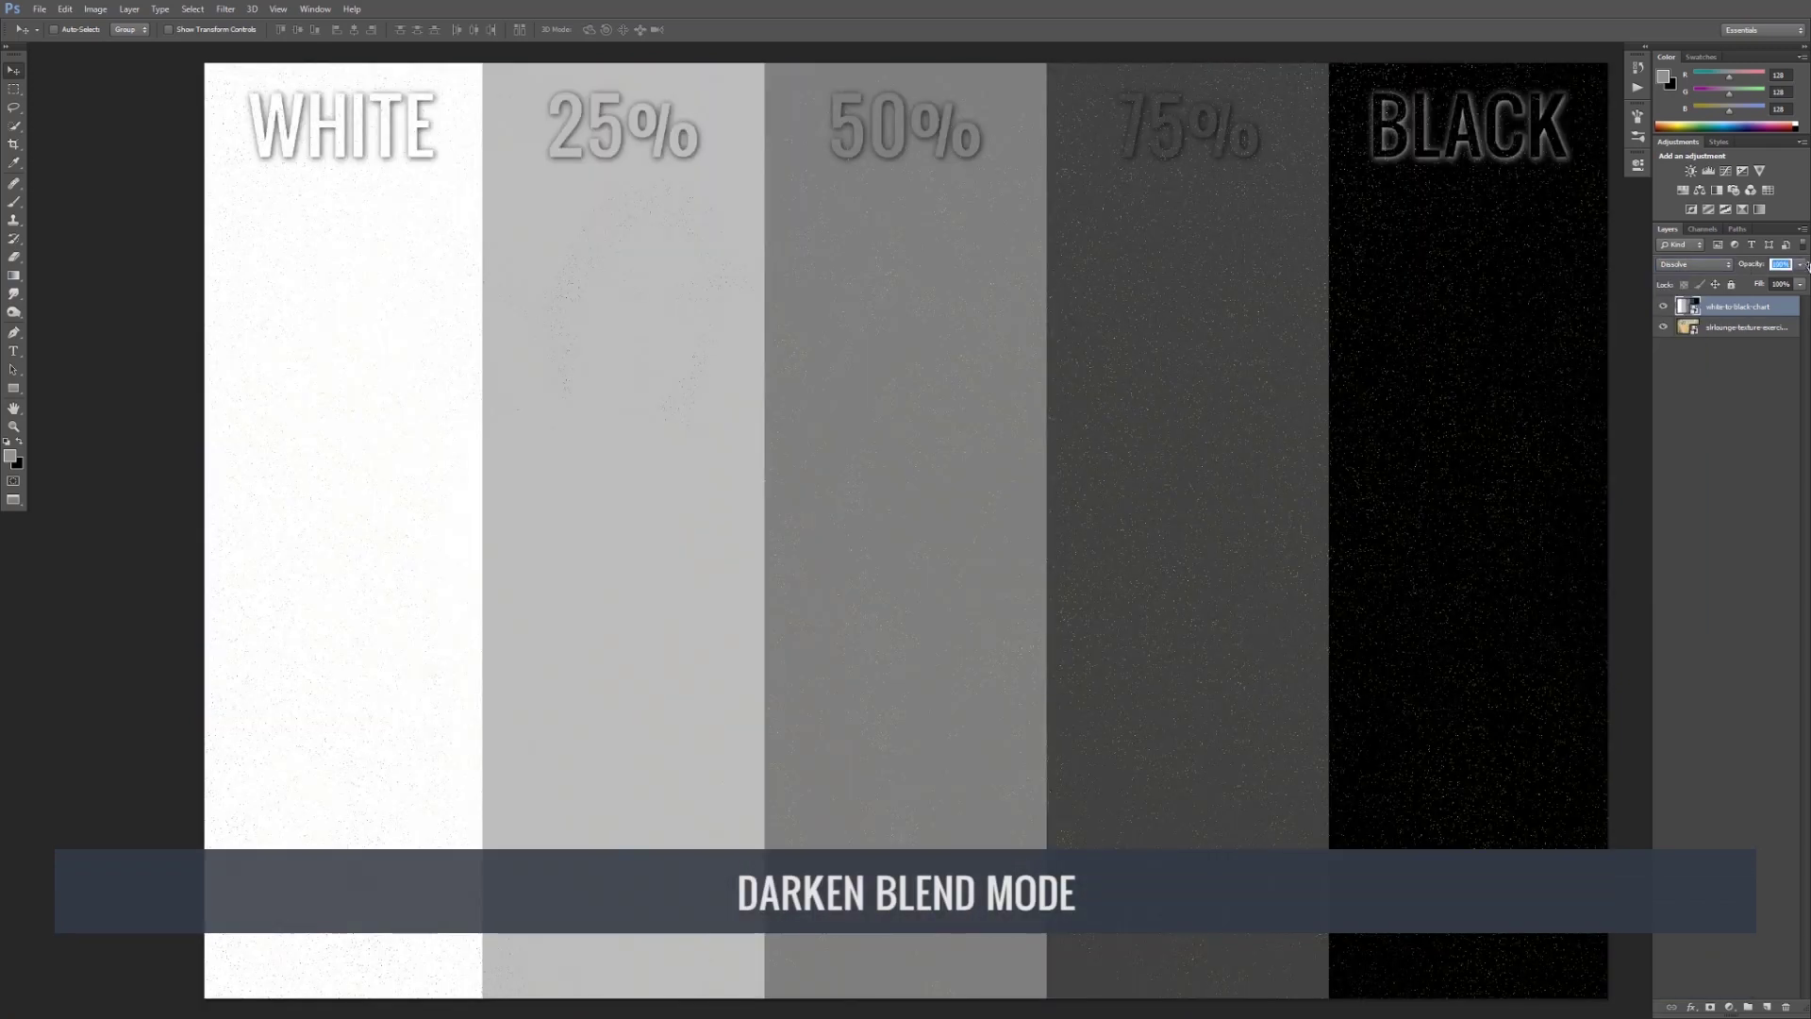
pyautogui.click(1689, 265)
pyautogui.click(1669, 313)
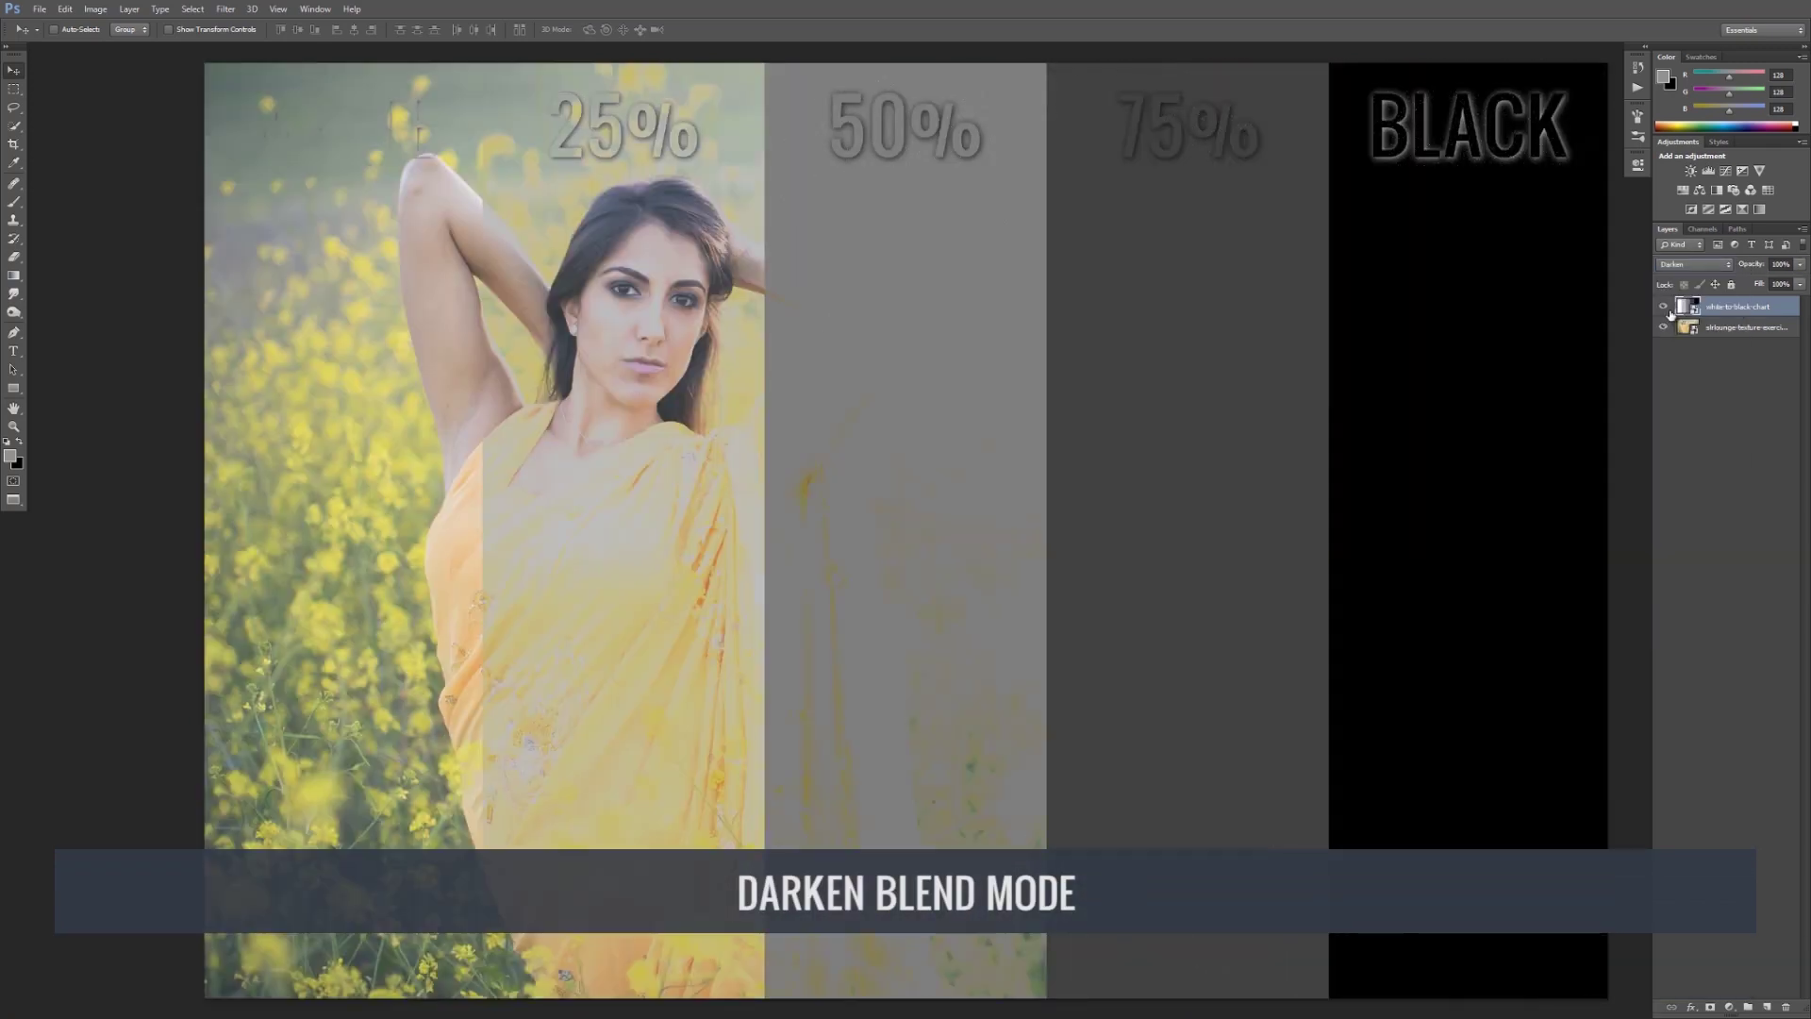
# - Cycle the chart layer's blend mode back and forth through Darken, Multiply, Linear Burn and Color Burn
pyautogui.click(1705, 267)
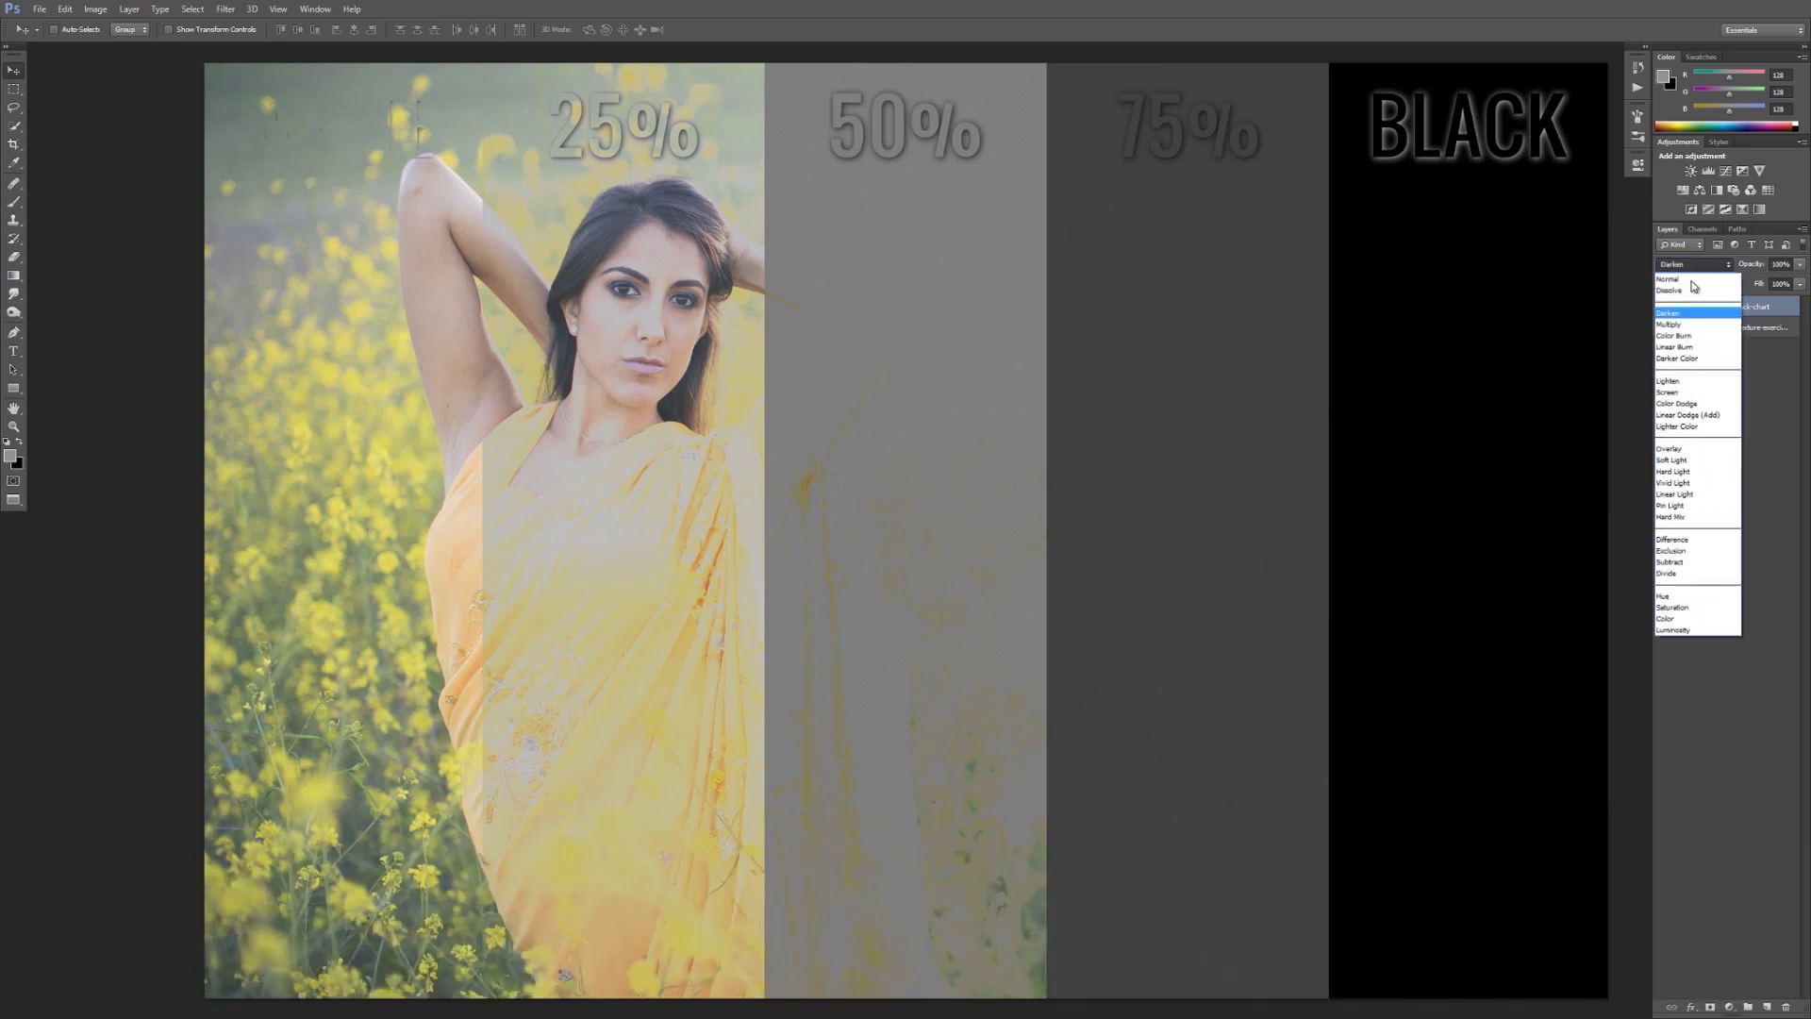
pyautogui.click(1682, 315)
pyautogui.hotkey('shift', '+')
pyautogui.hotkey('shift', '+')
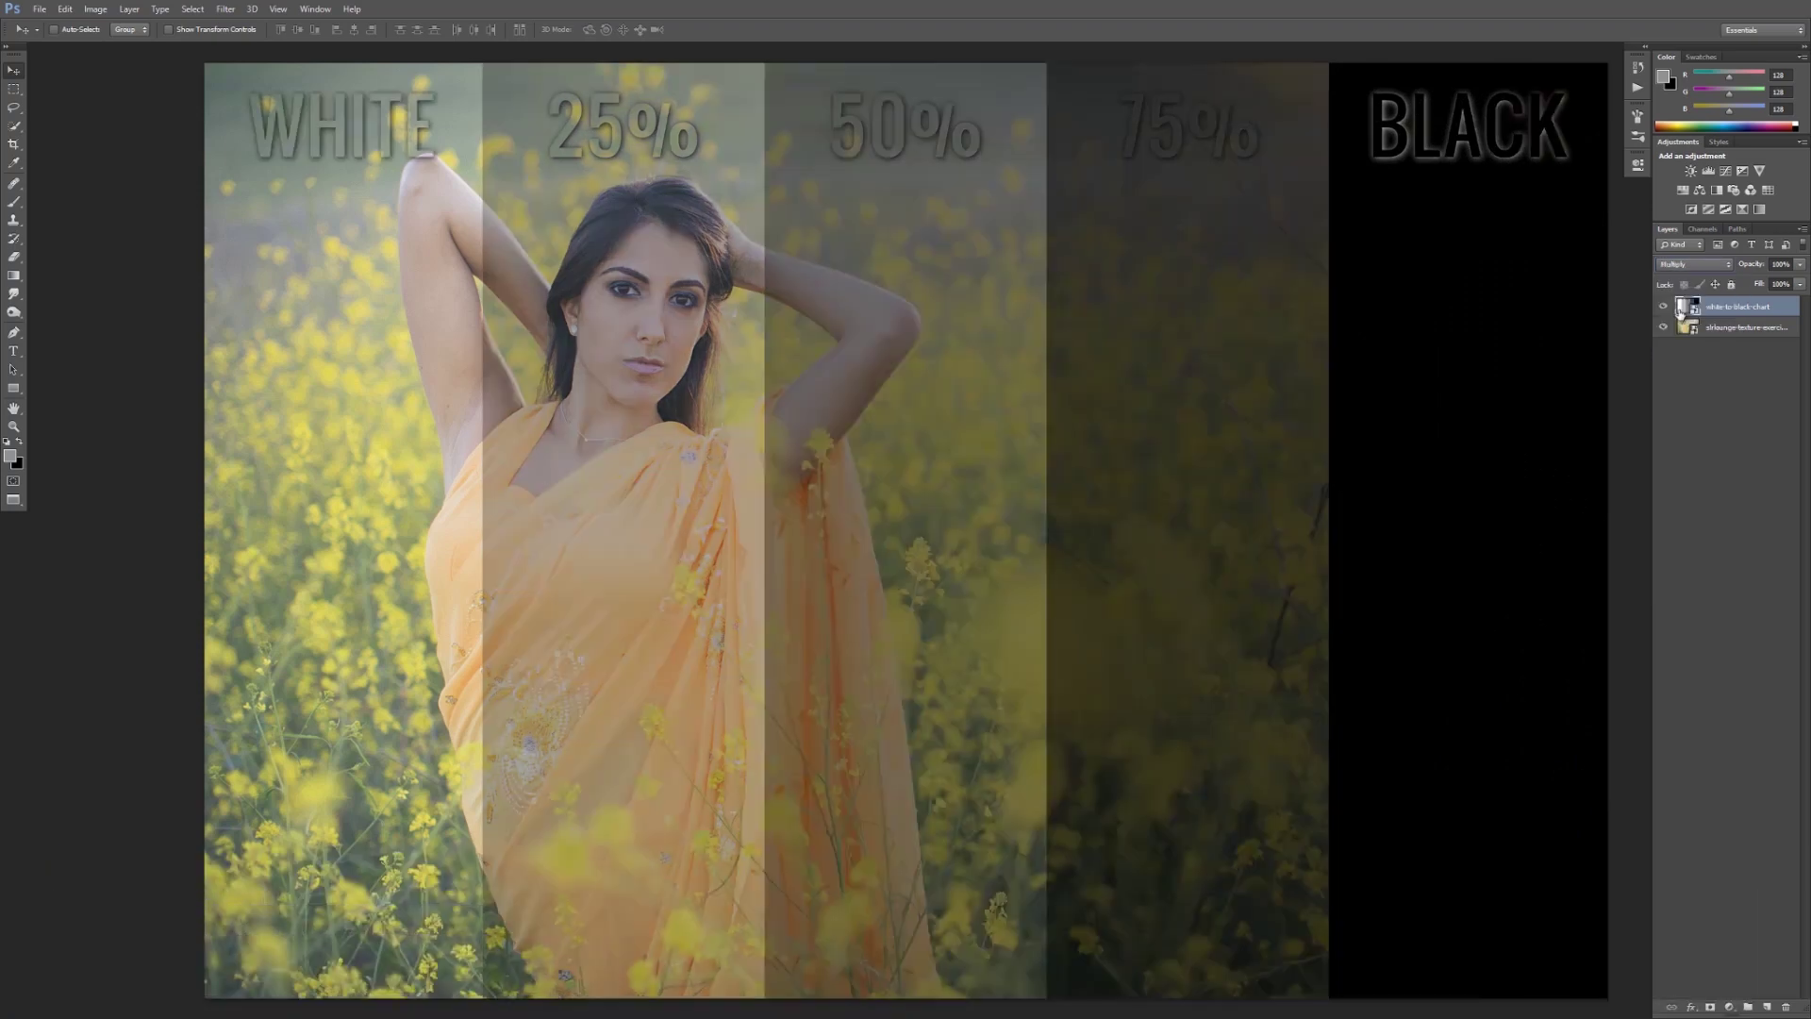
pyautogui.press('Down')
pyautogui.press('Up')
pyautogui.press('Up')
pyautogui.press('Down')
pyautogui.hotkey('shift', '+')
pyautogui.click(1698, 265)
pyautogui.click(1698, 347)
pyautogui.hotkey('shift', '-')
pyautogui.hotkey('shift', '-')
pyautogui.hotkey('shift', '-')
pyautogui.hotkey('shift', '-')
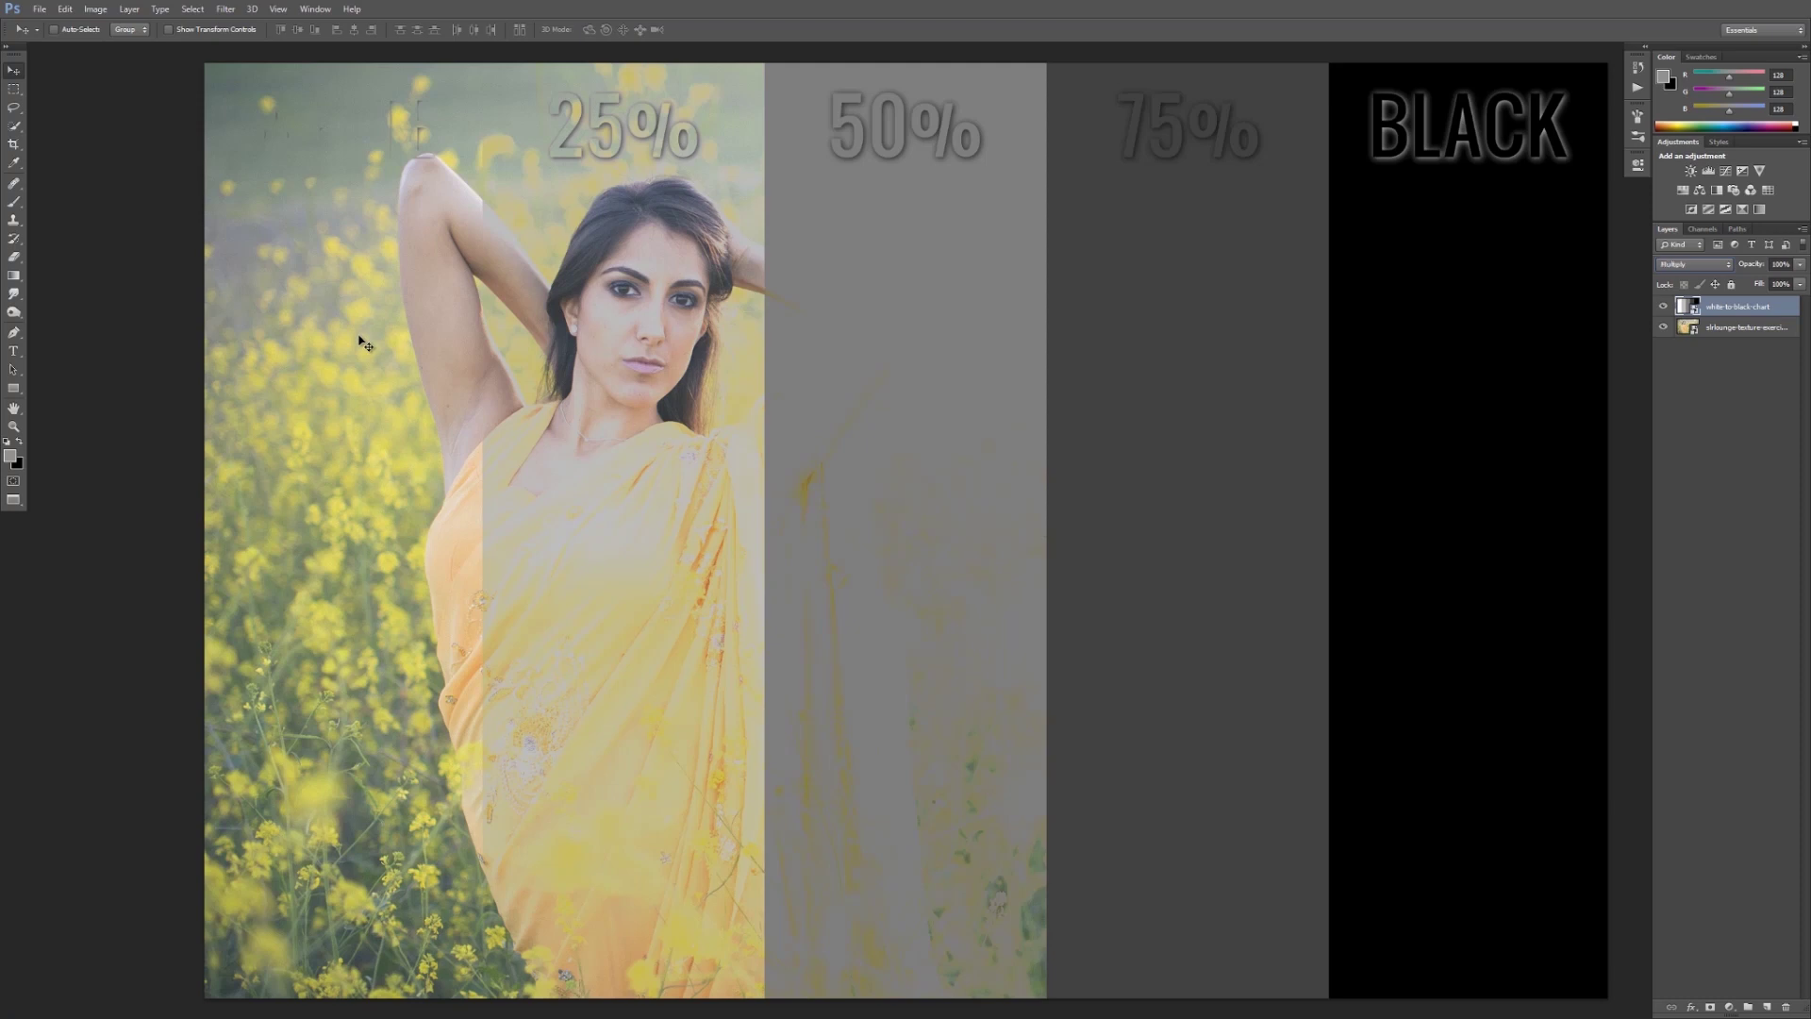
pyautogui.hotkey('shift', '+')
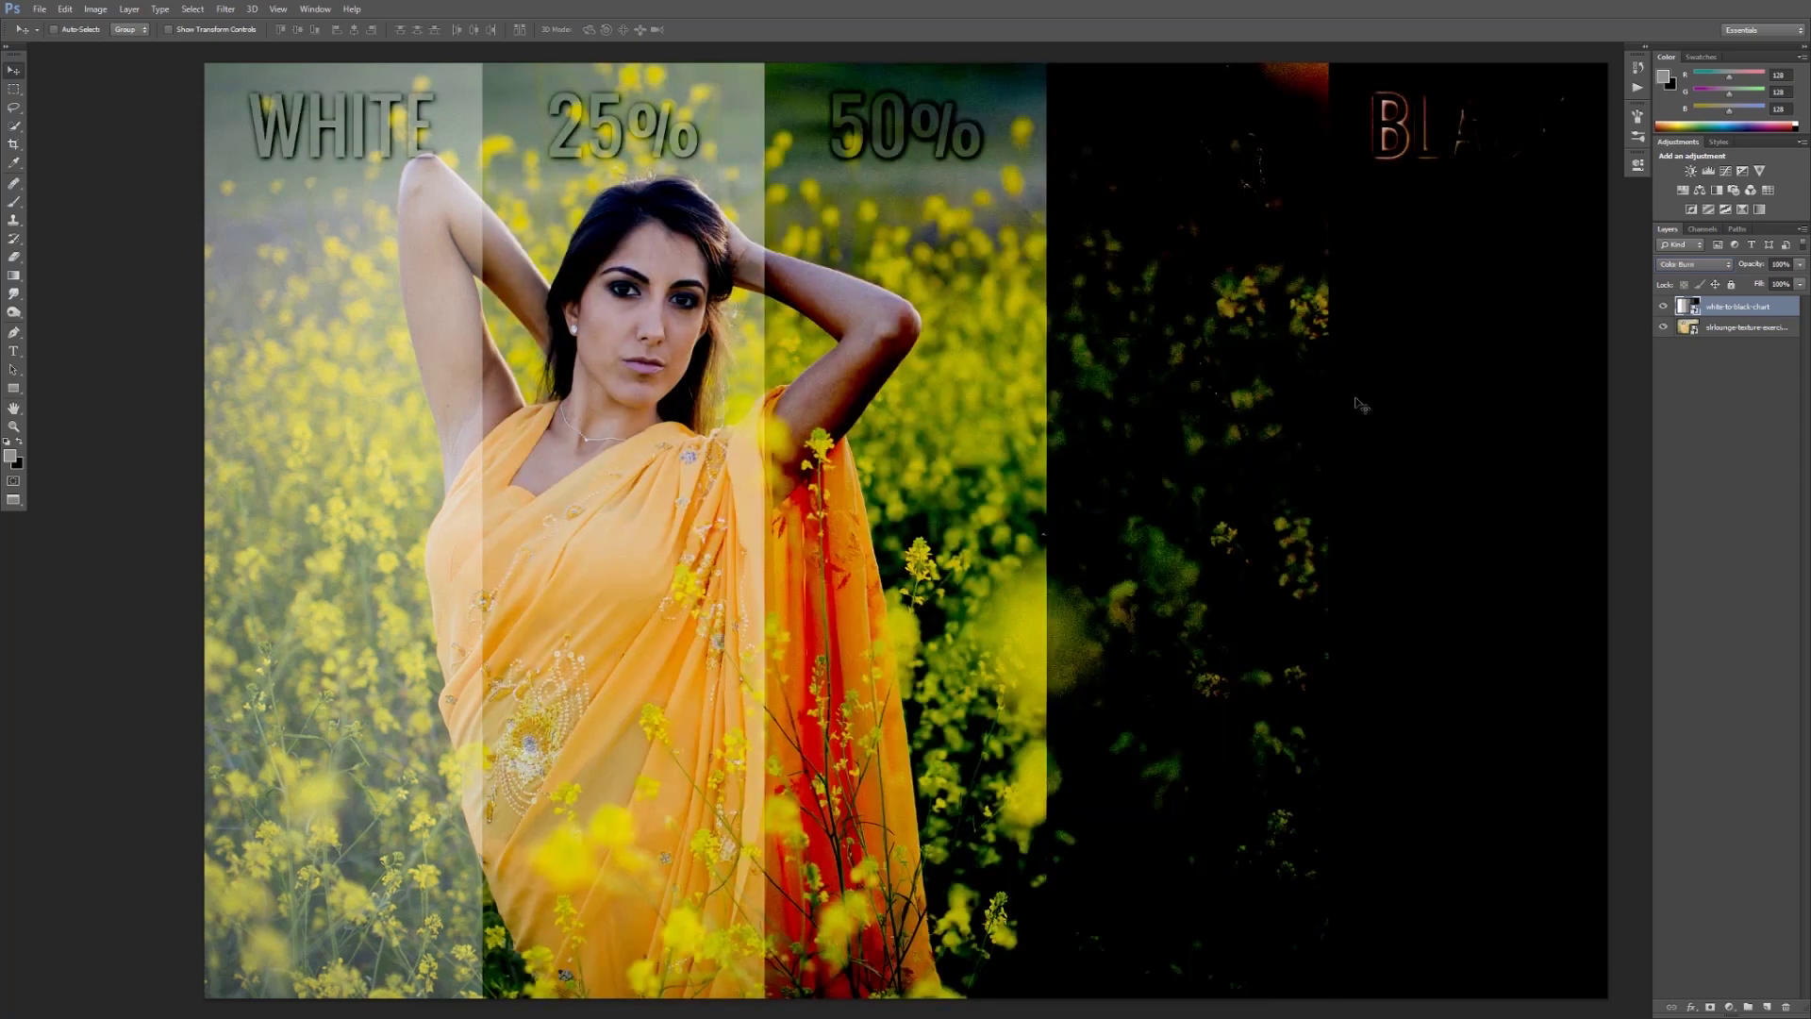
# - Set the chart layer back to Darken, cycle up to Color Burn to compare the modes, and return to Darken
pyautogui.click(1693, 264)
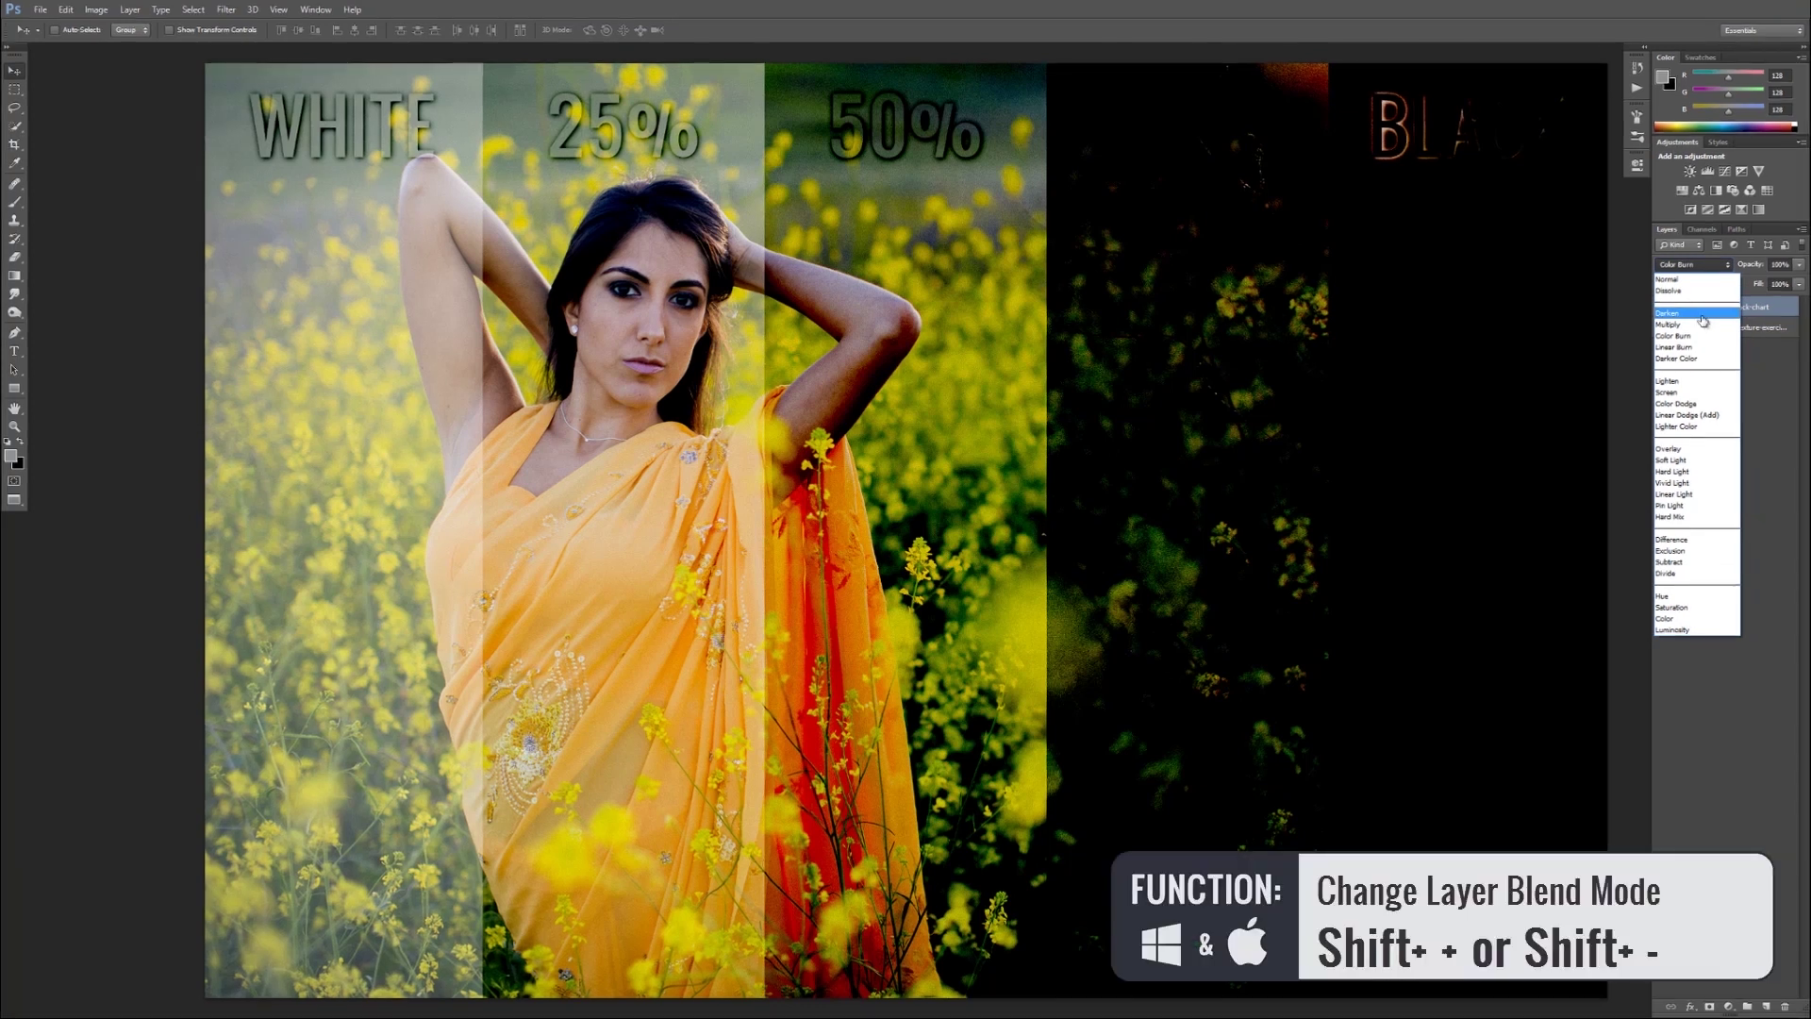
pyautogui.click(1701, 317)
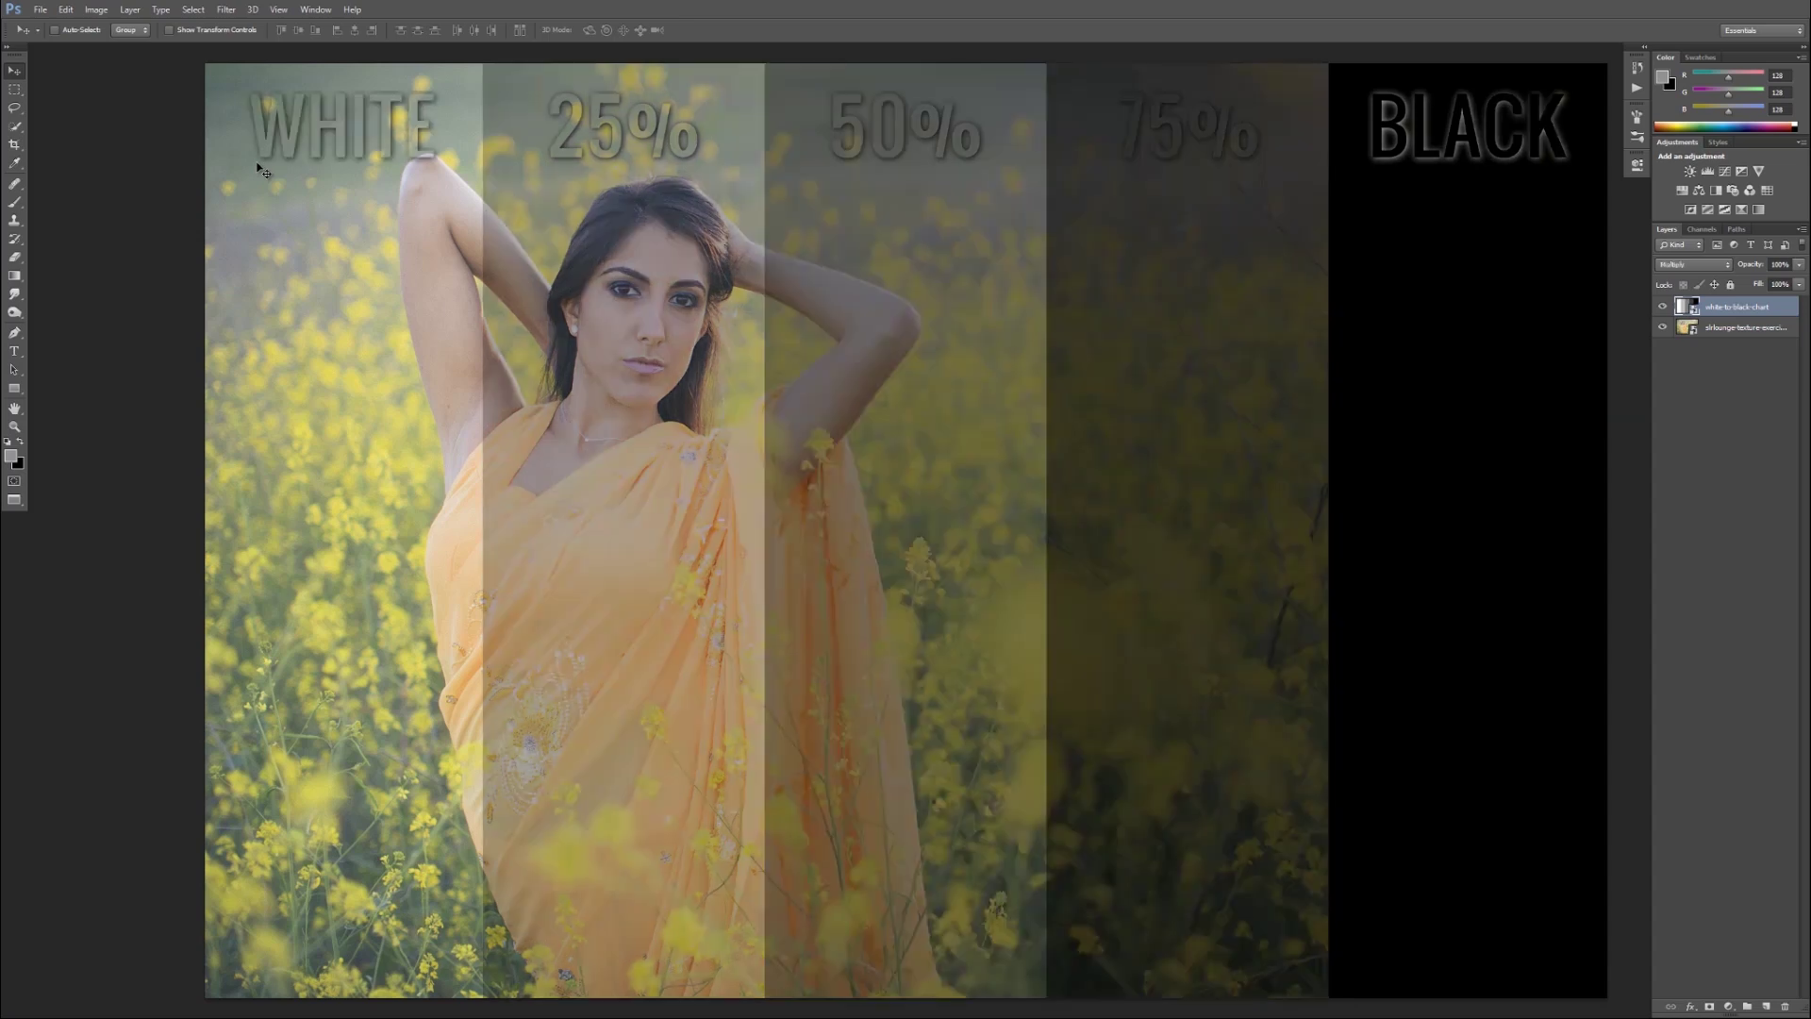
pyautogui.hotkey('shift', '-')
pyautogui.hotkey('shift', '+')
pyautogui.hotkey('shift', '+')
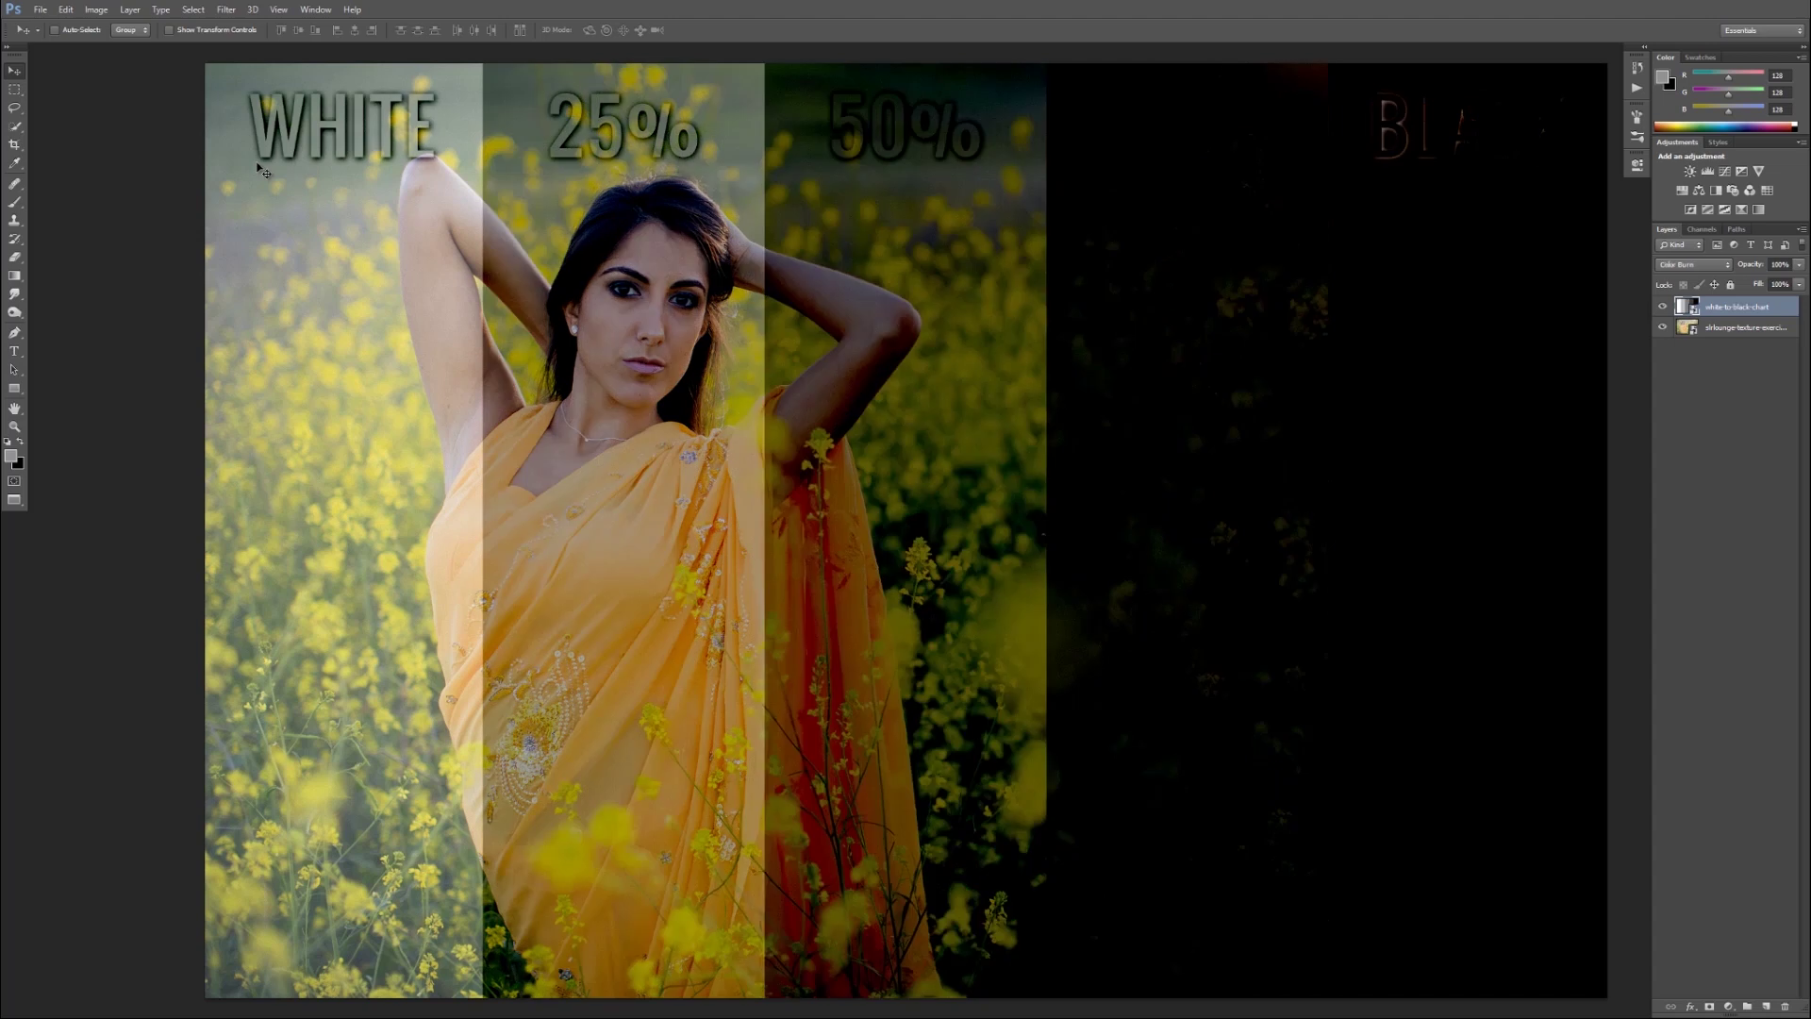
pyautogui.hotkey('shift', '-')
pyautogui.hotkey('shift', '-')
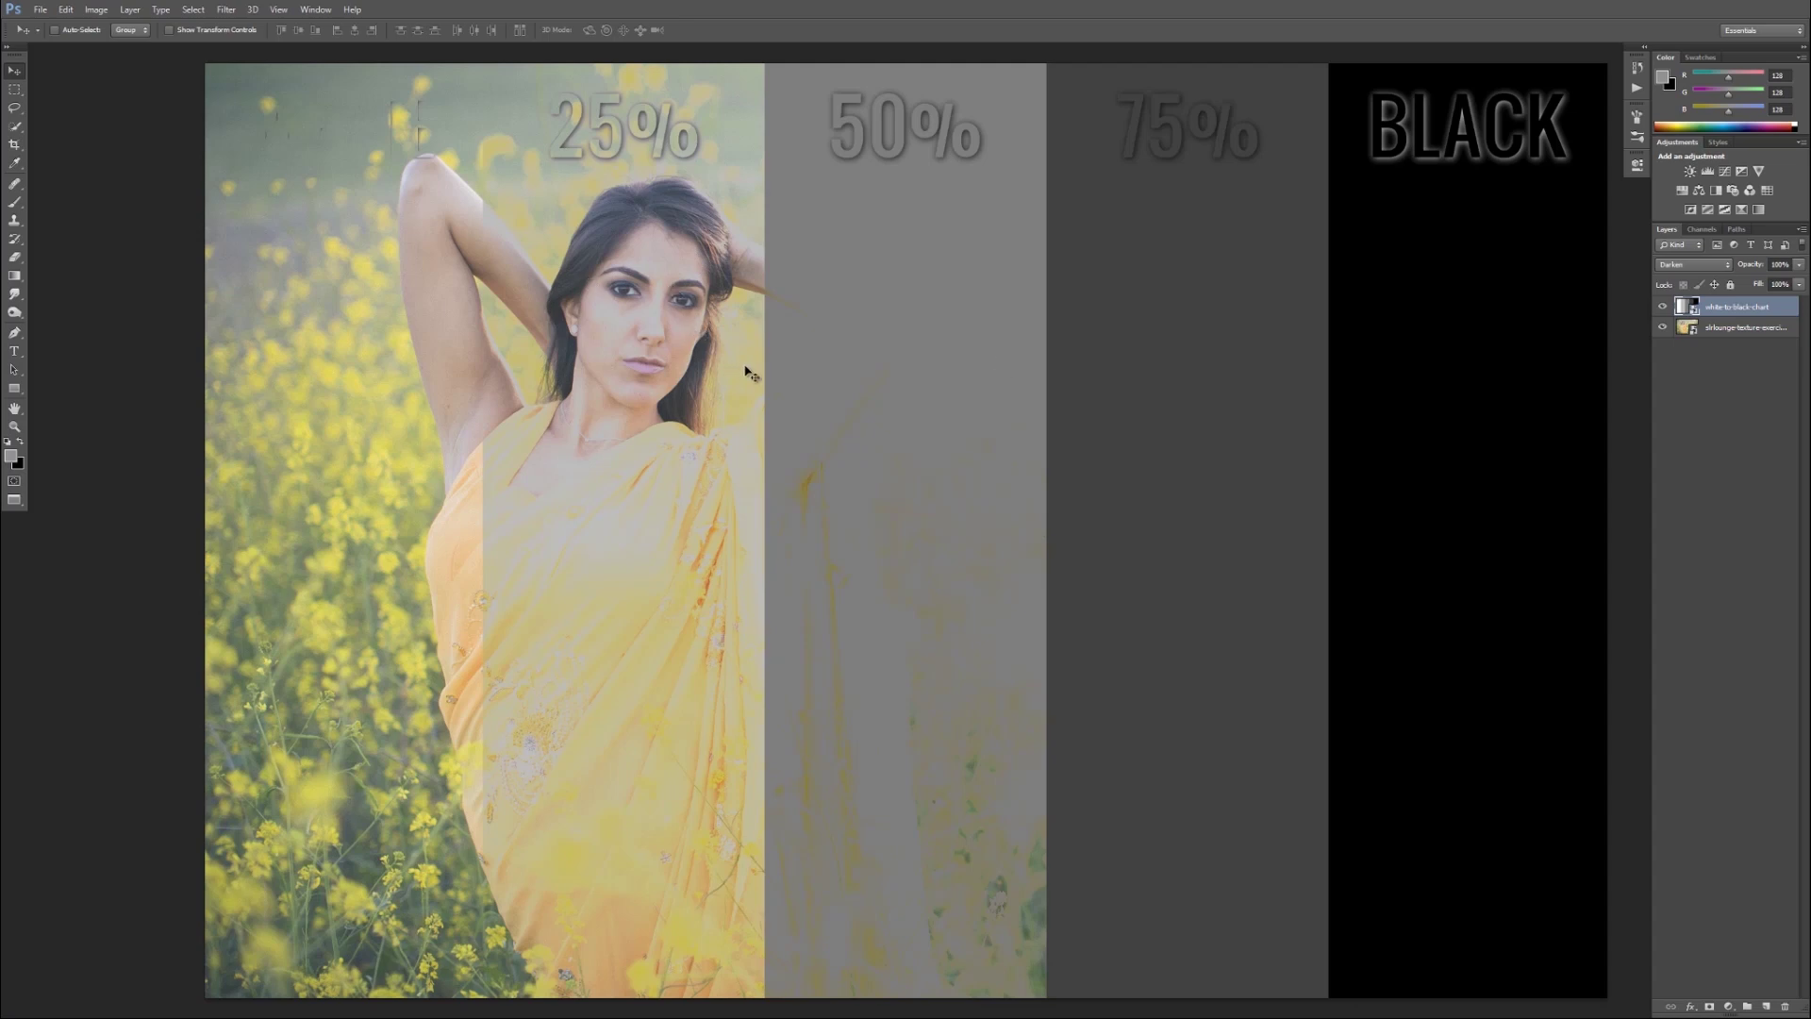
# - Test the Darken chart layer at reduced opacity, restore it to 100%, and change its blend mode to Multiply
pyautogui.moveTo(1756, 268); pyautogui.dragTo(1731, 266)
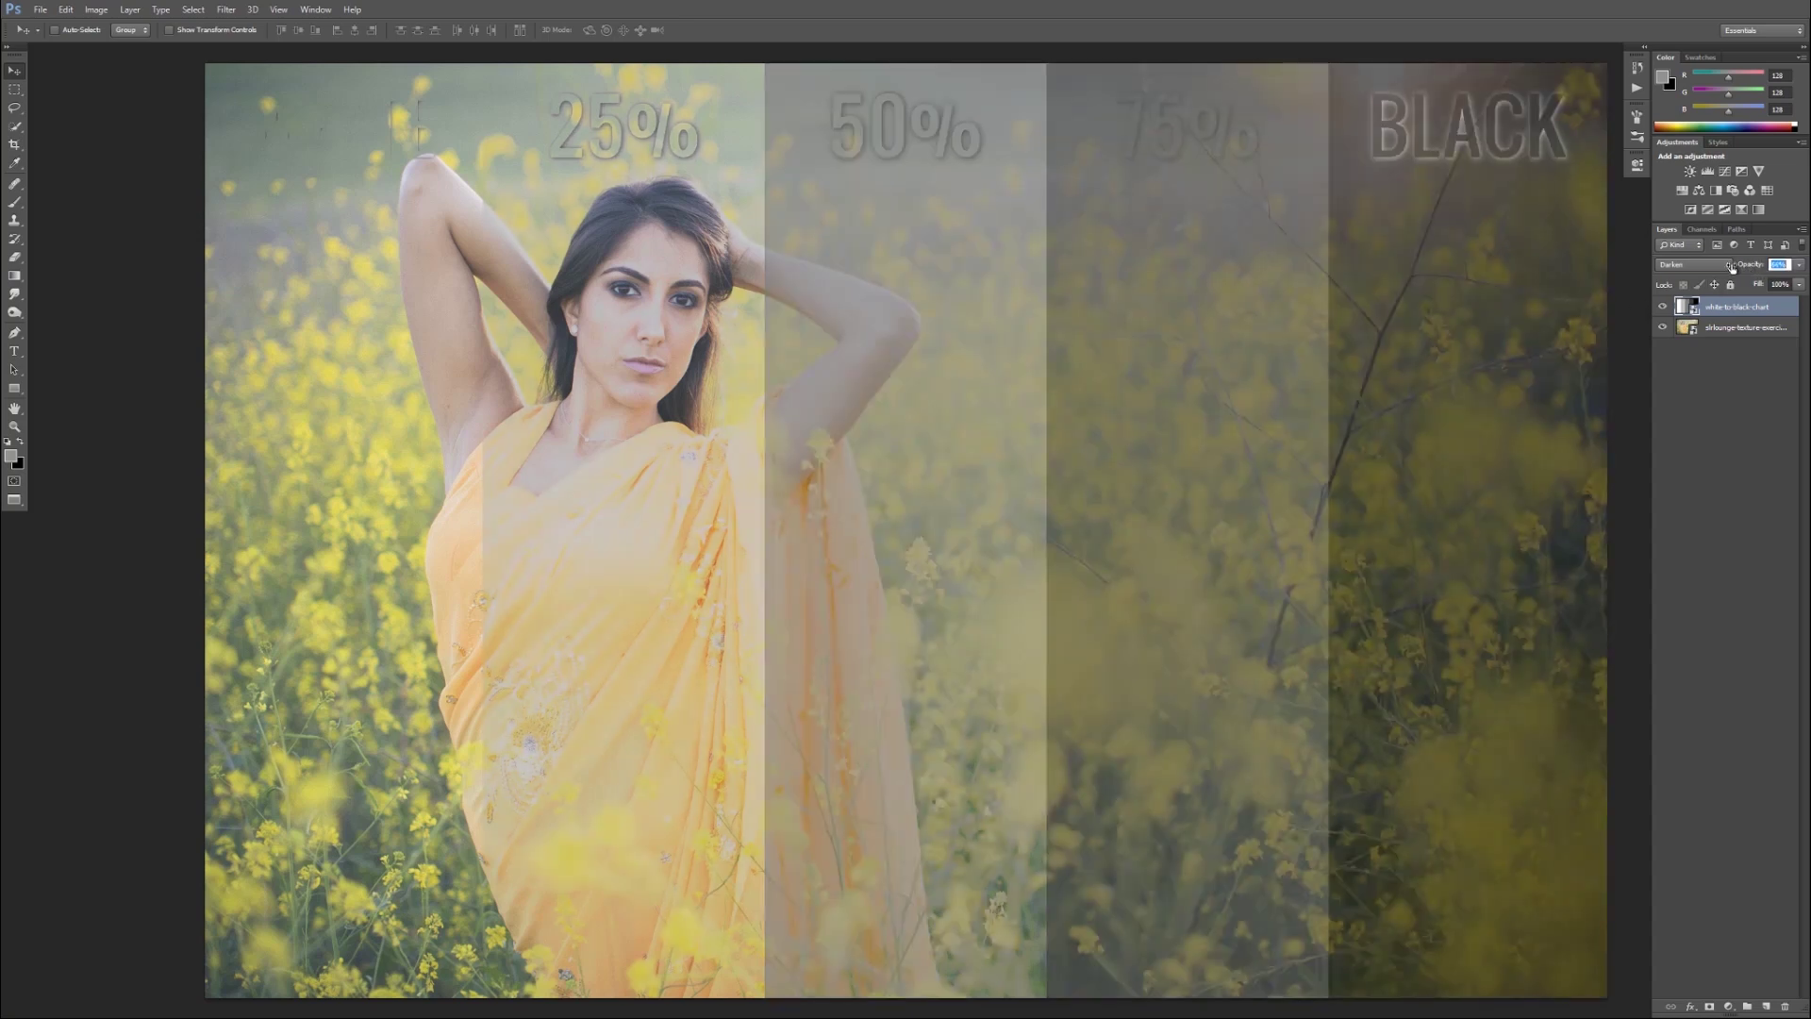
pyautogui.press('Return')
pyautogui.moveTo(1760, 265); pyautogui.dragTo(1769, 267)
pyautogui.click(1702, 265)
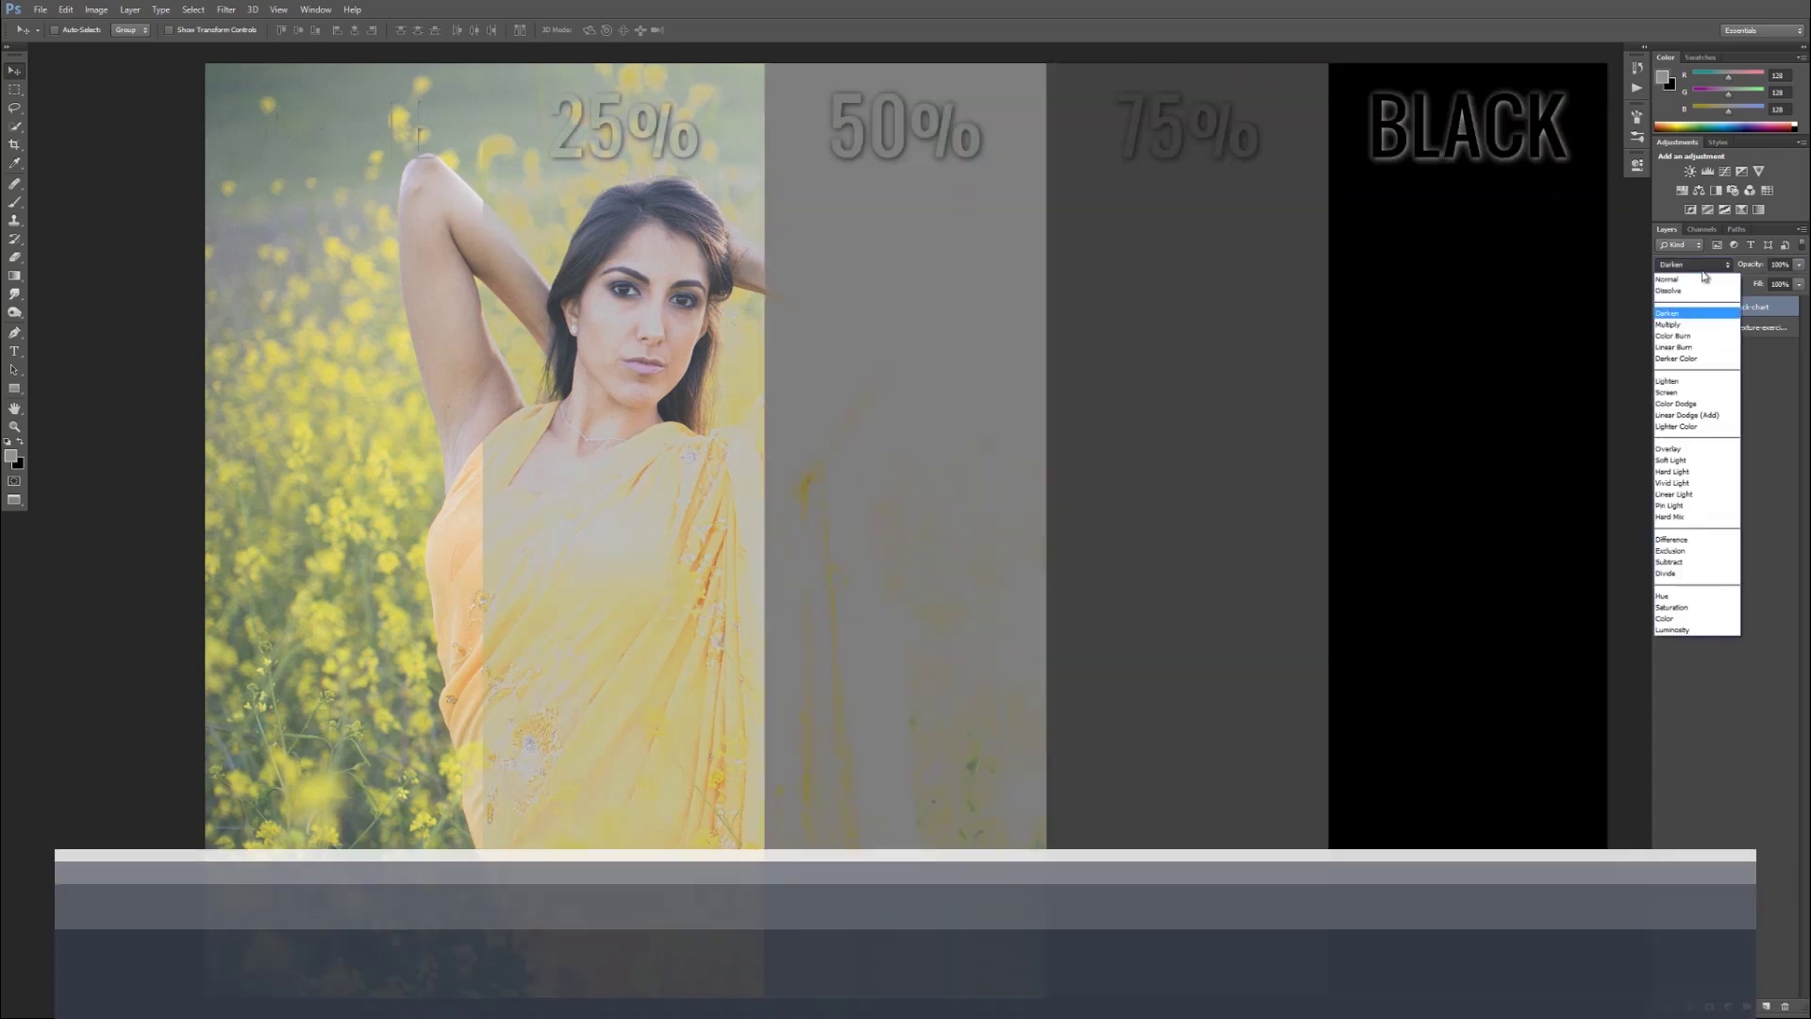
pyautogui.click(1694, 323)
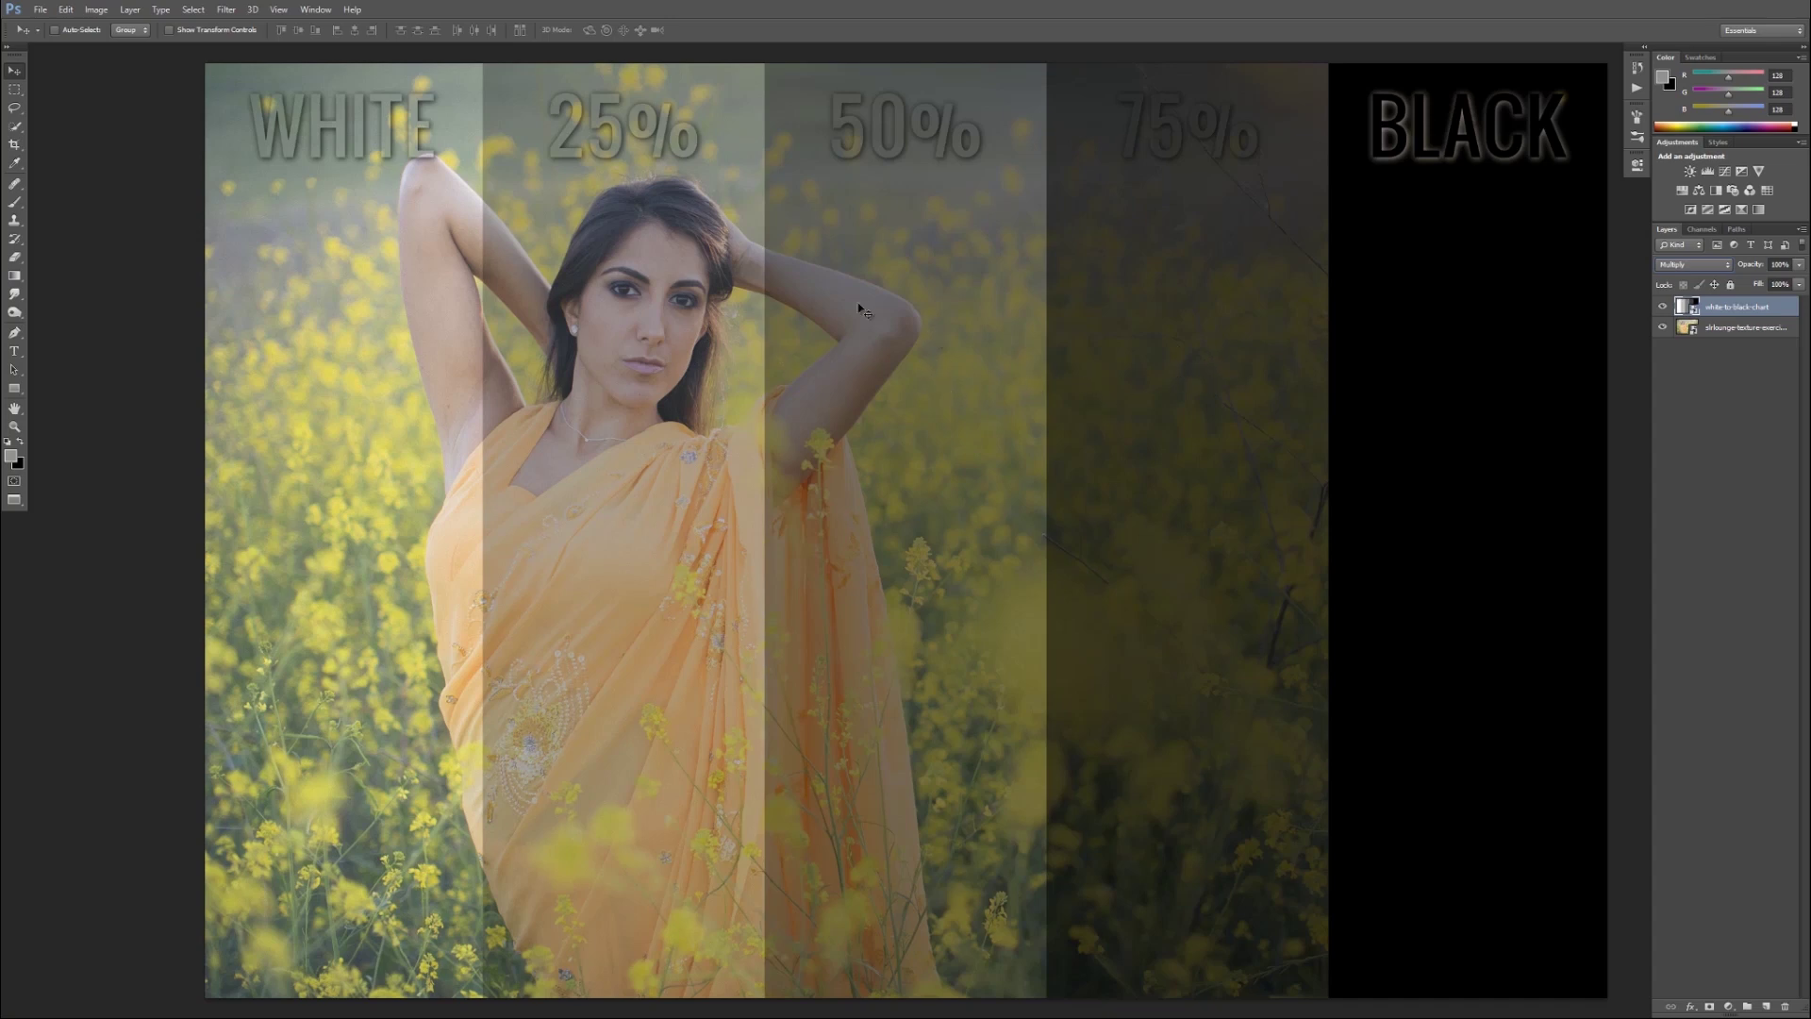
# - Set the chart layer's blend mode to Color Burn and lower its opacity to roughly half
pyautogui.click(1662, 266)
pyautogui.click(1665, 335)
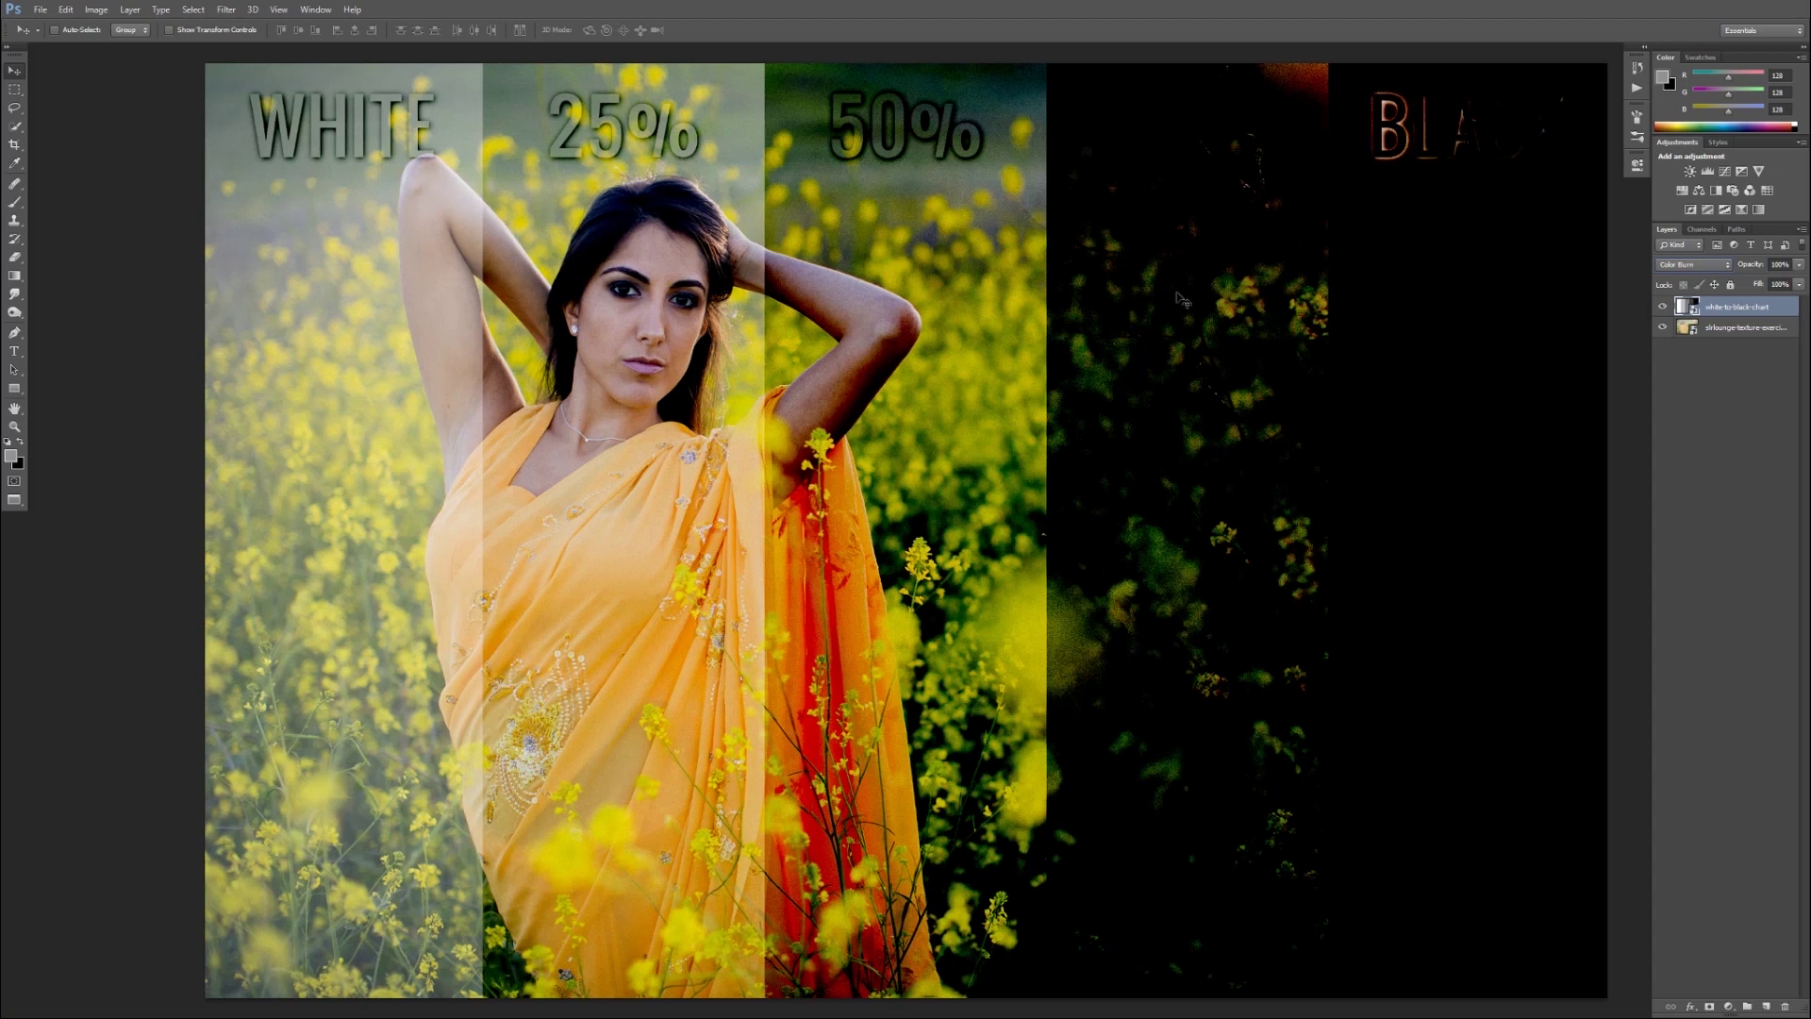
pyautogui.moveTo(1749, 266); pyautogui.dragTo(1731, 267)
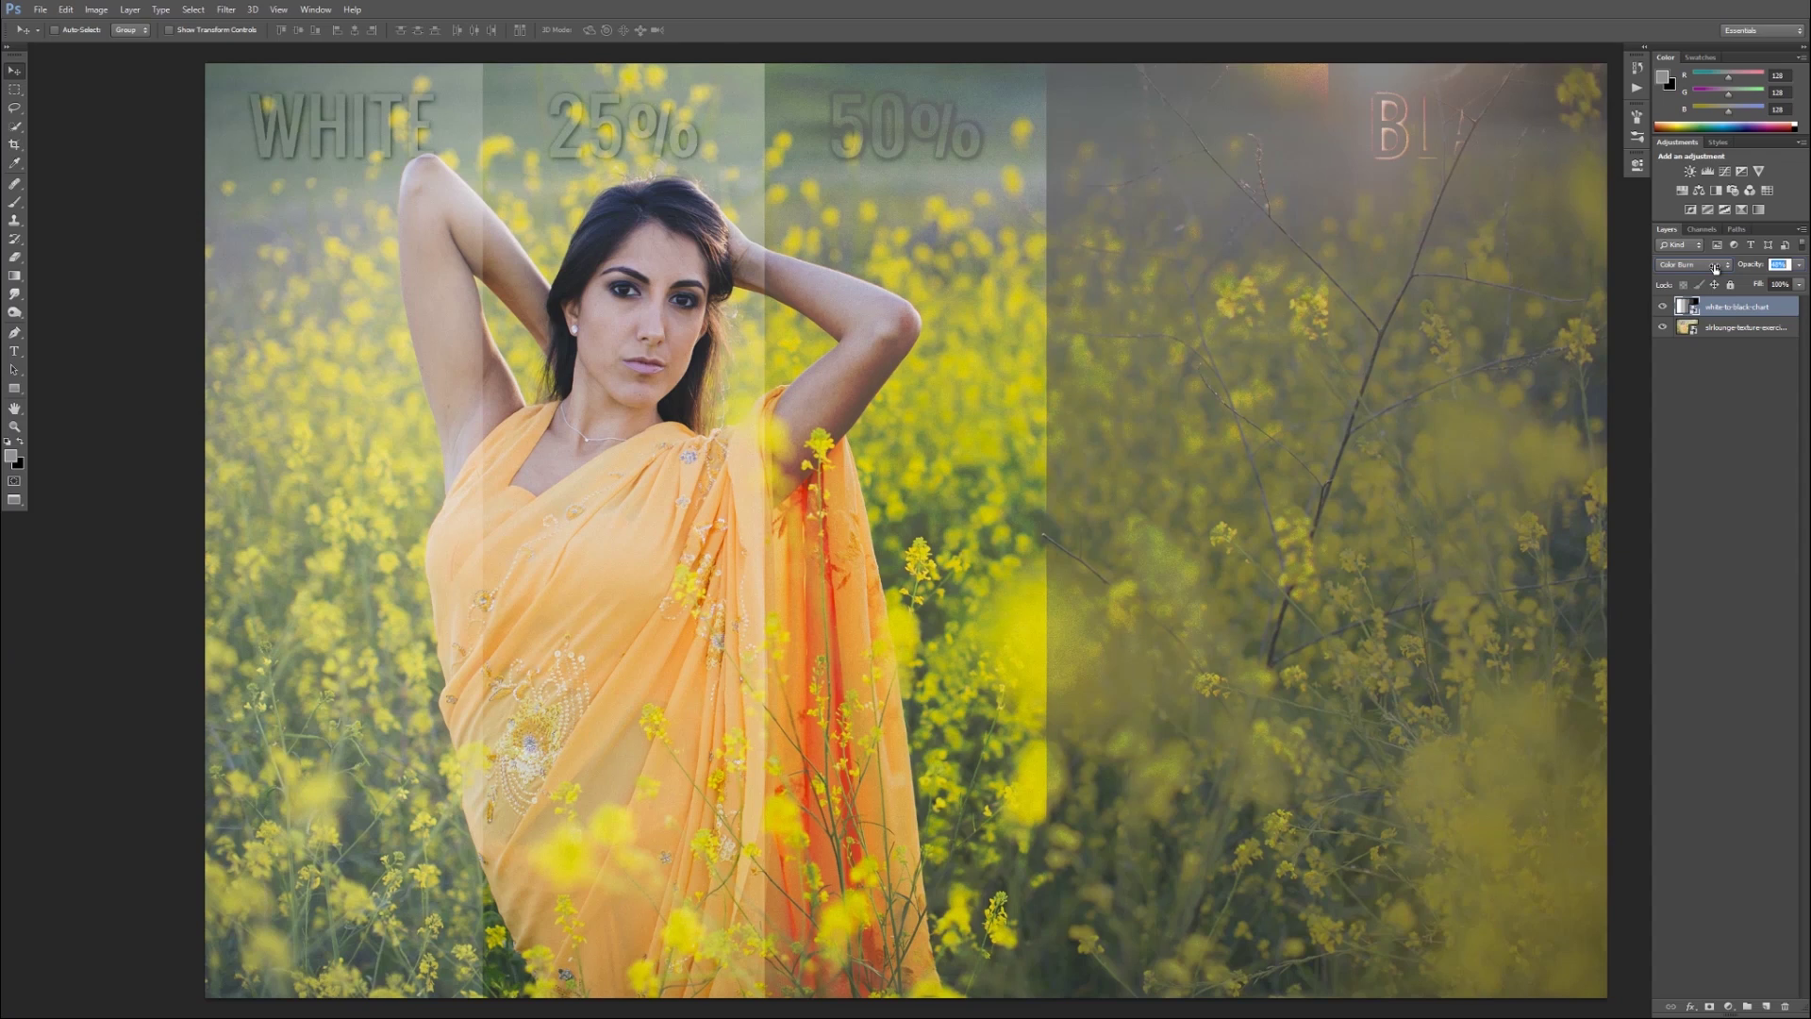
pyautogui.click(1713, 270)
# - Set the chart layer's blend mode to Linear Burn and its opacity to 50%
pyautogui.click(1712, 264)
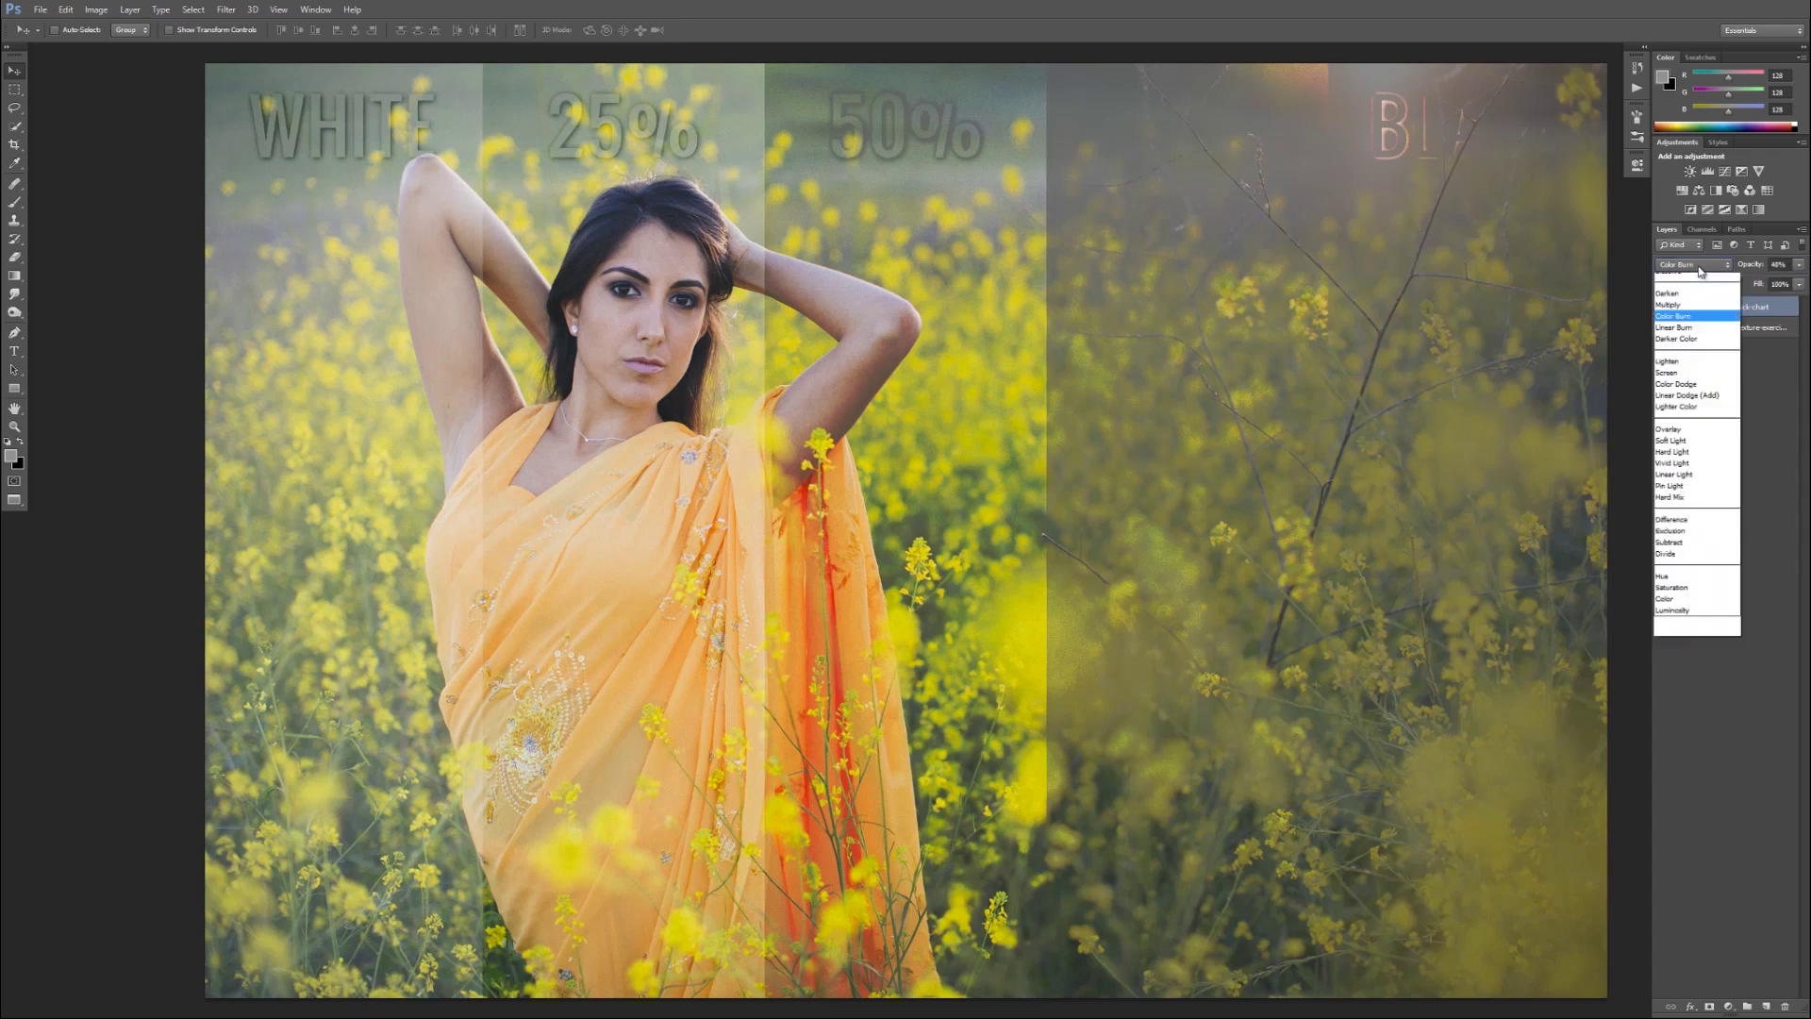
pyautogui.click(1686, 347)
pyautogui.moveTo(1749, 264); pyautogui.dragTo(1755, 266)
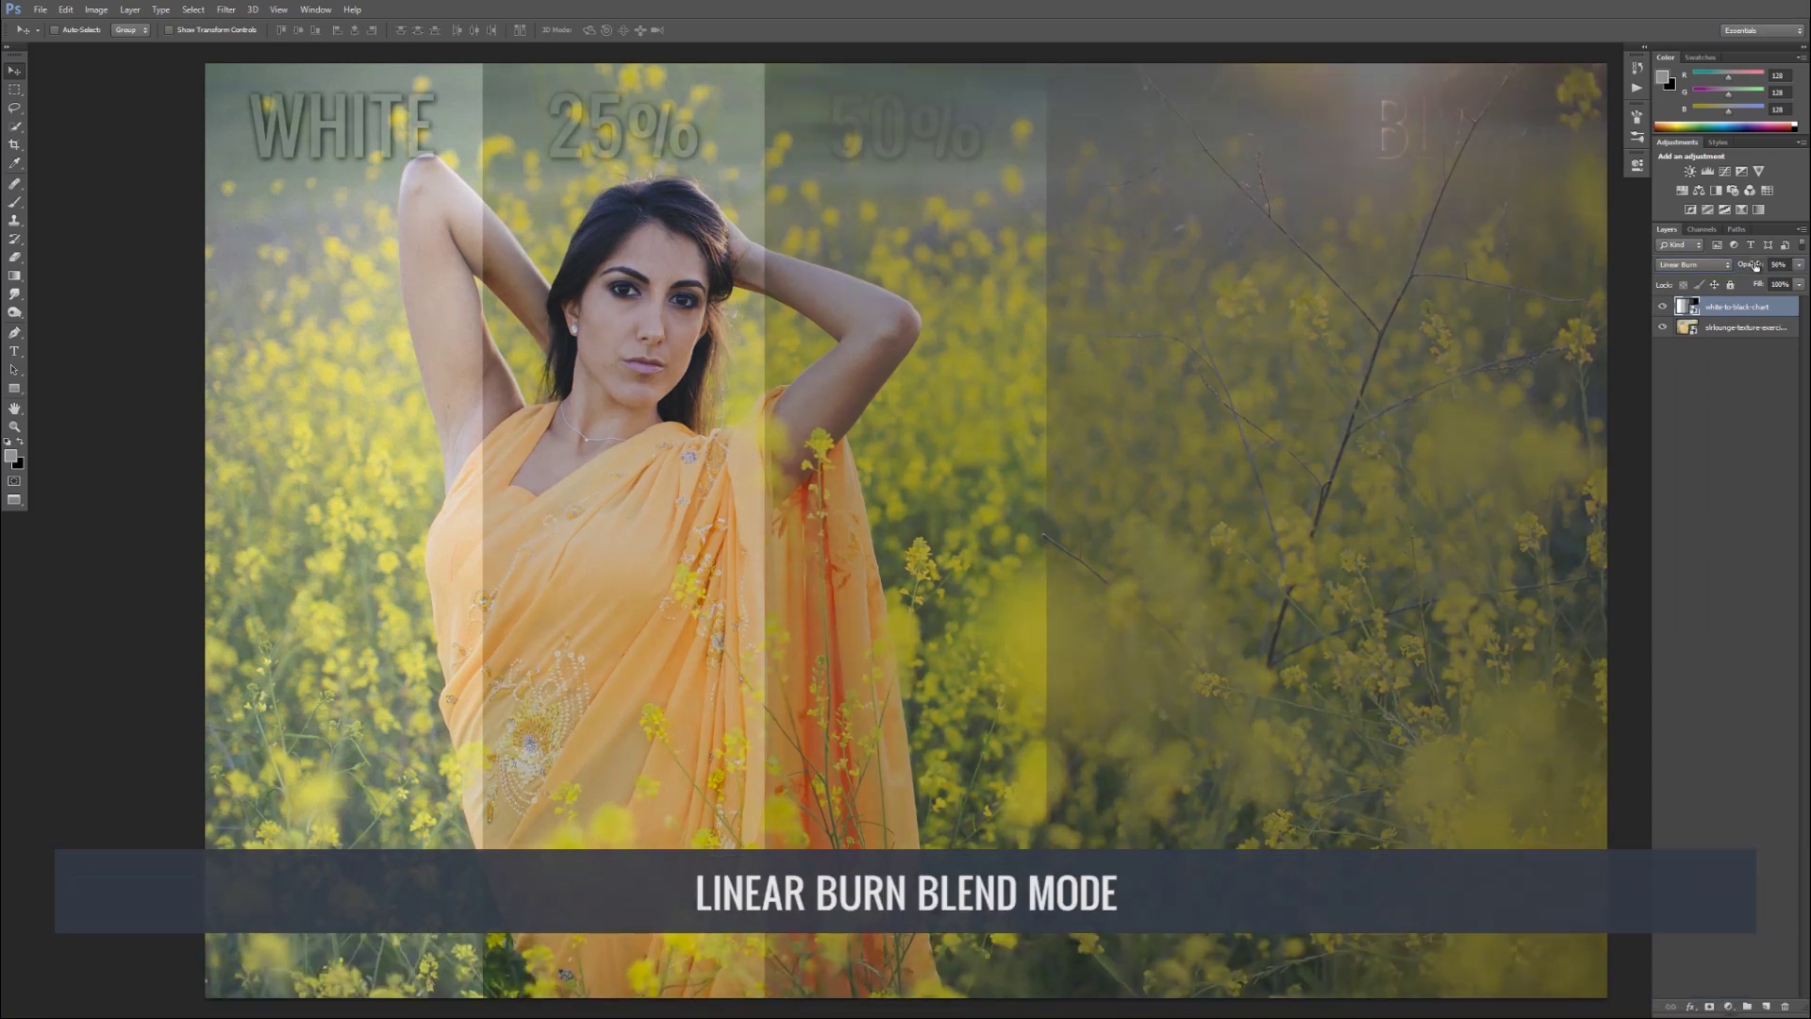
# - Set the chart layer's blend mode to Darker Color and raise its opacity to 100%
pyautogui.click(1693, 264)
pyautogui.click(1684, 361)
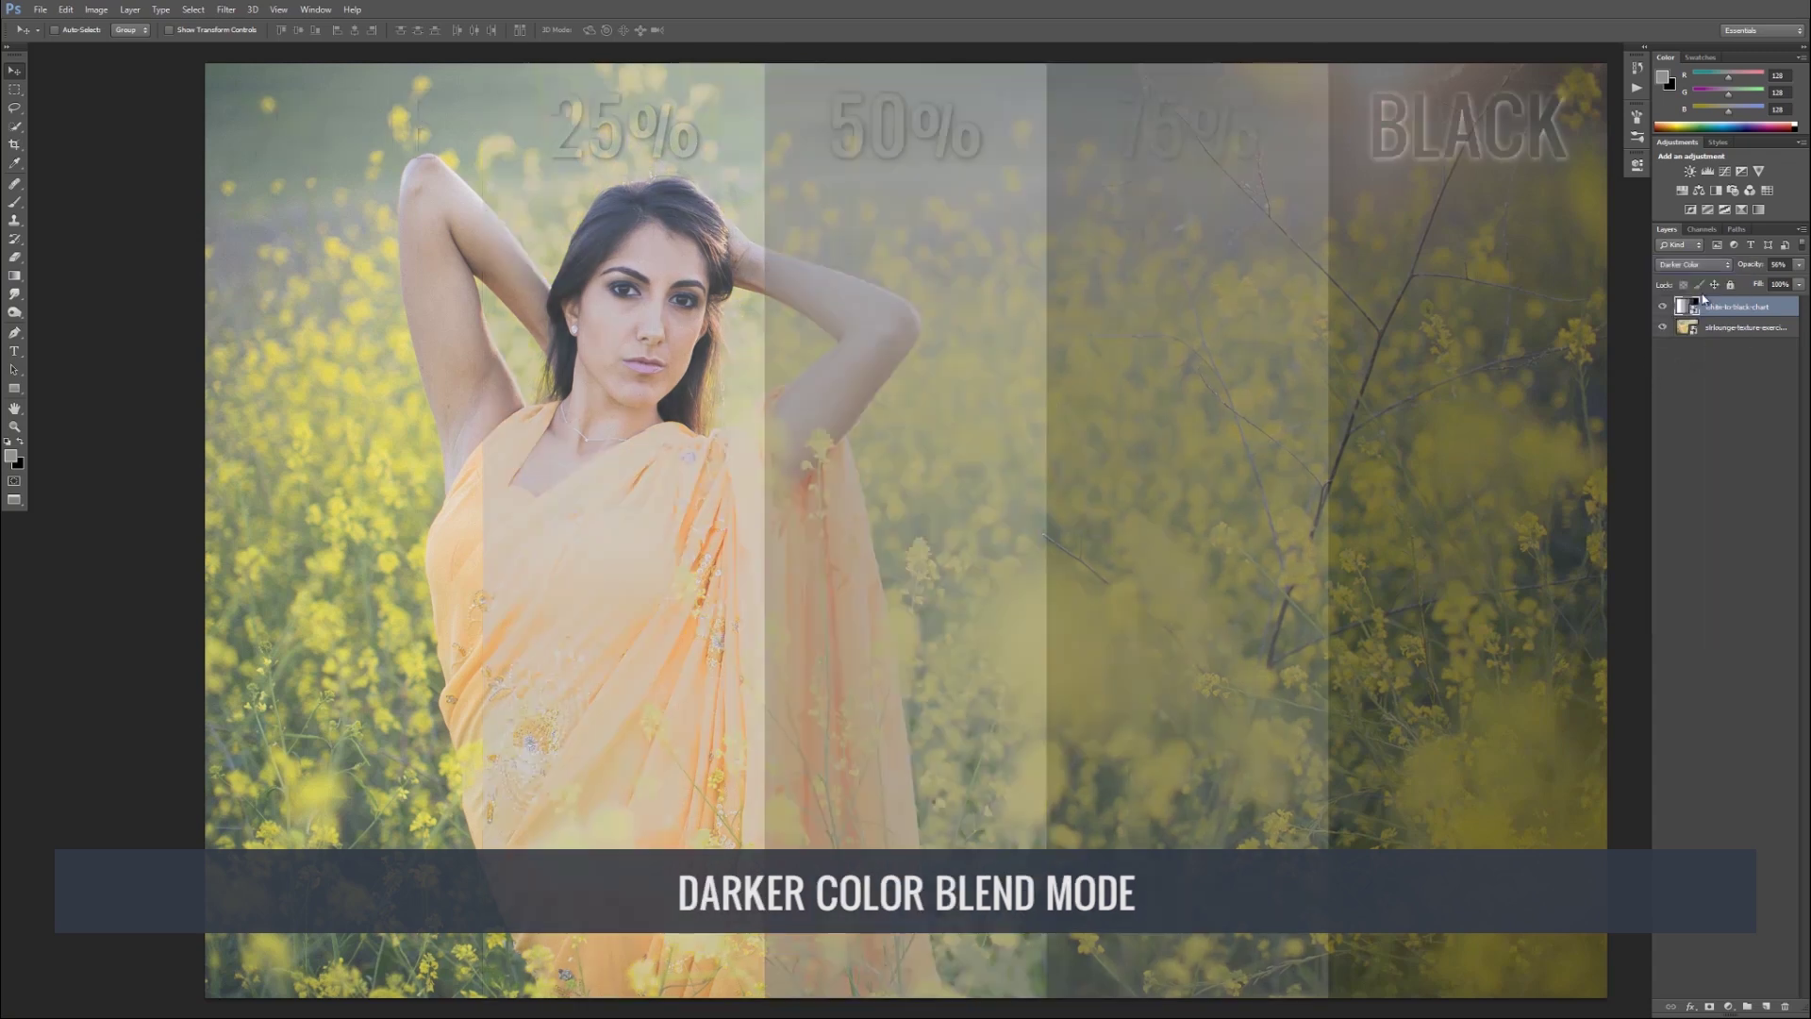
pyautogui.moveTo(1752, 268); pyautogui.dragTo(1803, 268)
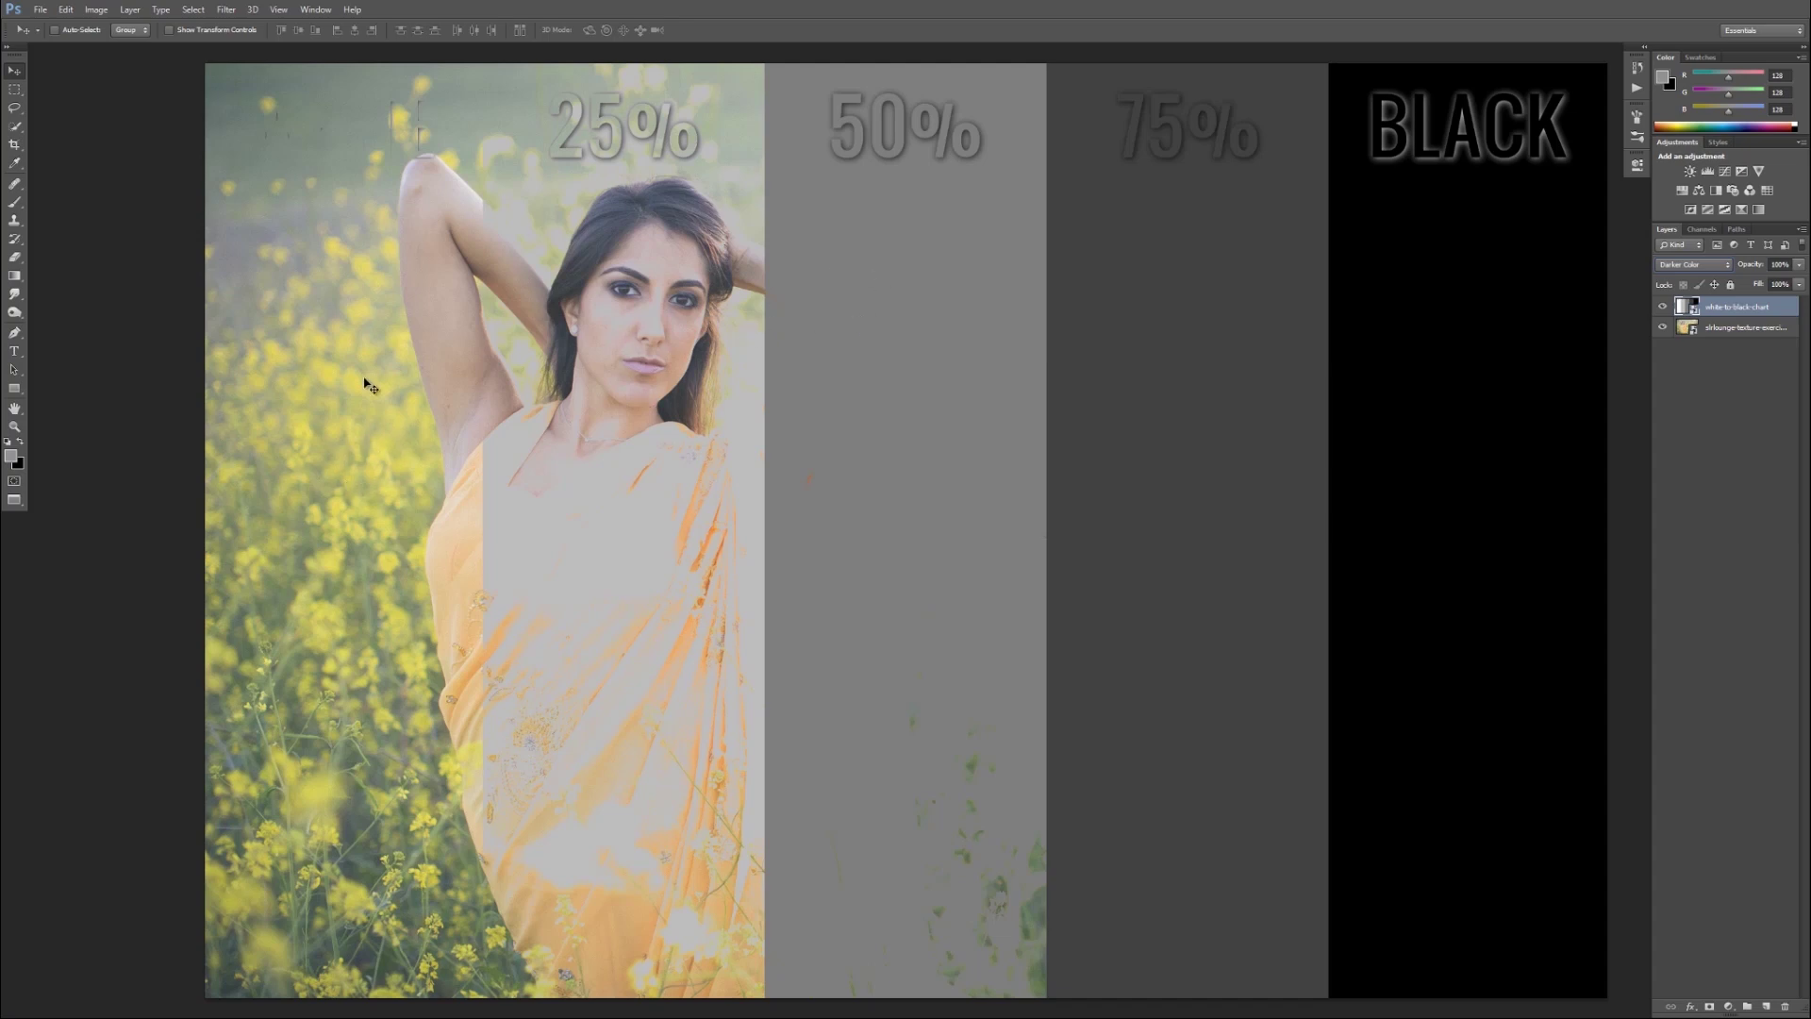
# - Switch the chart layer's blend mode to Lighten and on to Screen
pyautogui.click(1698, 265)
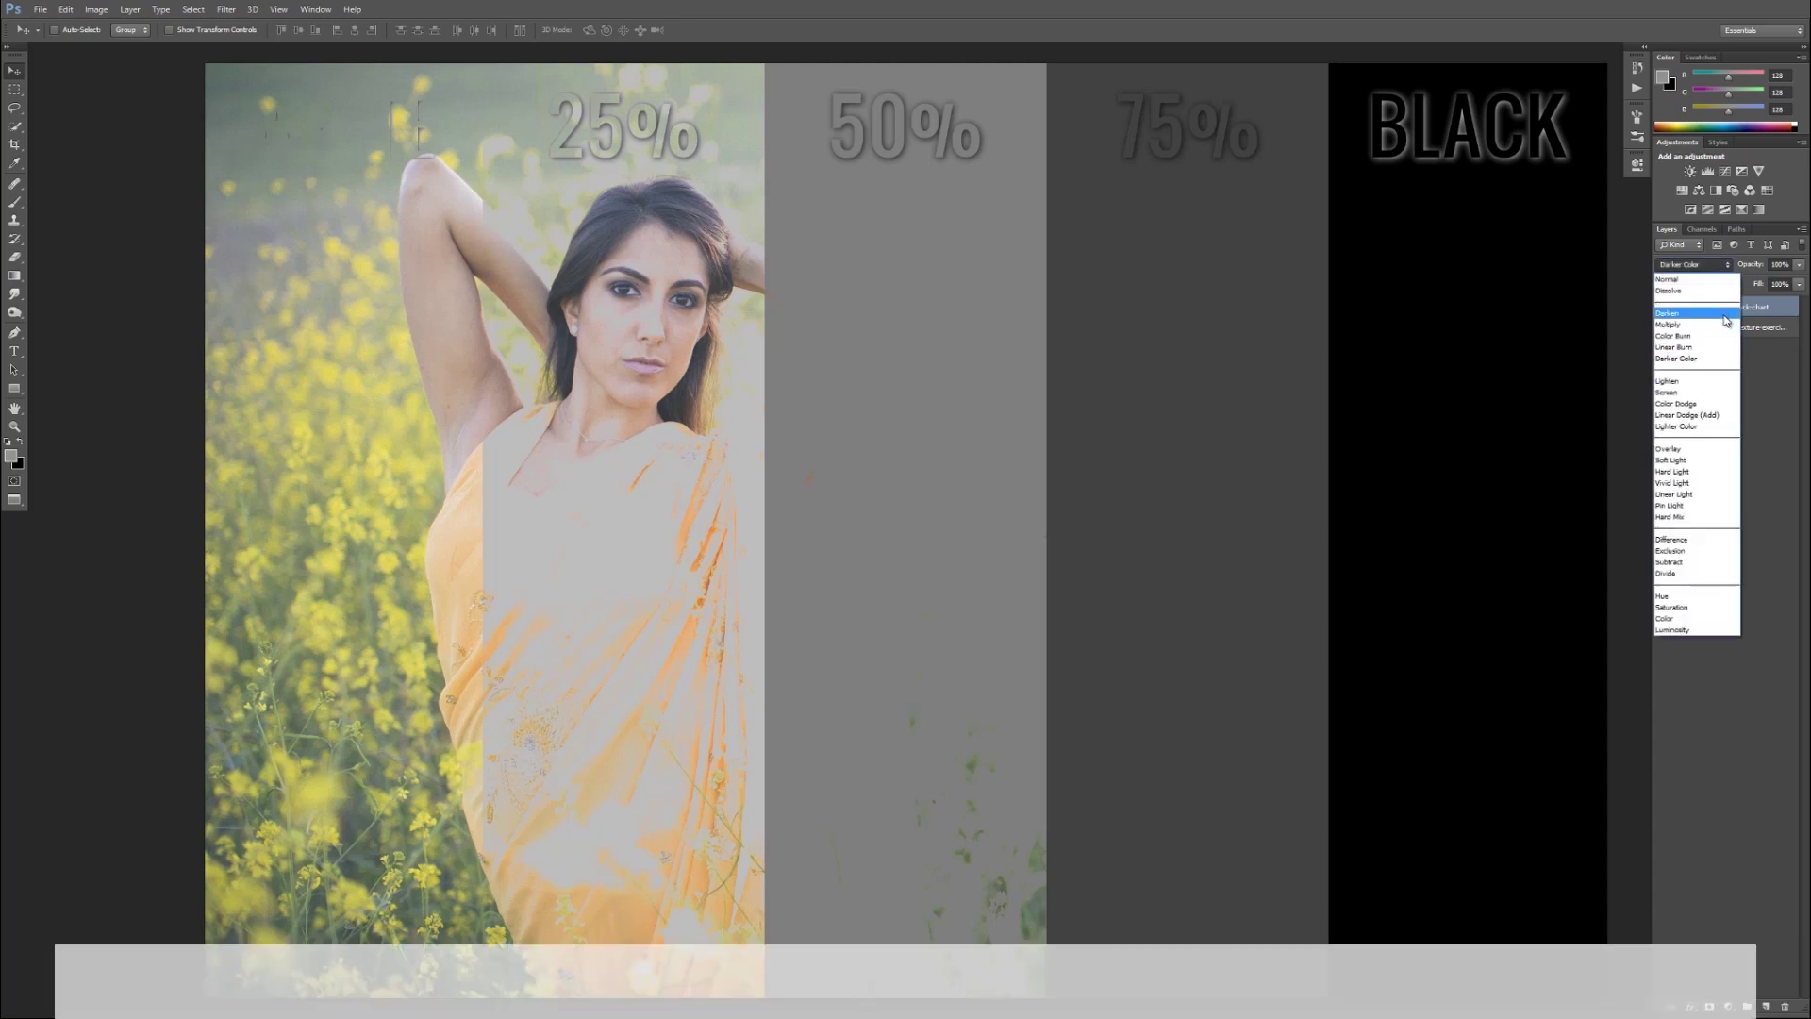
pyautogui.click(1701, 383)
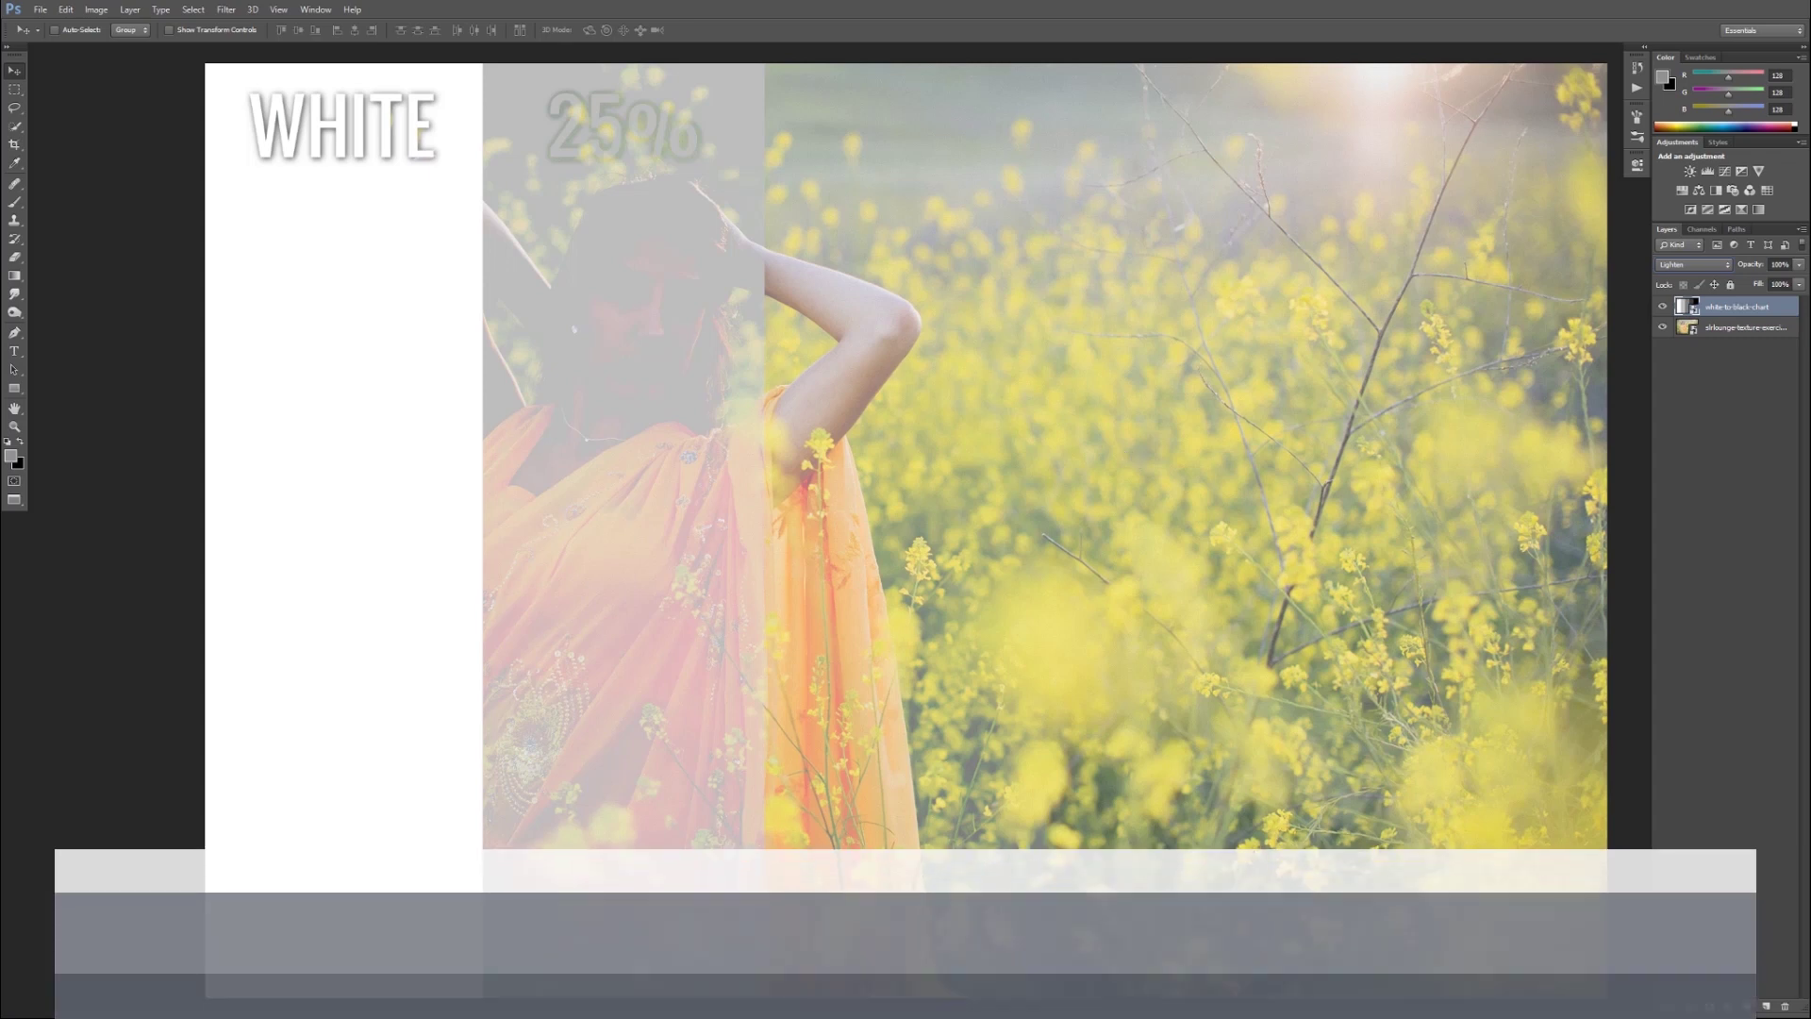
pyautogui.click(1693, 264)
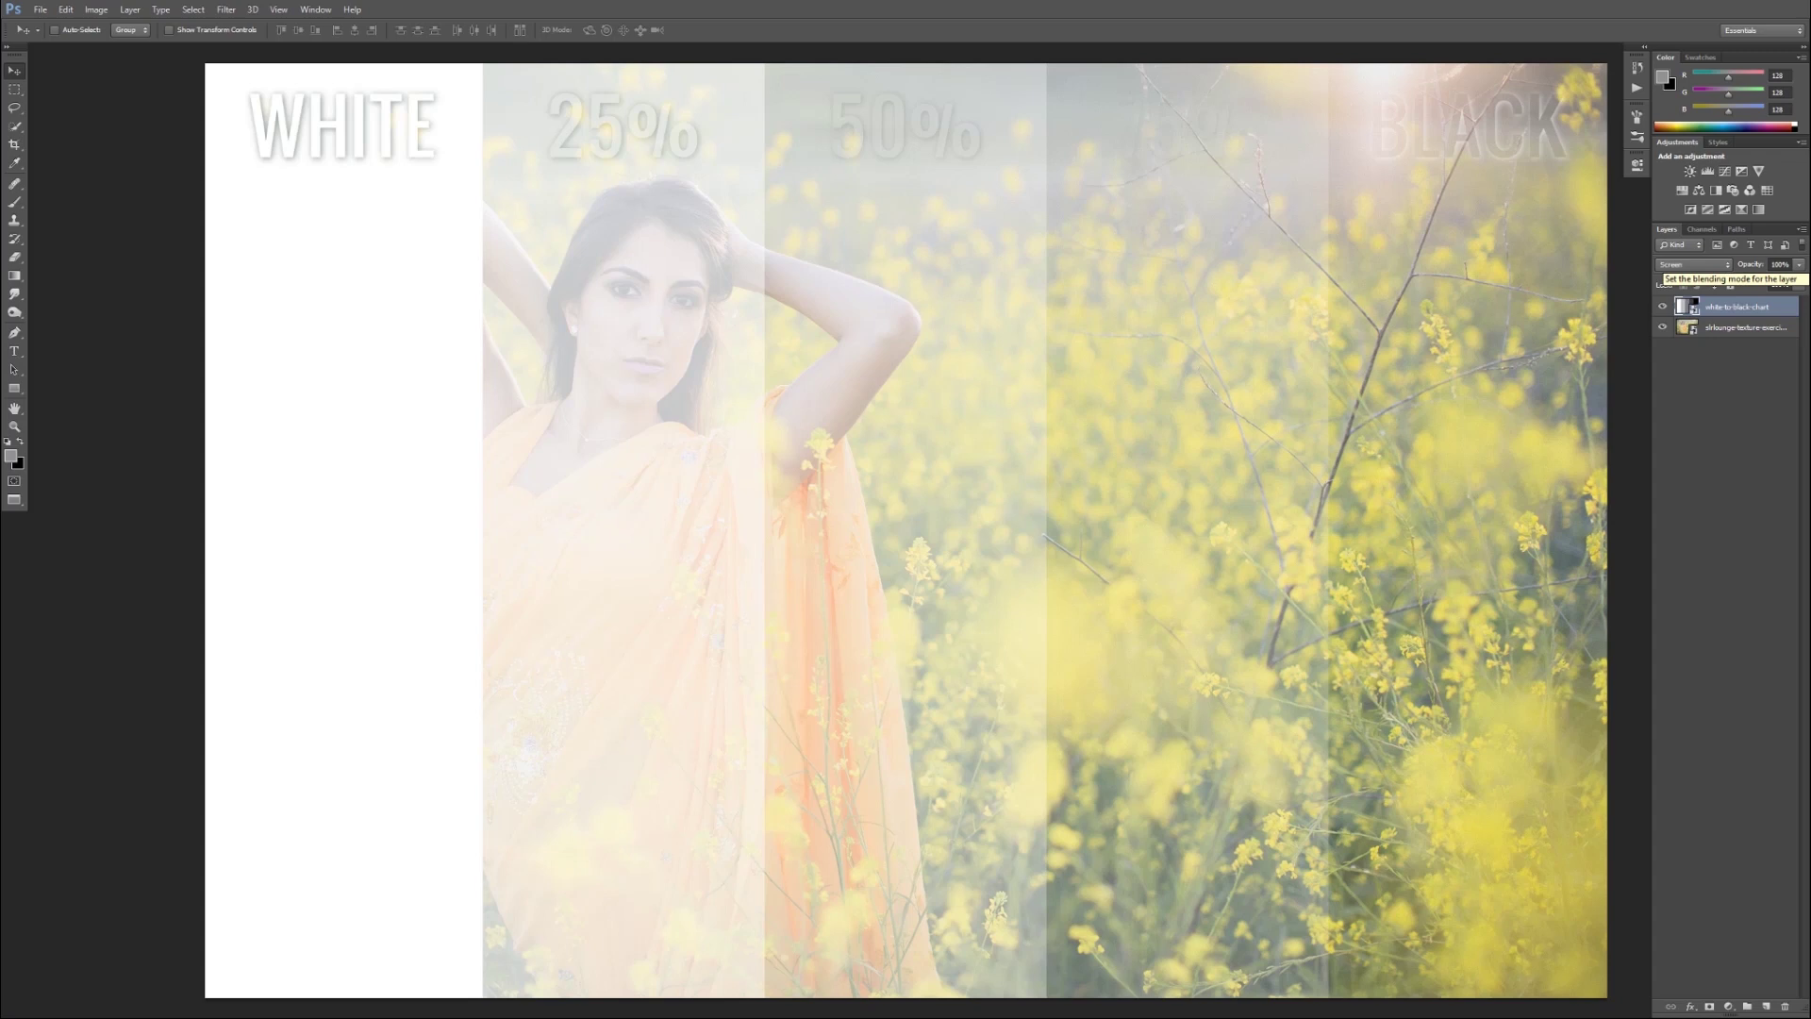
# - Set the chart layer's blend mode to Color Dodge, compare it with Color Burn, and return to Color Dodge
pyautogui.click(1670, 264)
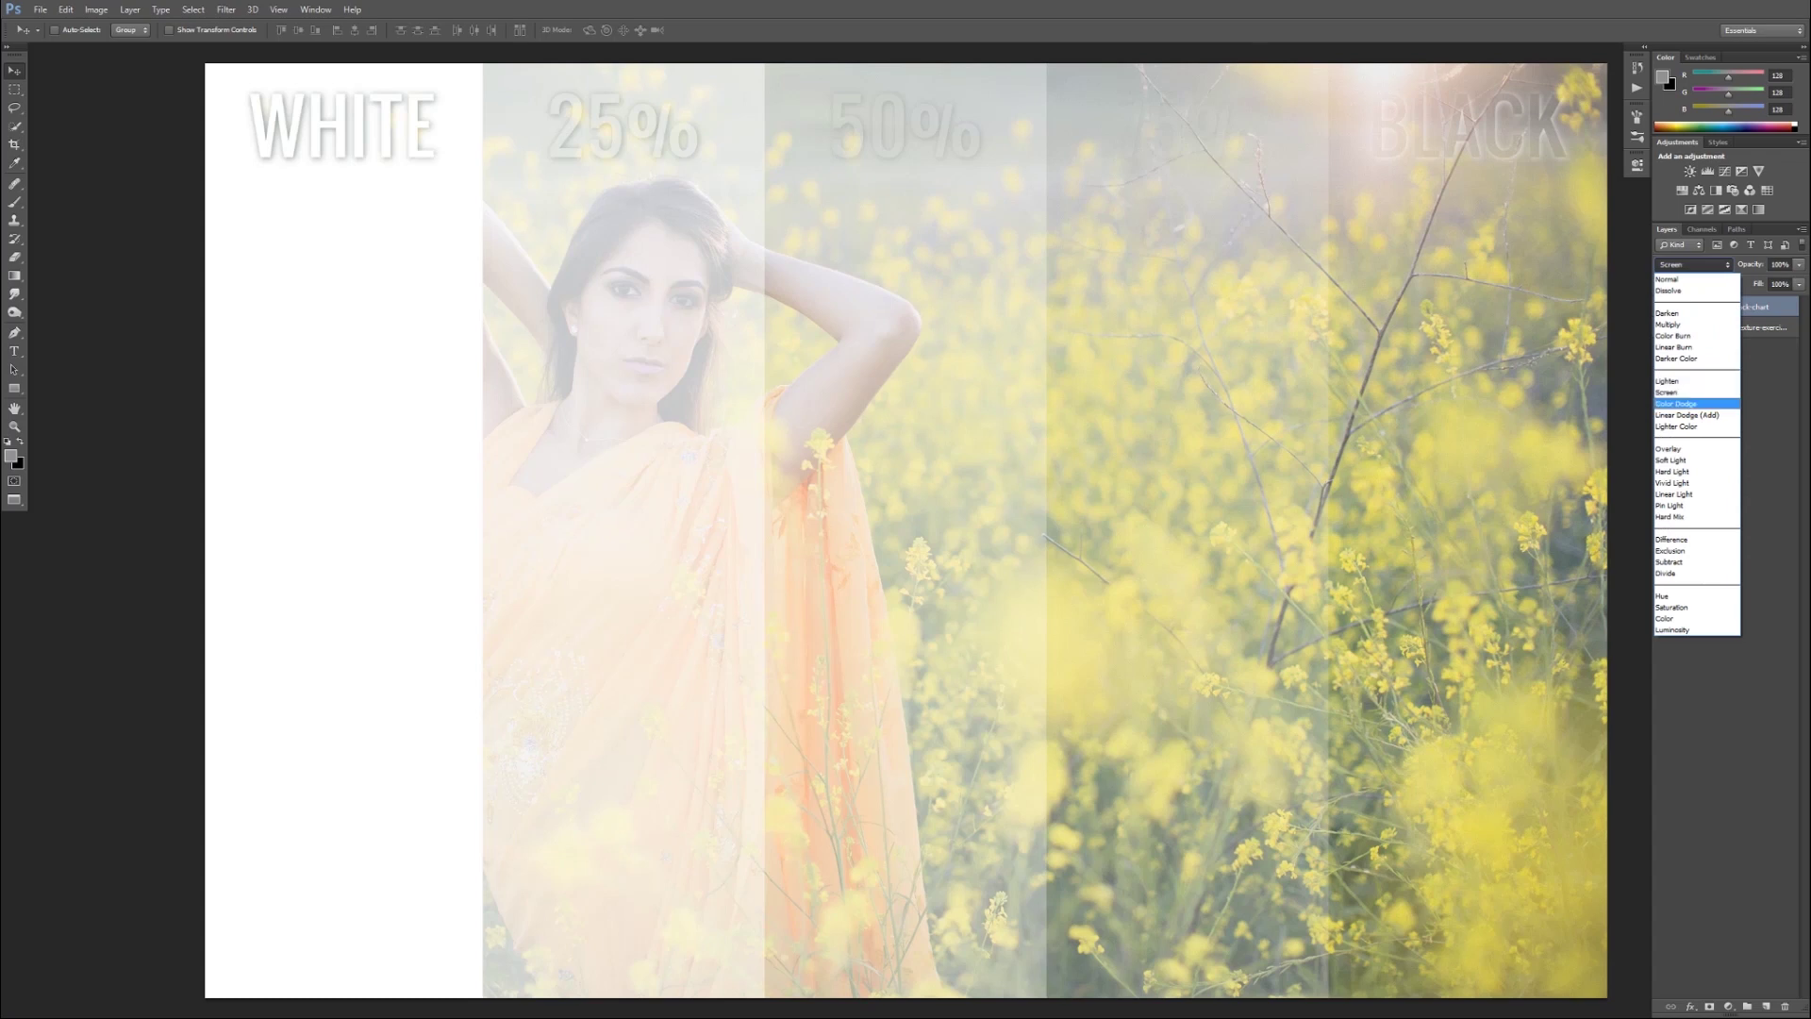
pyautogui.click(1676, 404)
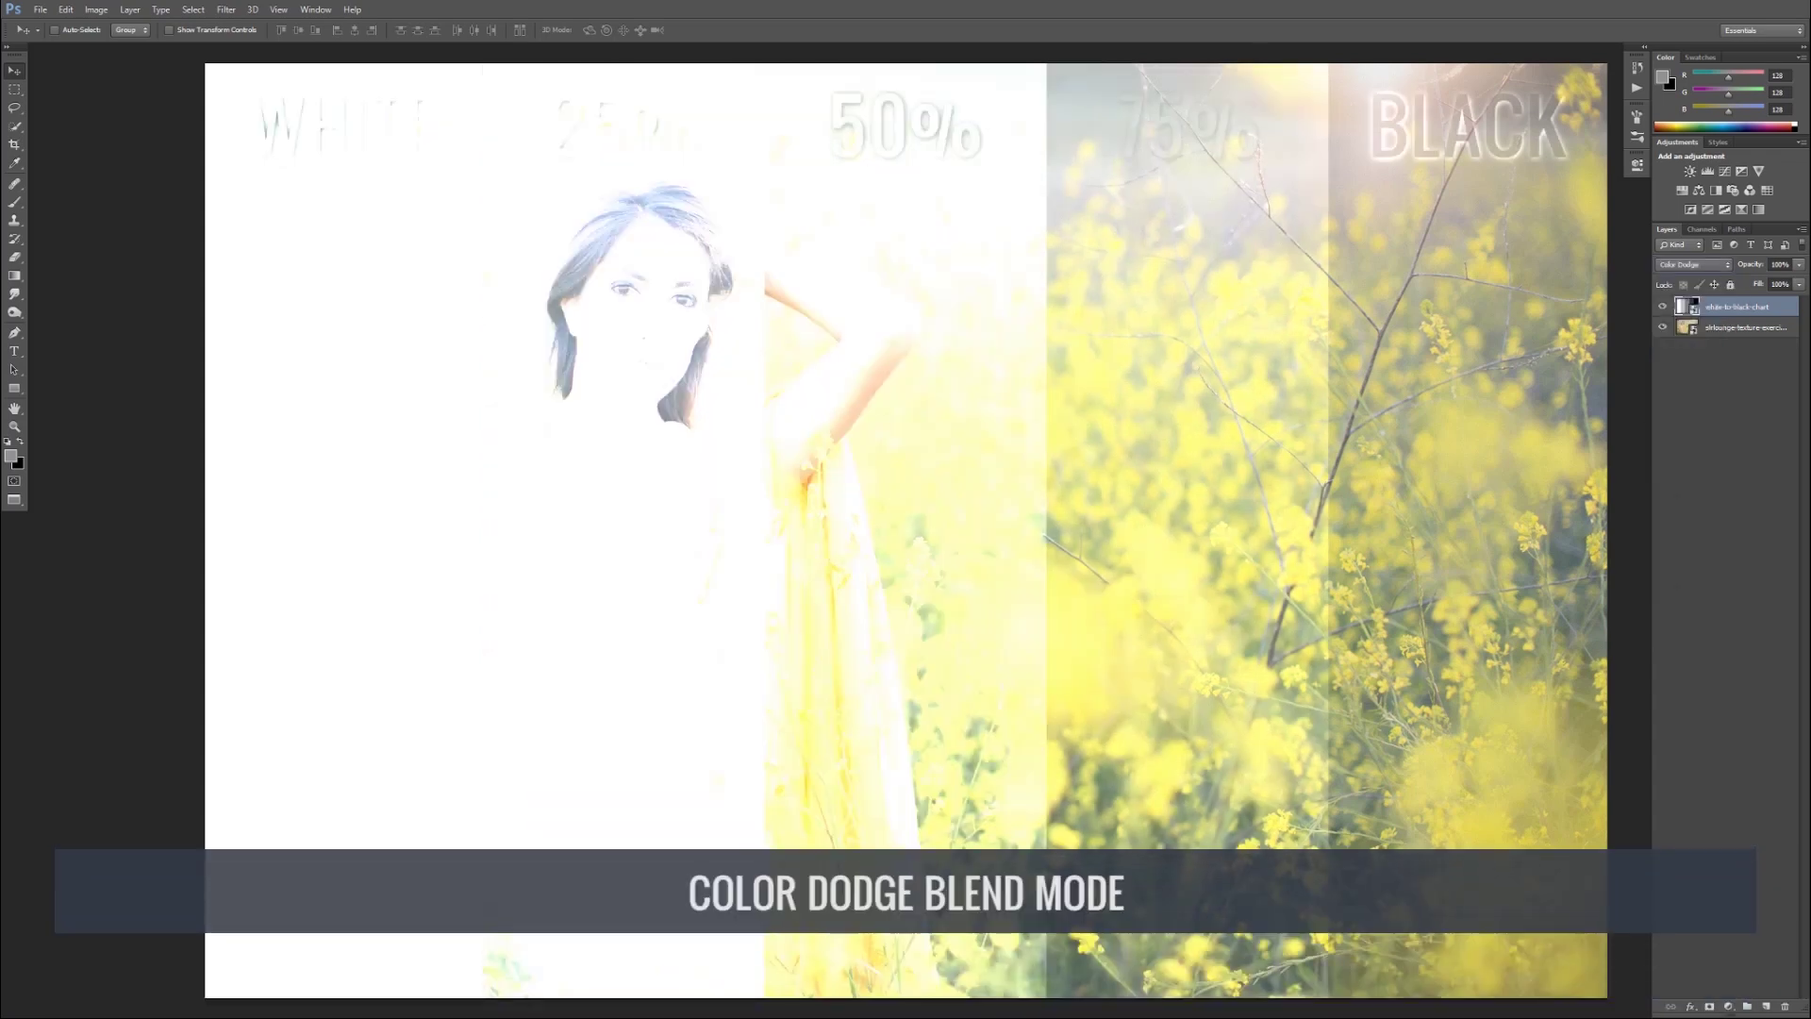
pyautogui.click(1693, 264)
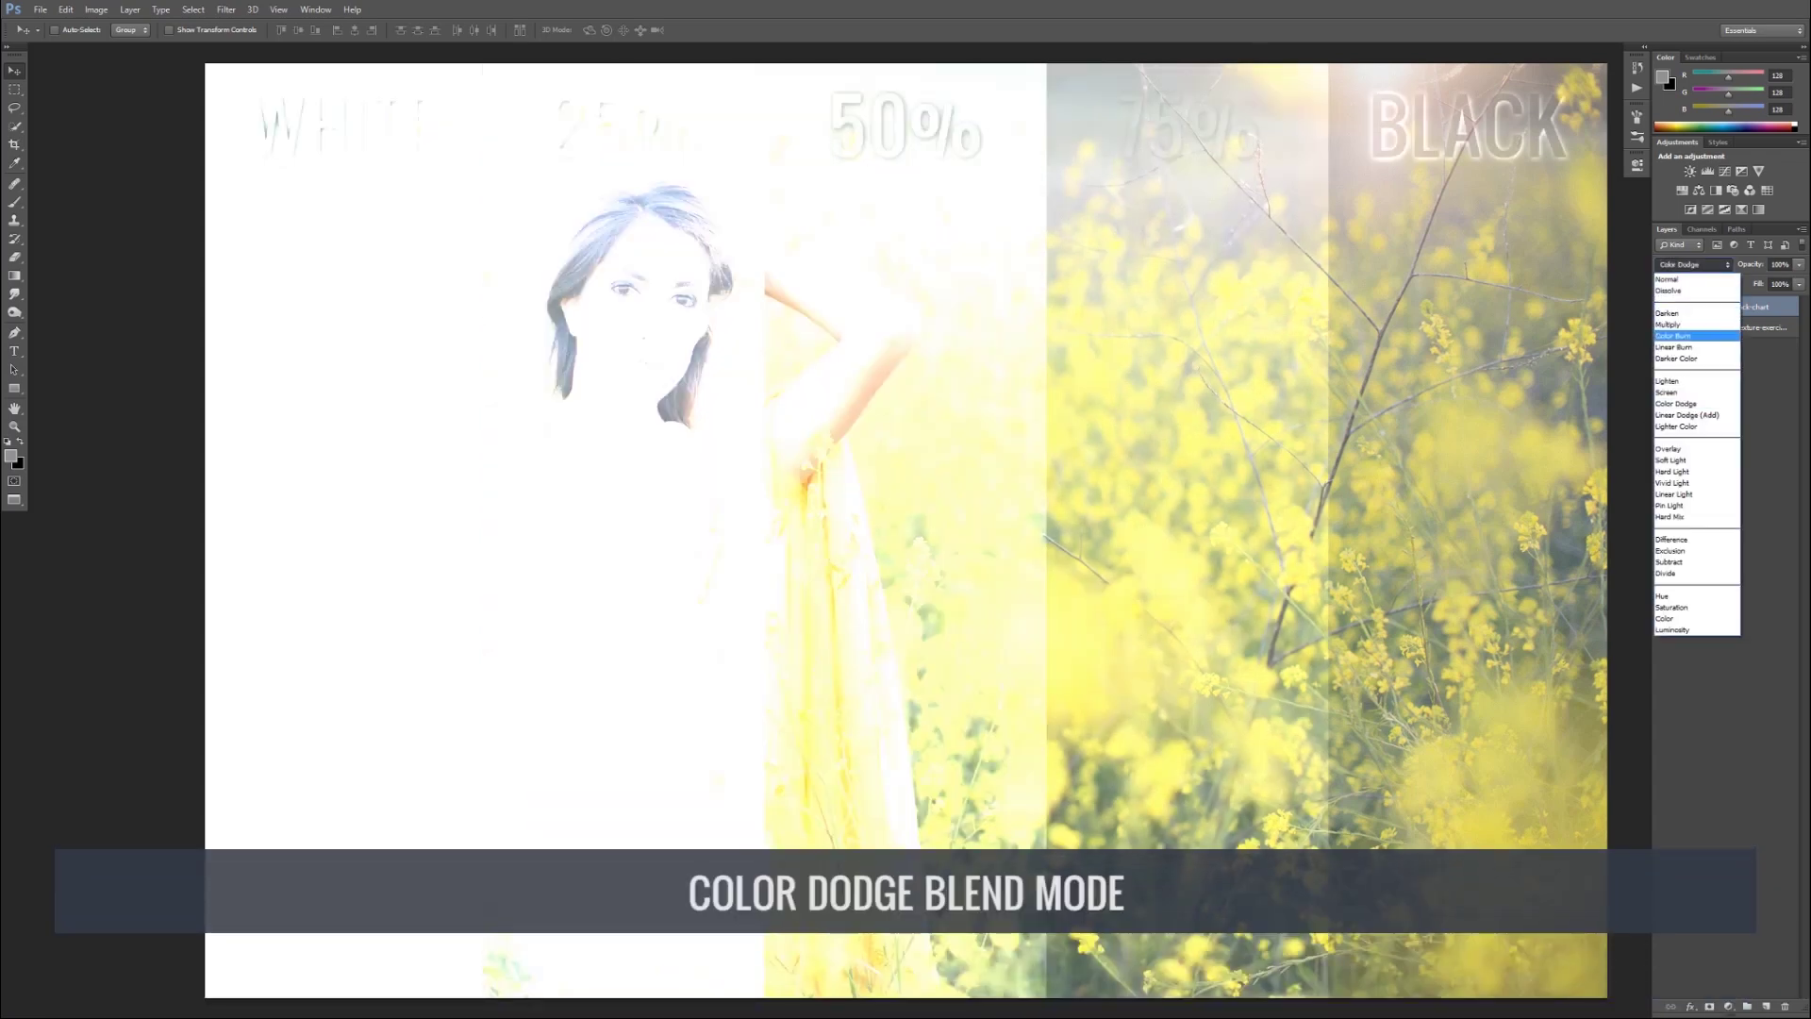
pyautogui.click(1673, 335)
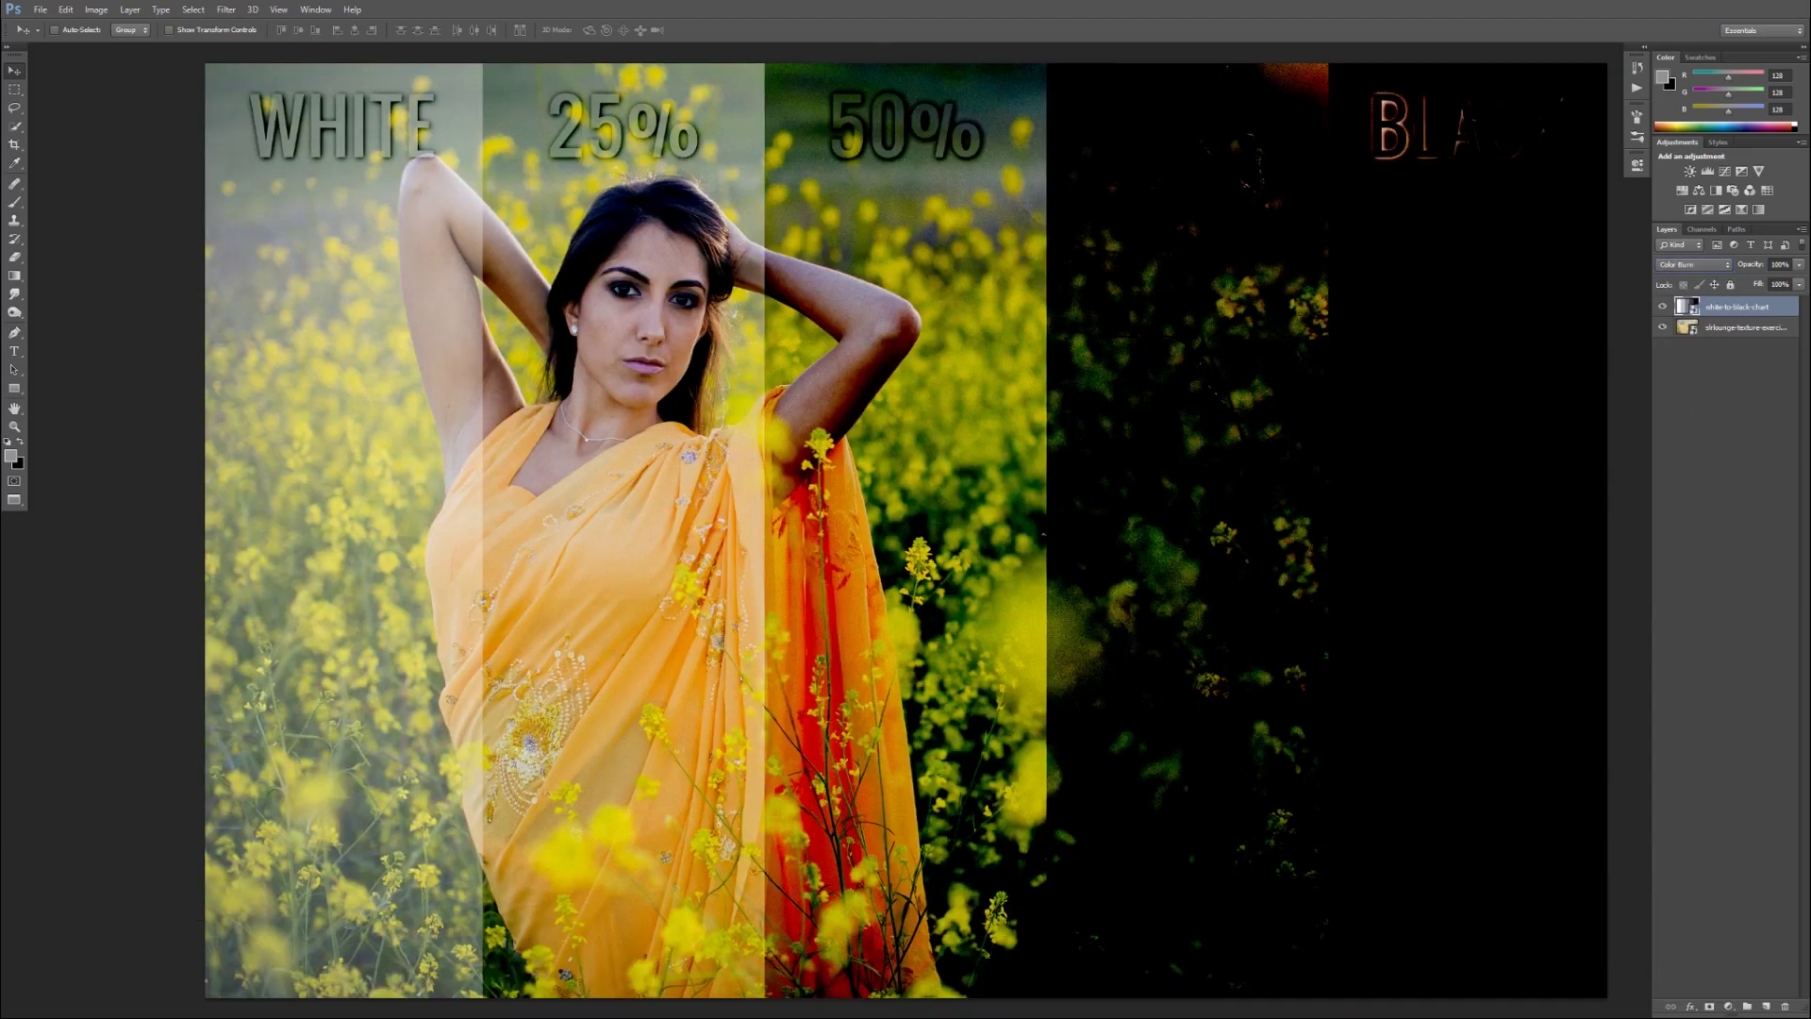
pyautogui.click(1693, 264)
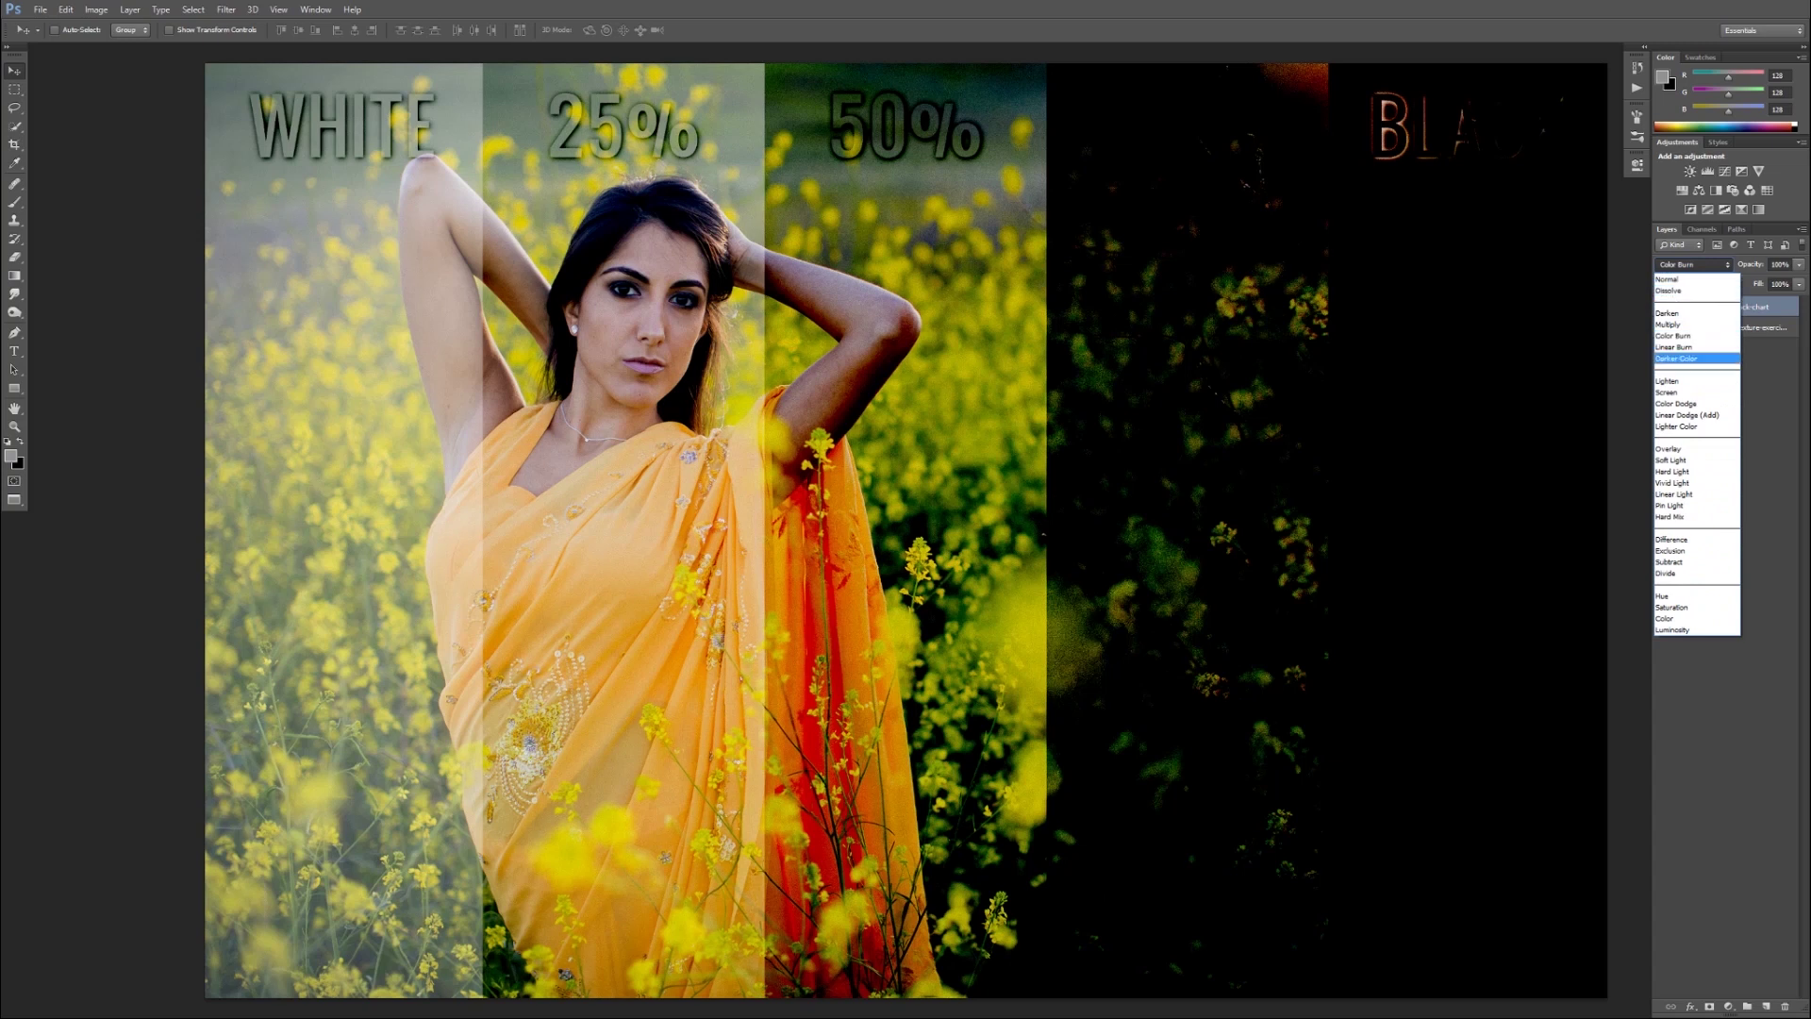
pyautogui.click(1683, 391)
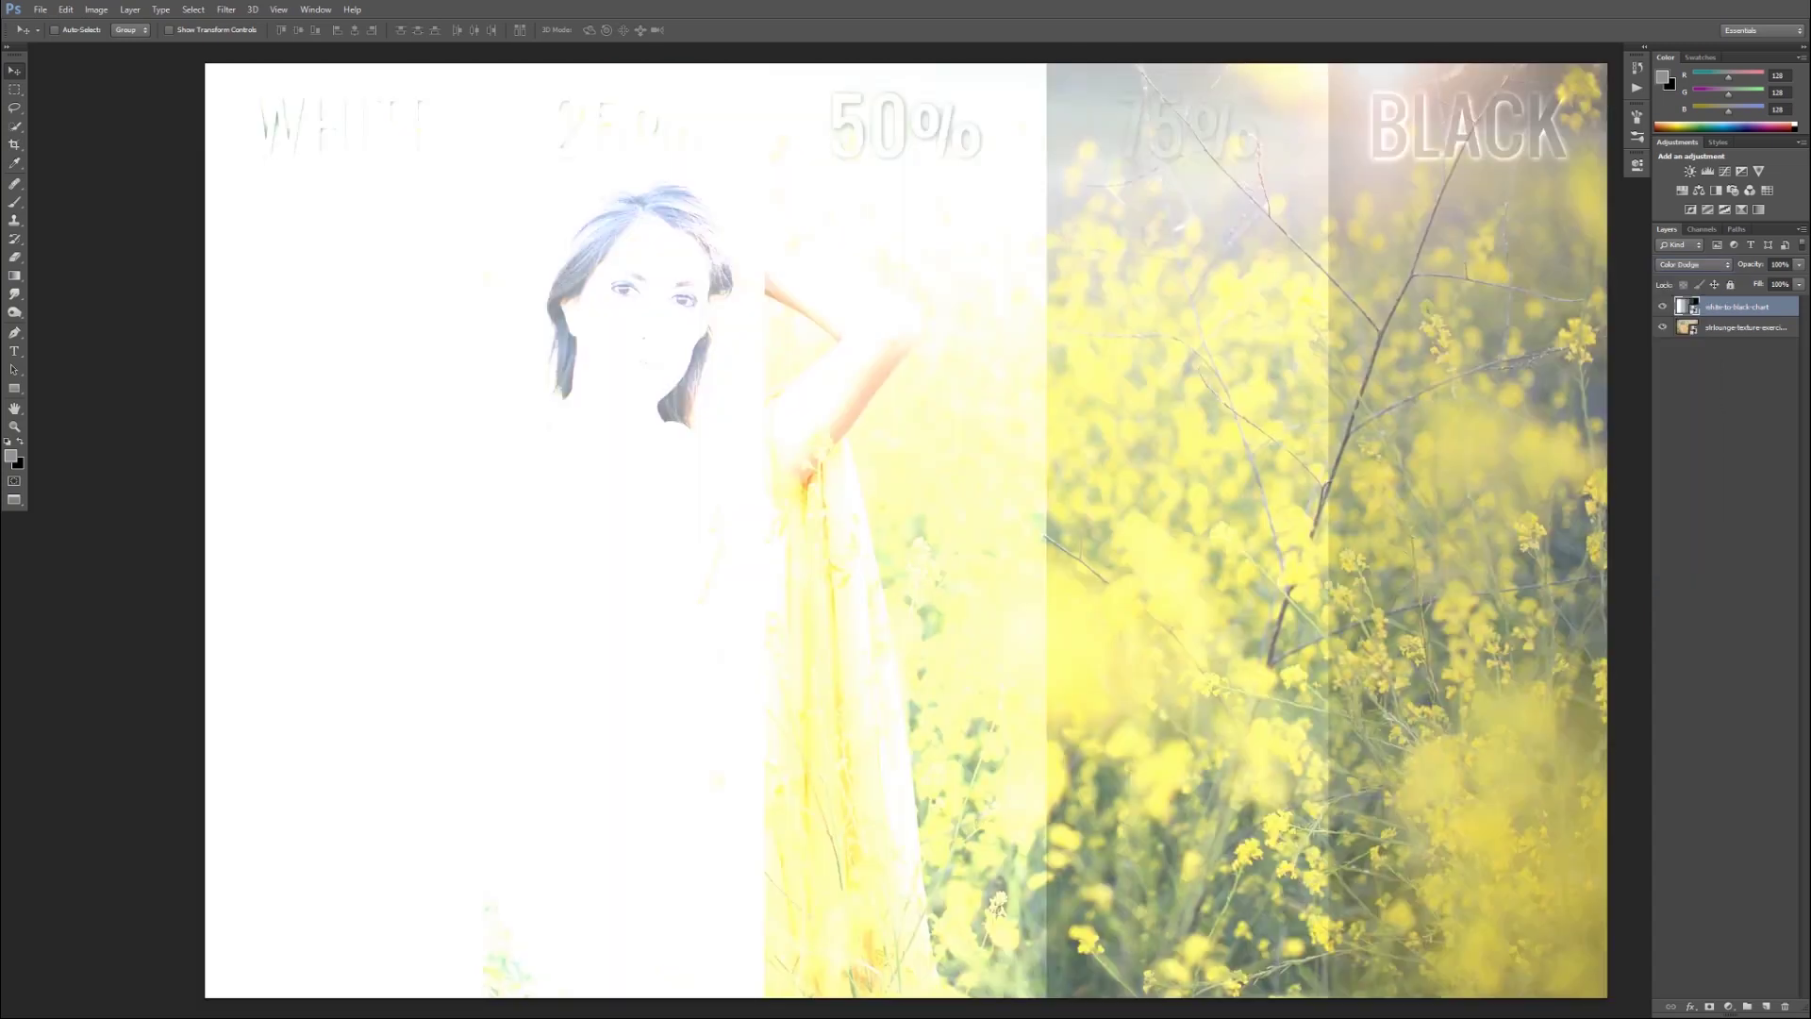
# - Test the Color Dodge chart layer at reduced opacity and restore it to 100%
pyautogui.moveTo(1749, 264); pyautogui.dragTo(1693, 264)
pyautogui.write('100')
pyautogui.press('Return')
# - Set the chart layer's blend mode to Linear Dodge (Add) and lower its opacity to 54%
pyautogui.click(1694, 265)
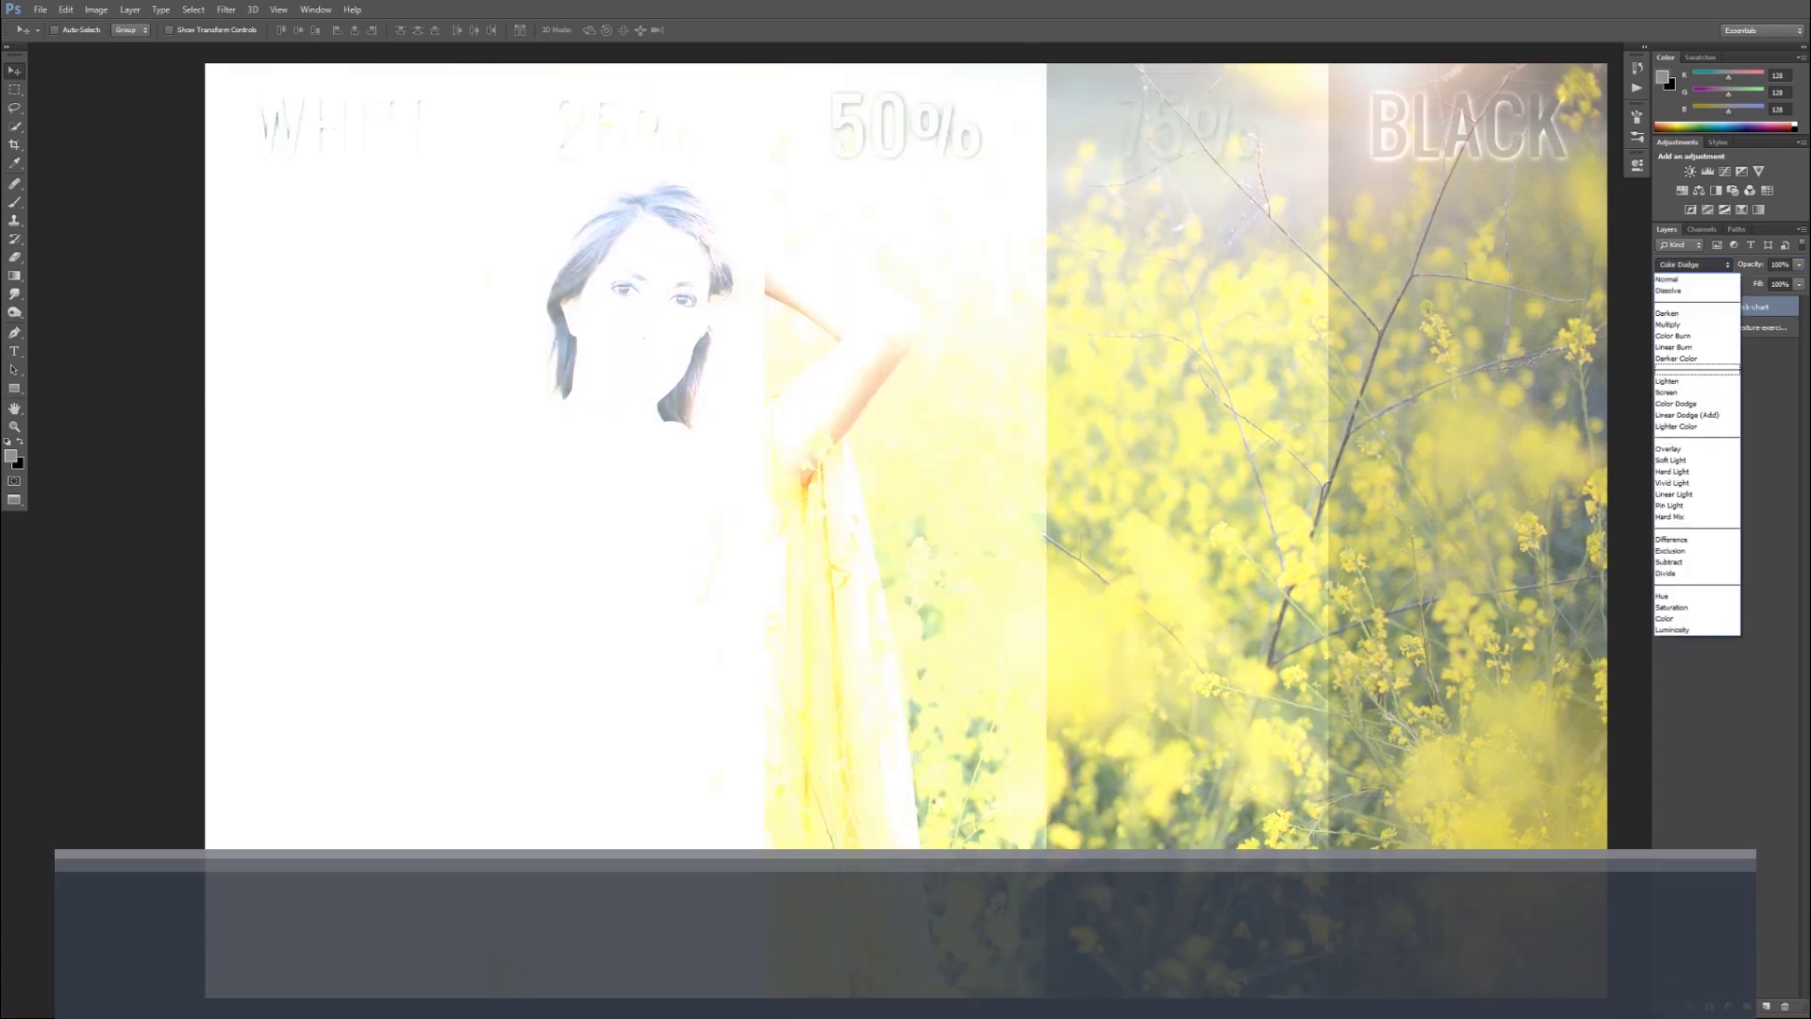
pyautogui.click(1687, 415)
pyautogui.moveTo(1750, 264); pyautogui.dragTo(1707, 264)
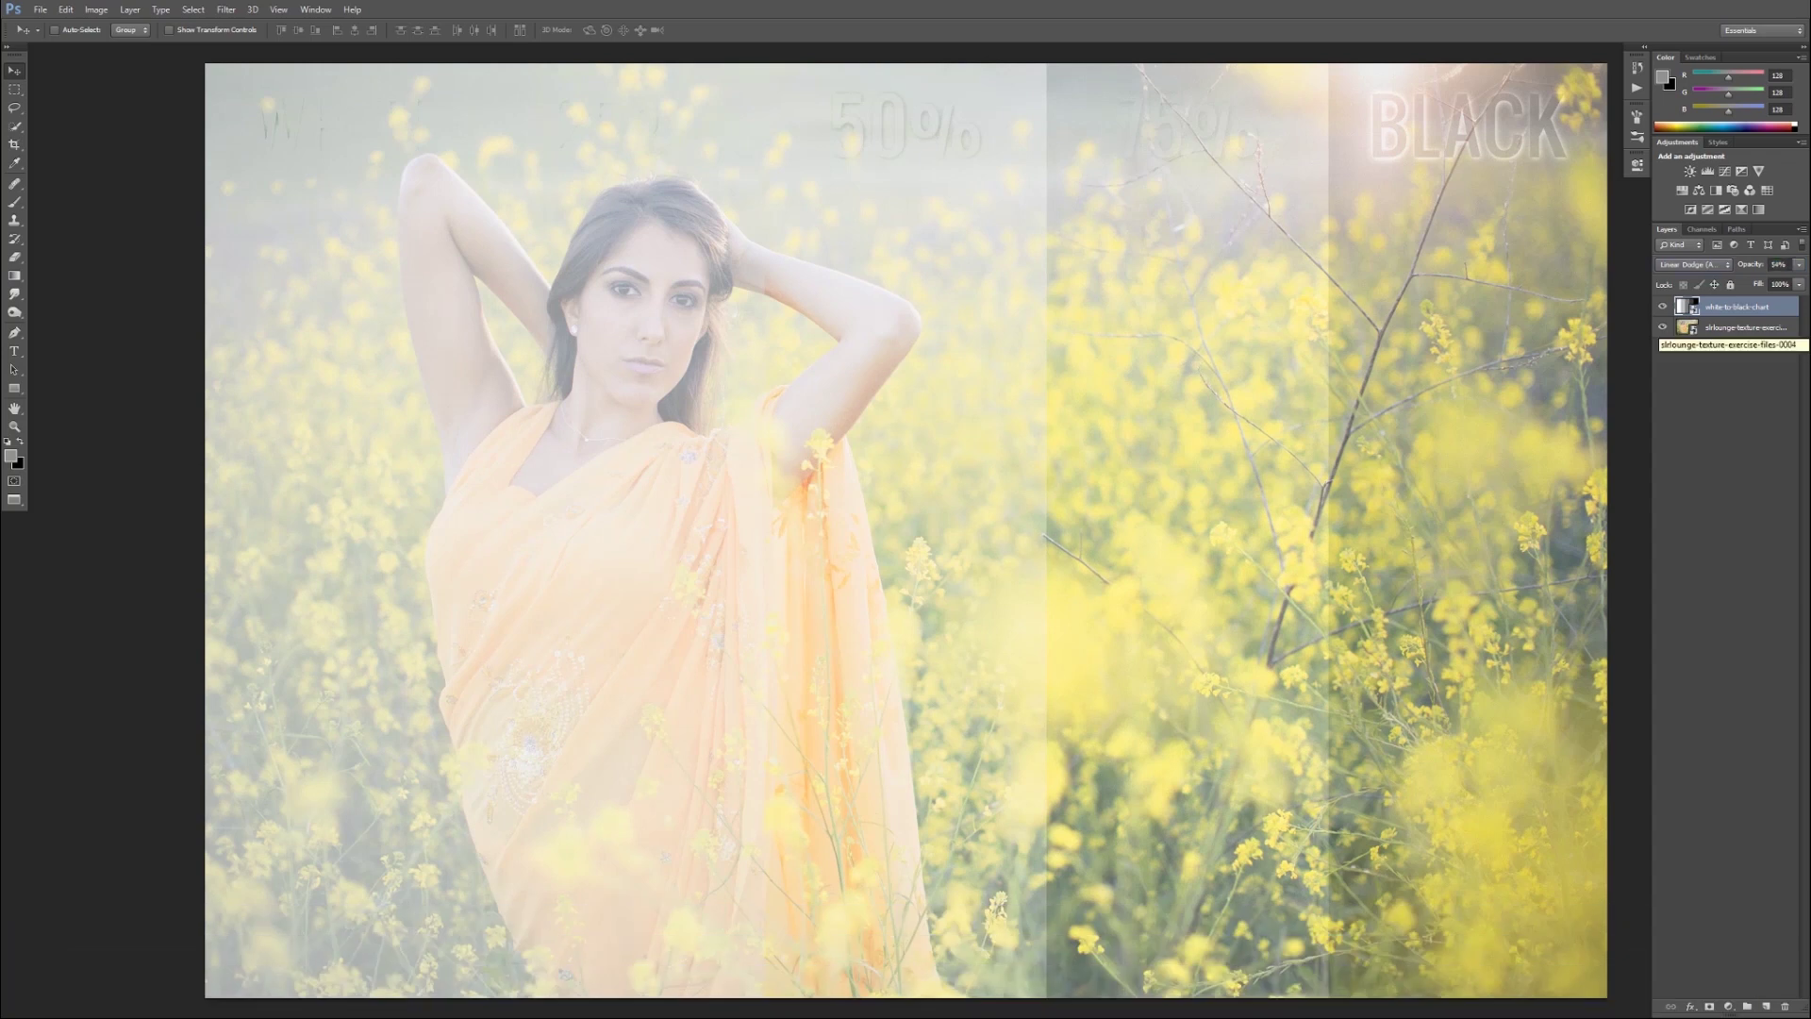
# - Compare the chart layer in Color Dodge at the reduced opacity and return it to Linear Dodge (Add)
pyautogui.click(1693, 264)
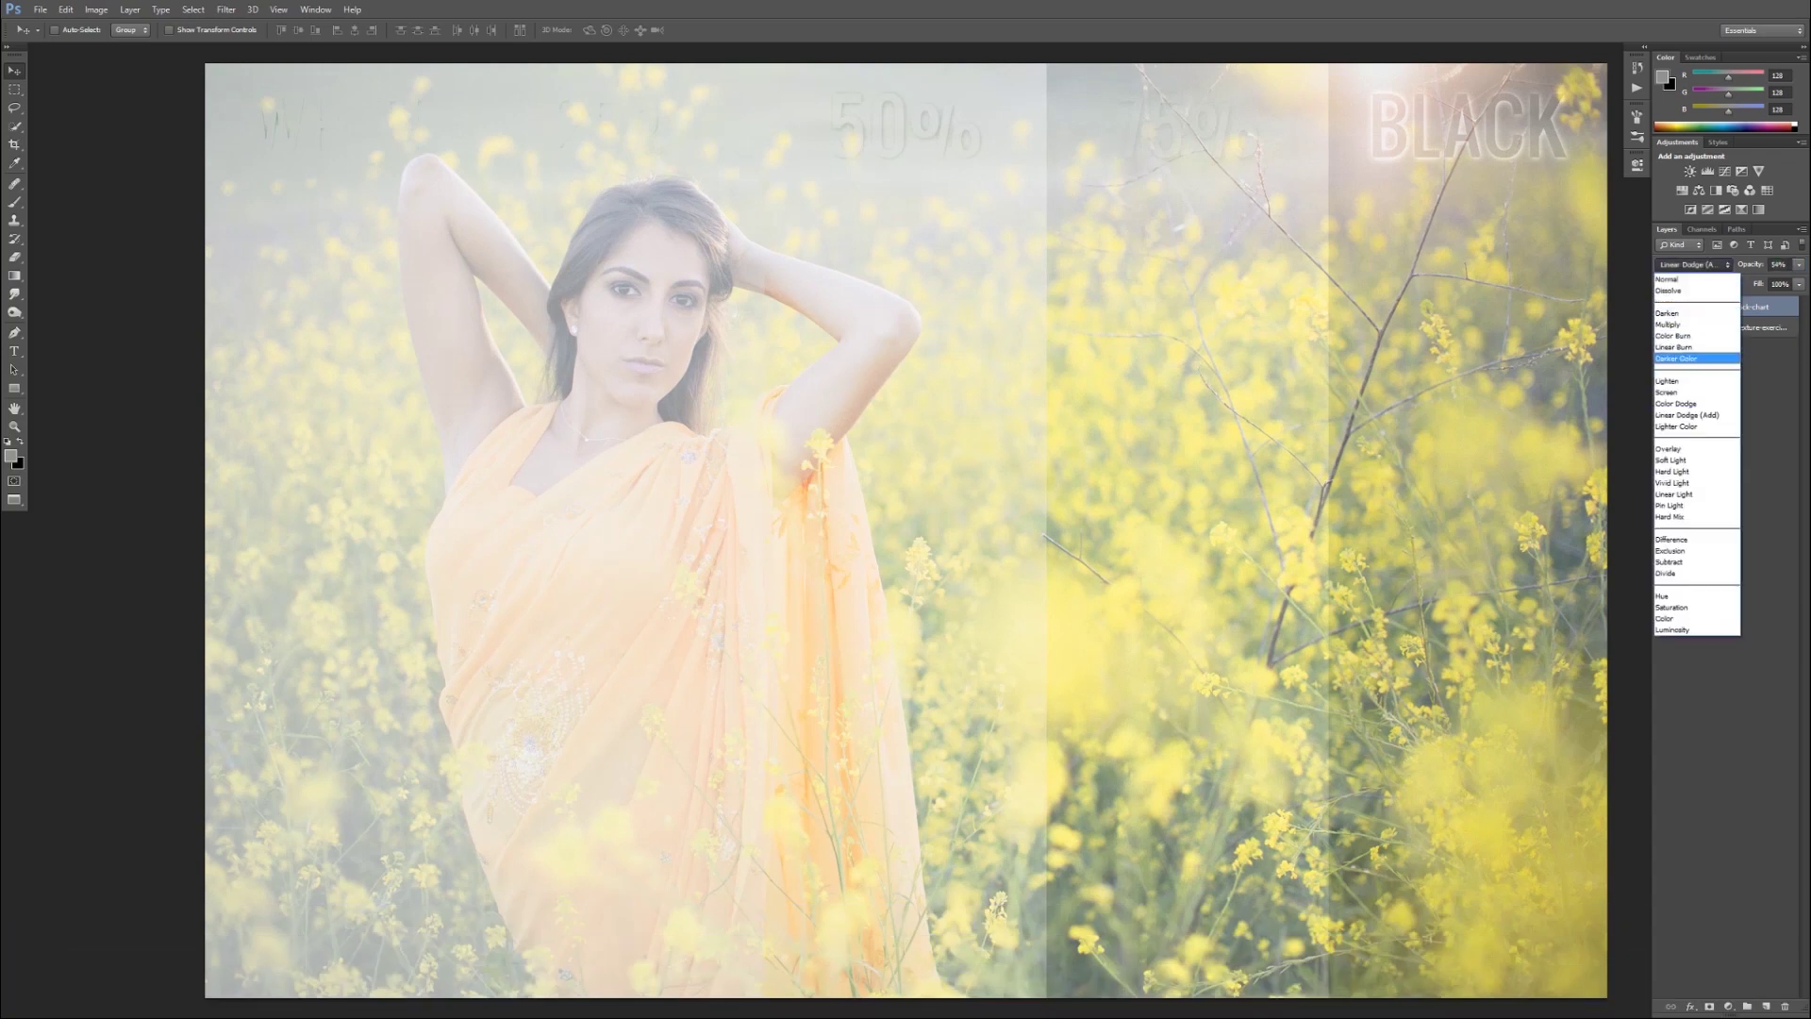
pyautogui.click(1688, 393)
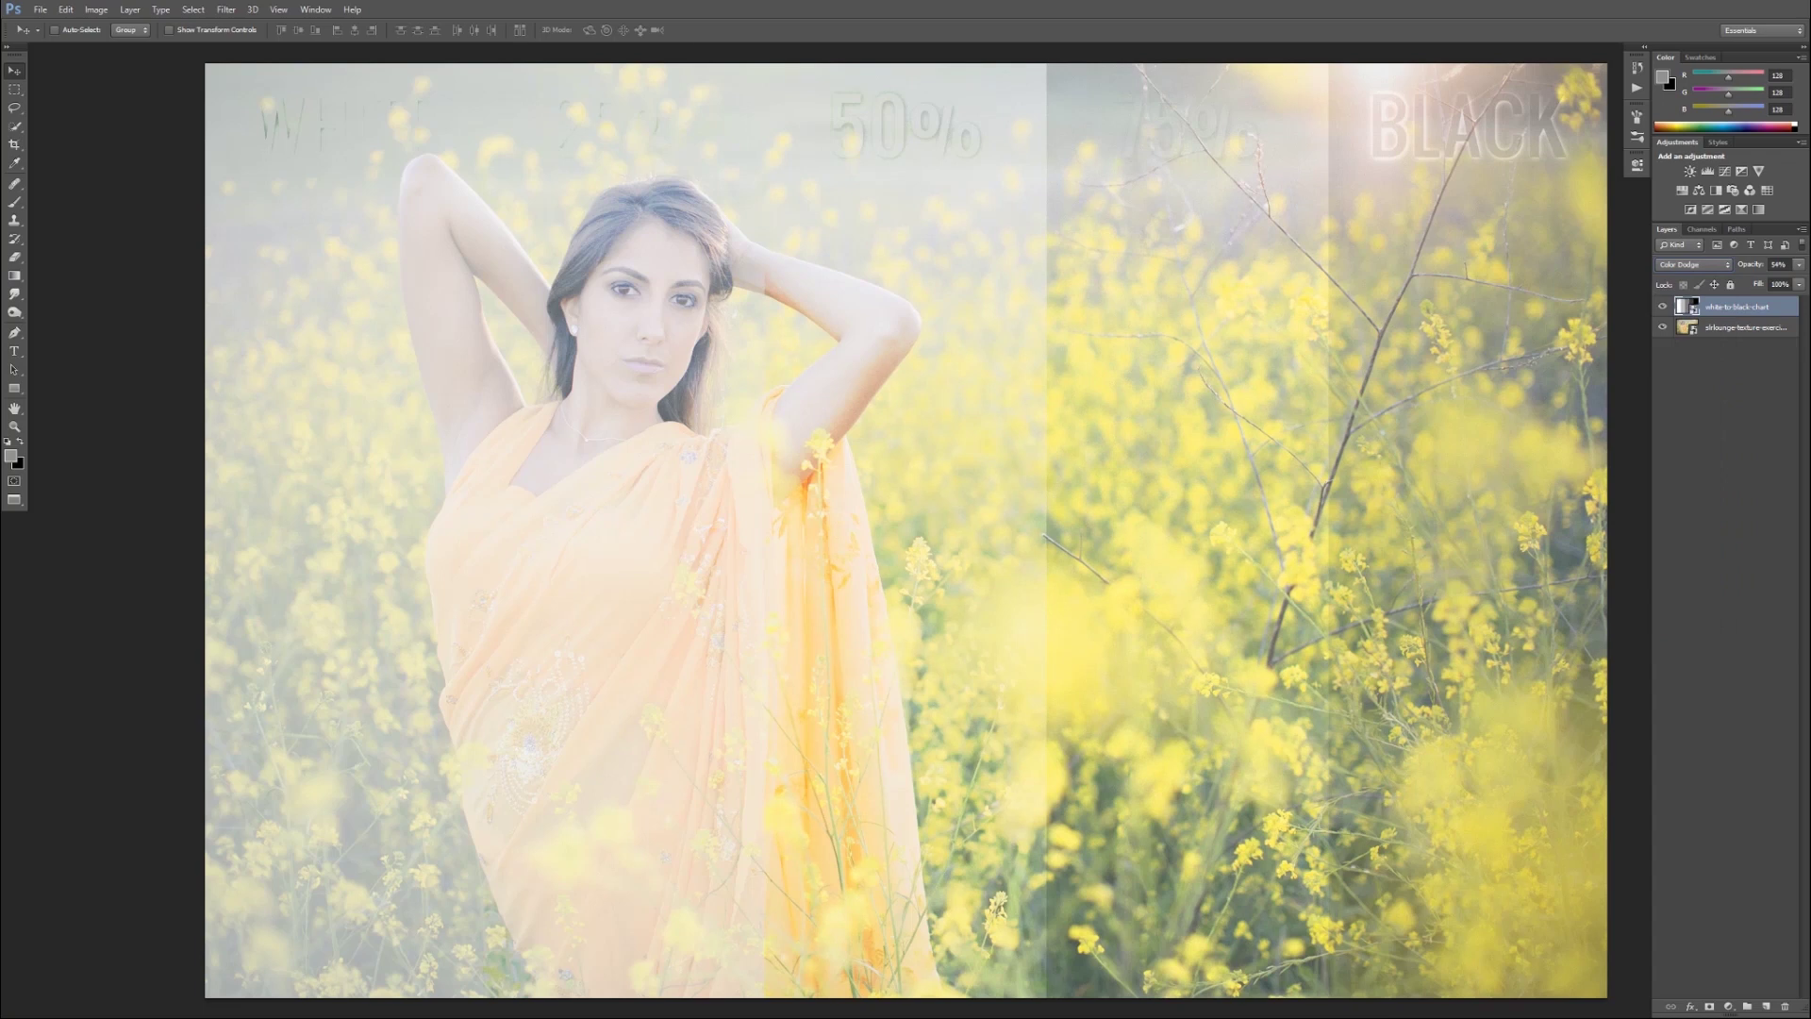
pyautogui.click(1693, 264)
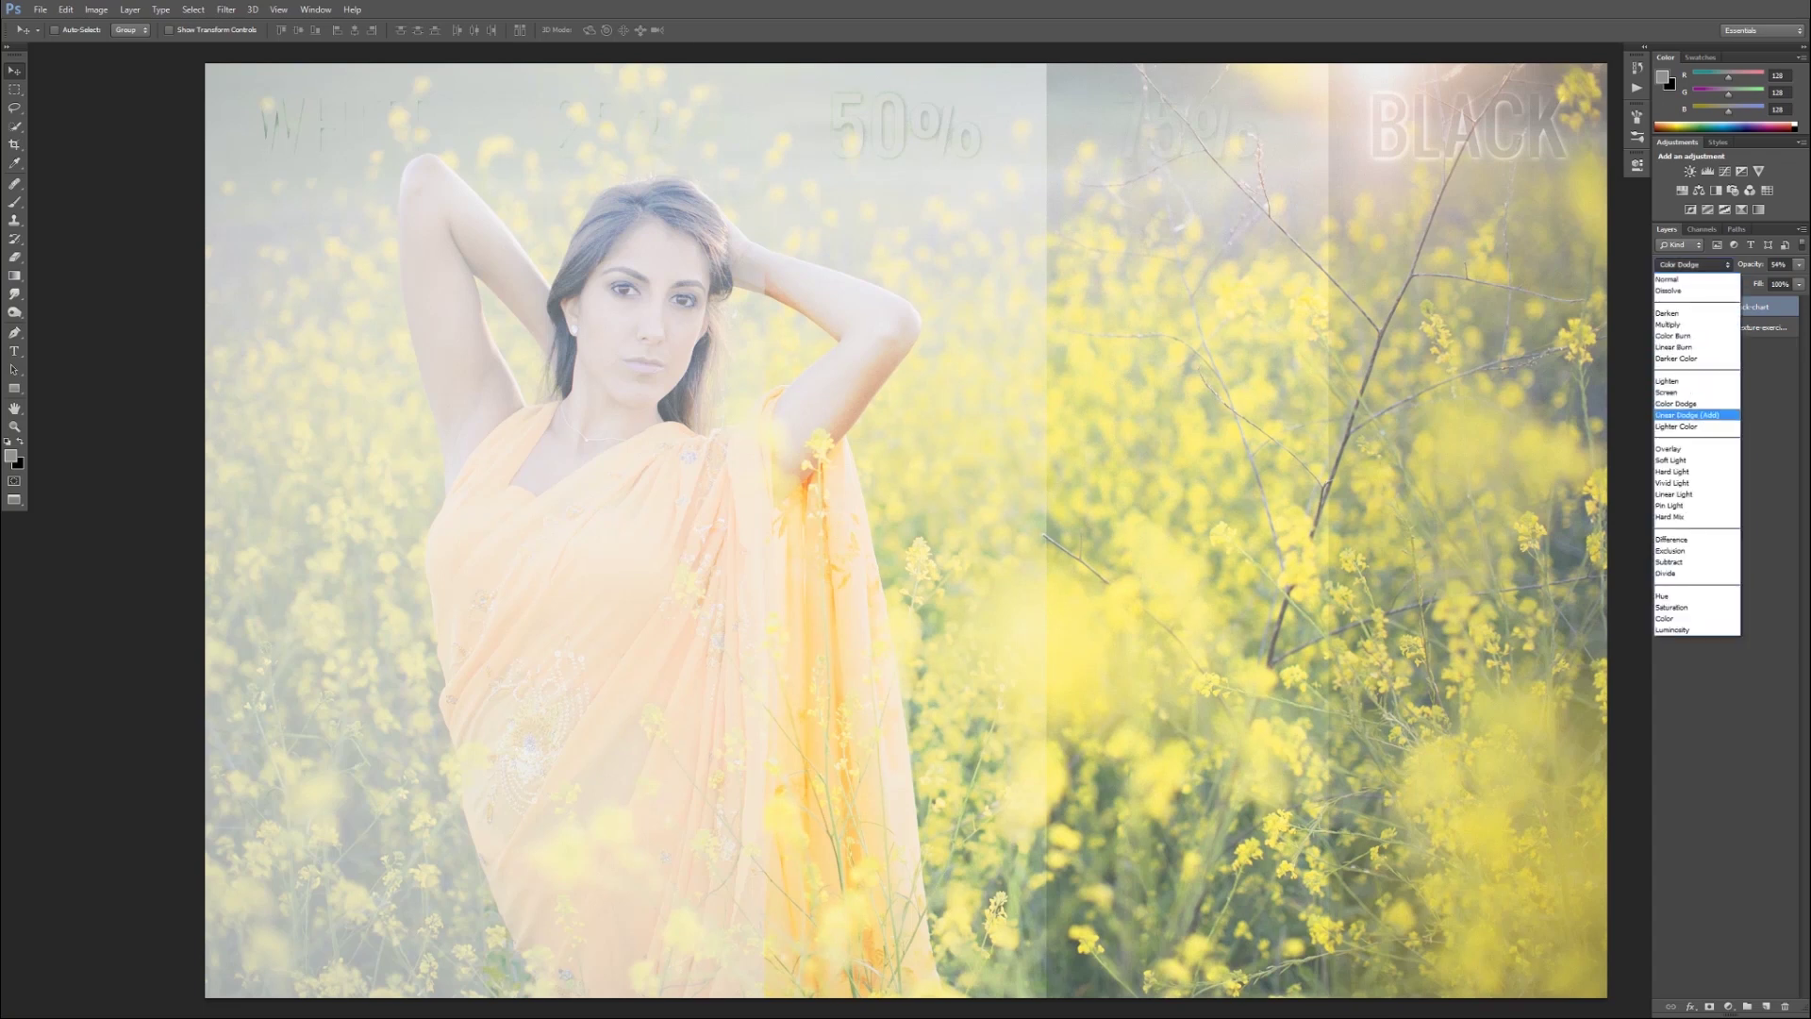
pyautogui.click(1688, 424)
# - Set the chart layer's blend mode to Lighter Color and change it to Lighten for comparison
pyautogui.click(1693, 265)
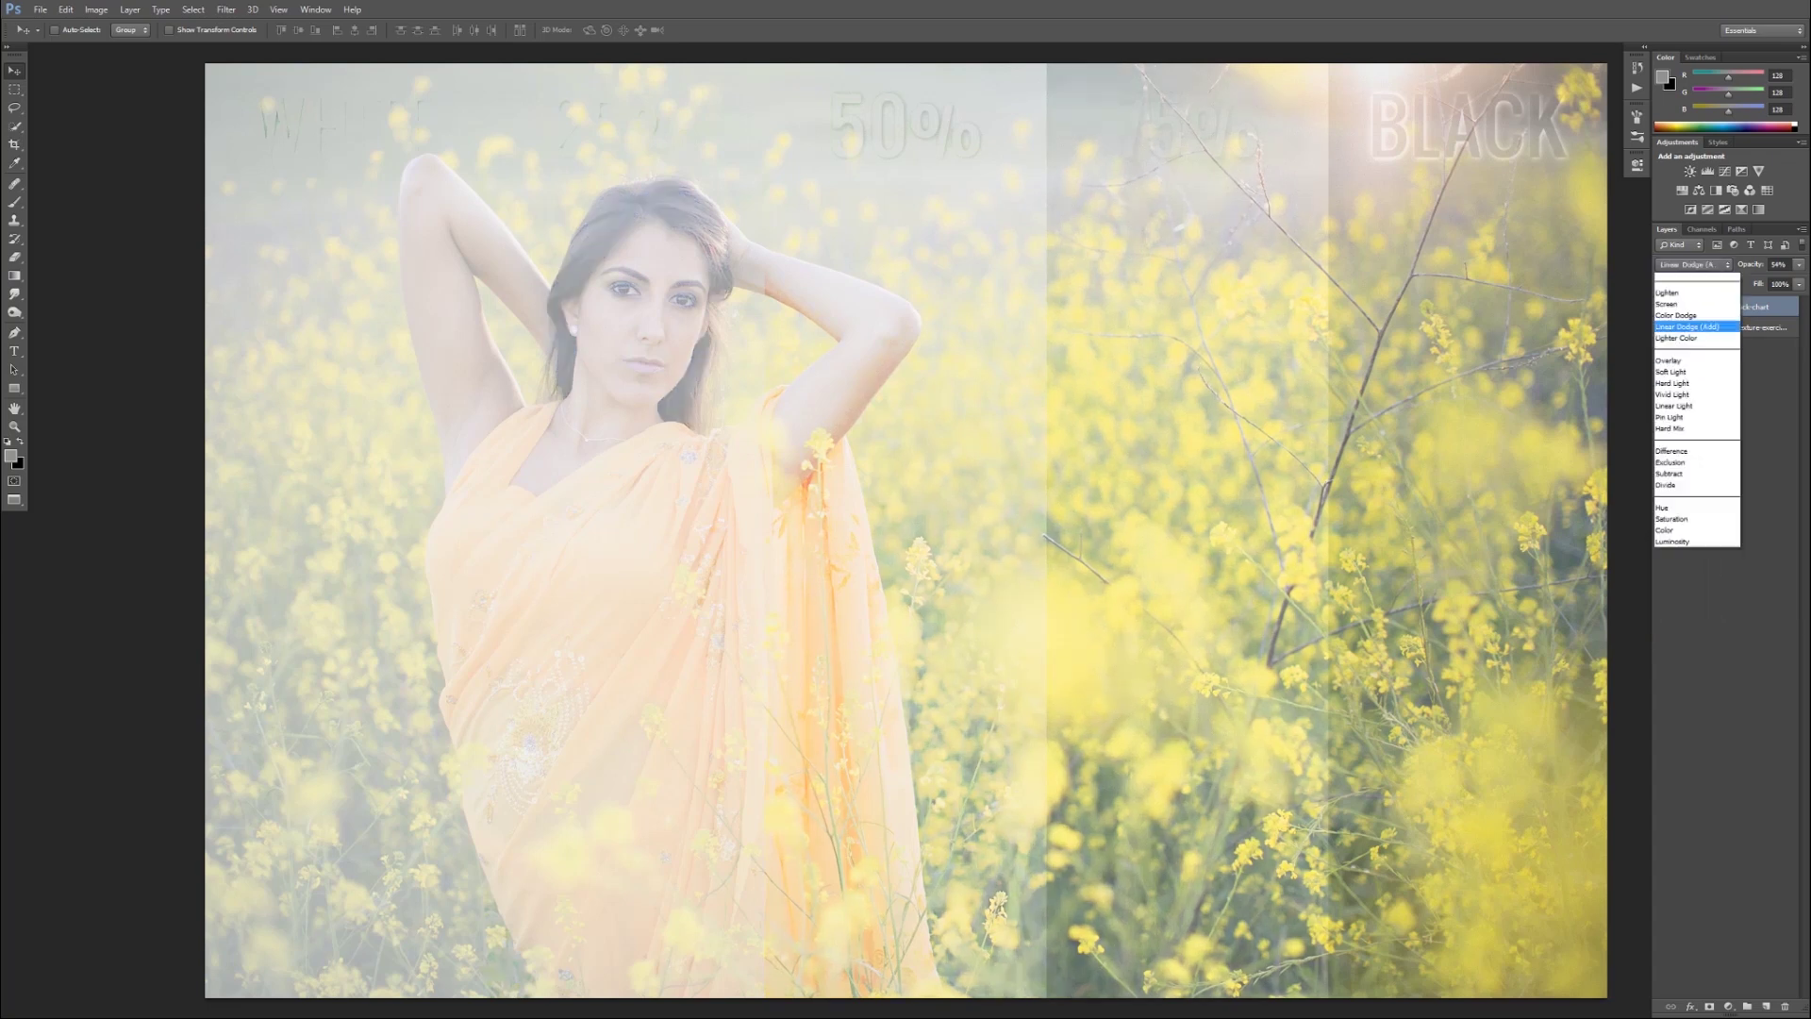
pyautogui.click(1688, 415)
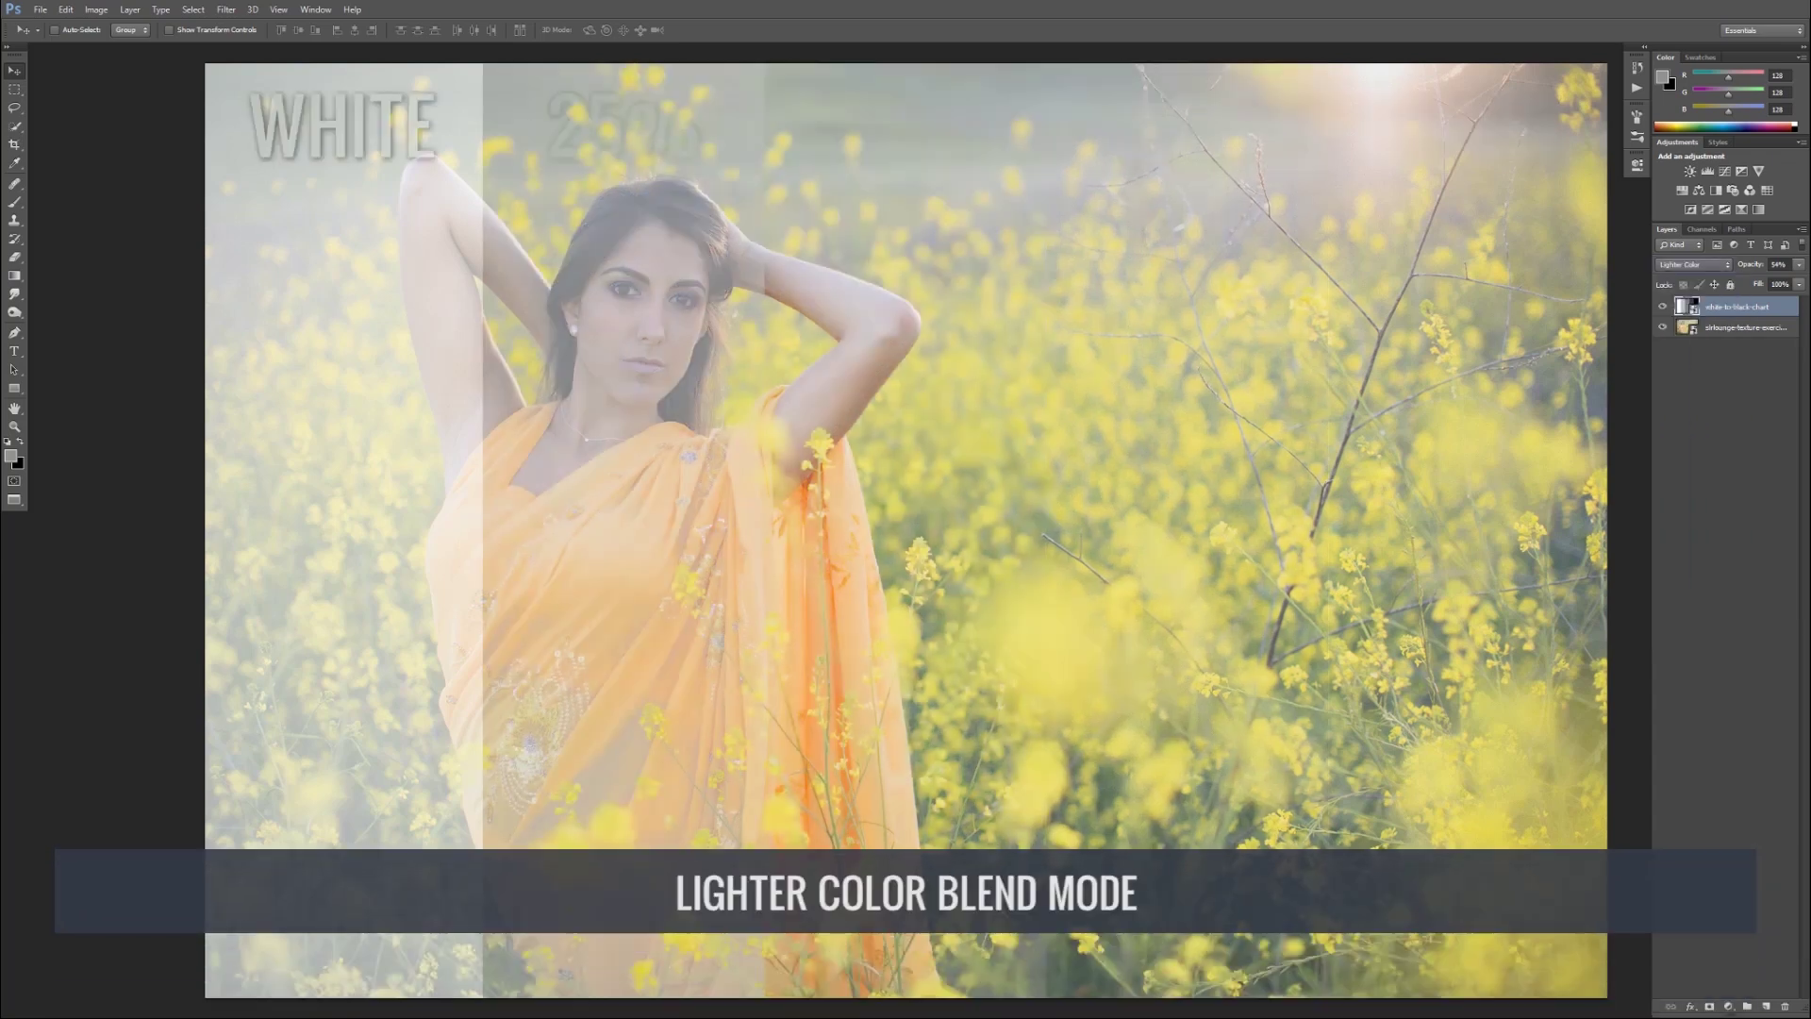
pyautogui.click(1693, 264)
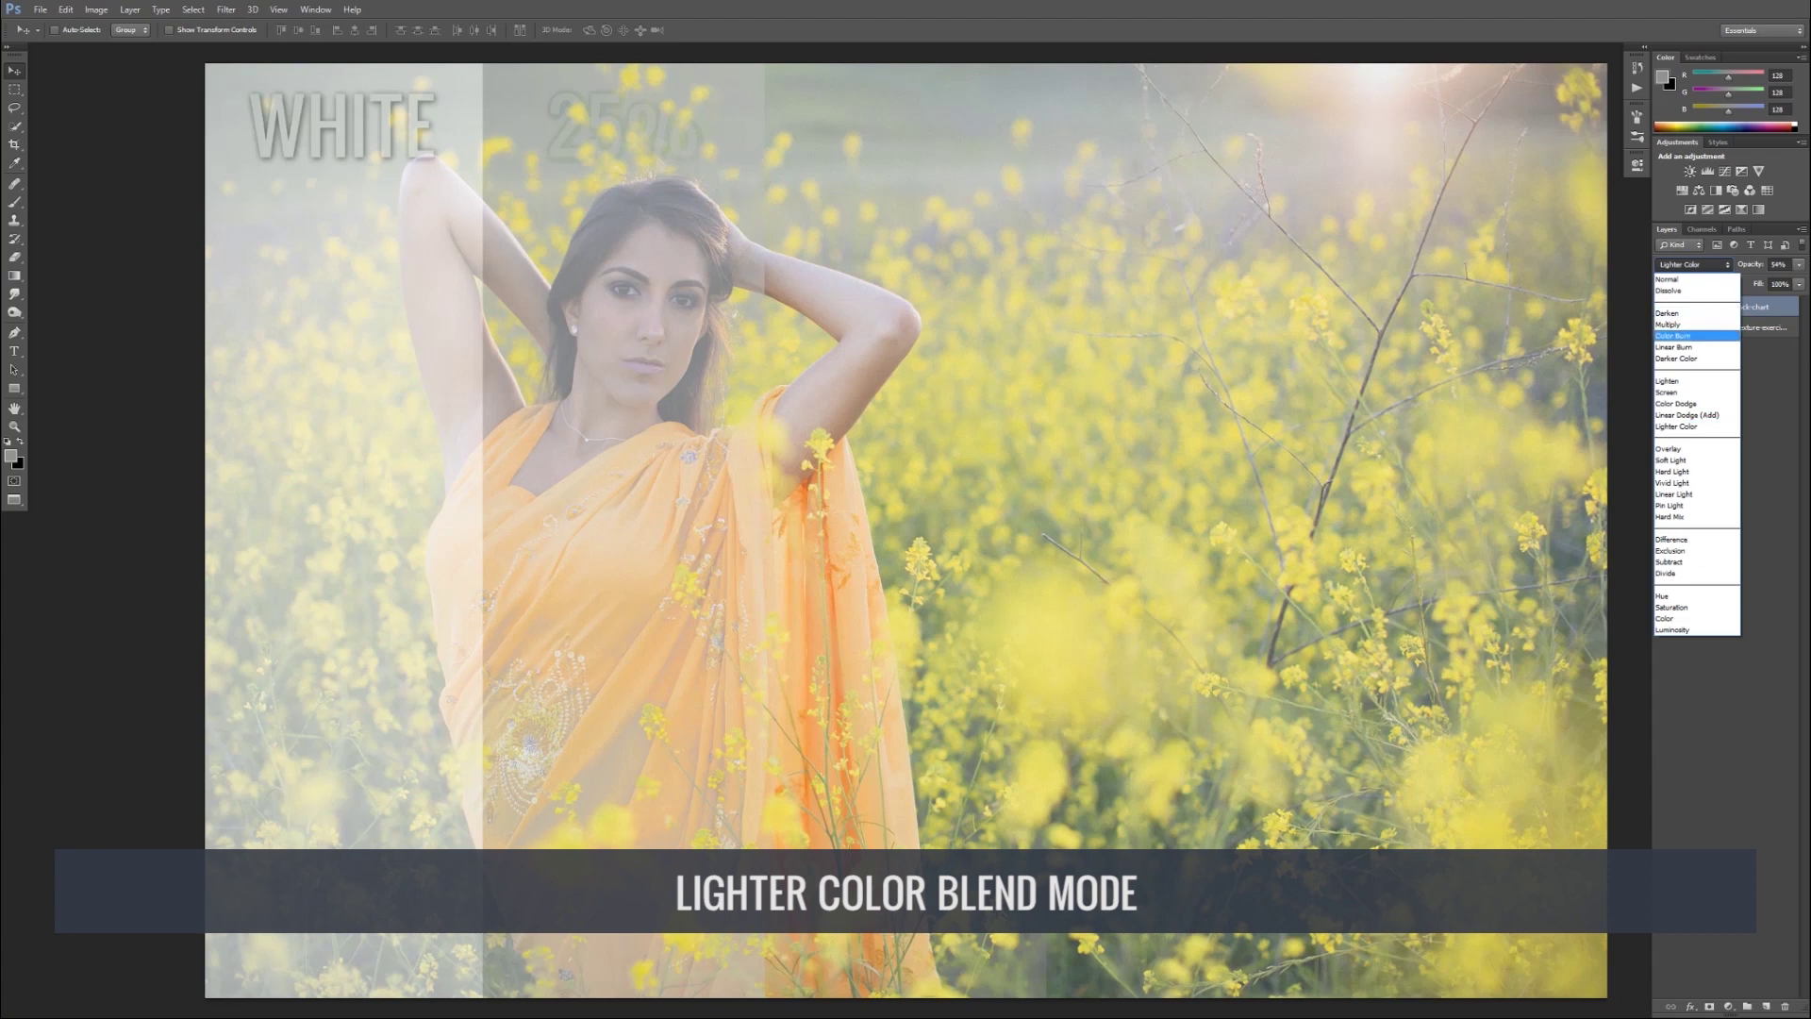
pyautogui.click(1688, 380)
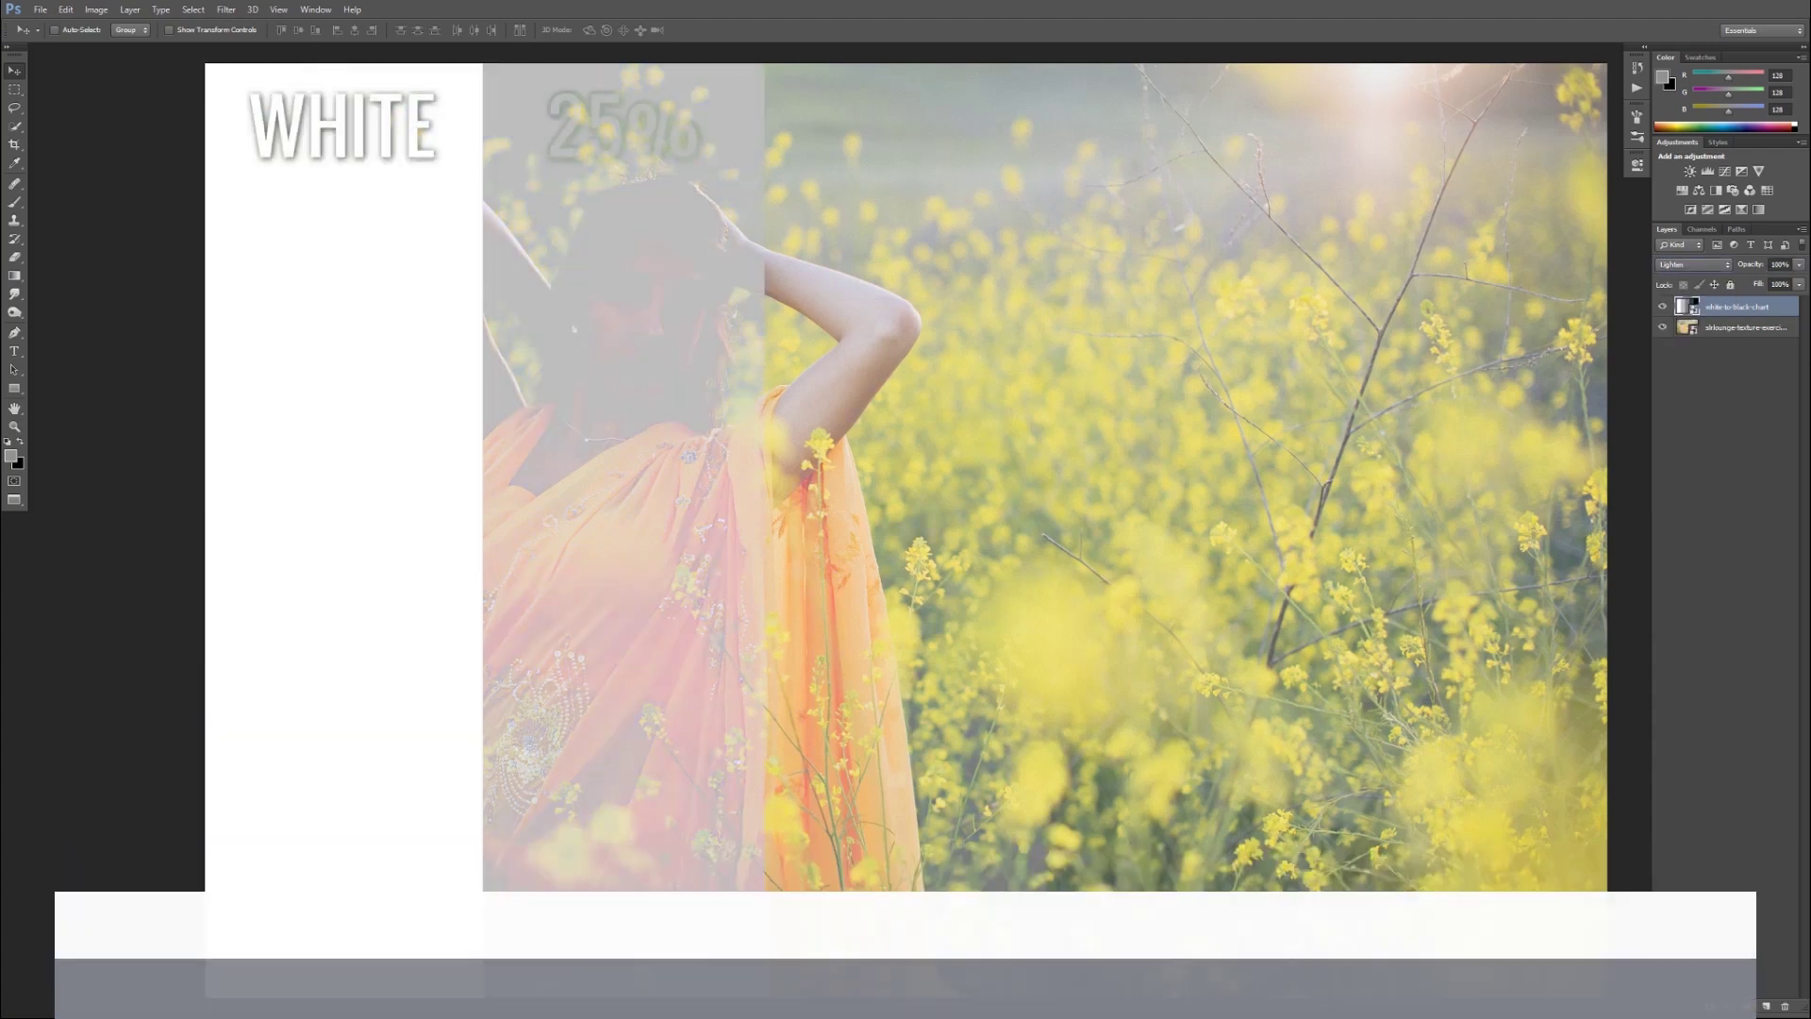
# - Restore the chart layer to 100% opacity, set it to Screen, and step forward through the lightening modes to Overlay
pyautogui.click(1693, 264)
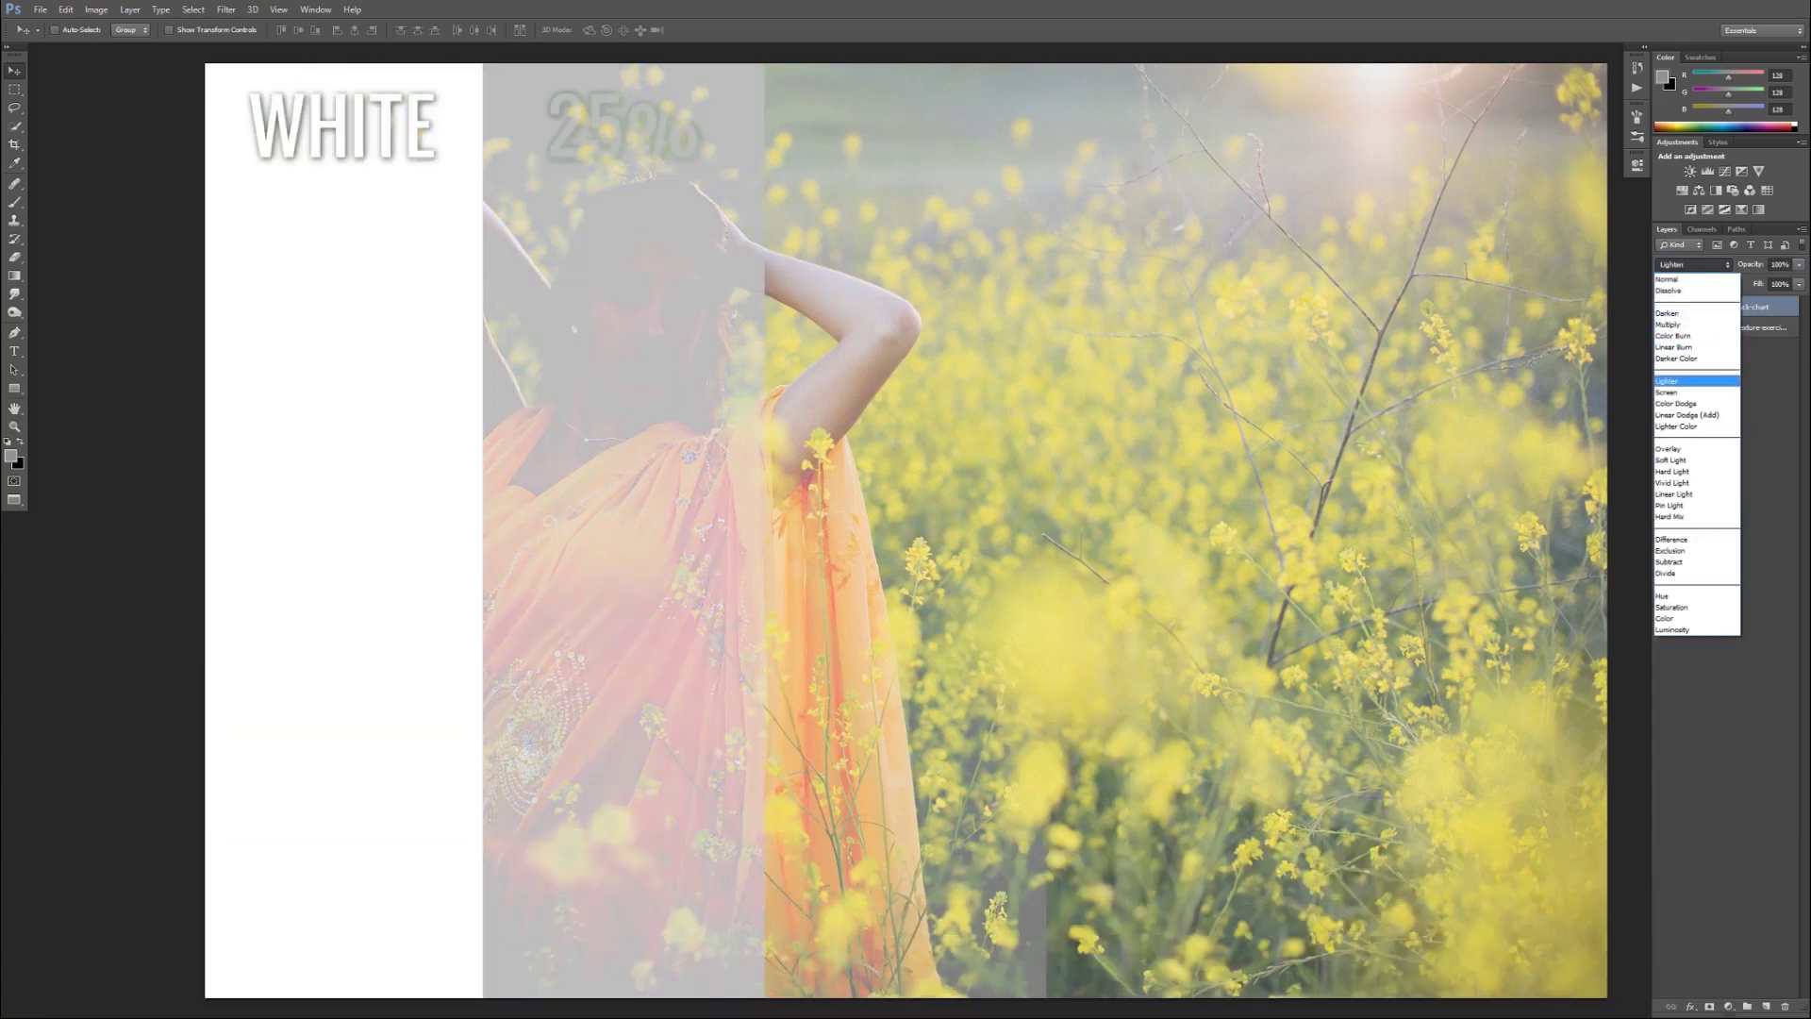
pyautogui.click(1666, 391)
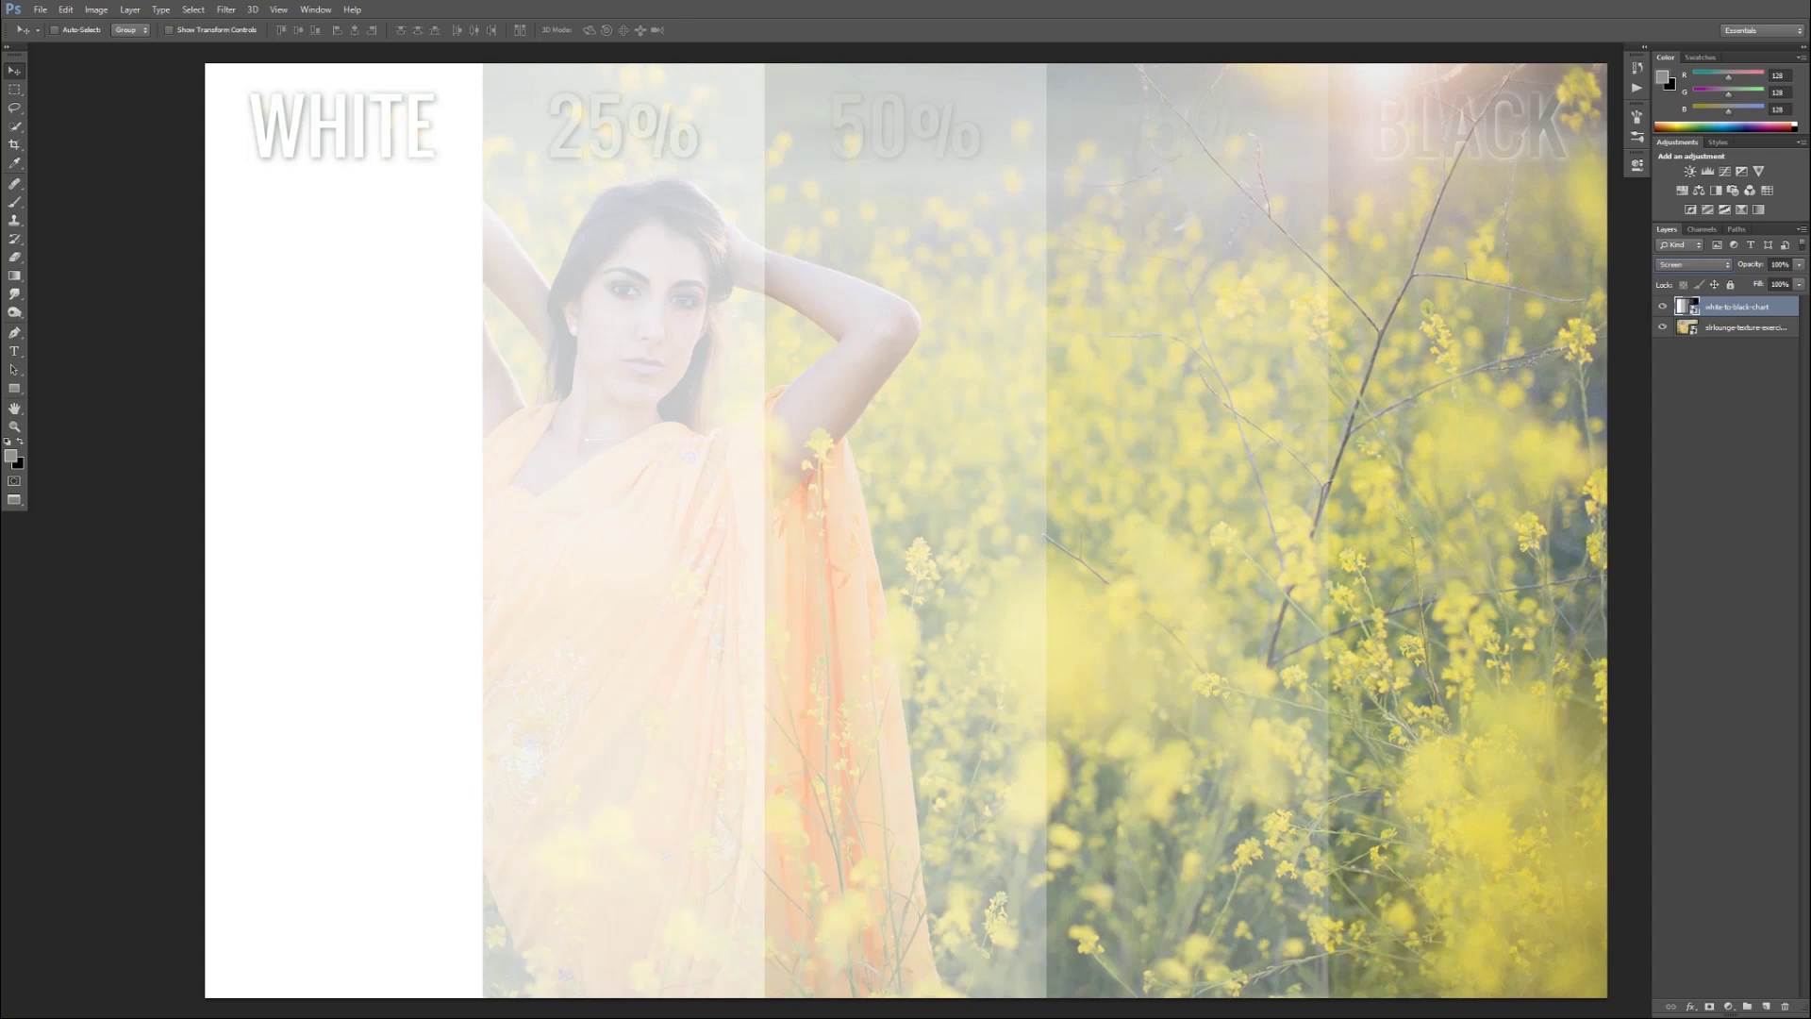
pyautogui.press('Down')
pyautogui.press('Down')
pyautogui.press('Down')
pyautogui.press('Down')
pyautogui.press('Down')
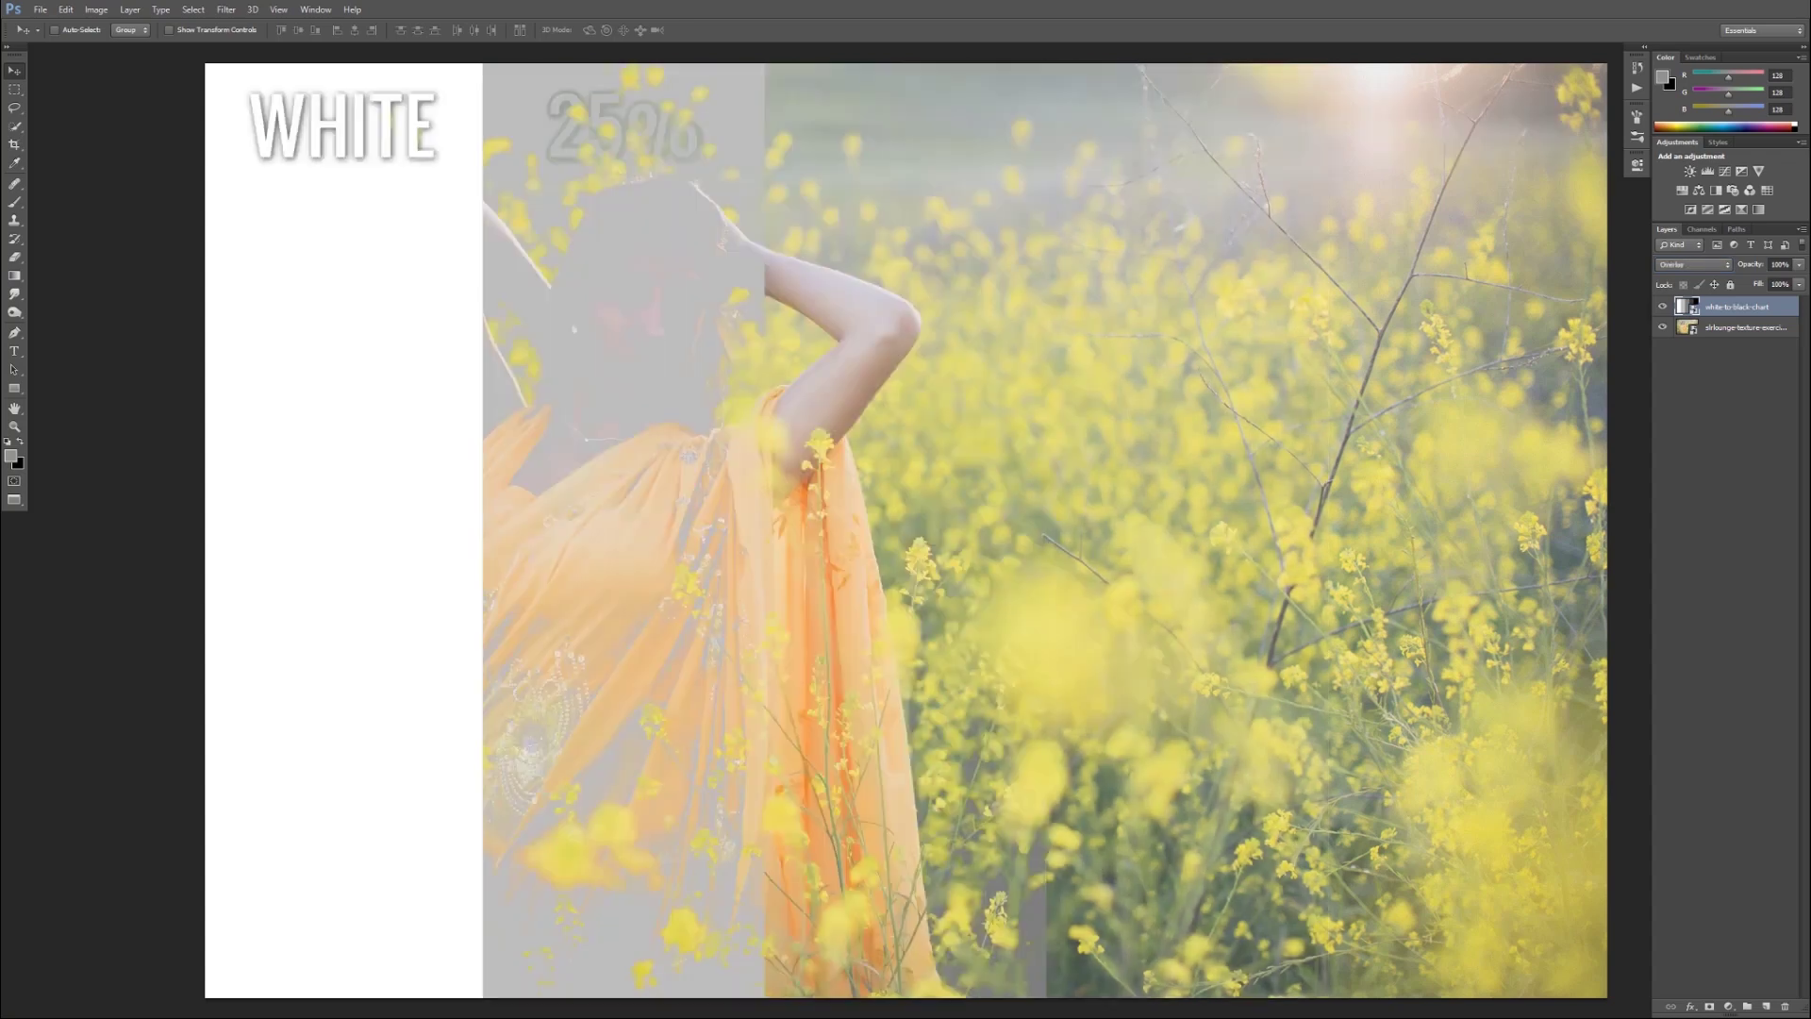
# - Step the chart layer back and forth through the lightening blend modes, ending on Lighten
pyautogui.press('Up')
pyautogui.press('Up')
pyautogui.press('Up')
pyautogui.press('Up')
pyautogui.press('Up')
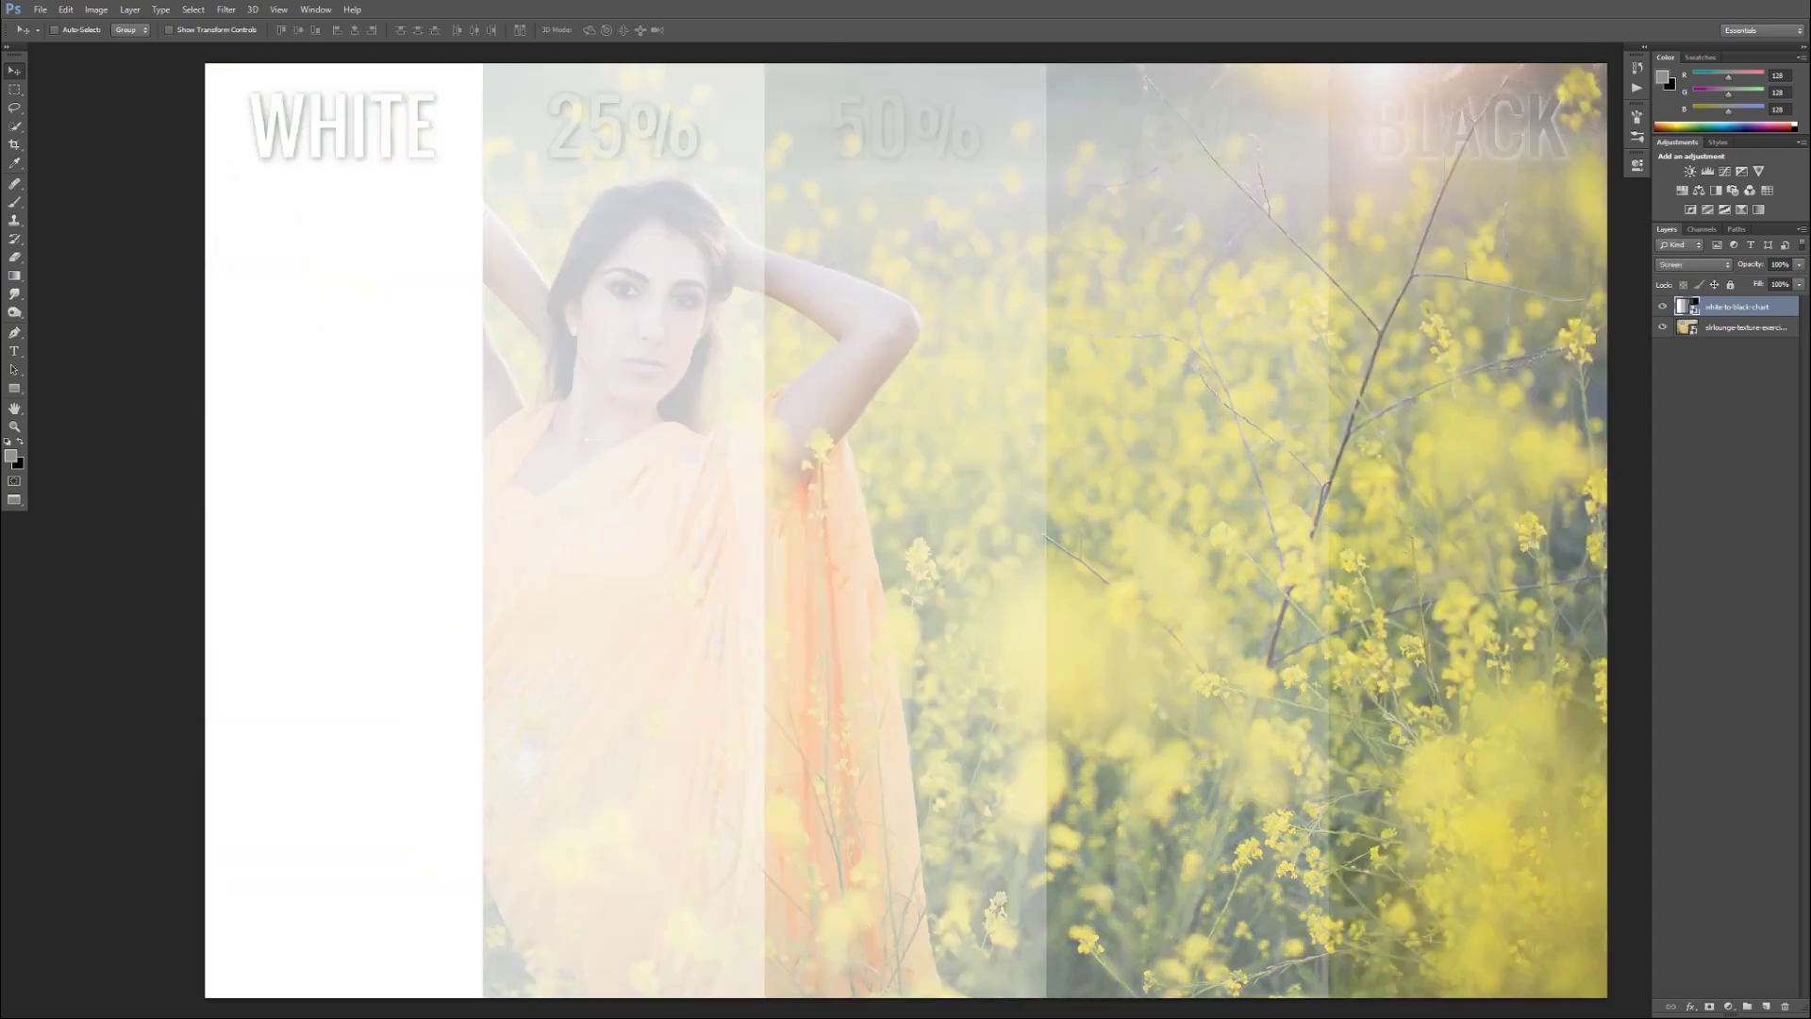
pyautogui.press('Up')
pyautogui.press('Down')
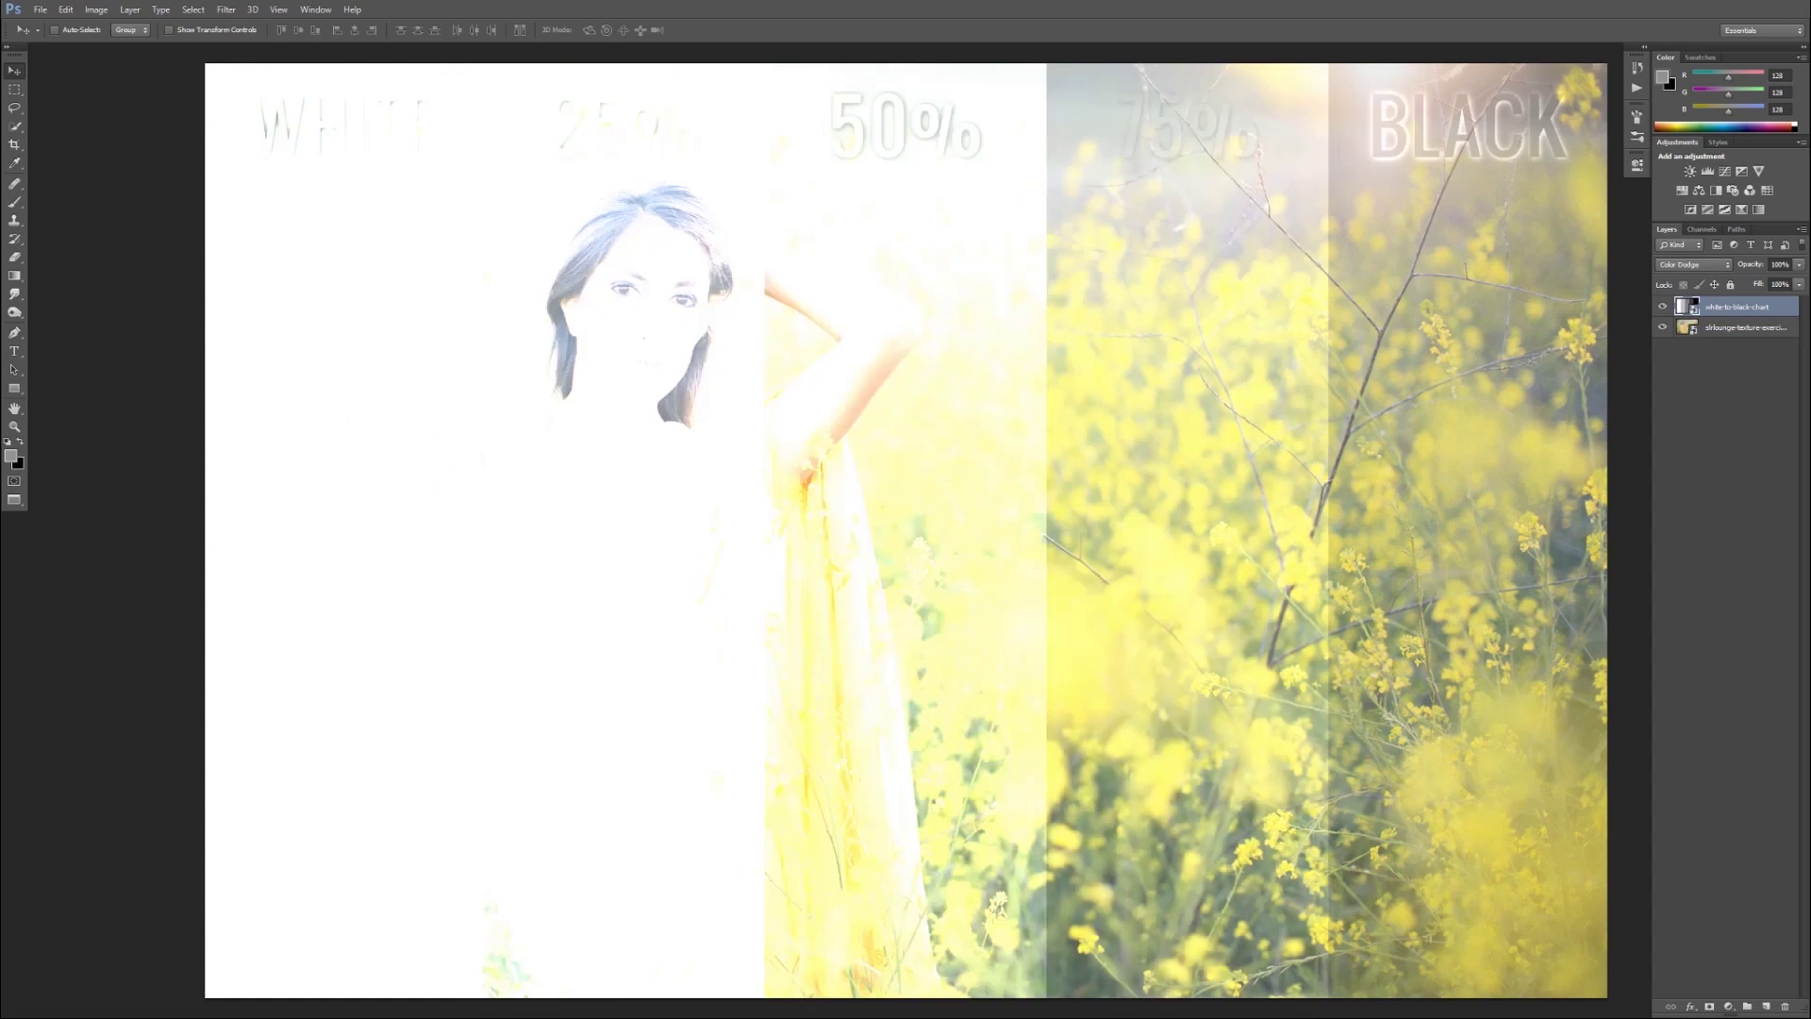
pyautogui.press('Up')
pyautogui.press('Up')
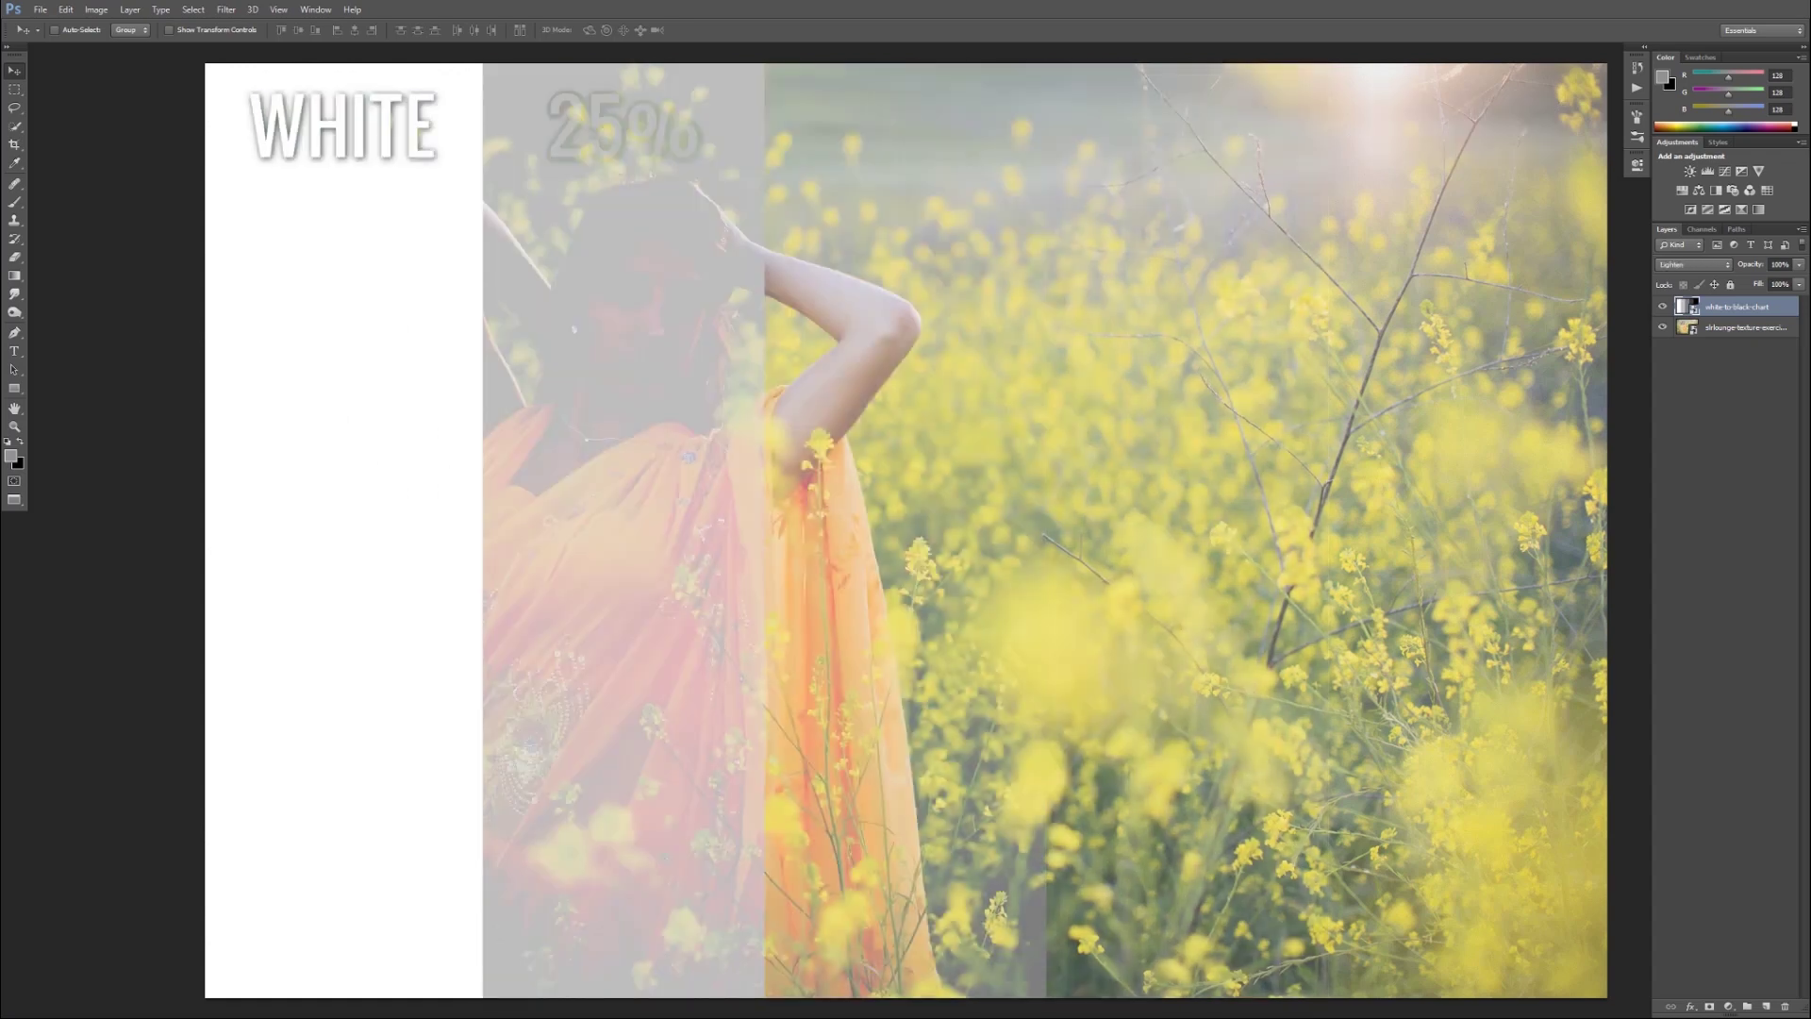
# - Set the chart layer's blend mode to Overlay and step forward through the contrast modes to Vivid Light
pyautogui.click(1693, 265)
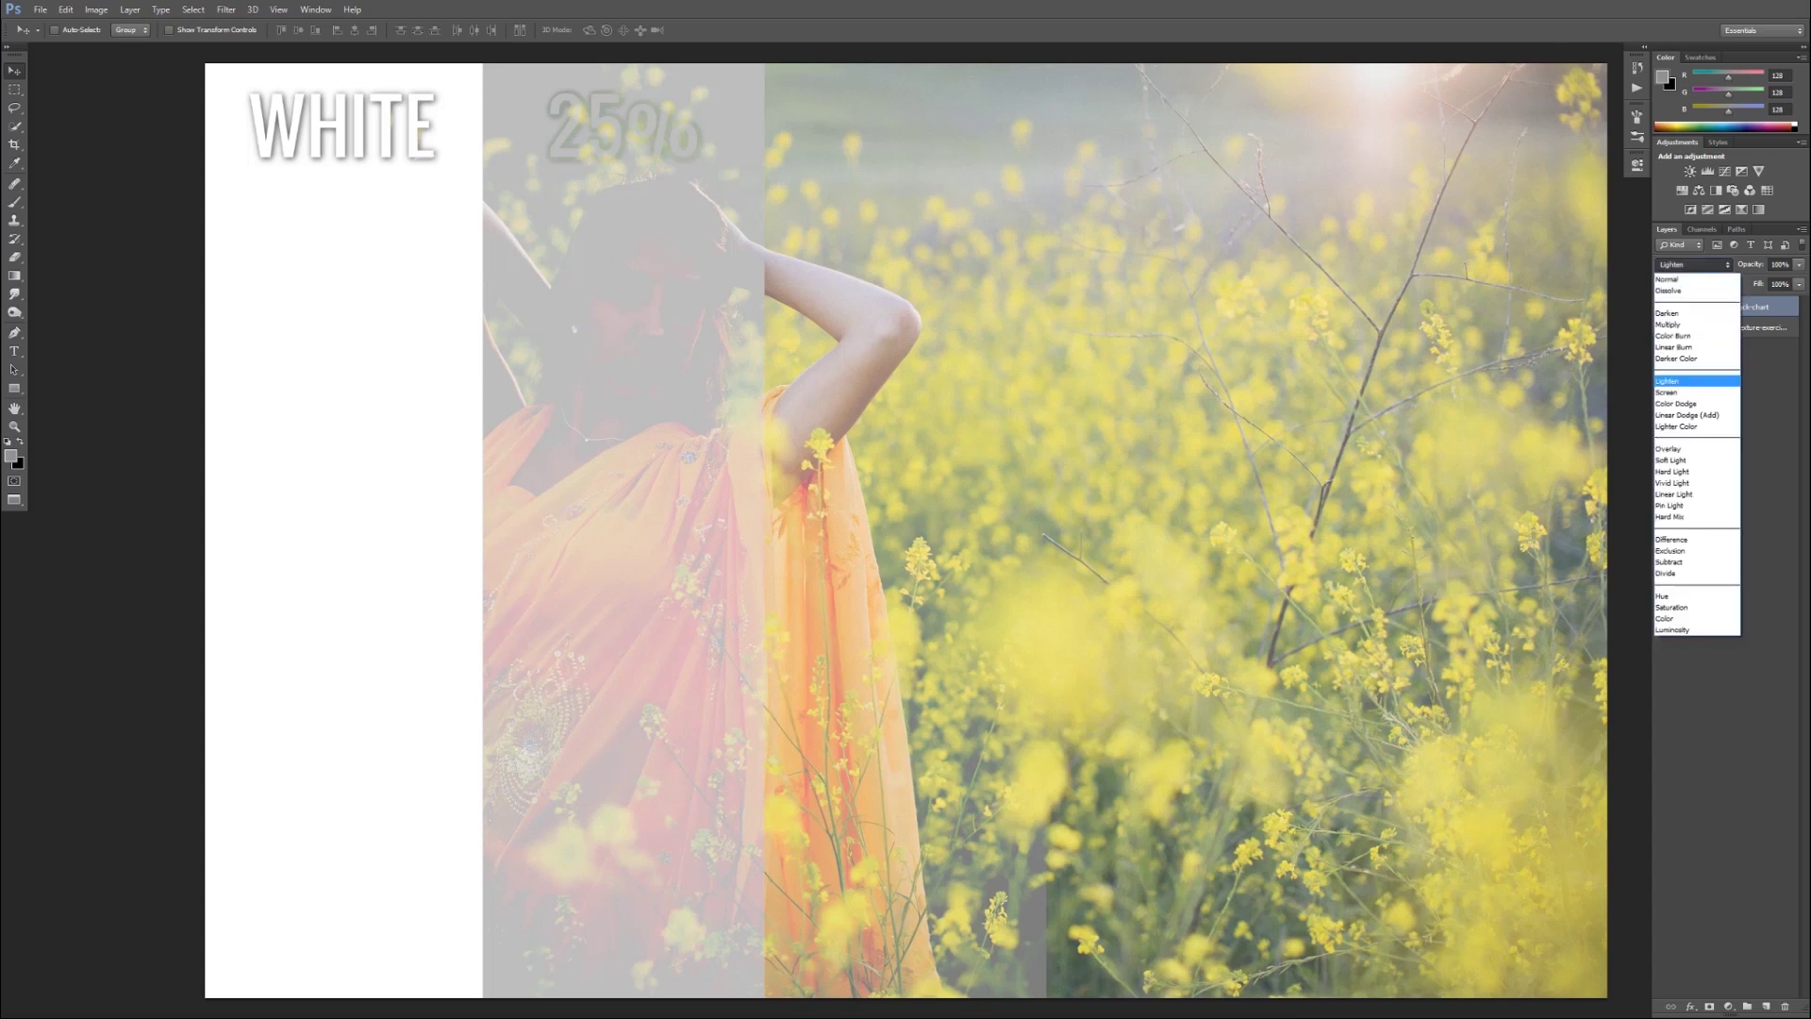
pyautogui.press('Return')
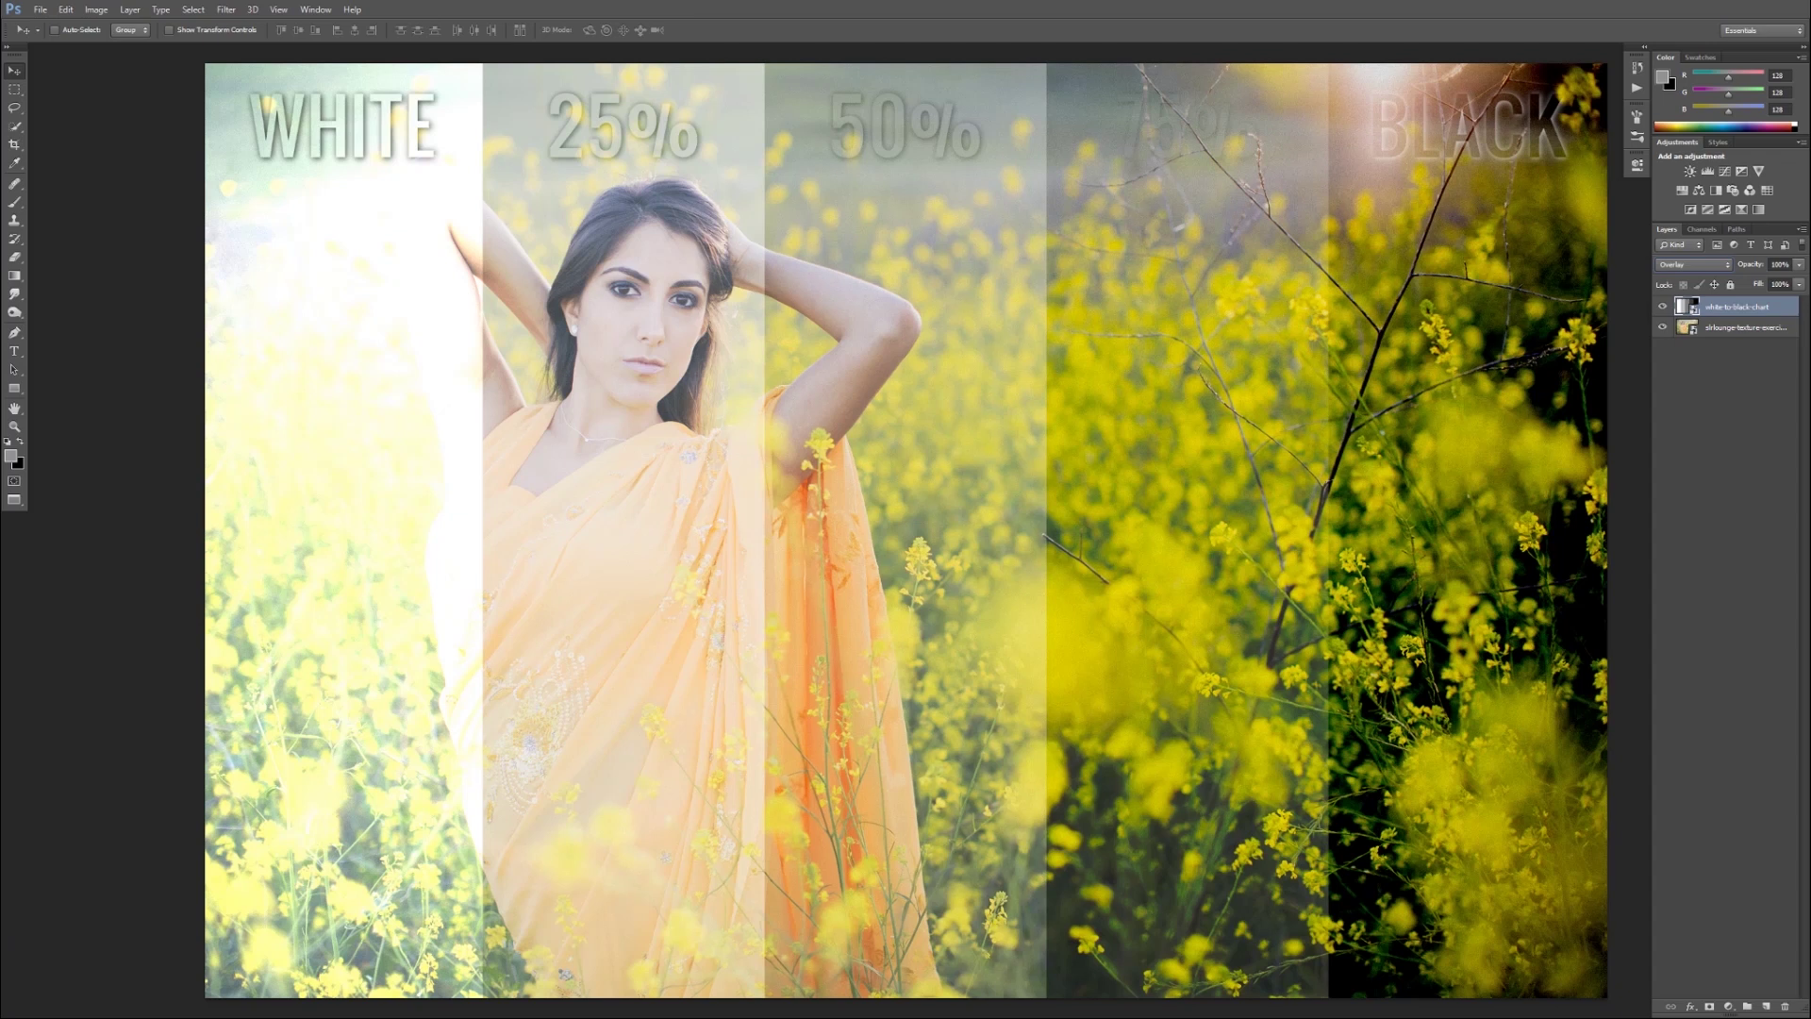
pyautogui.press('Up')
pyautogui.press('Down')
pyautogui.press('Down')
pyautogui.press('Down')
pyautogui.hotkey('shift', '+')
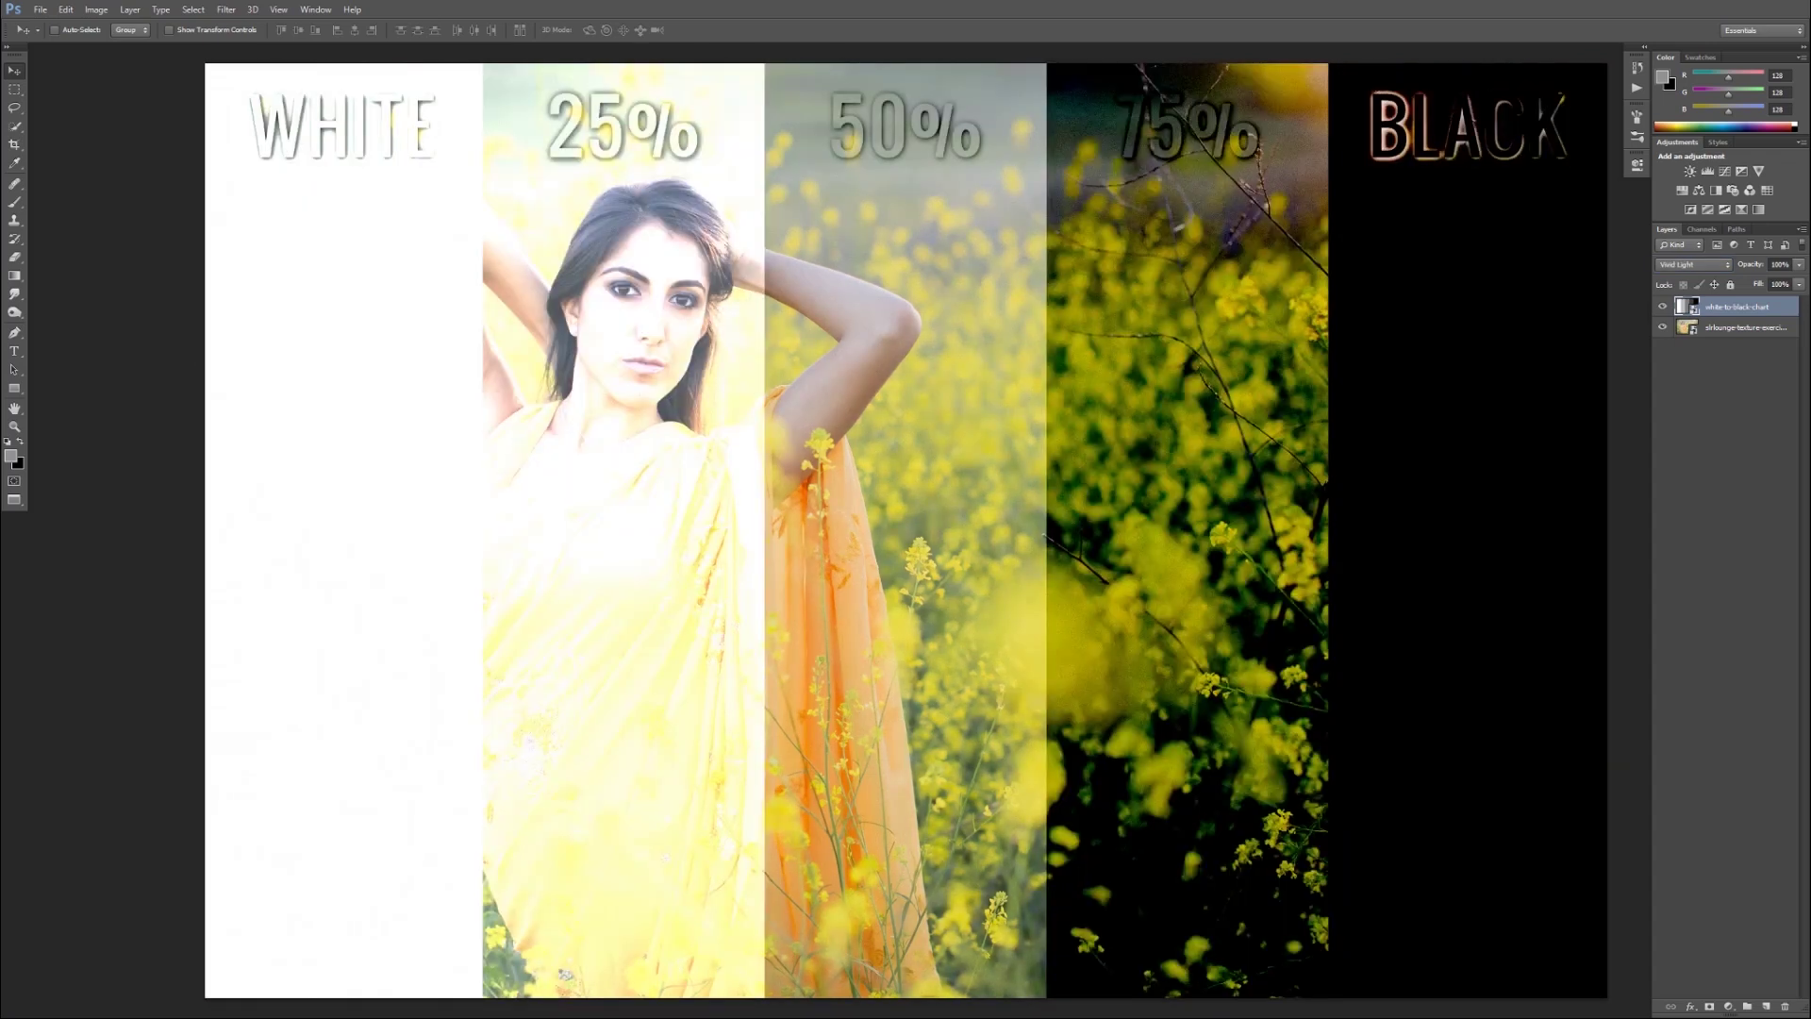
# - Cycle the chart layer through the remaining contrast blend modes and back to Soft Light
pyautogui.hotkey('shift', '+')
pyautogui.hotkey('shift', '+')
pyautogui.hotkey('shift', '+')
pyautogui.hotkey('shift', '-')
pyautogui.hotkey('shift', '-')
pyautogui.hotkey('shift', '-')
pyautogui.hotkey('shift', '-')
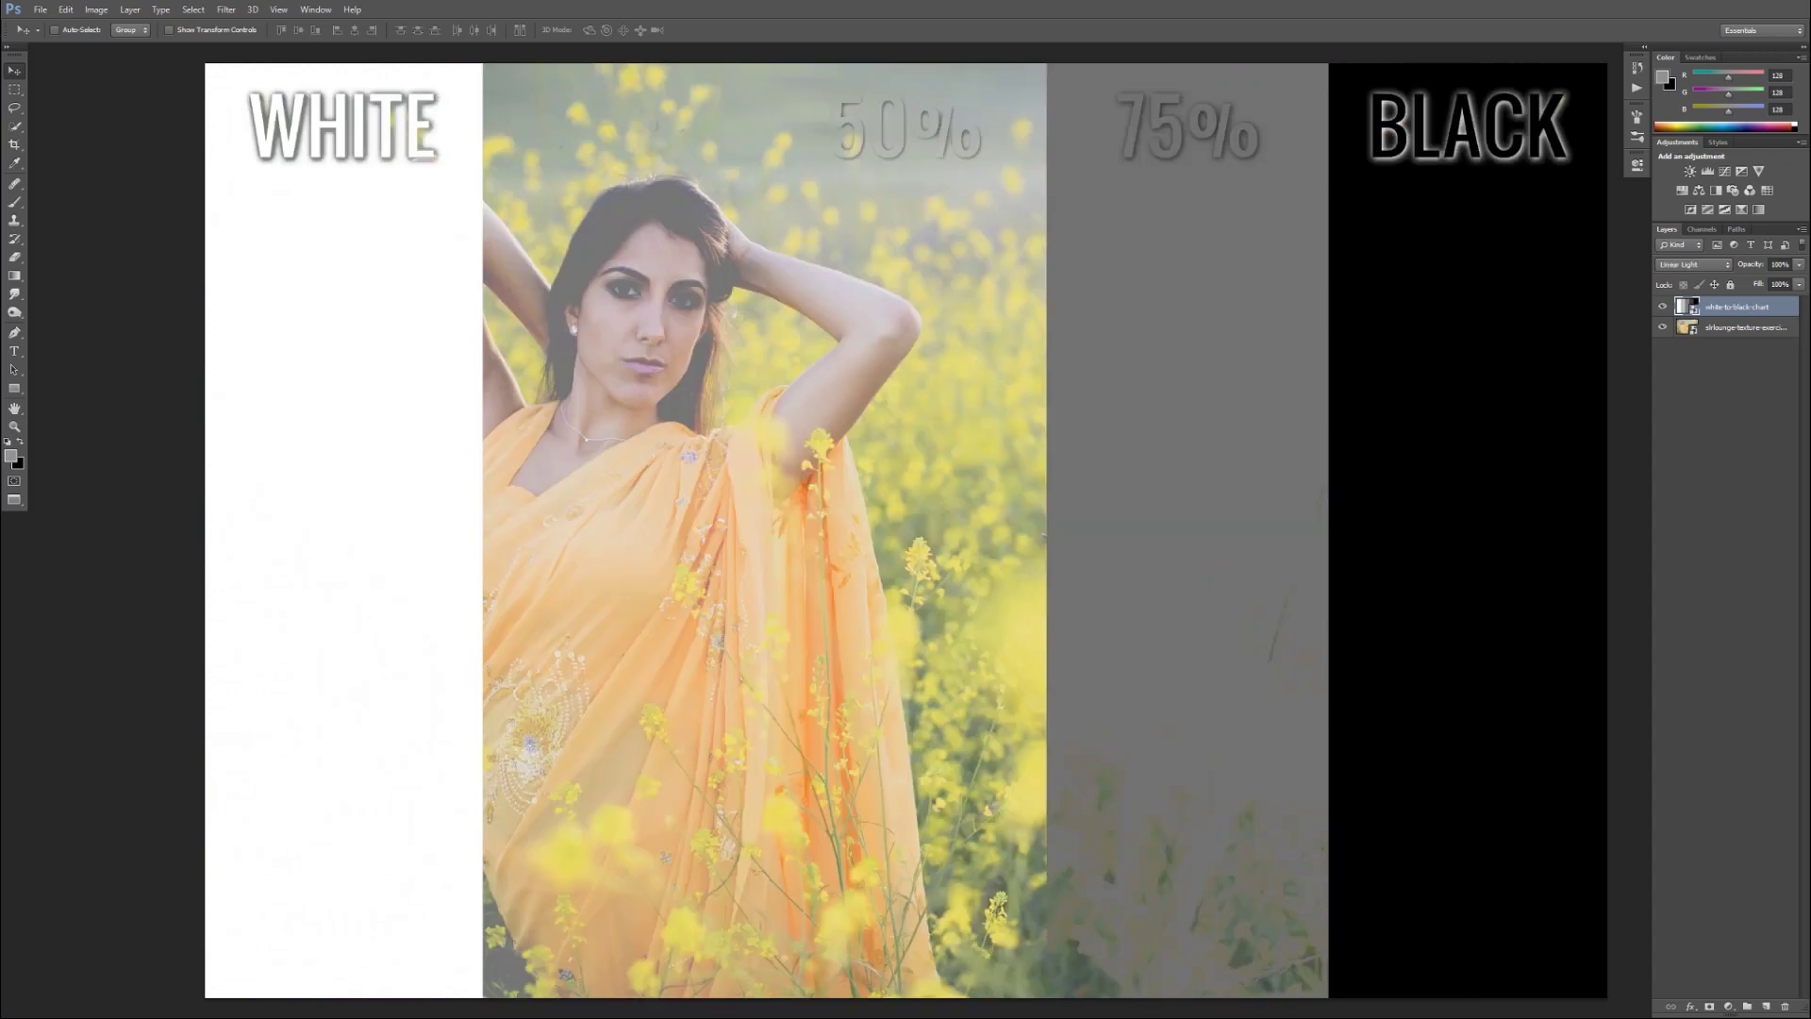
pyautogui.hotkey('shift', '-')
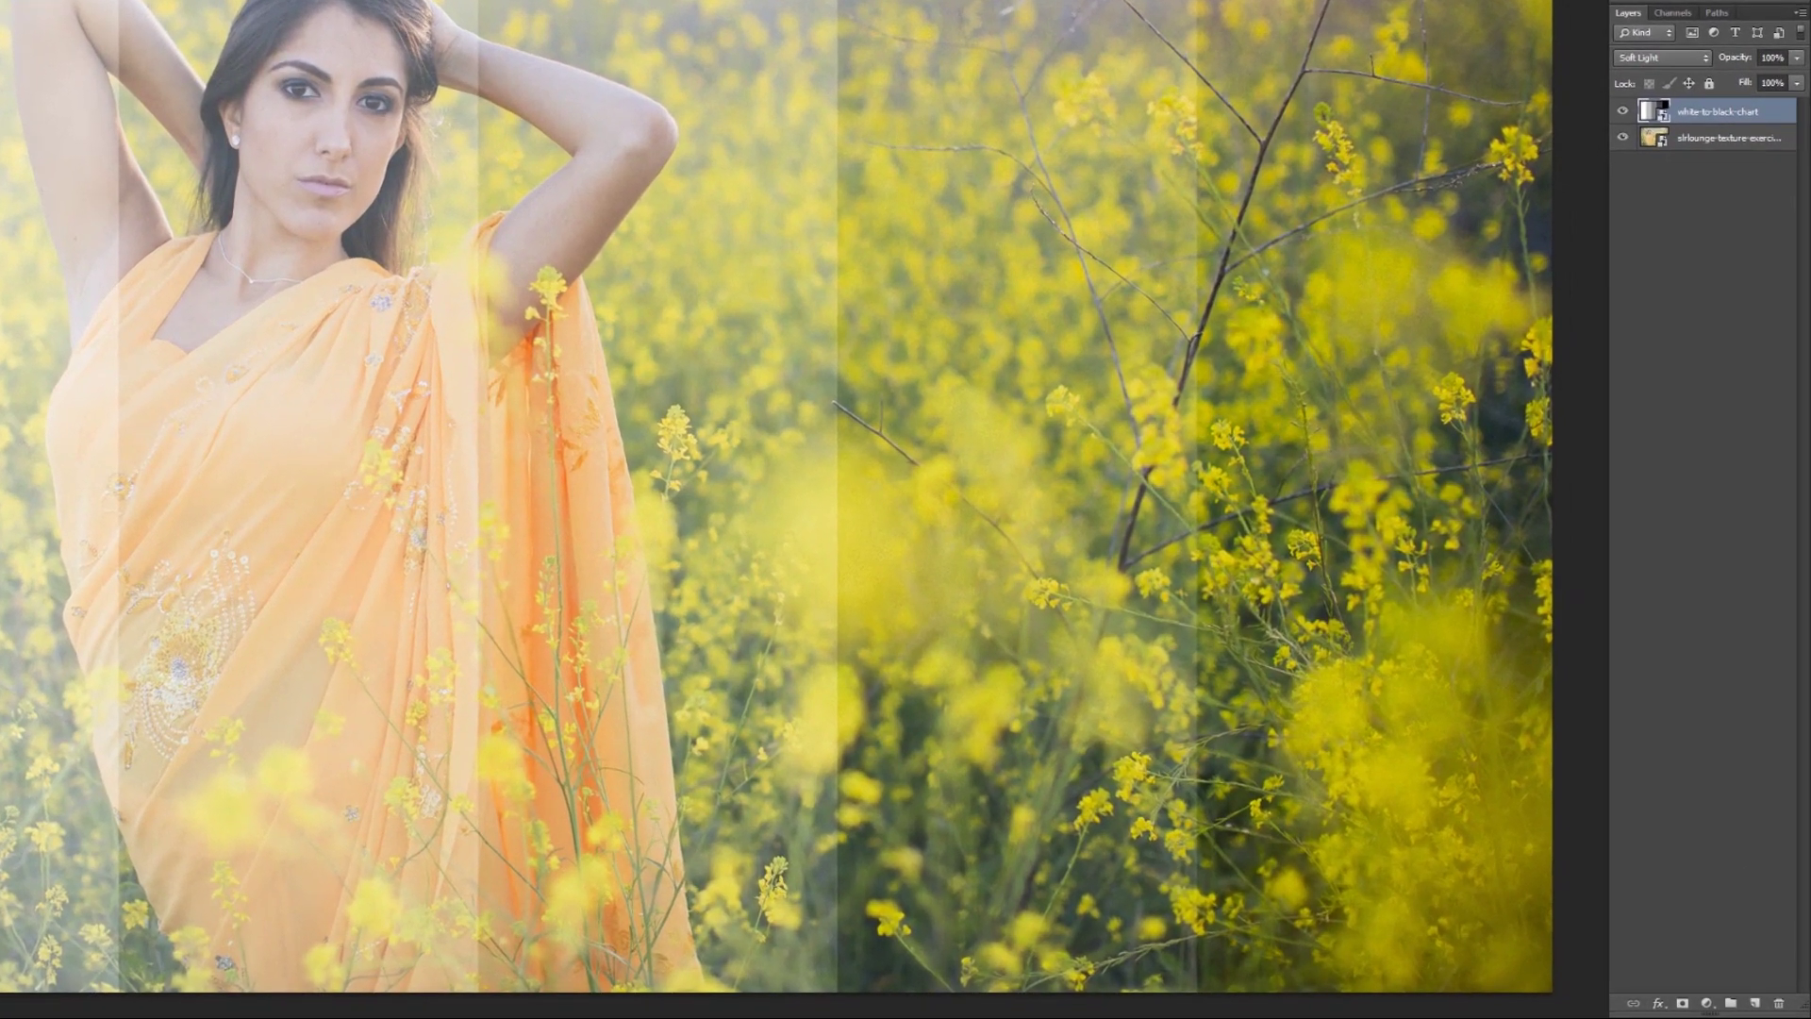
# - Add a new layer above the chart and fill it with 50% Gray in Normal mode at 100% opacity
pyautogui.click(1754, 1002)
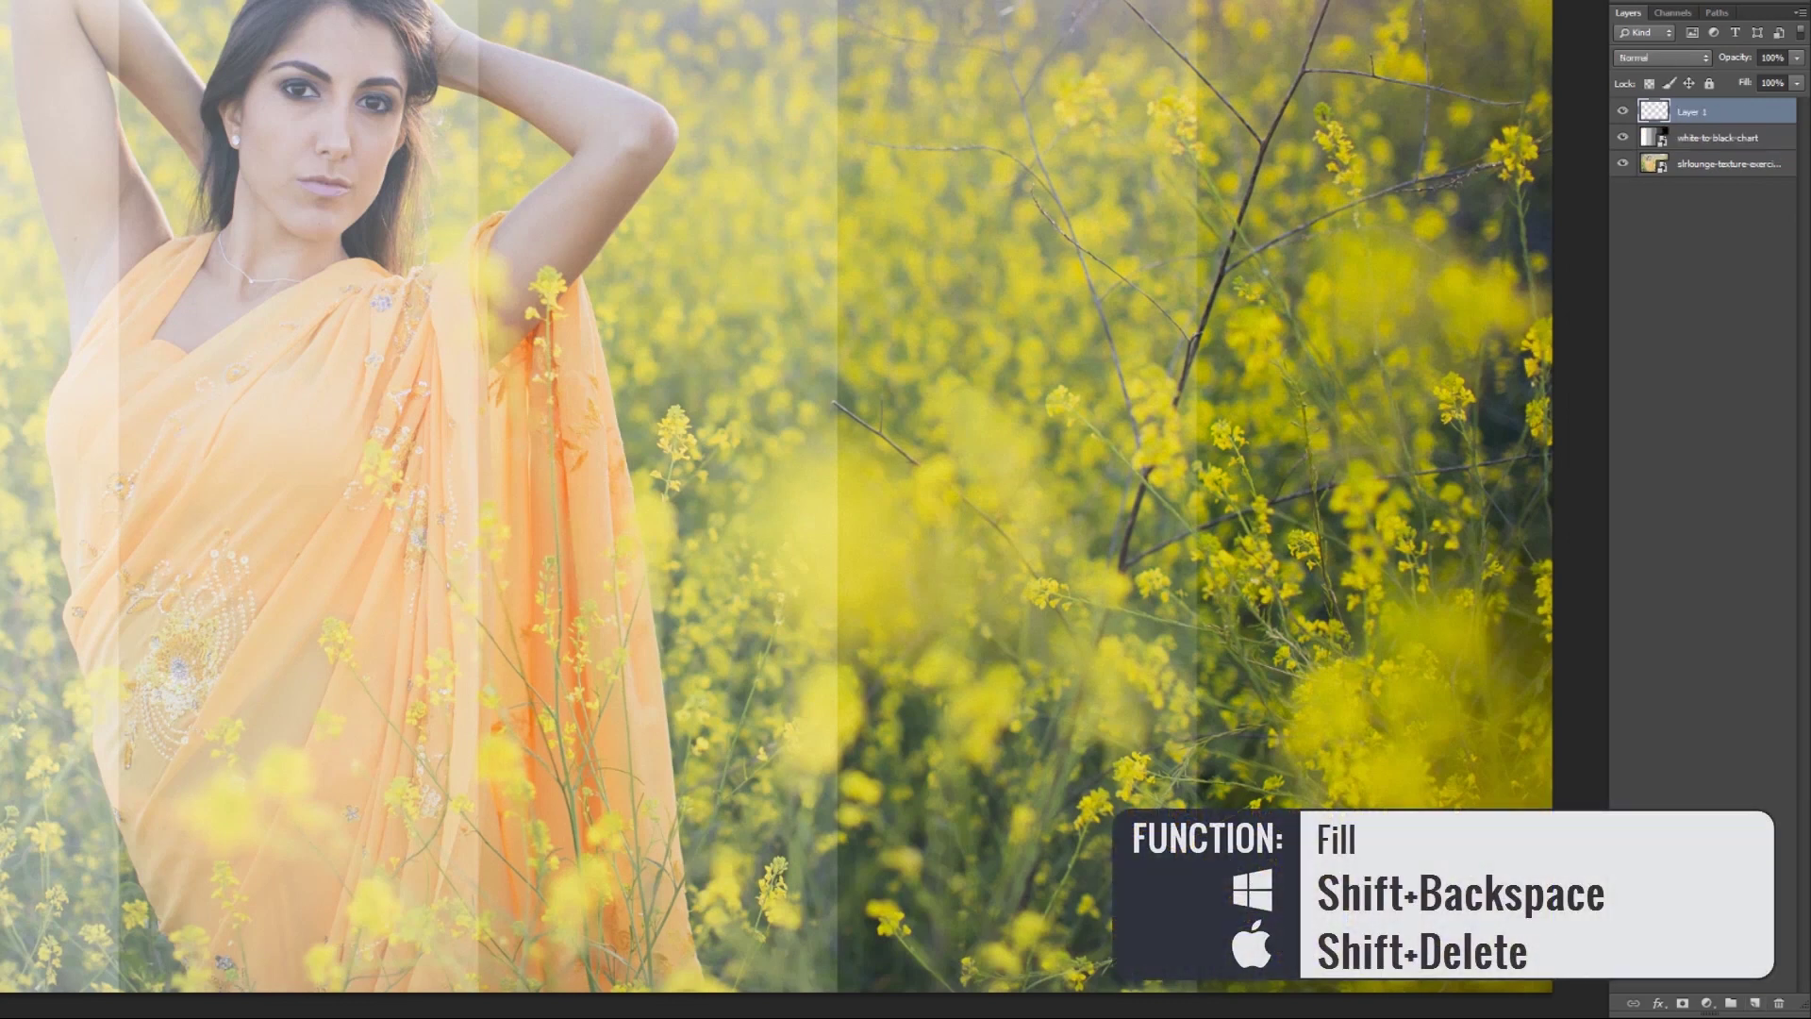
pyautogui.hotkey('shift', 'BackSpace')
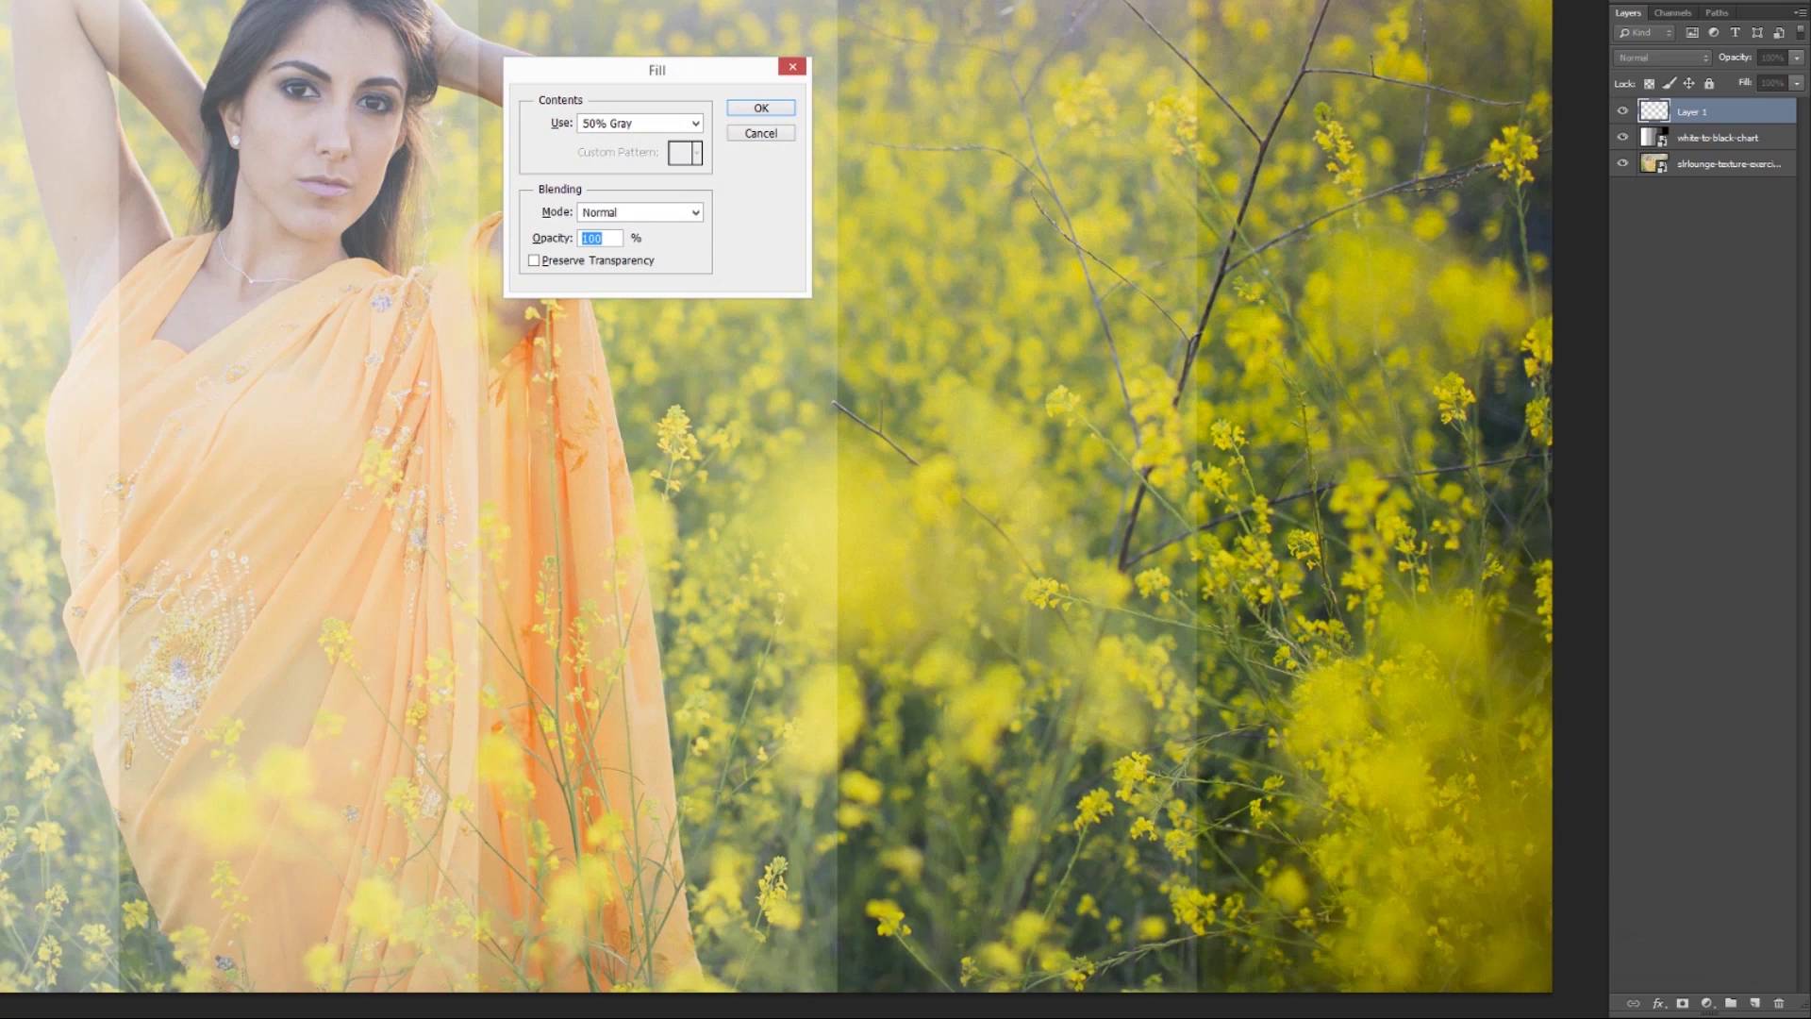
pyautogui.click(640, 123)
pyautogui.click(632, 270)
pyautogui.press('Return')
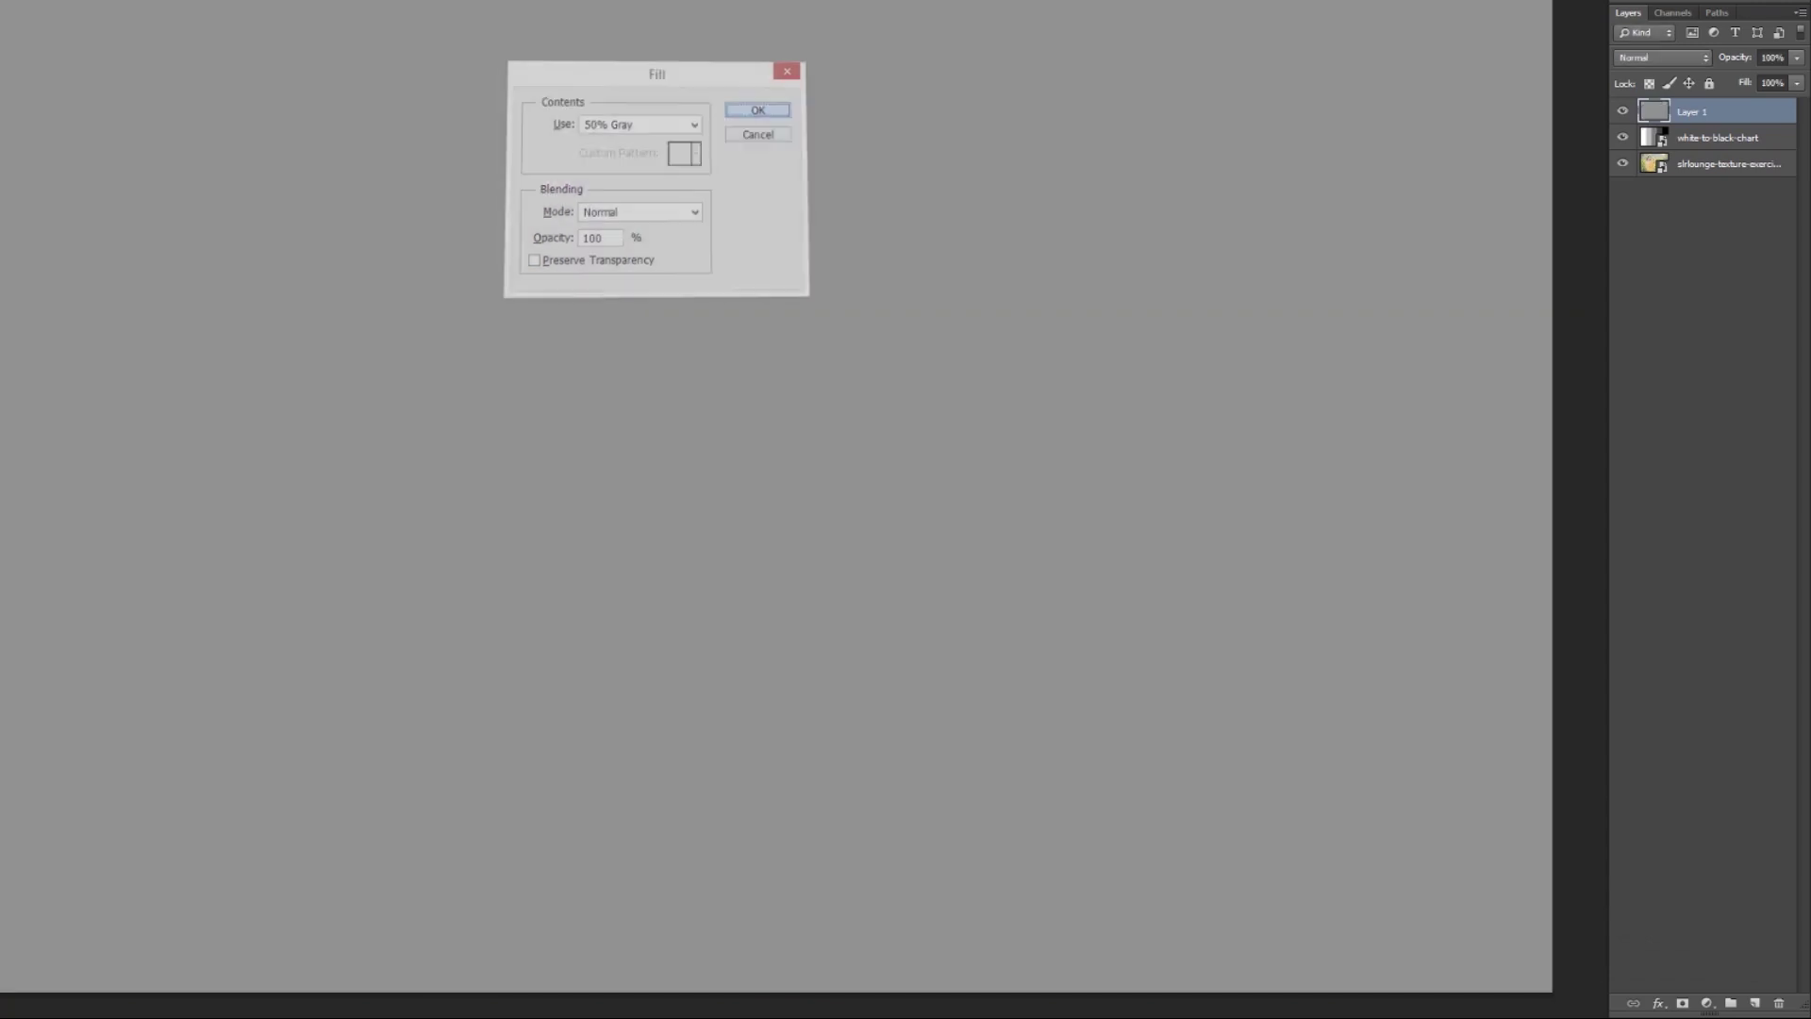
# - Hide the white-to-black chart layer and set the gray layer's blend mode to Overlay
pyautogui.click(1622, 138)
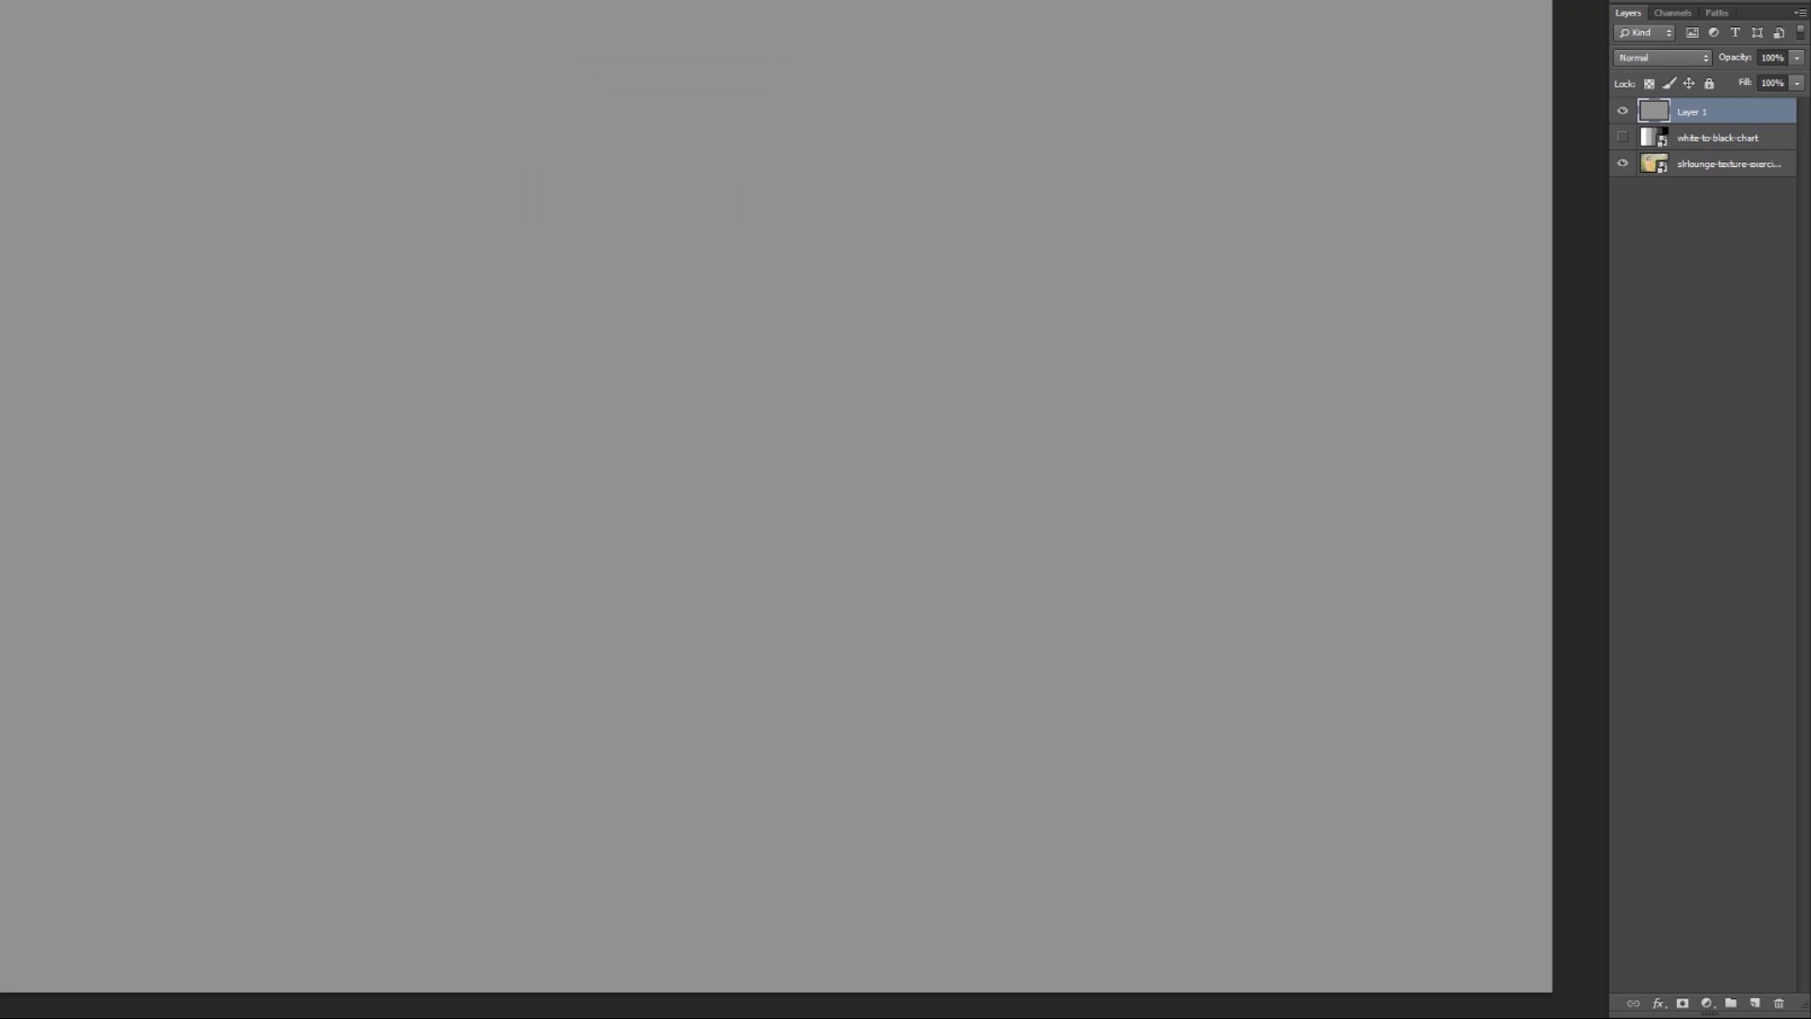
pyautogui.click(1661, 58)
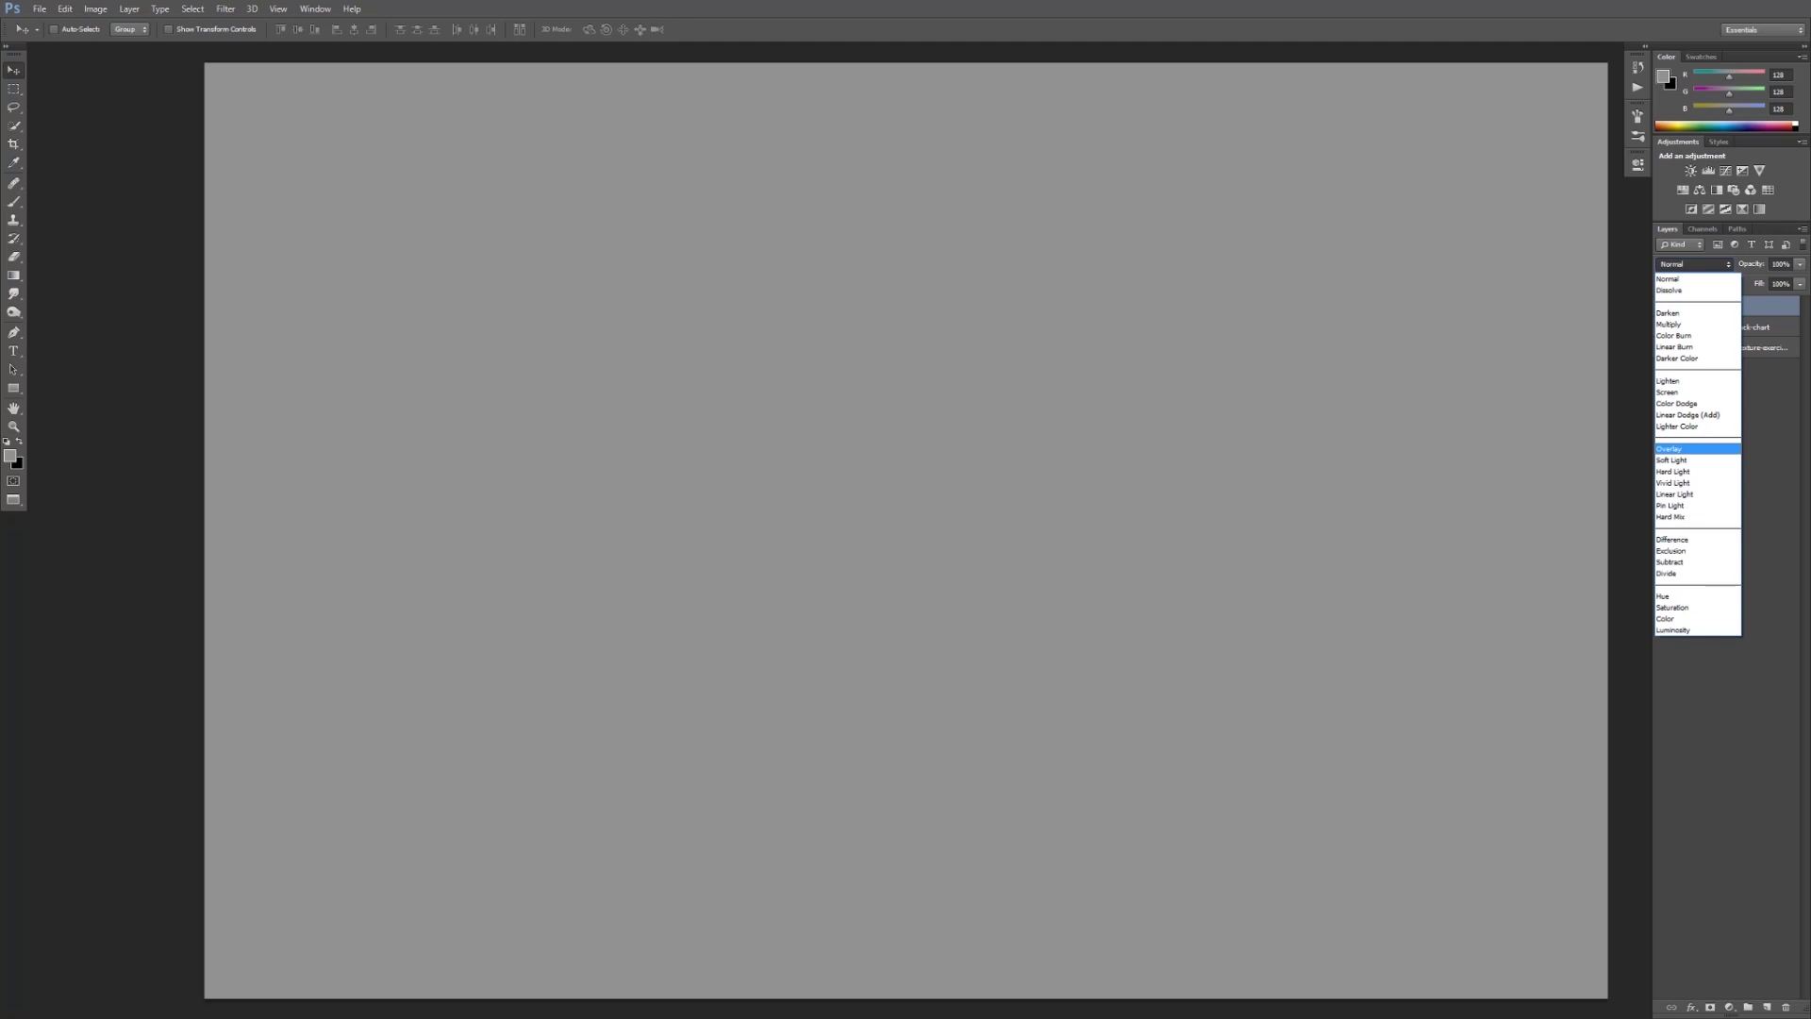
pyautogui.click(1687, 449)
# - Try the gray layer in the other contrast modes, including Hard Light and Vivid Light, and return it to Overlay
pyautogui.press('Down')
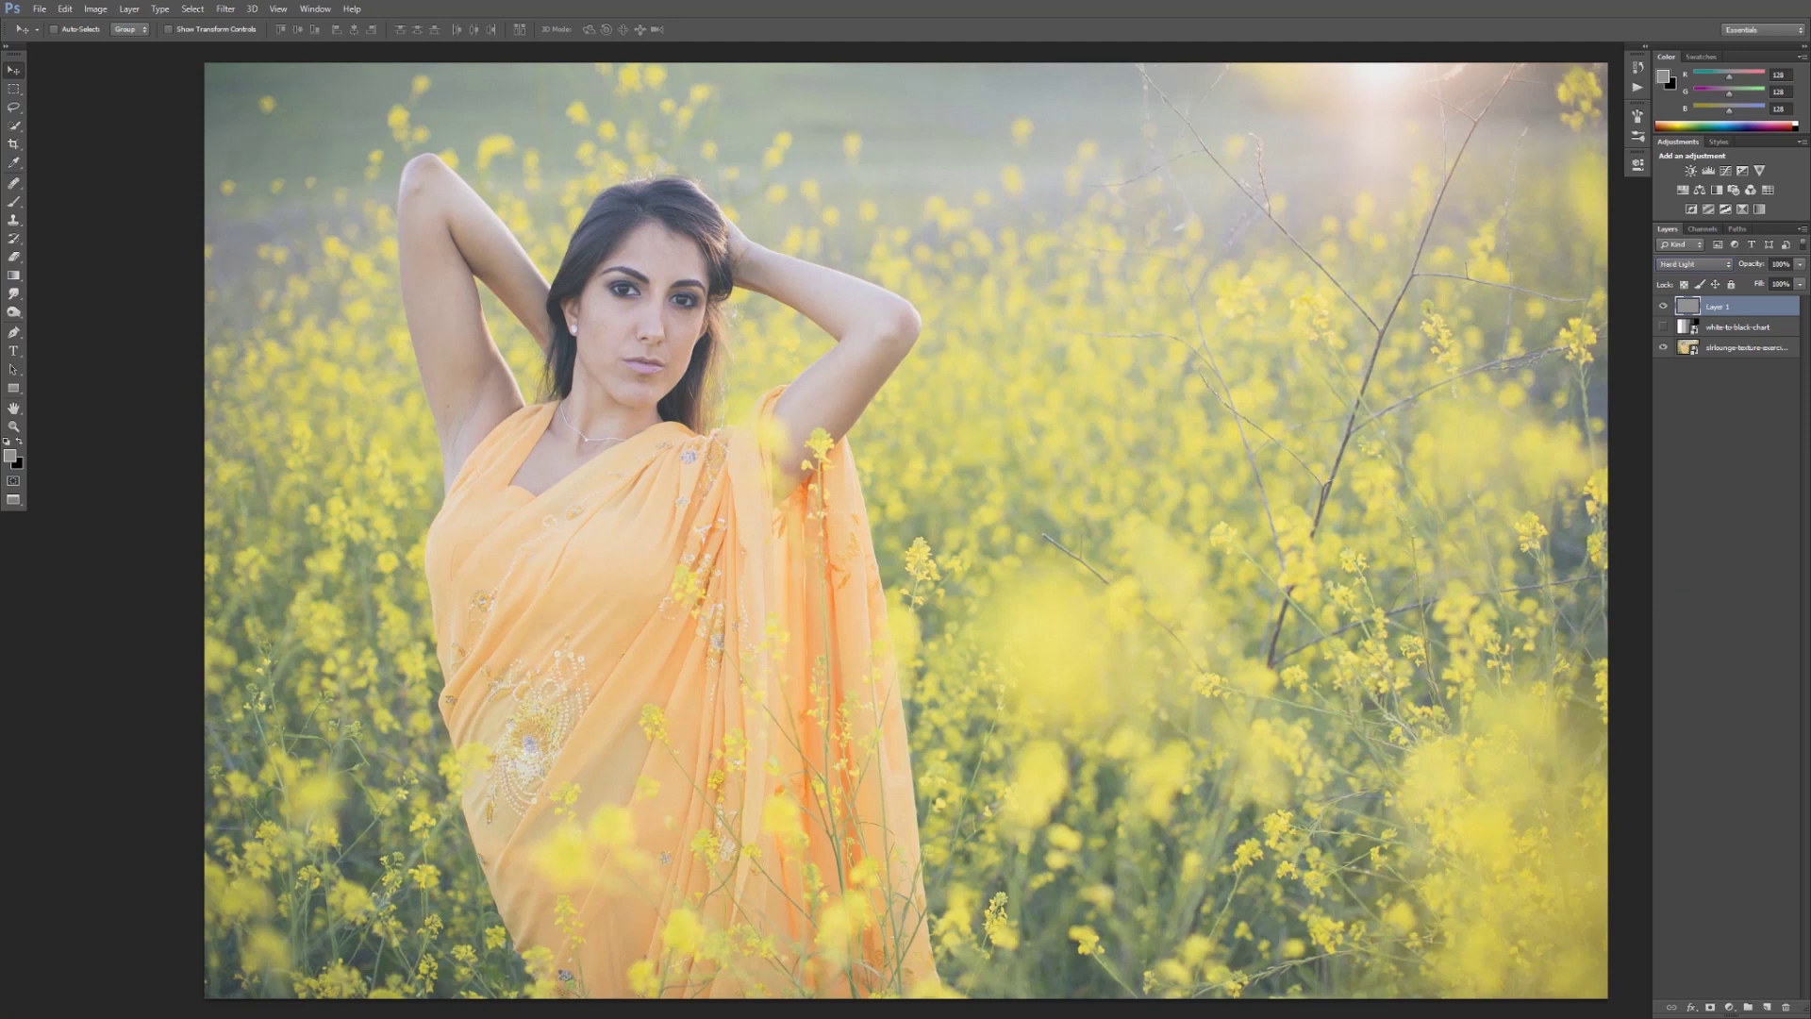
pyautogui.press('Down')
pyautogui.press('Down')
pyautogui.click(1694, 264)
pyautogui.click(1687, 483)
pyautogui.click(1693, 264)
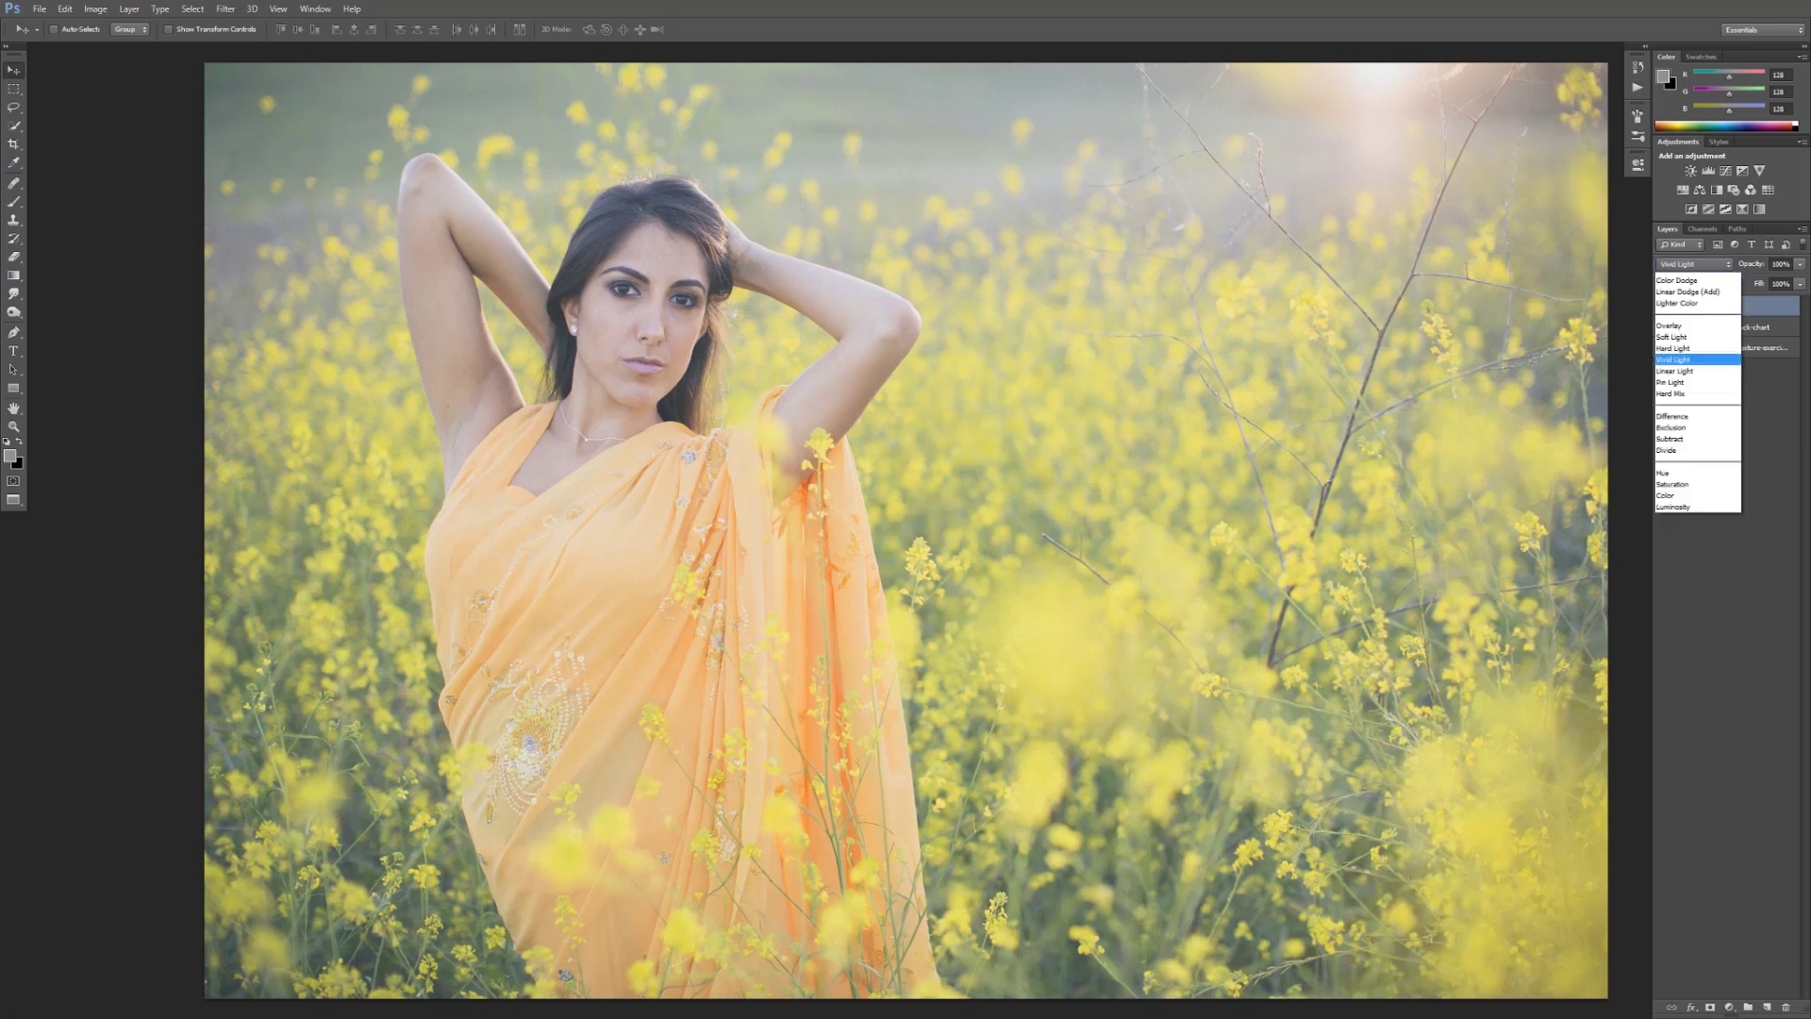
pyautogui.click(1669, 449)
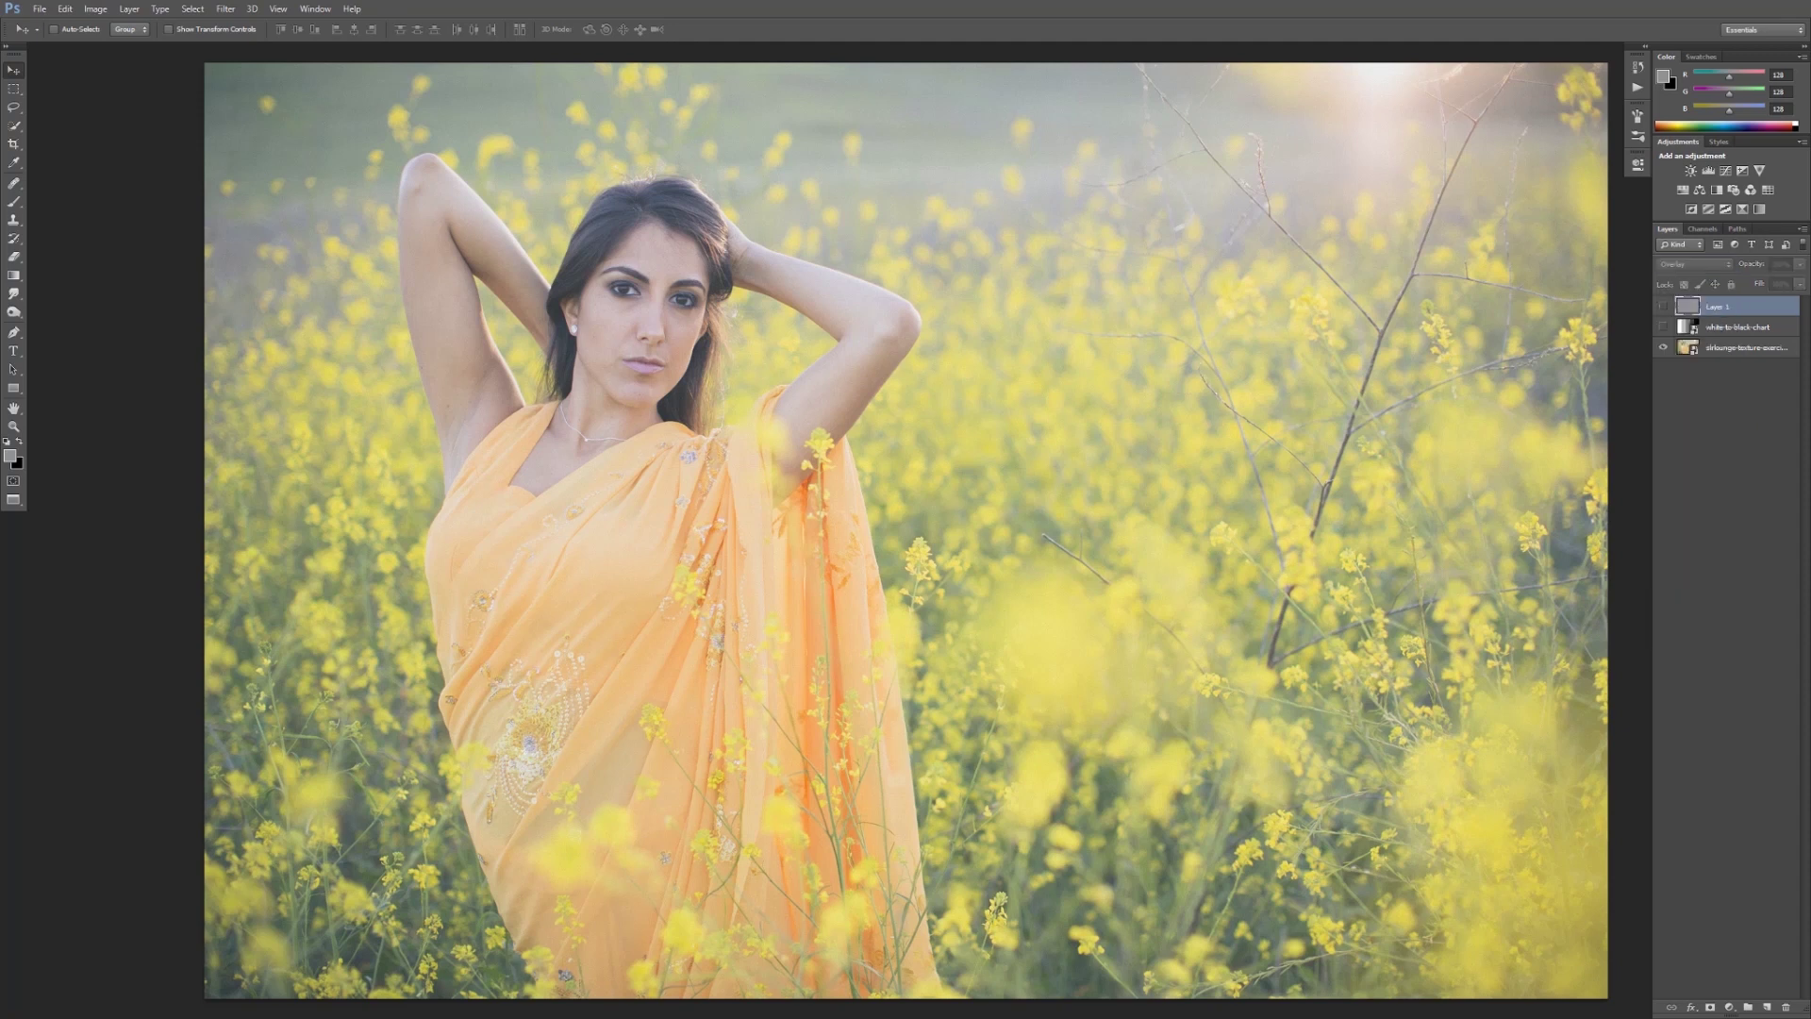
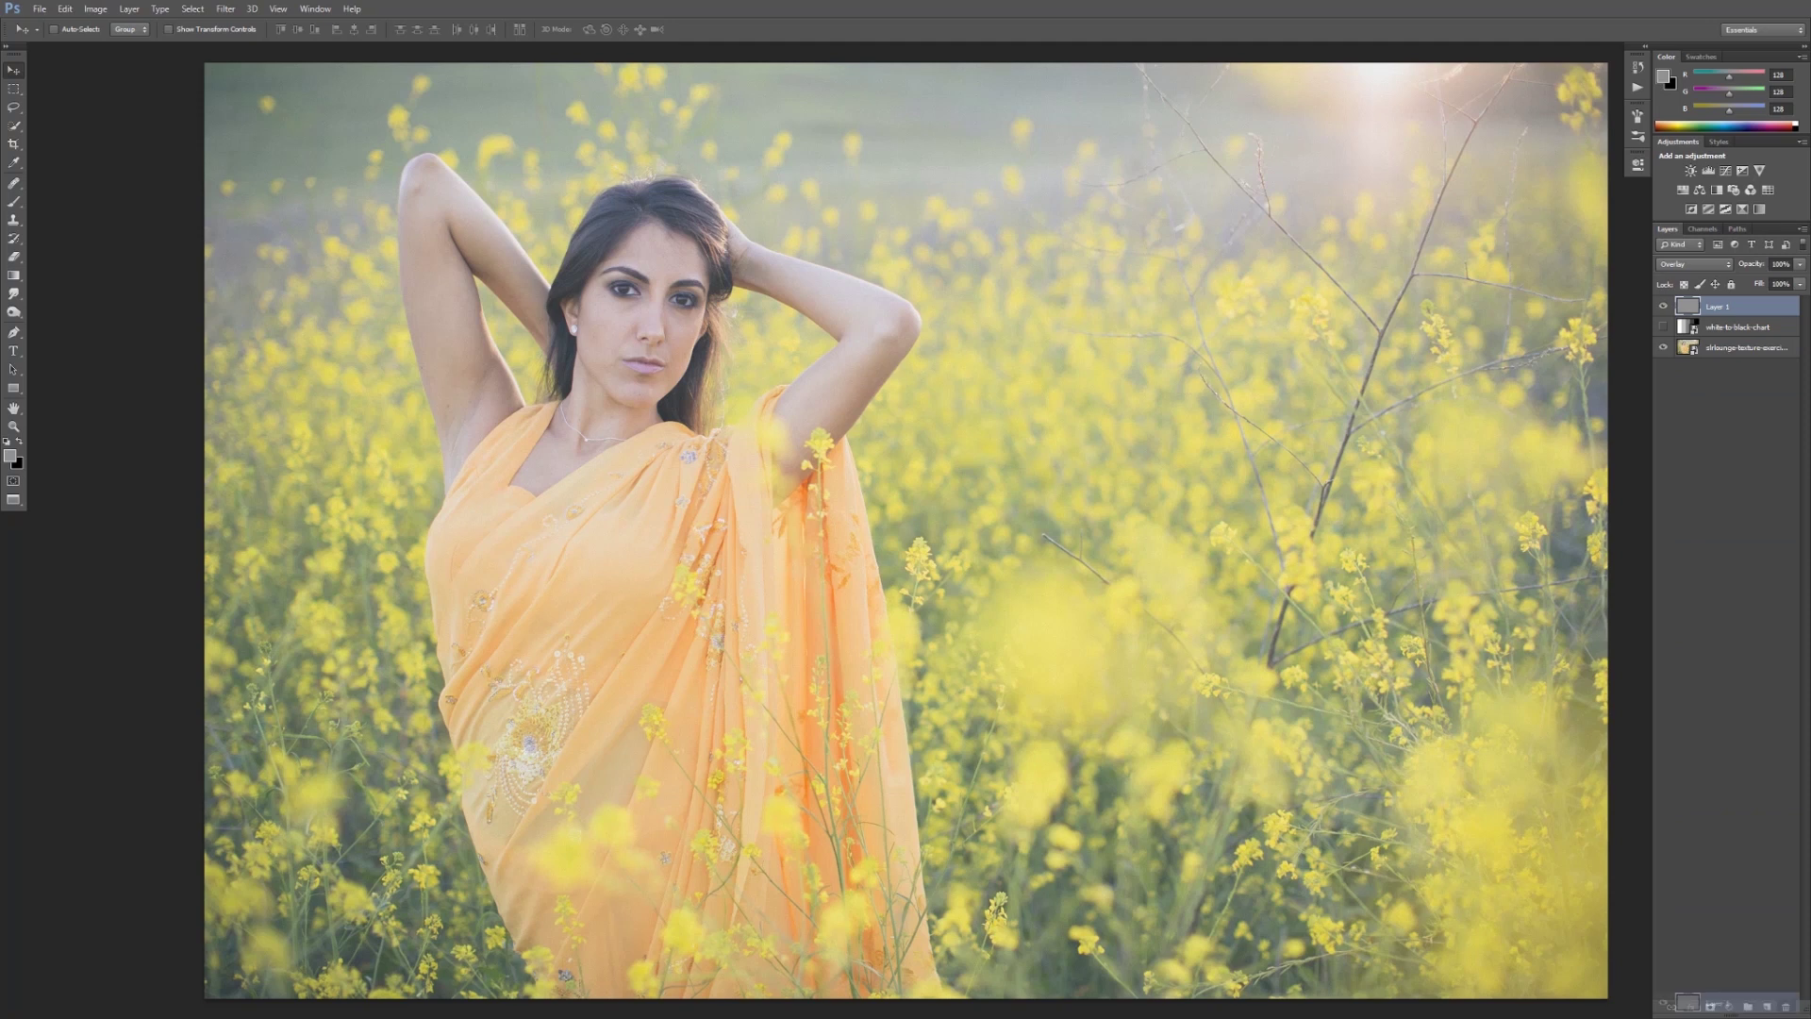
# - Remove the gray layer, show the white-to-black chart layer again, and set its blend mode to Overlay
pyautogui.click(1663, 307)
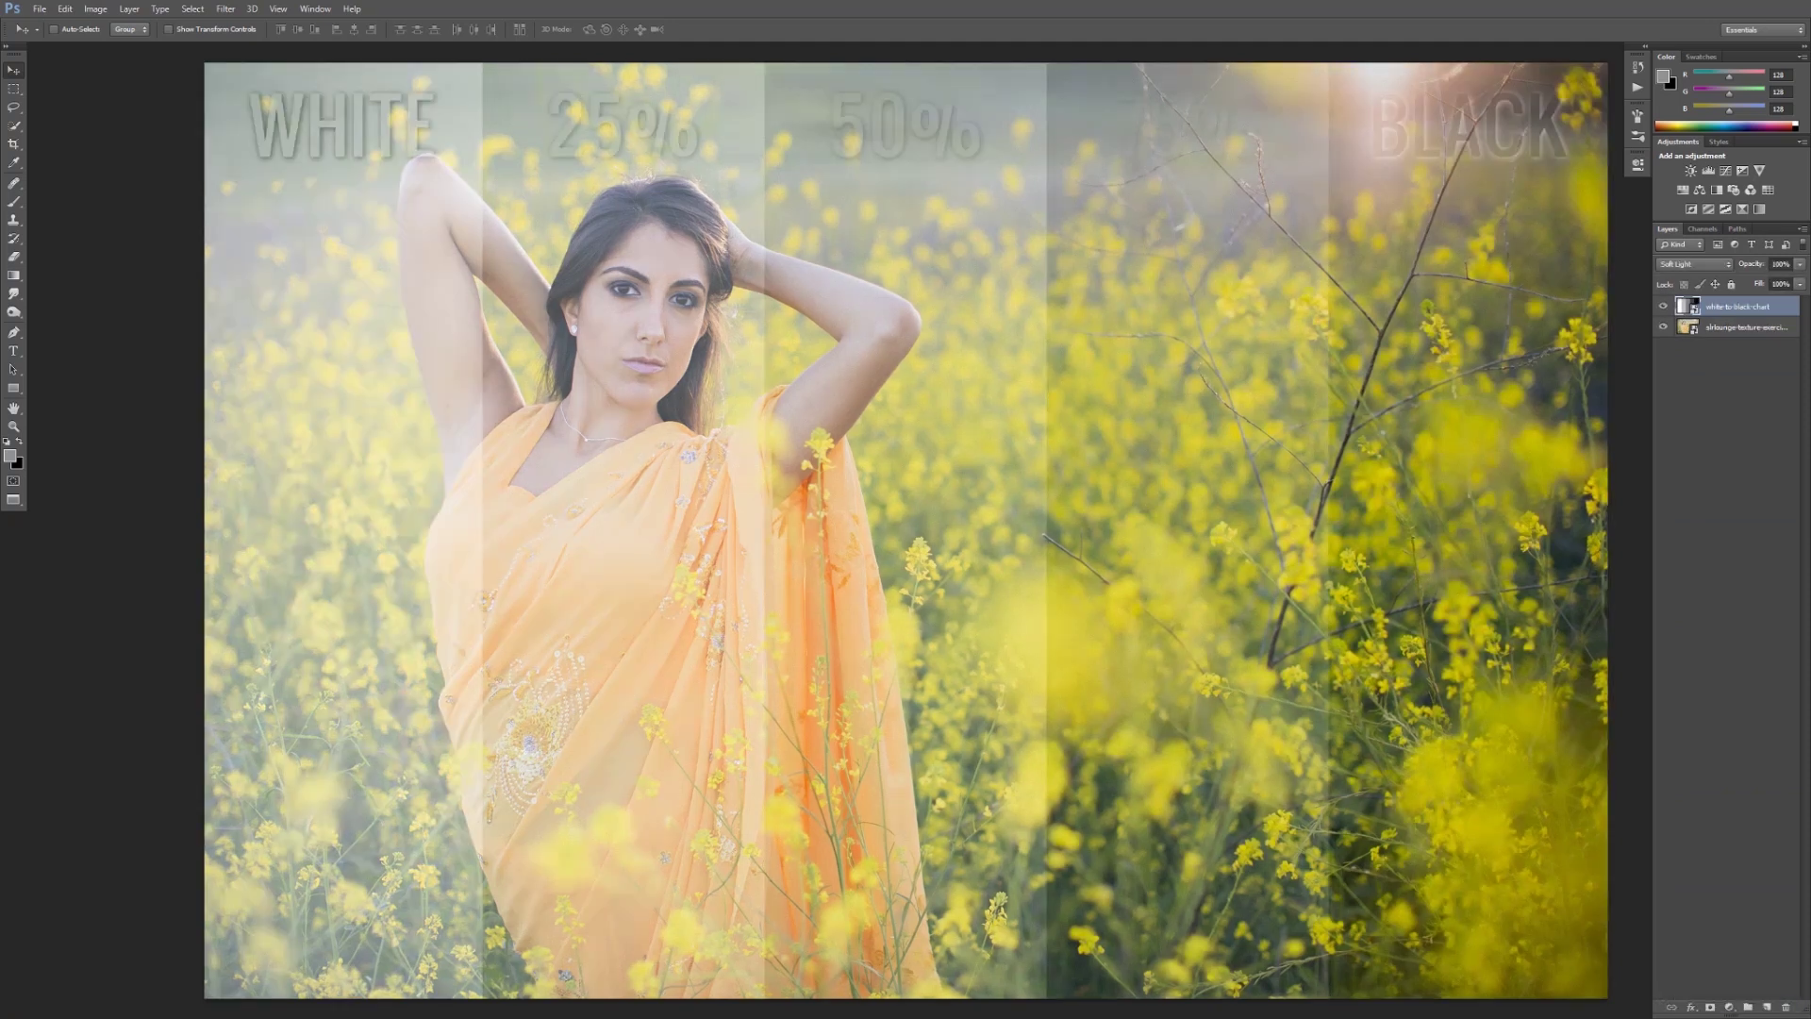
pyautogui.click(1695, 264)
pyautogui.click(1695, 448)
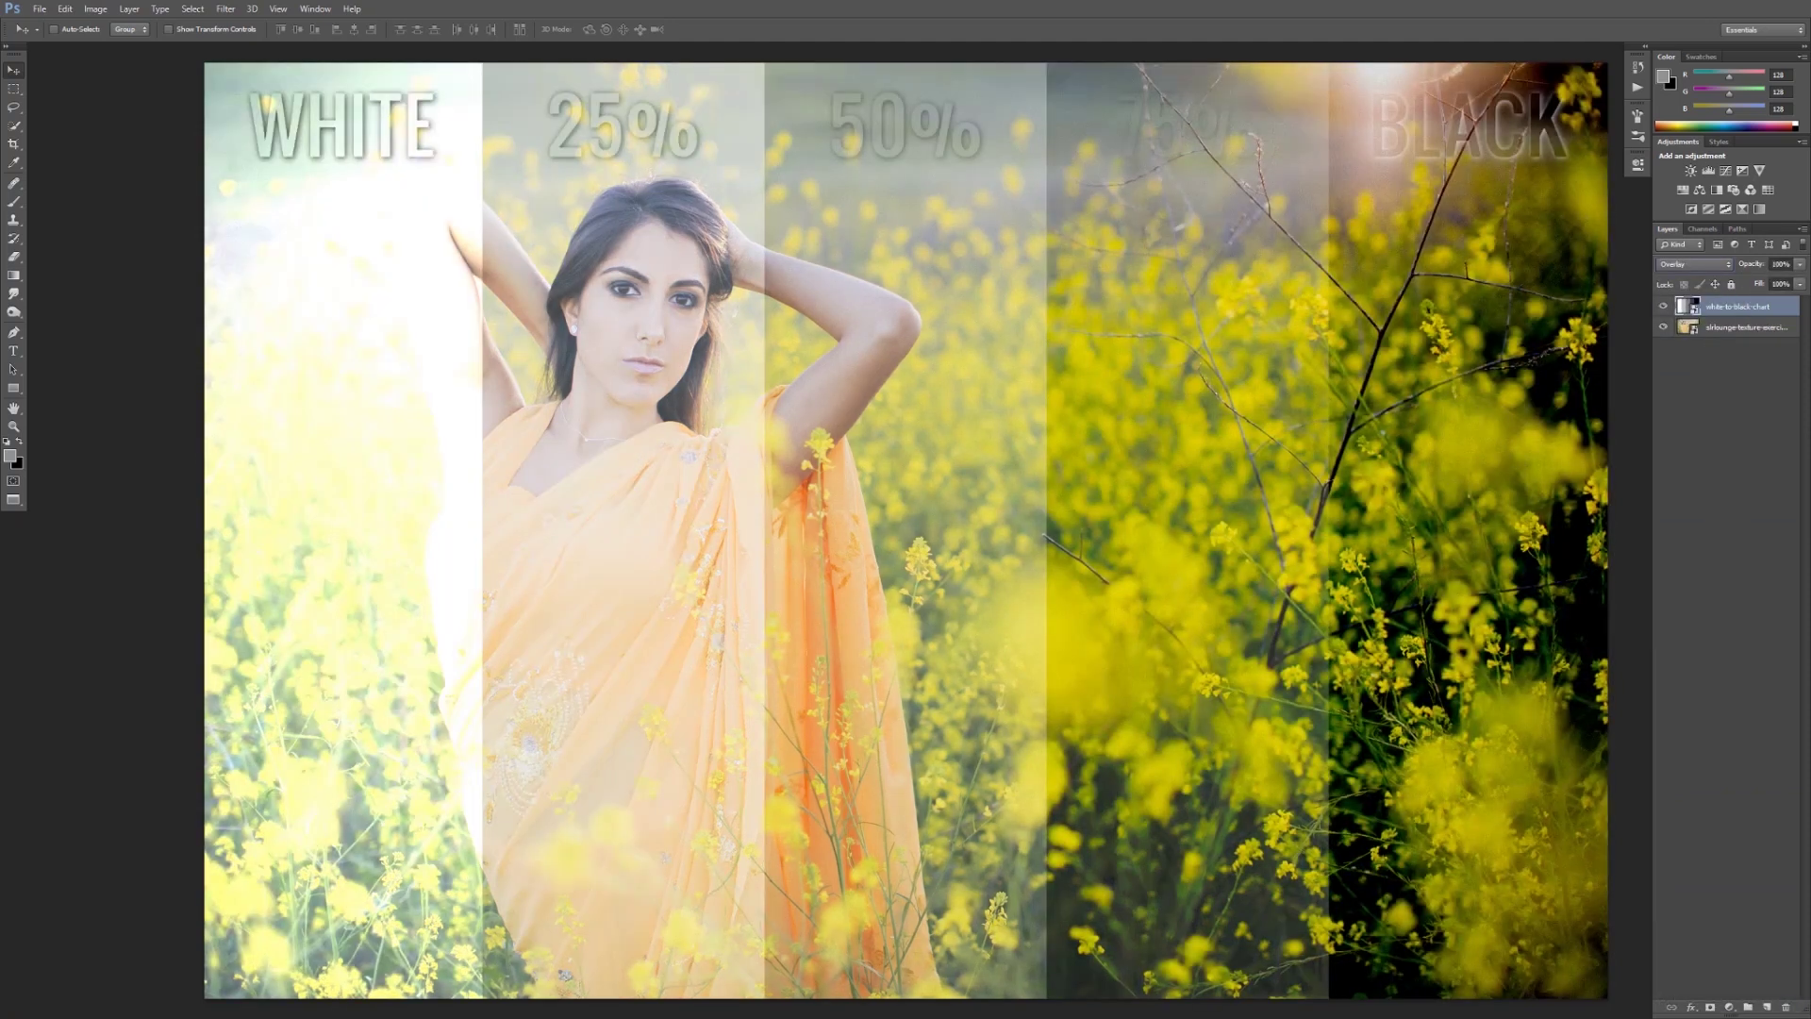
pyautogui.click(1695, 264)
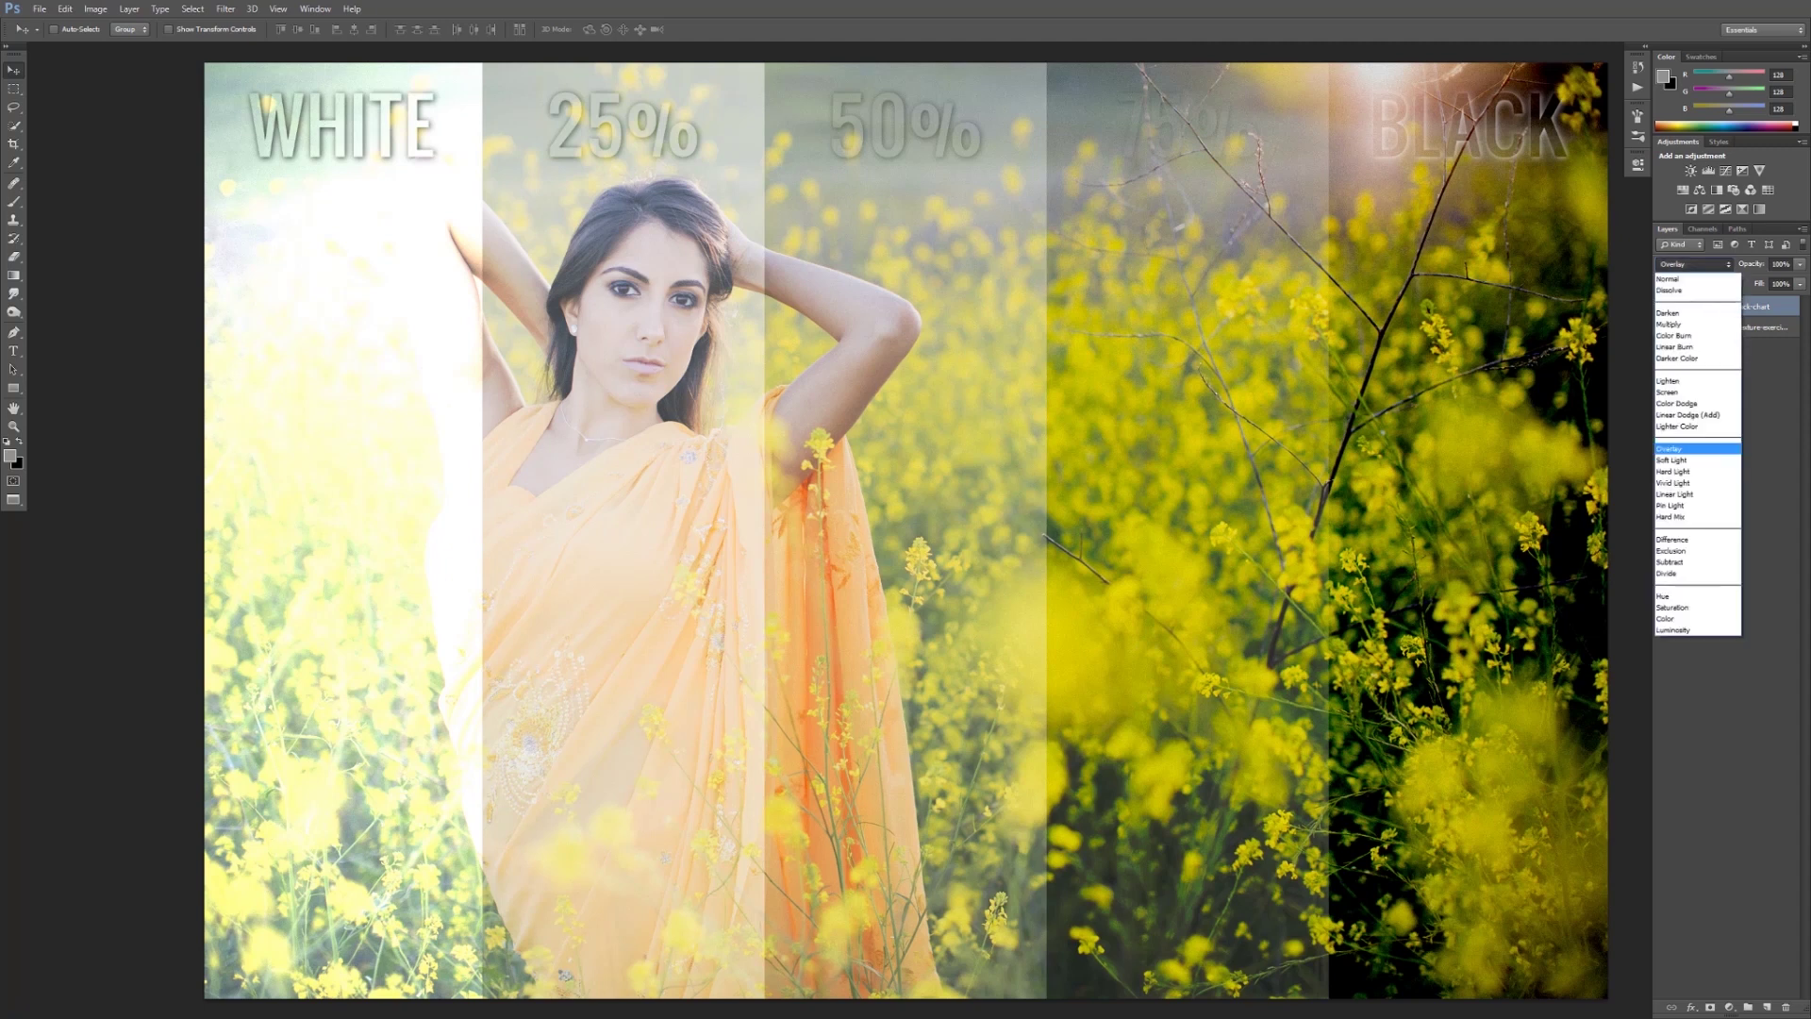
pyautogui.click(1695, 449)
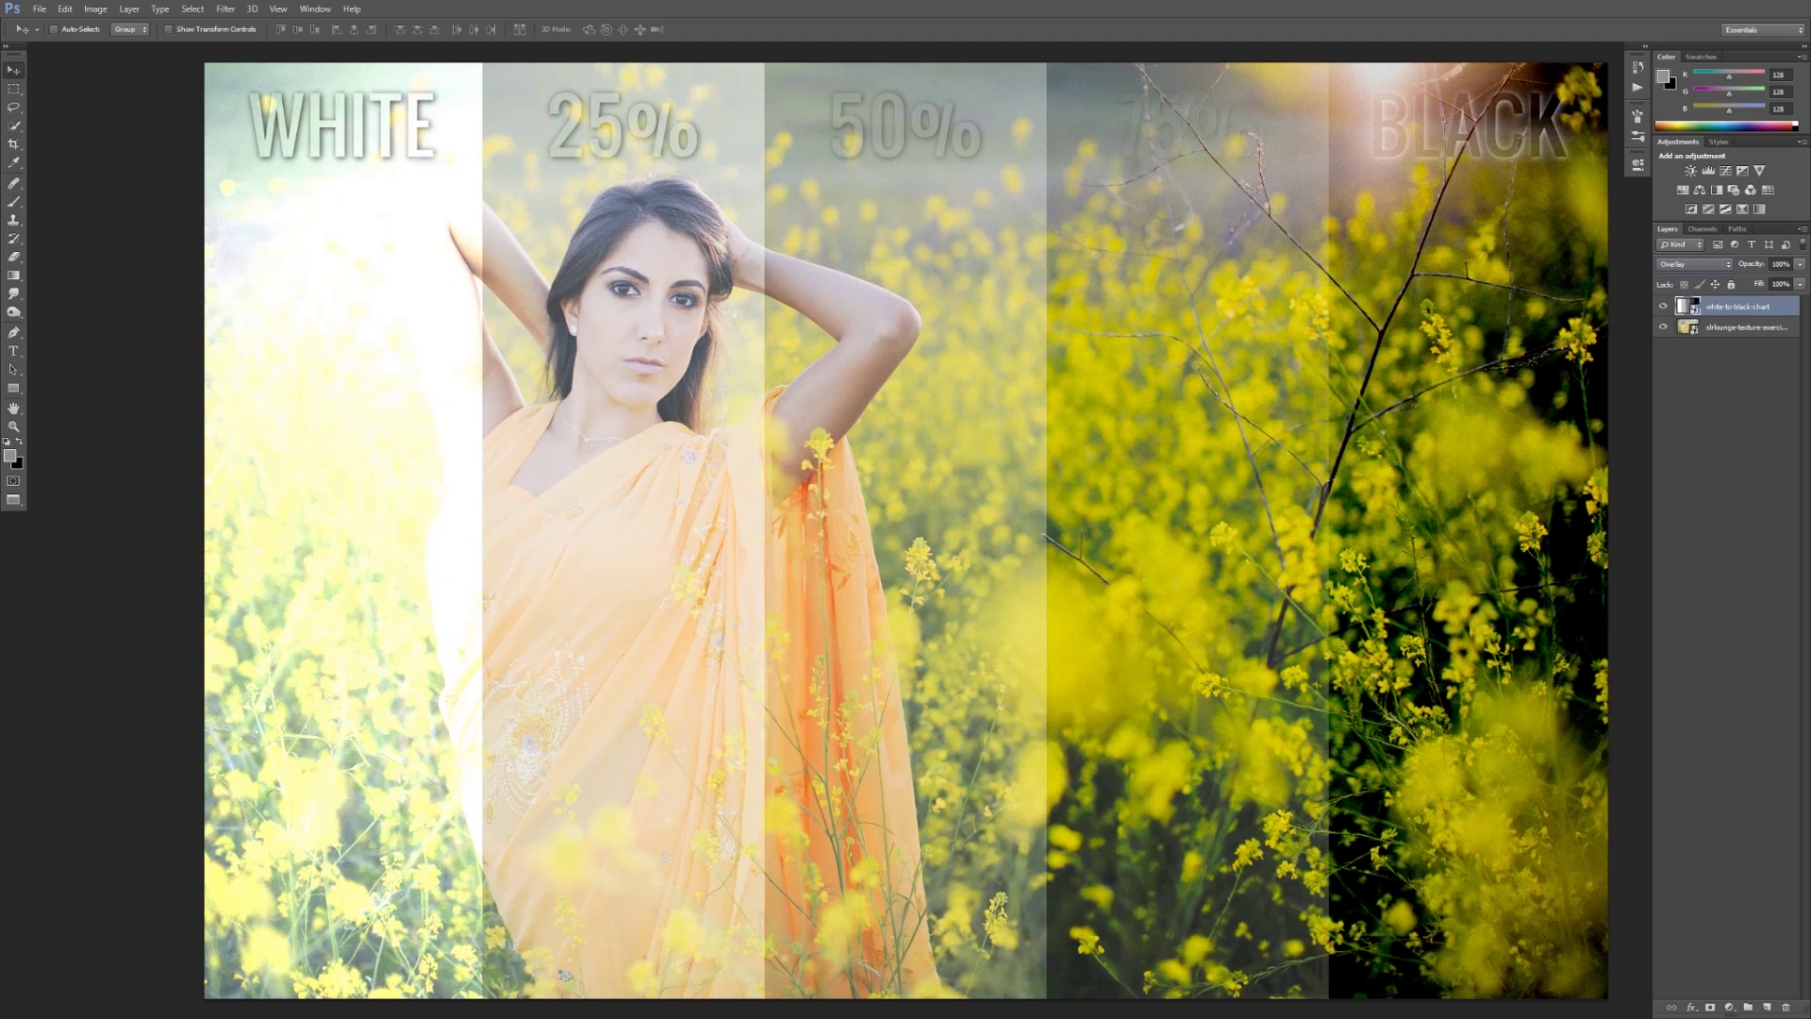
pyautogui.click(1693, 264)
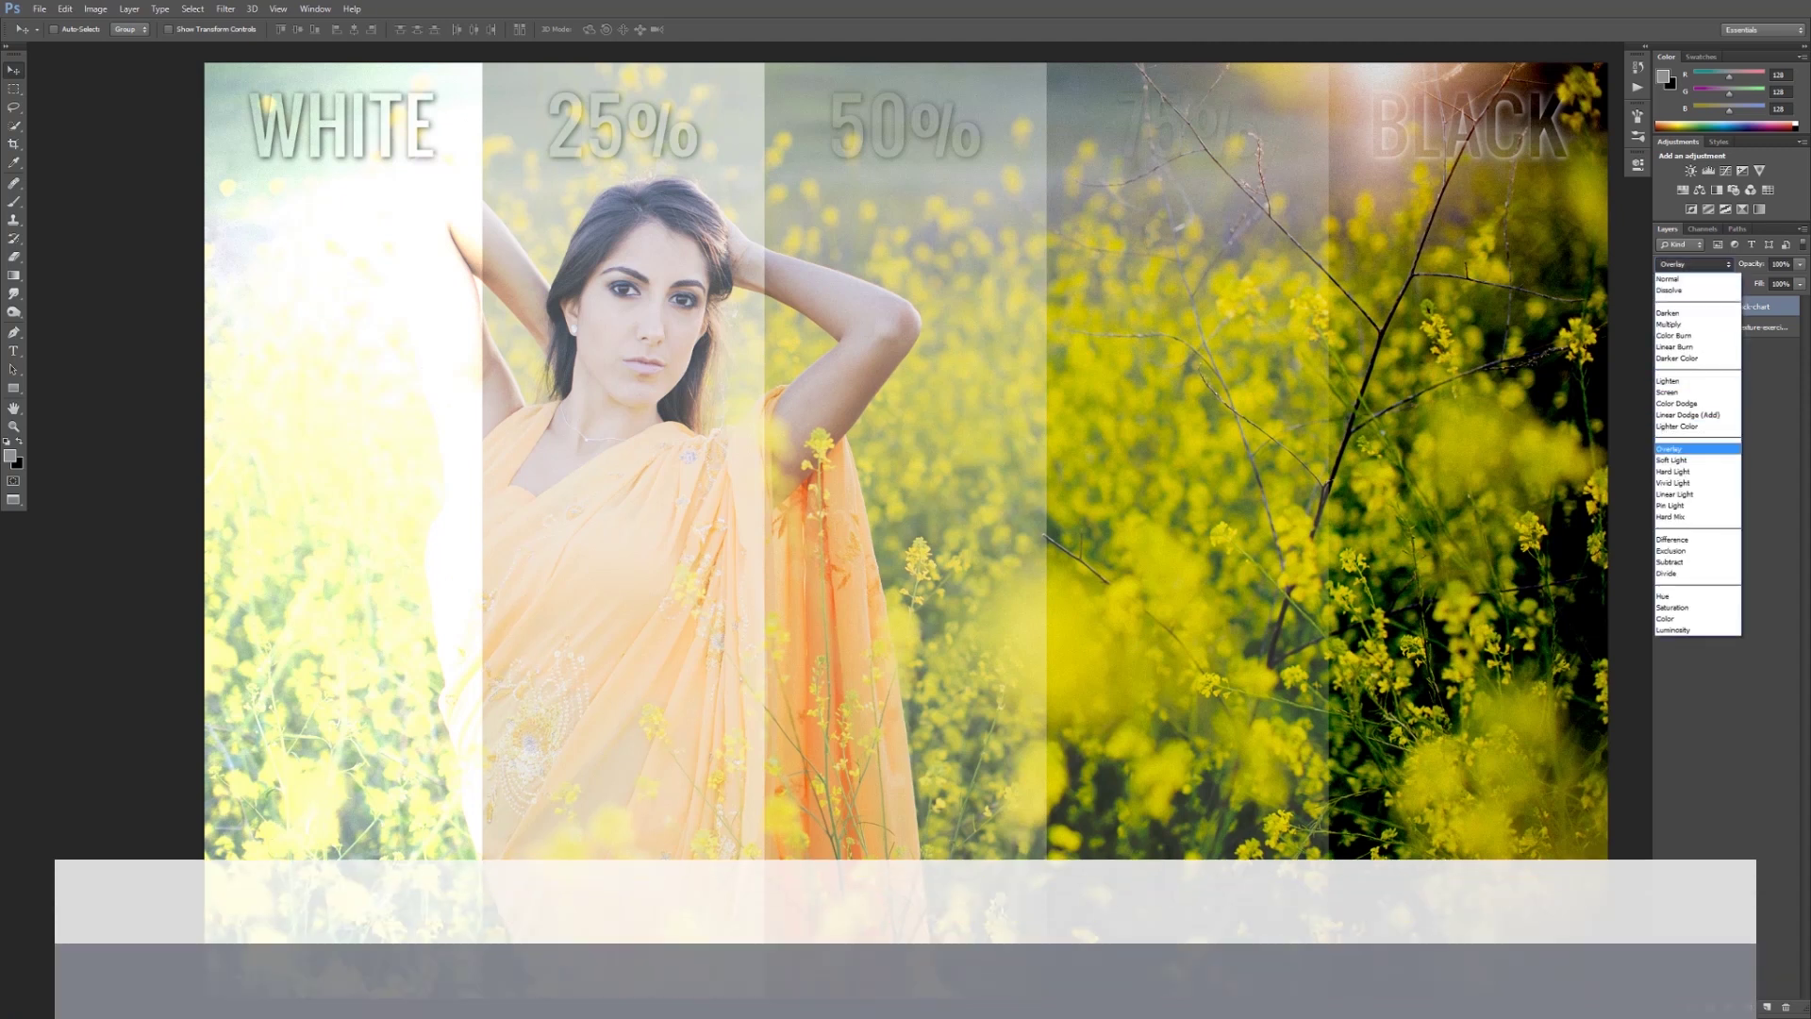
pyautogui.click(1669, 449)
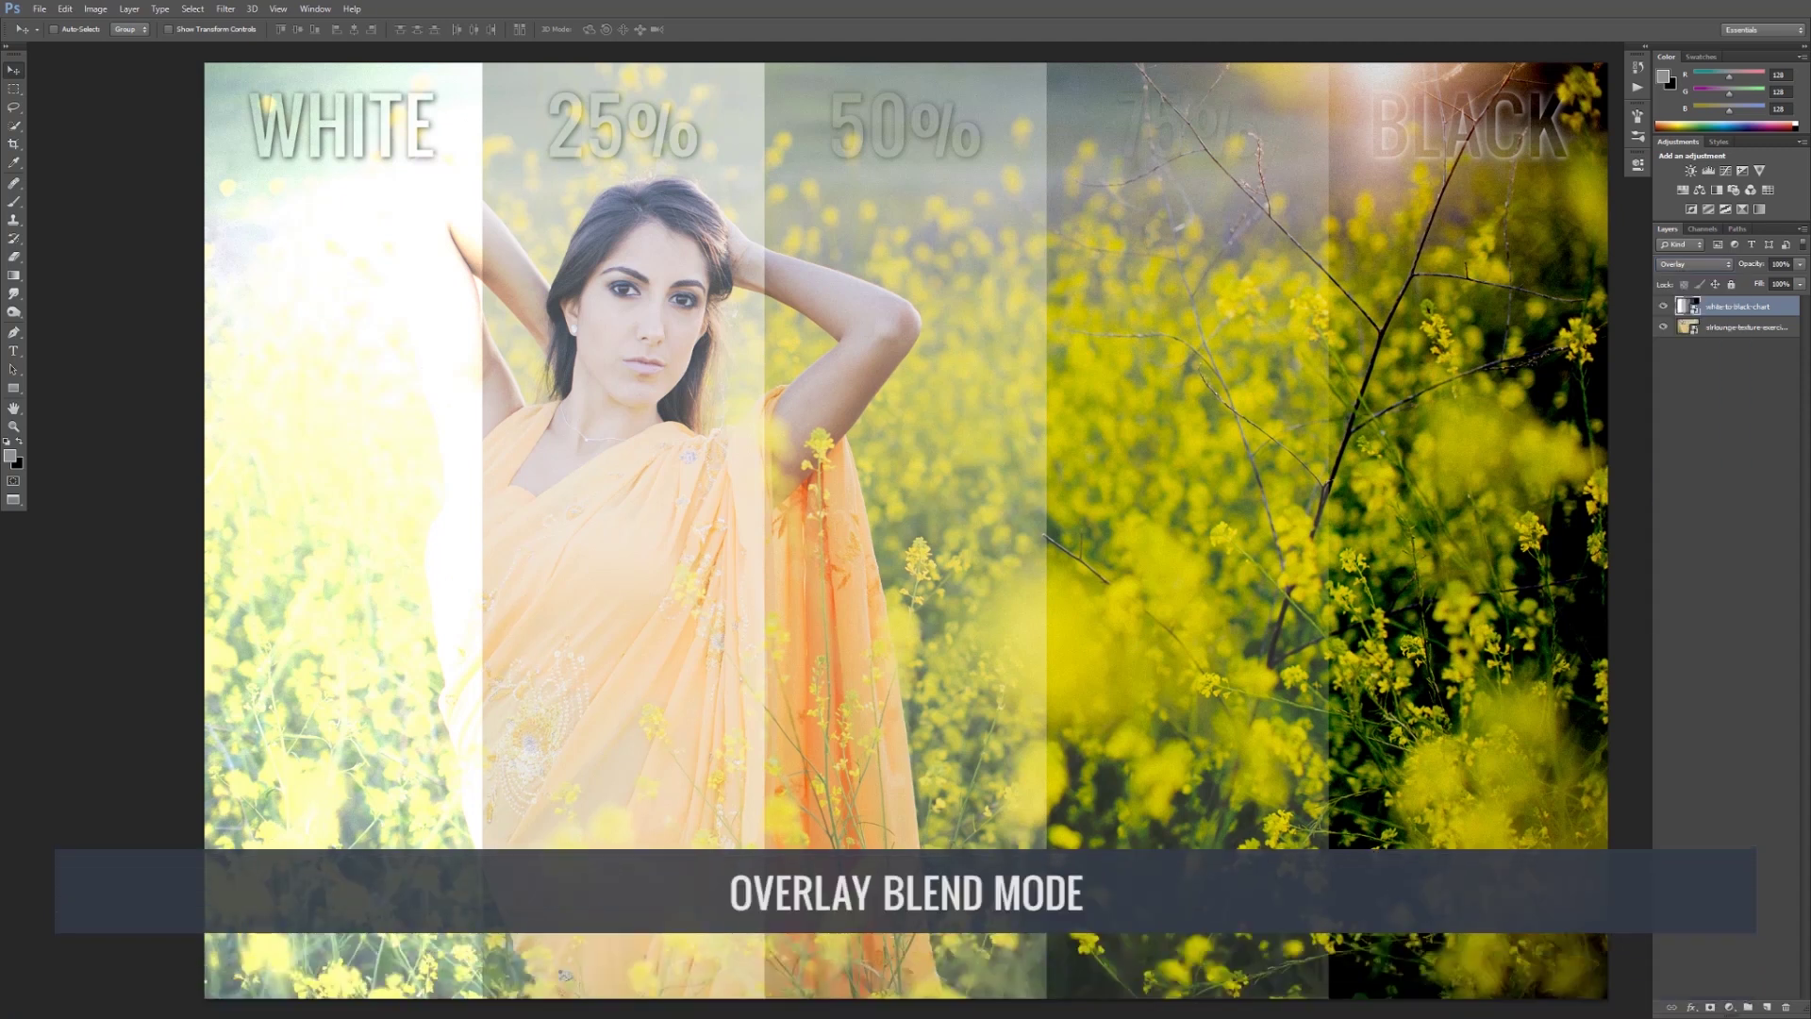
# - Switch the chart layer to Soft Light and then Hard Light, previewing Hard Light at reduced opacity before restoring 100%
pyautogui.press('Down')
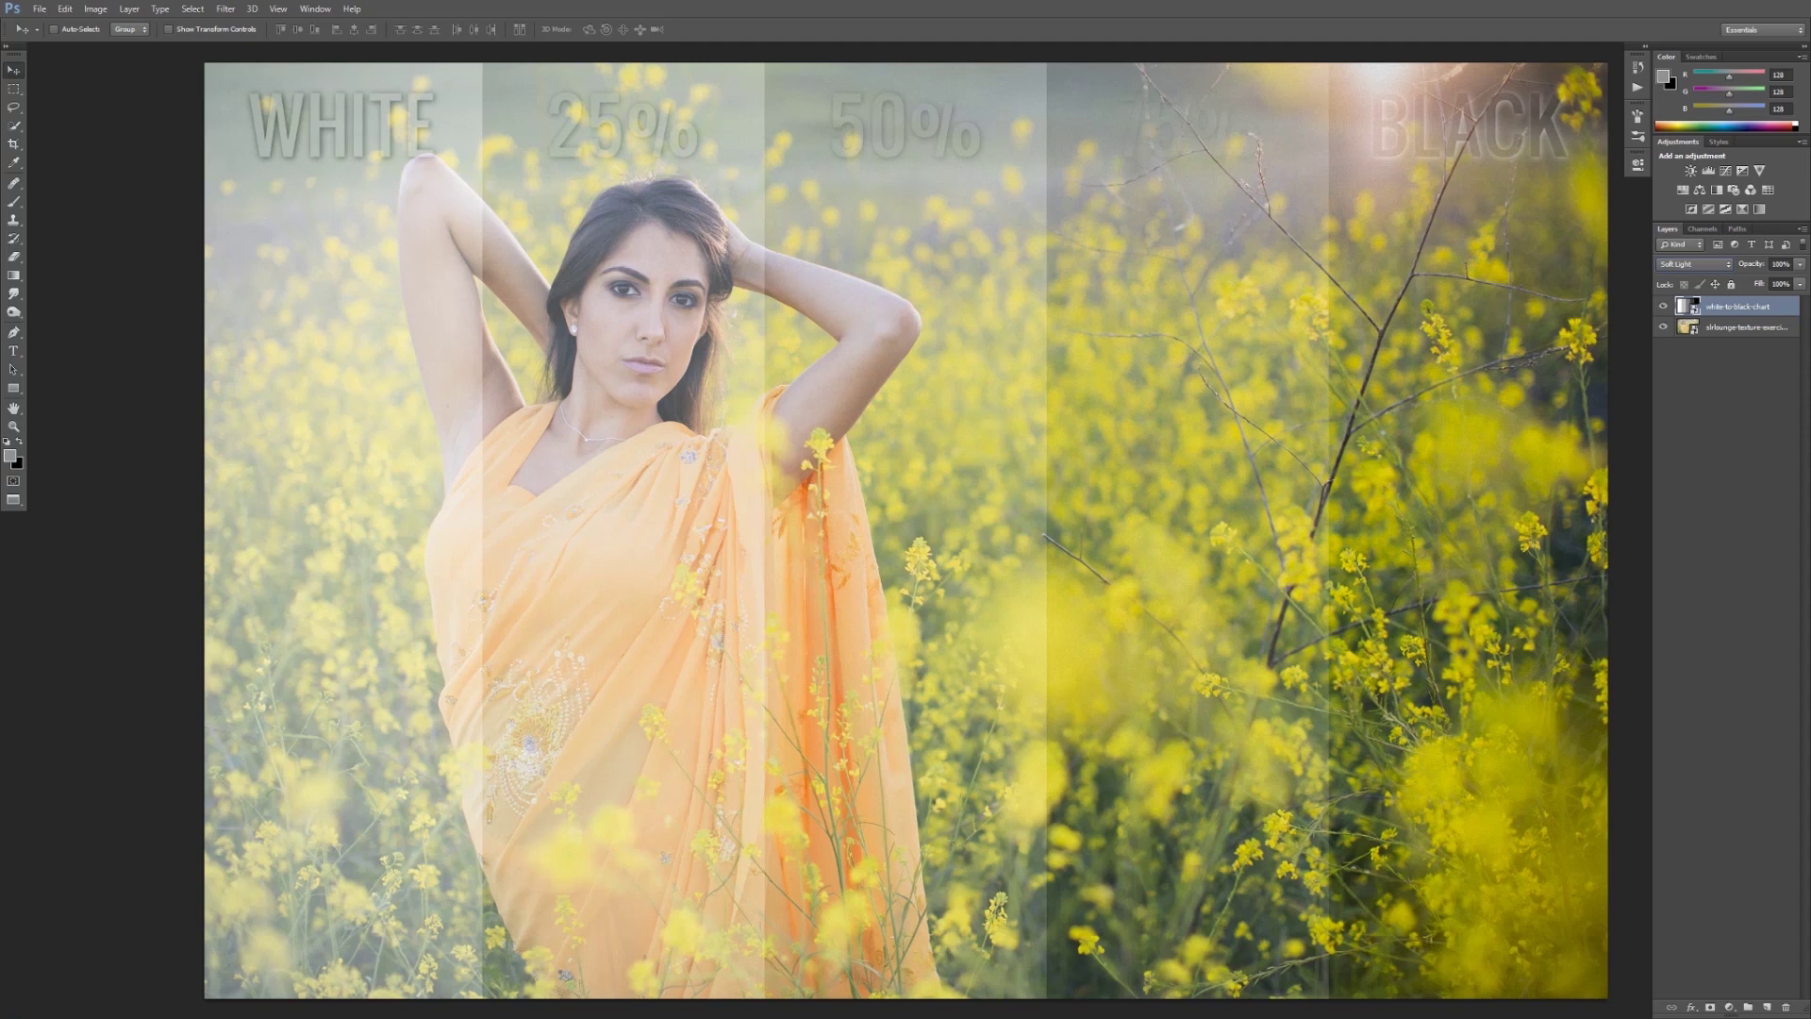
pyautogui.hotkey('shift', '+')
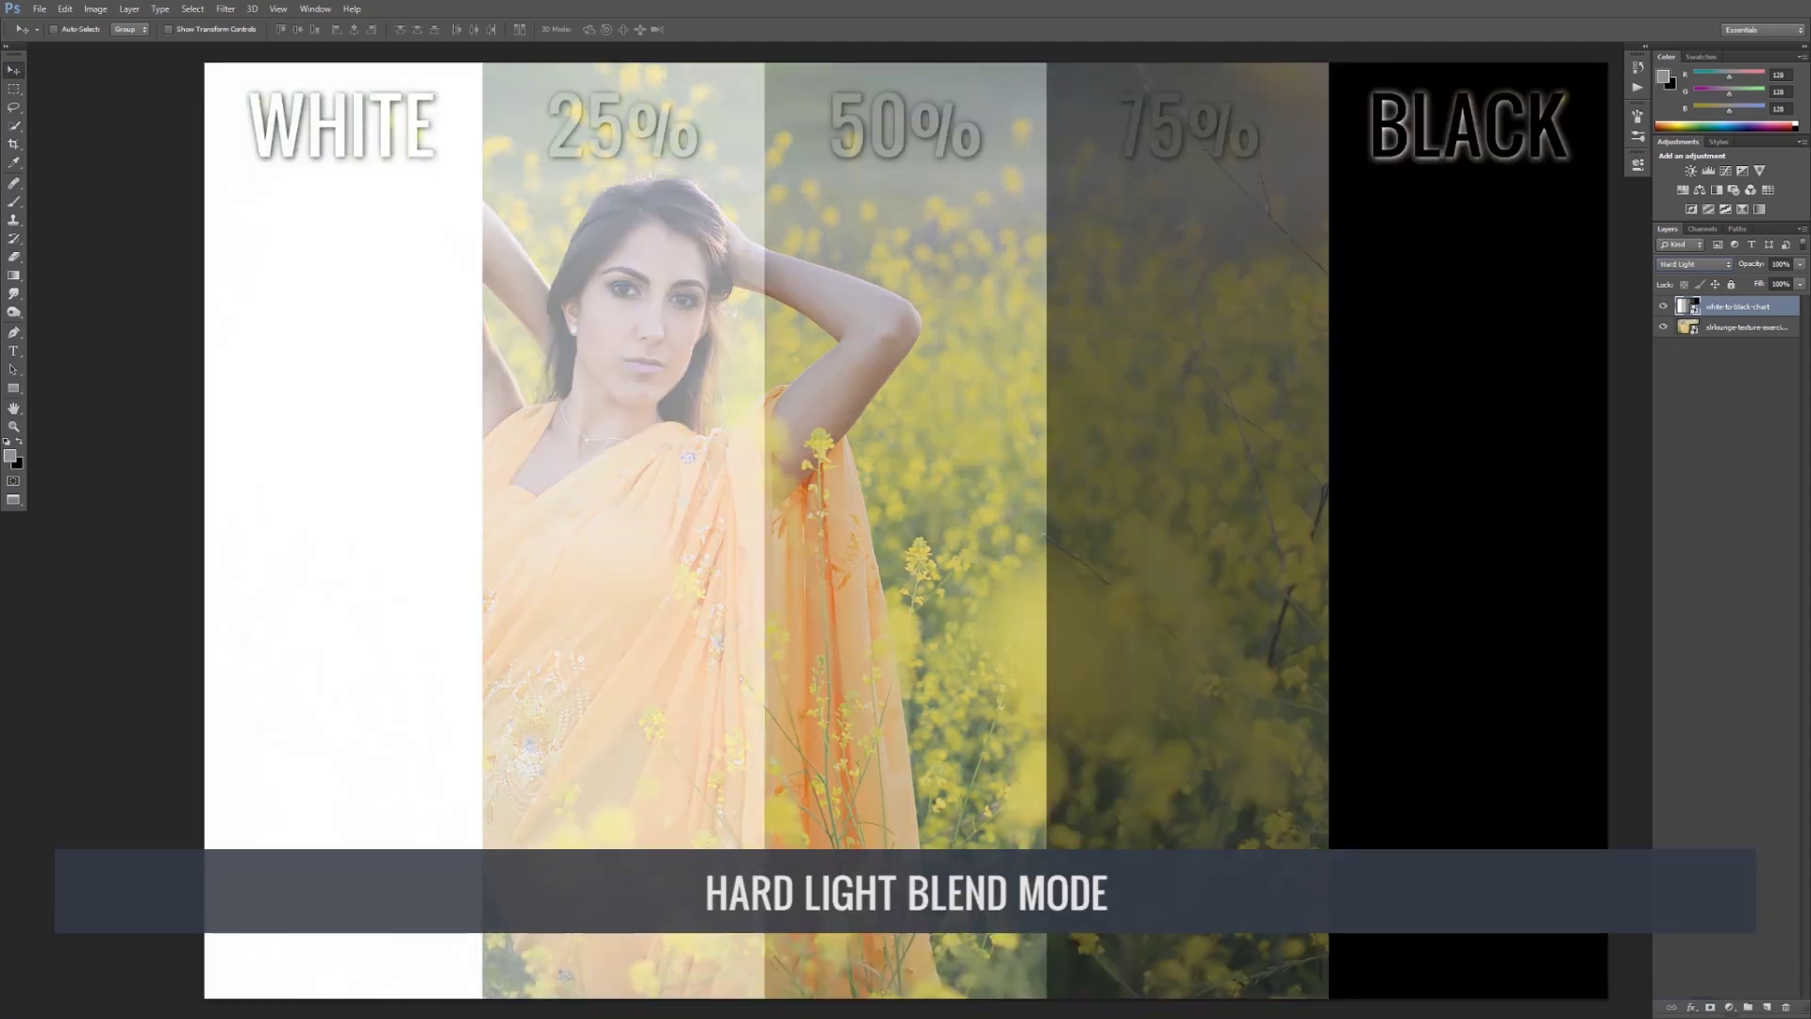
pyautogui.moveTo(1751, 264); pyautogui.dragTo(1736, 264)
pyautogui.write('100')
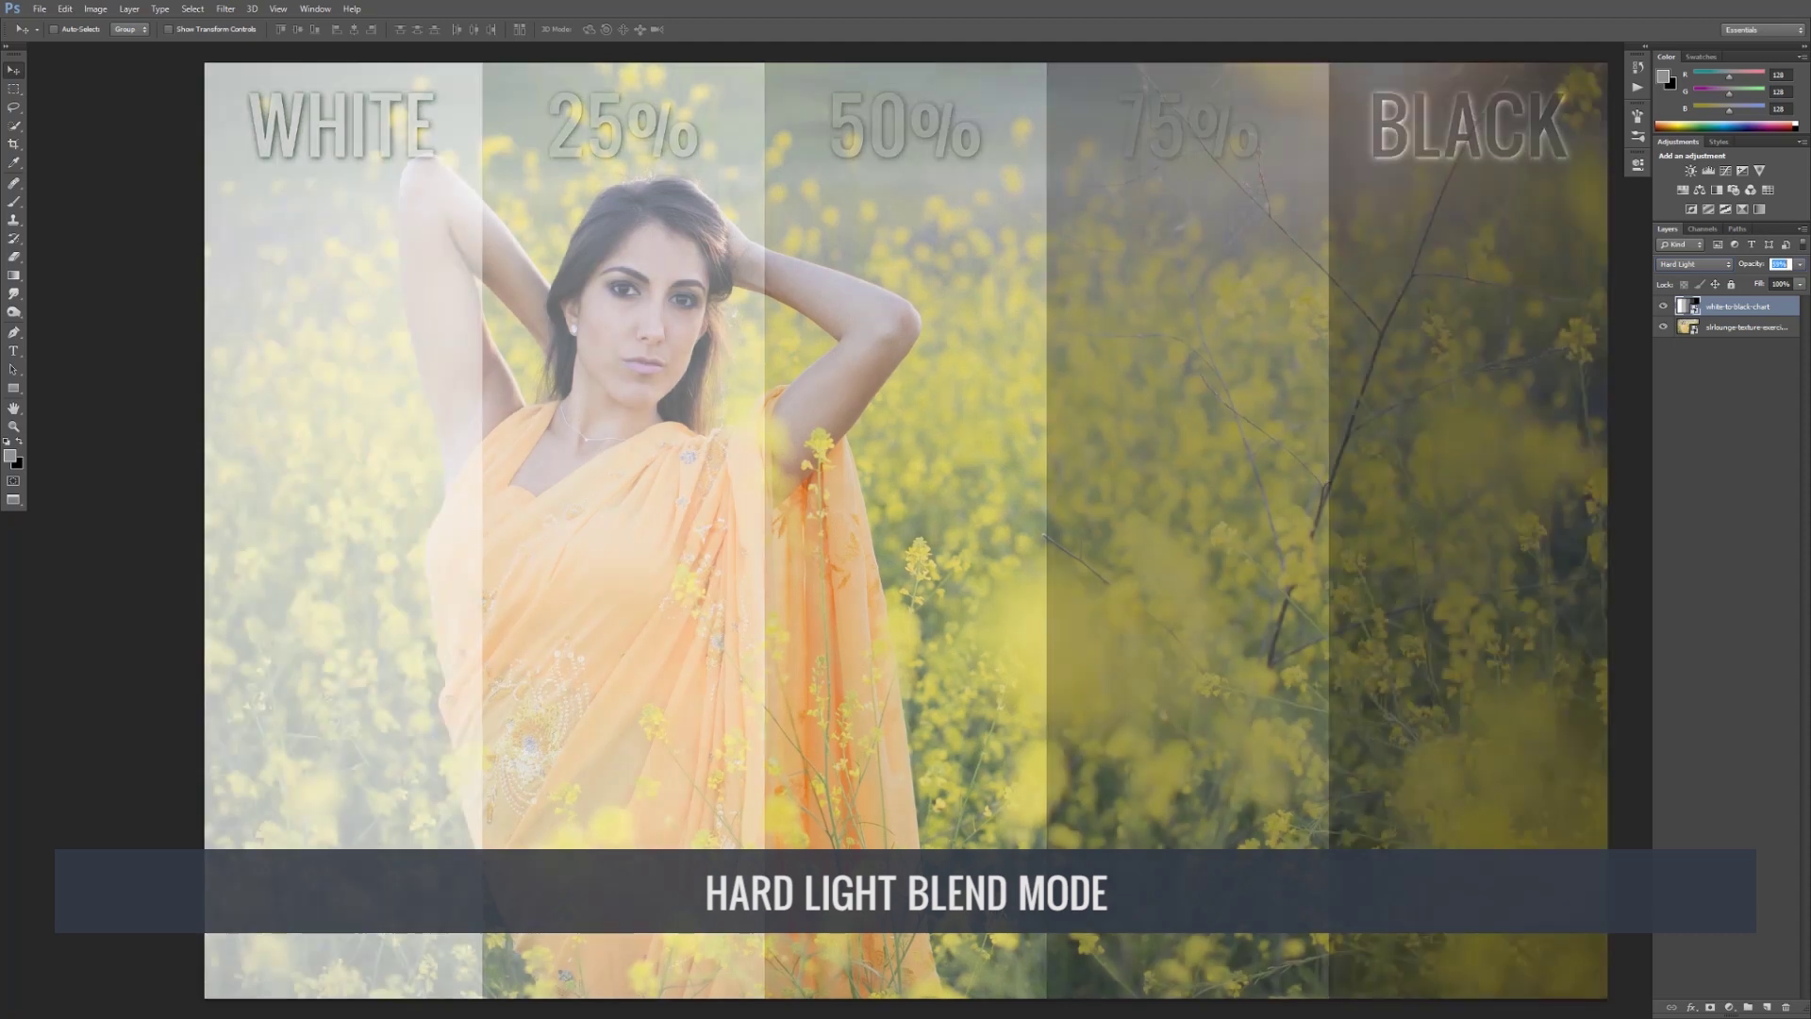
pyautogui.press('Return')
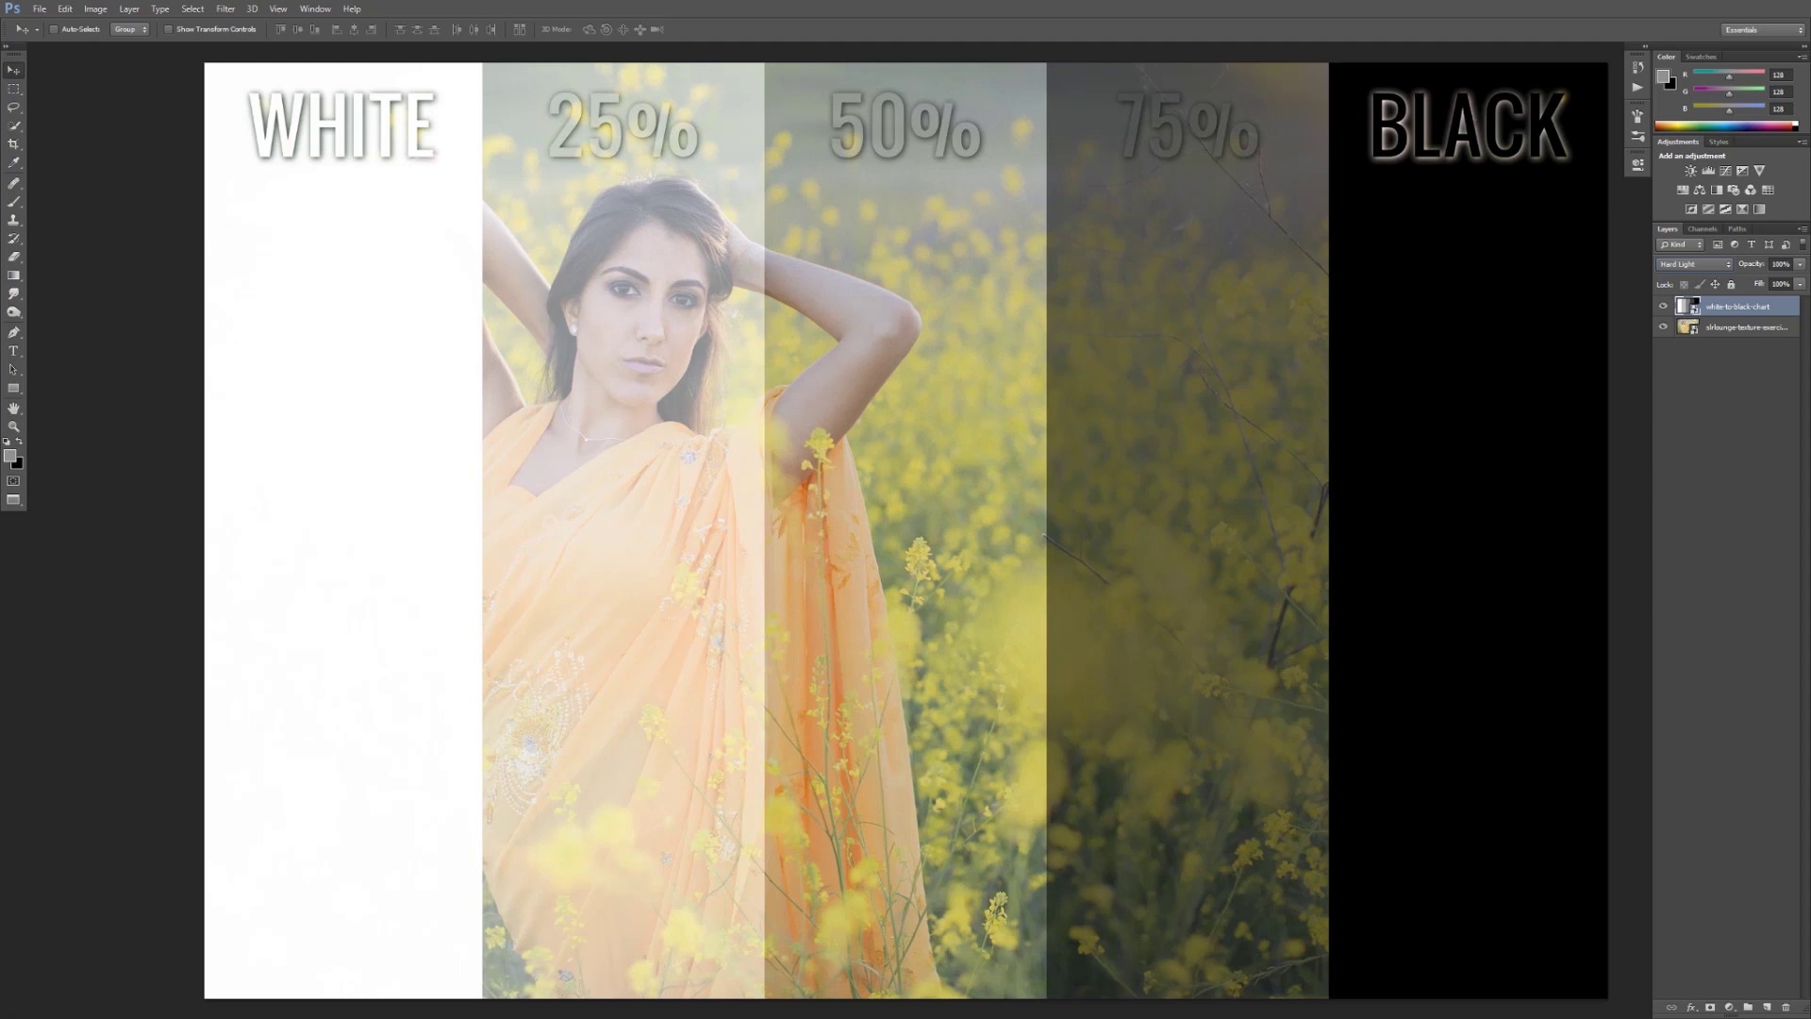
# - Set the chart layer's blend mode to Vivid Light, followed by Linear Light
pyautogui.click(1694, 264)
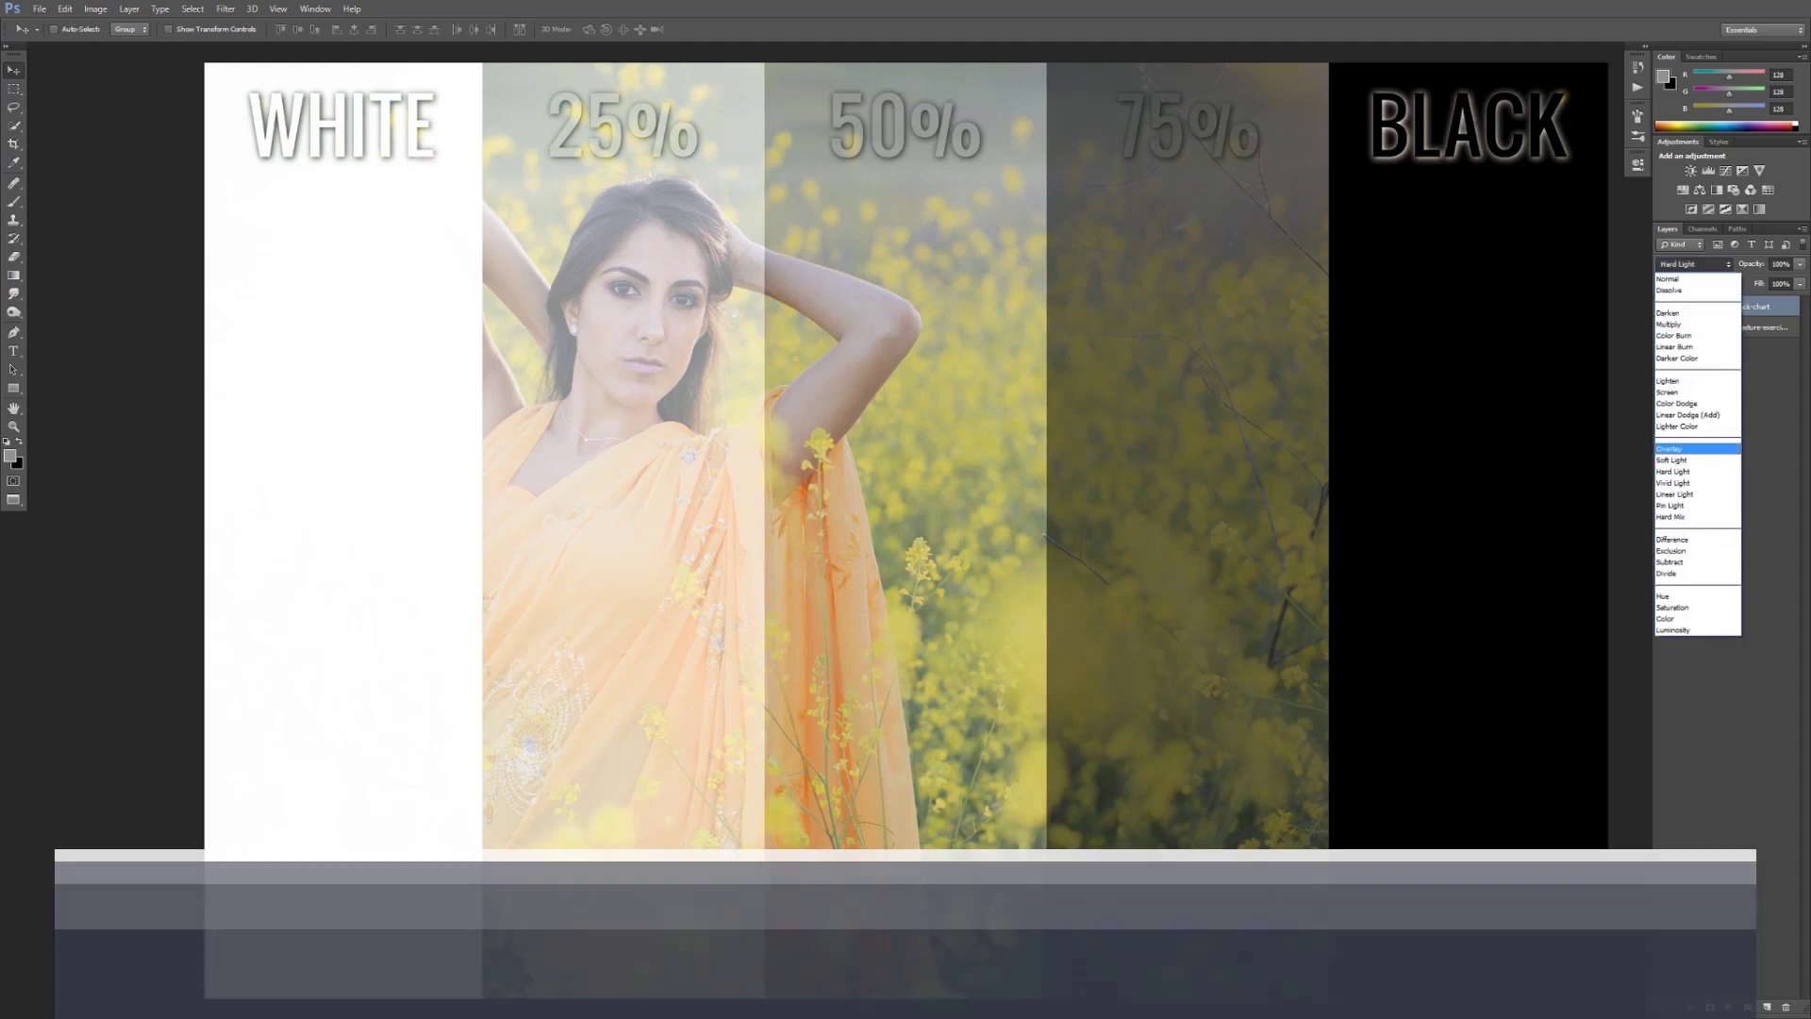
pyautogui.click(1694, 481)
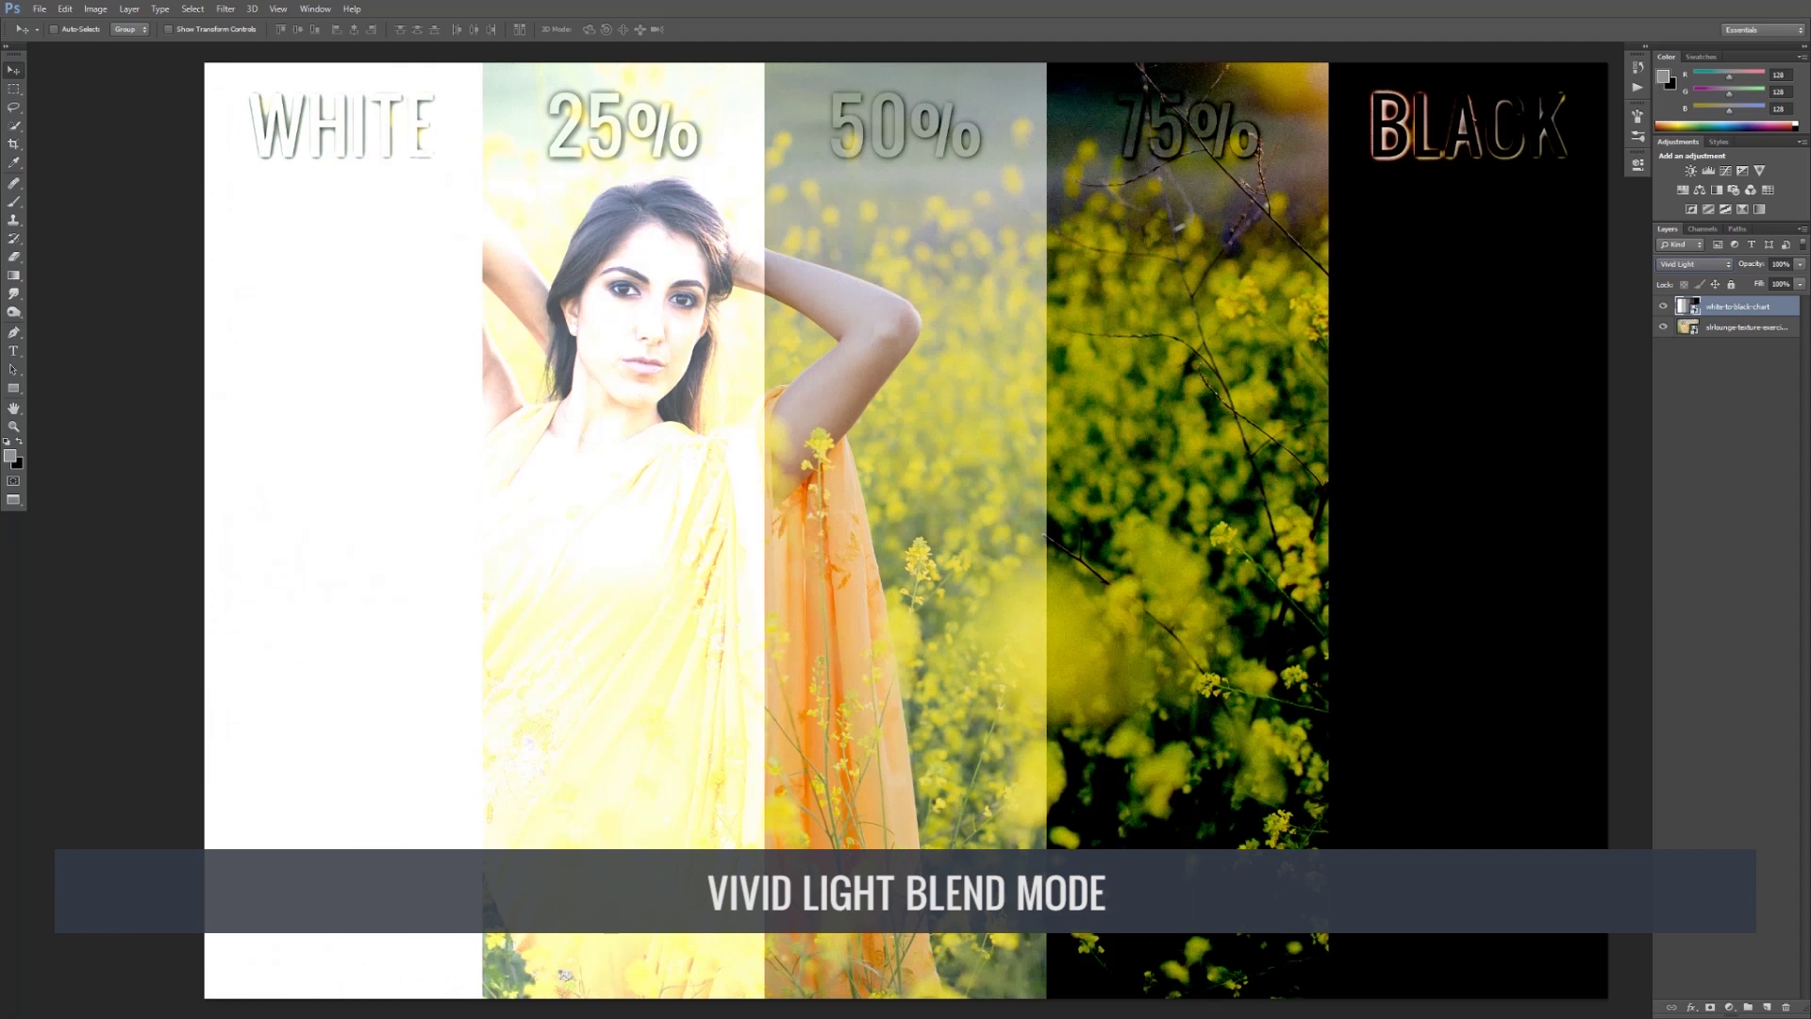
pyautogui.click(1693, 264)
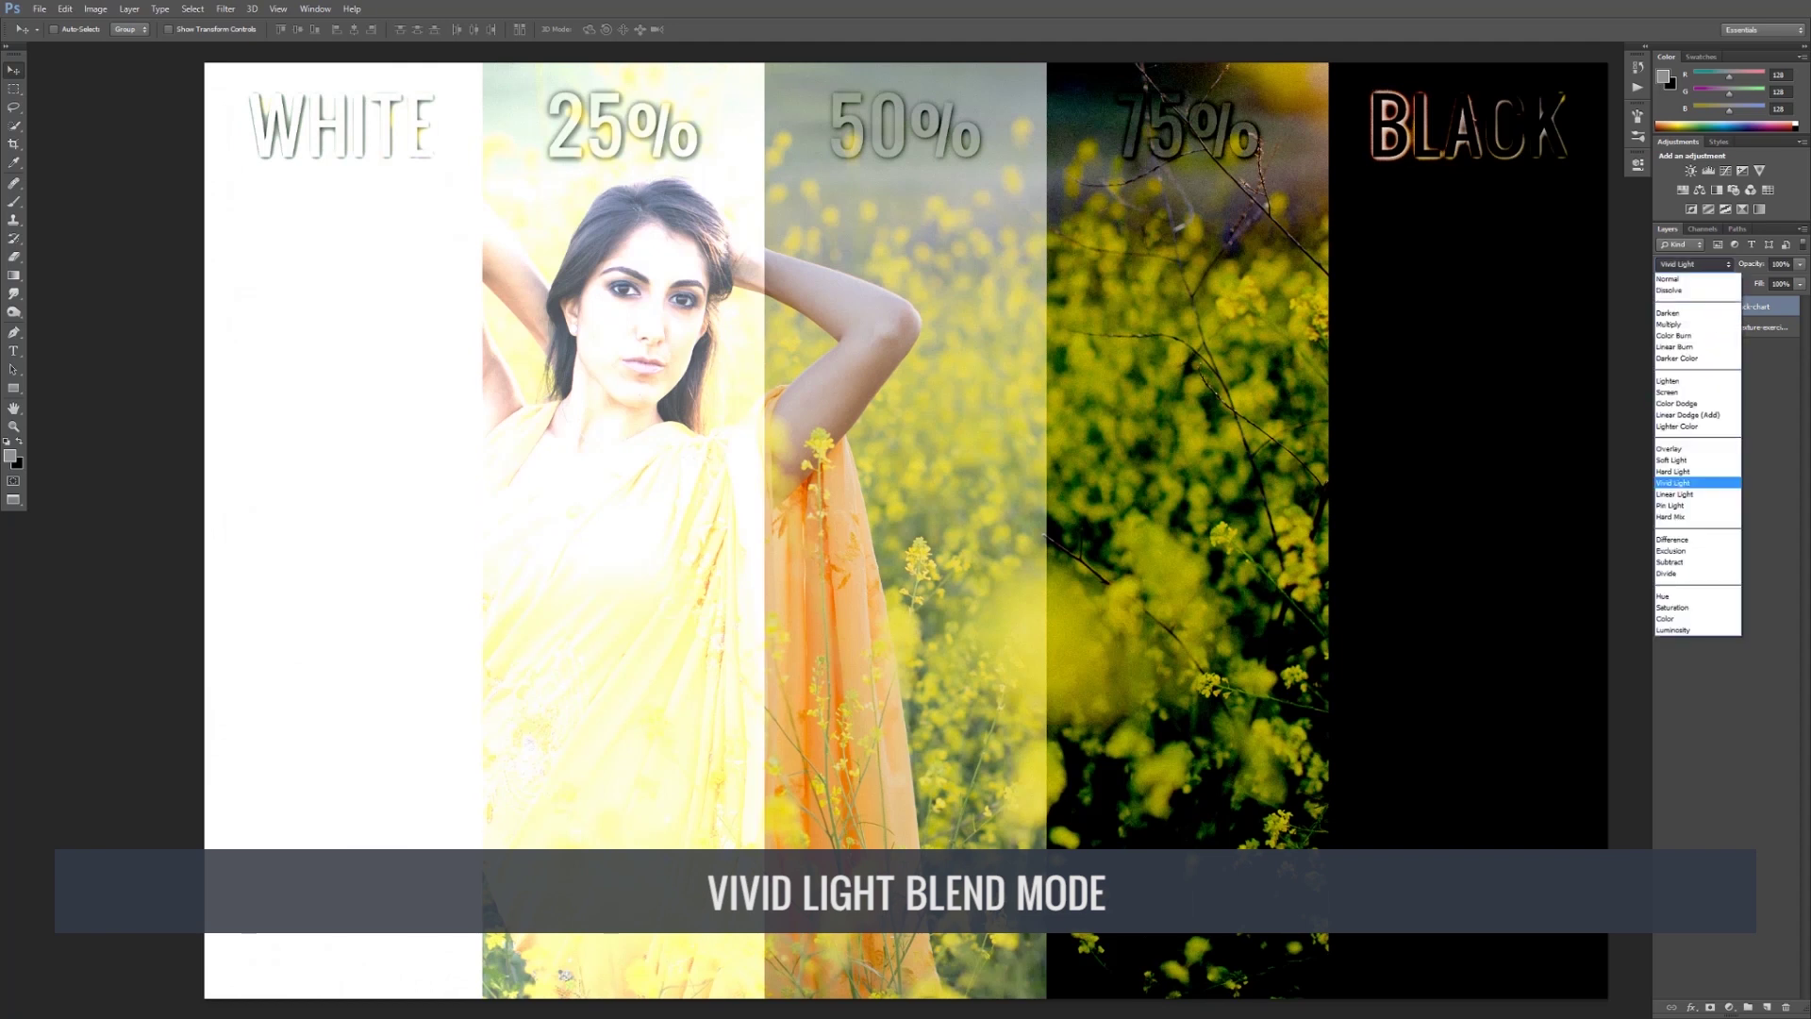
pyautogui.click(1688, 482)
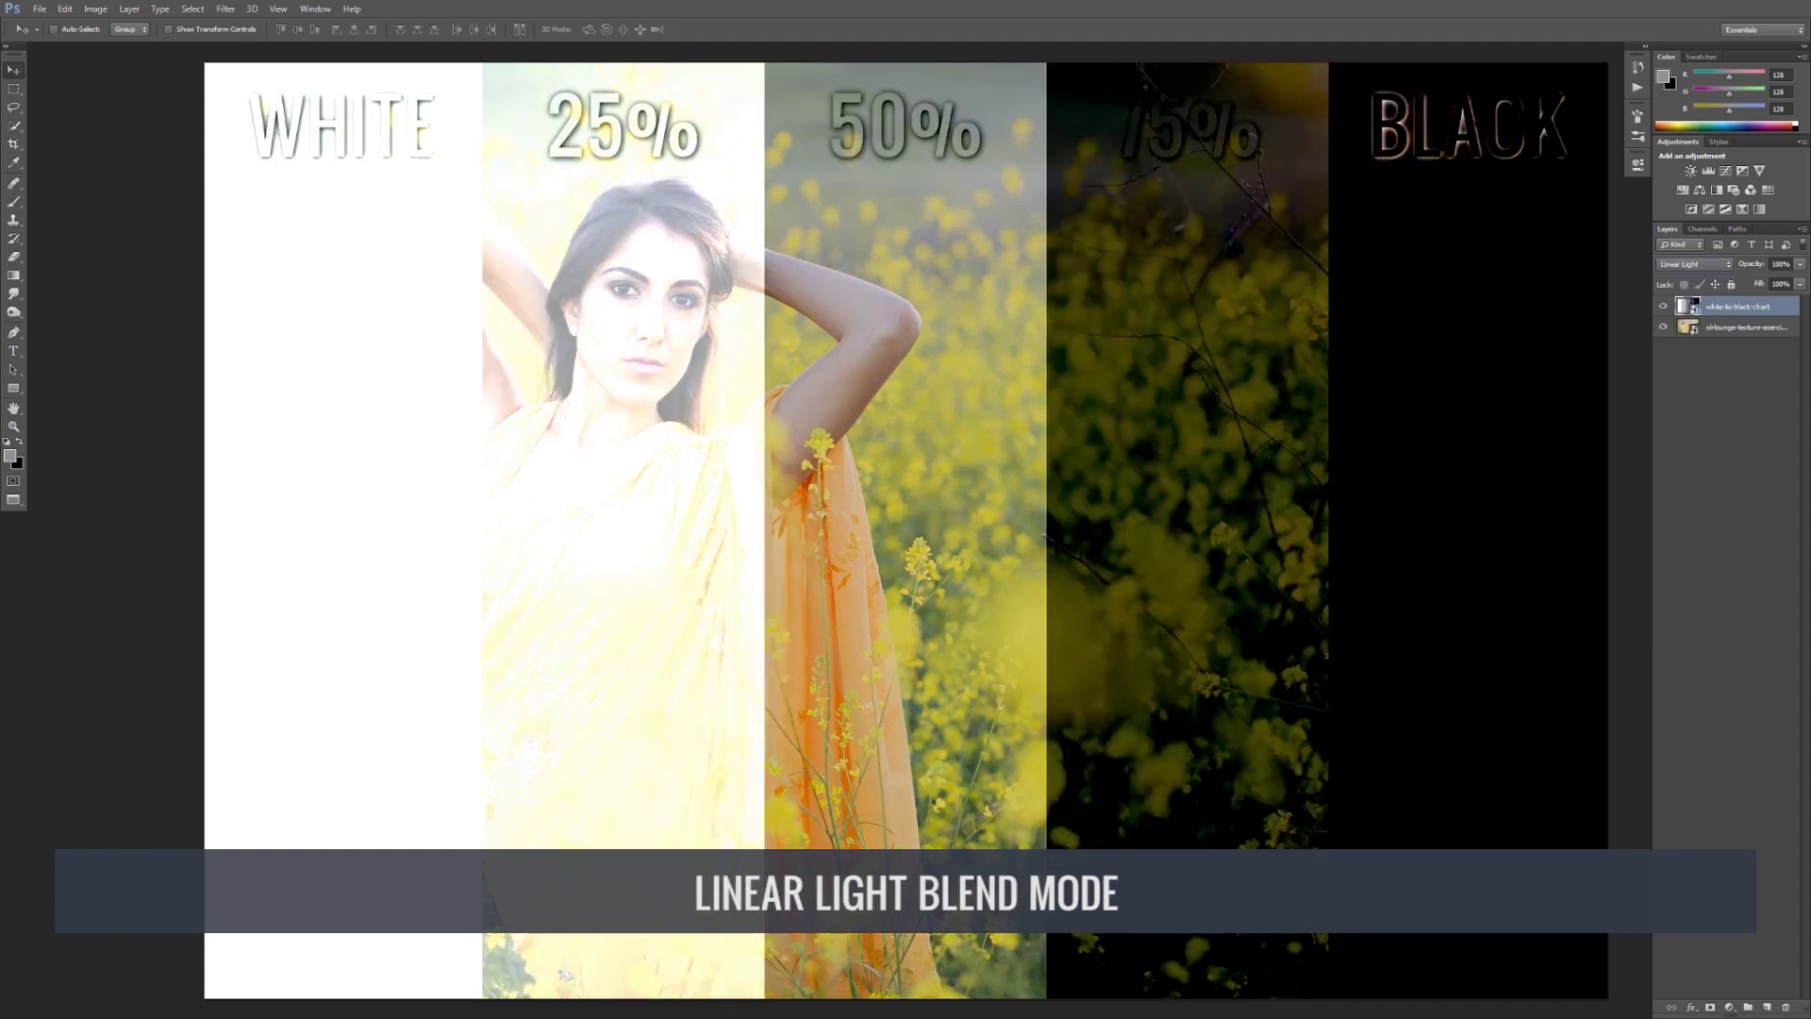
# - Change the chart layer's blend mode to Pin Light, followed by Hard Mix
pyautogui.click(1693, 264)
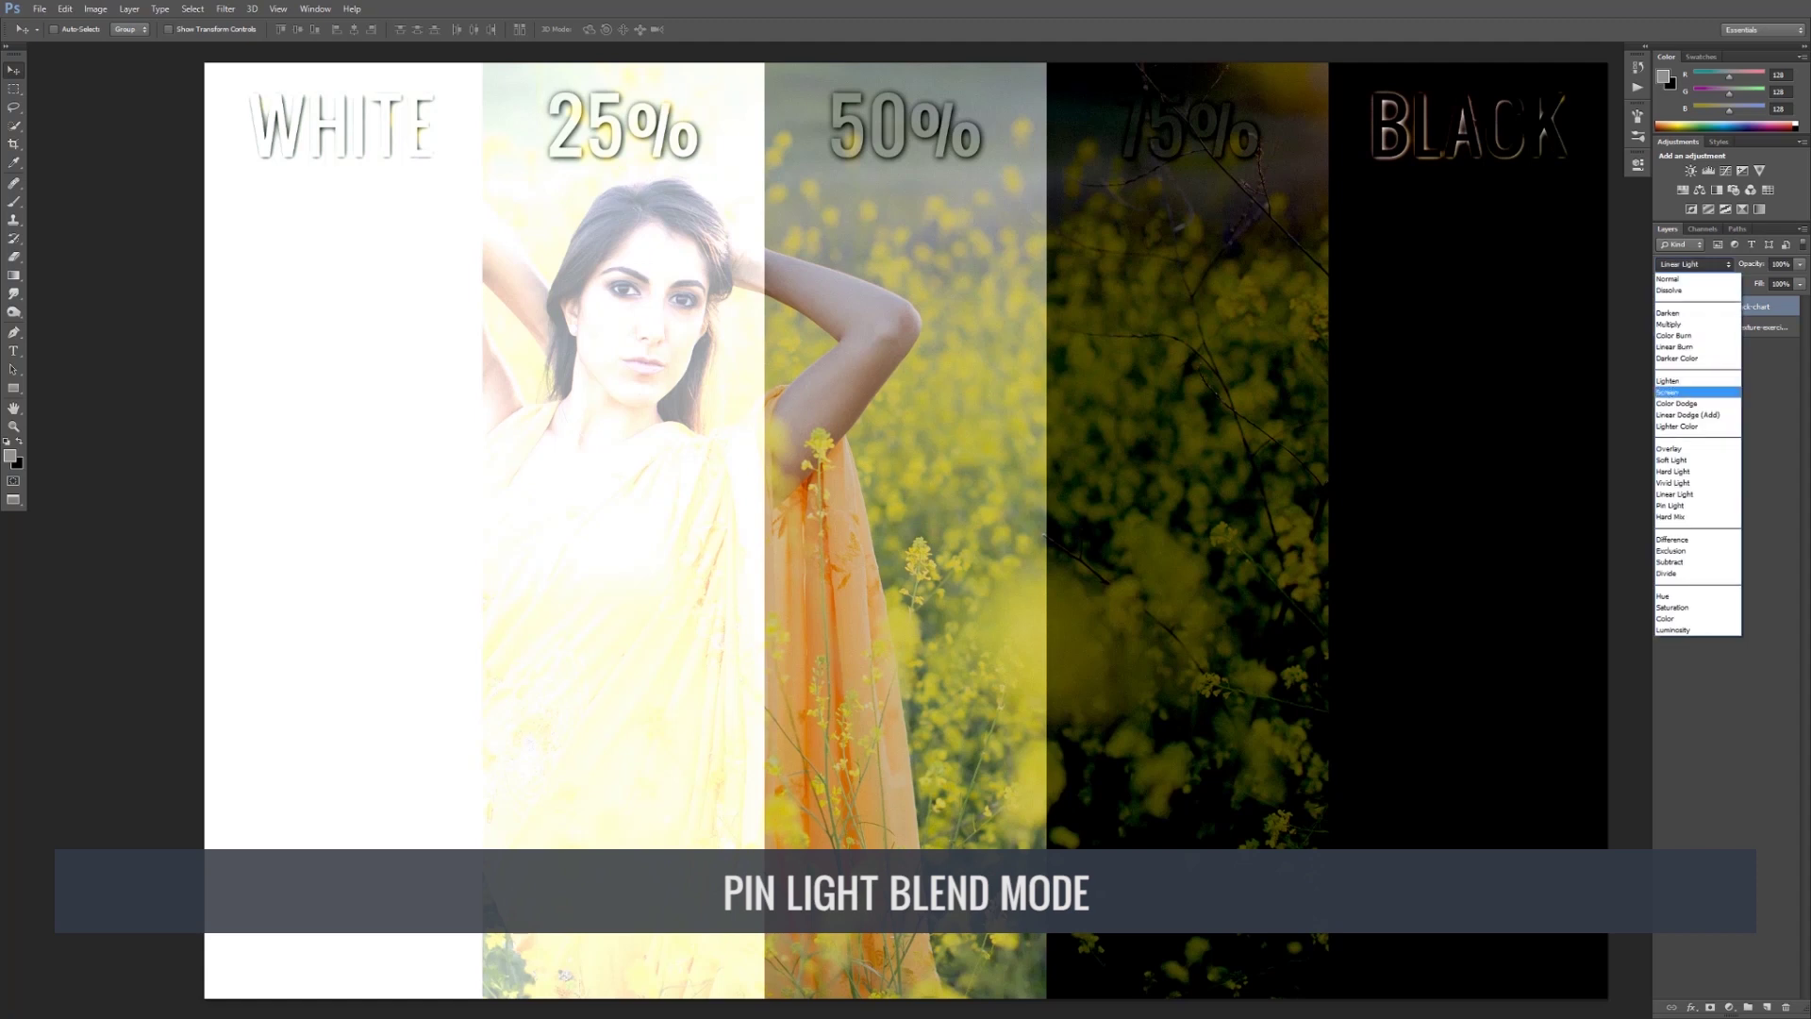
pyautogui.click(1689, 505)
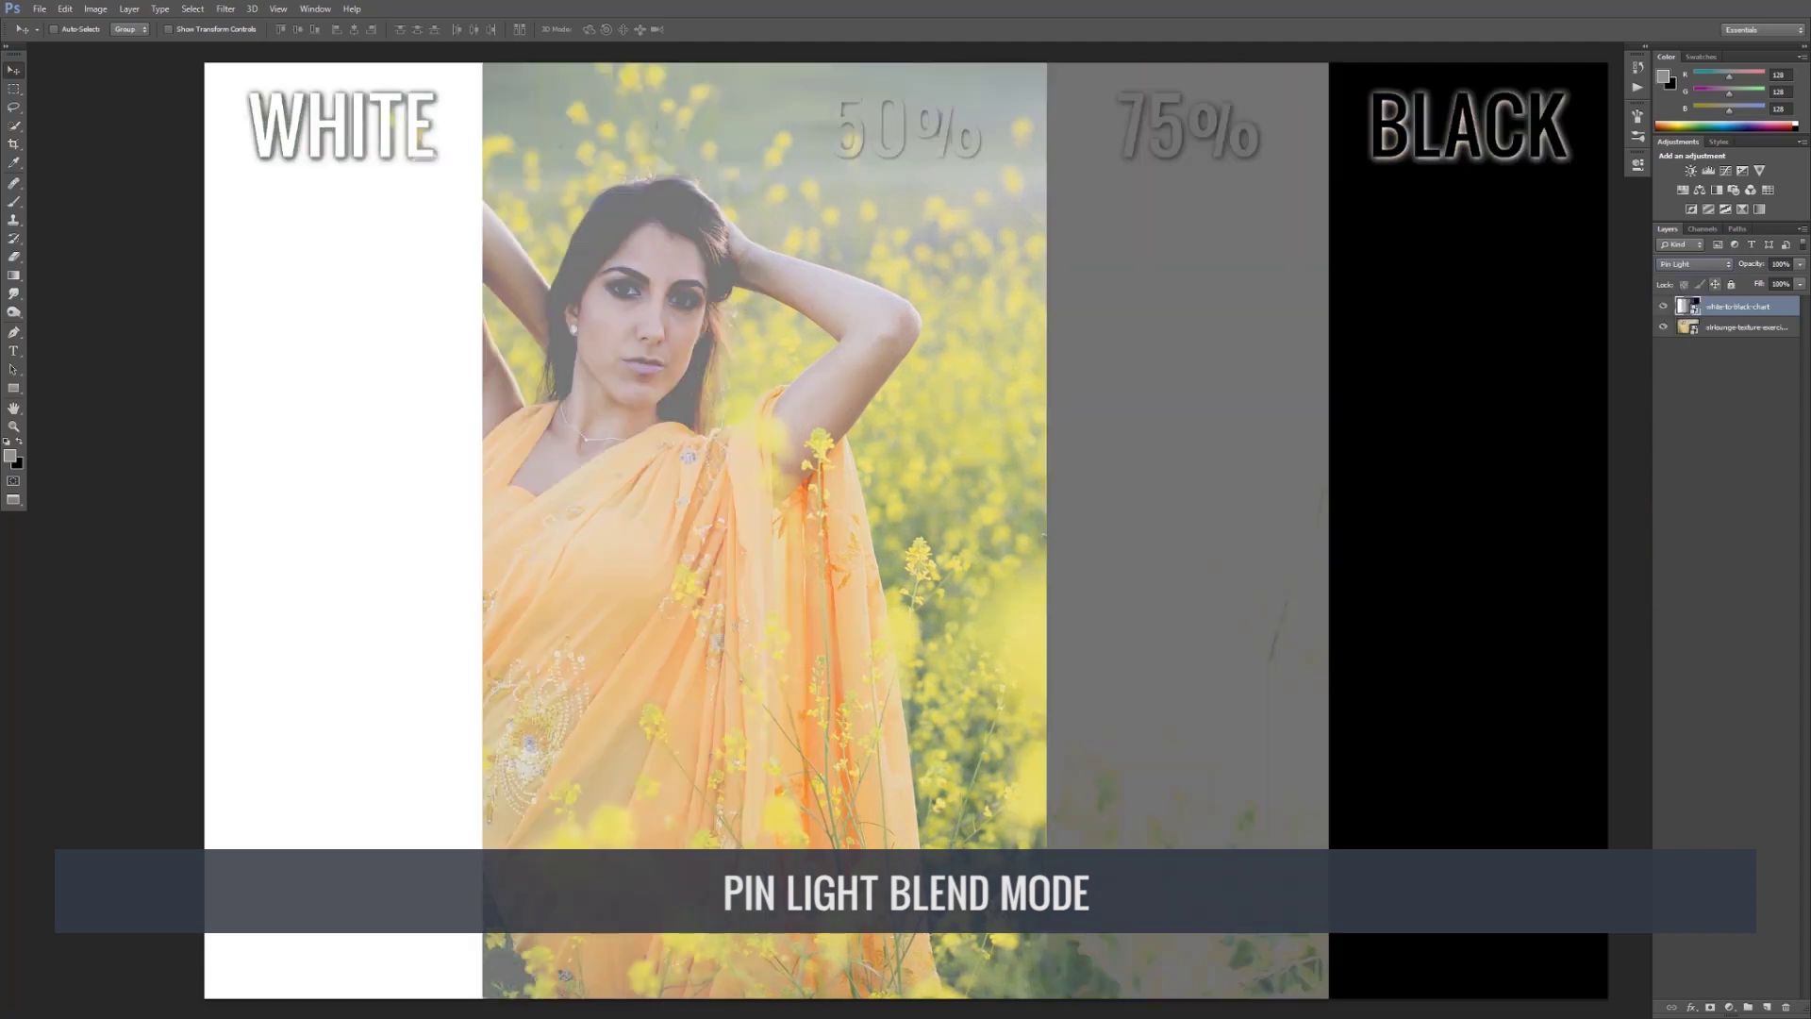
pyautogui.click(1695, 264)
pyautogui.click(1674, 517)
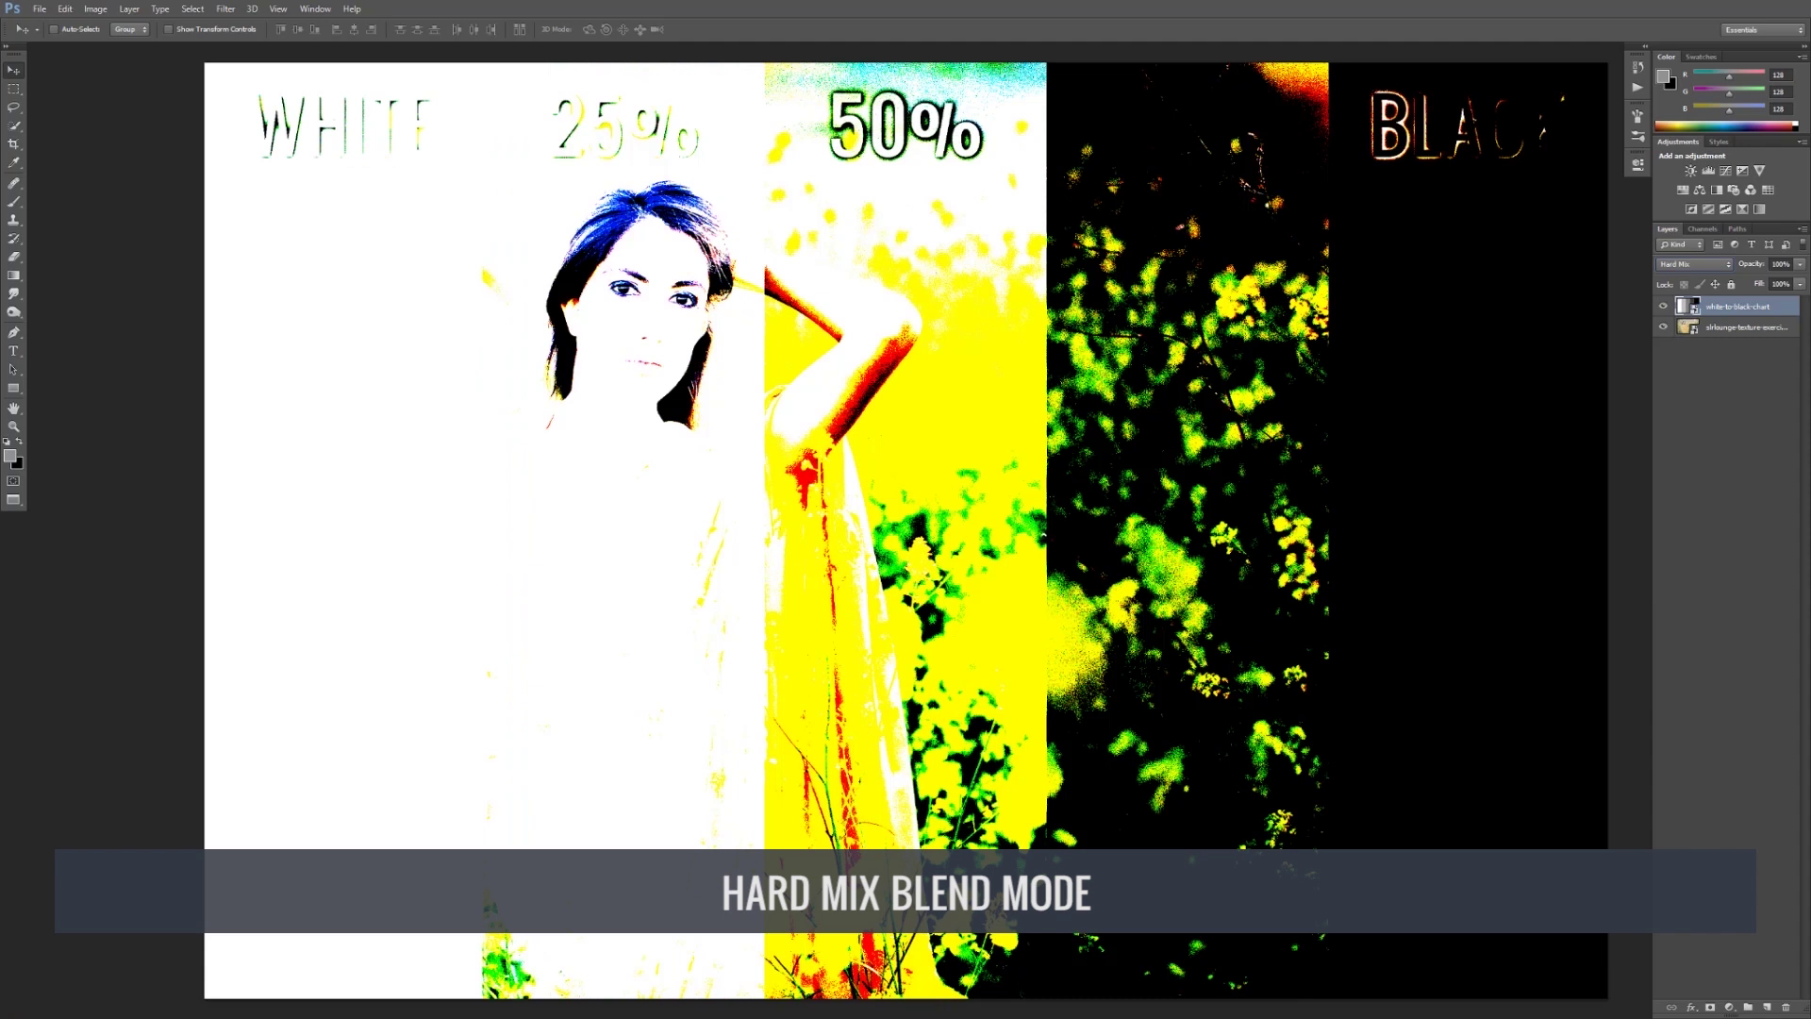
# - Step the chart layer through the inversion and comparison blend modes: Difference, Exclusion, Subtract and Divide
pyautogui.click(1693, 264)
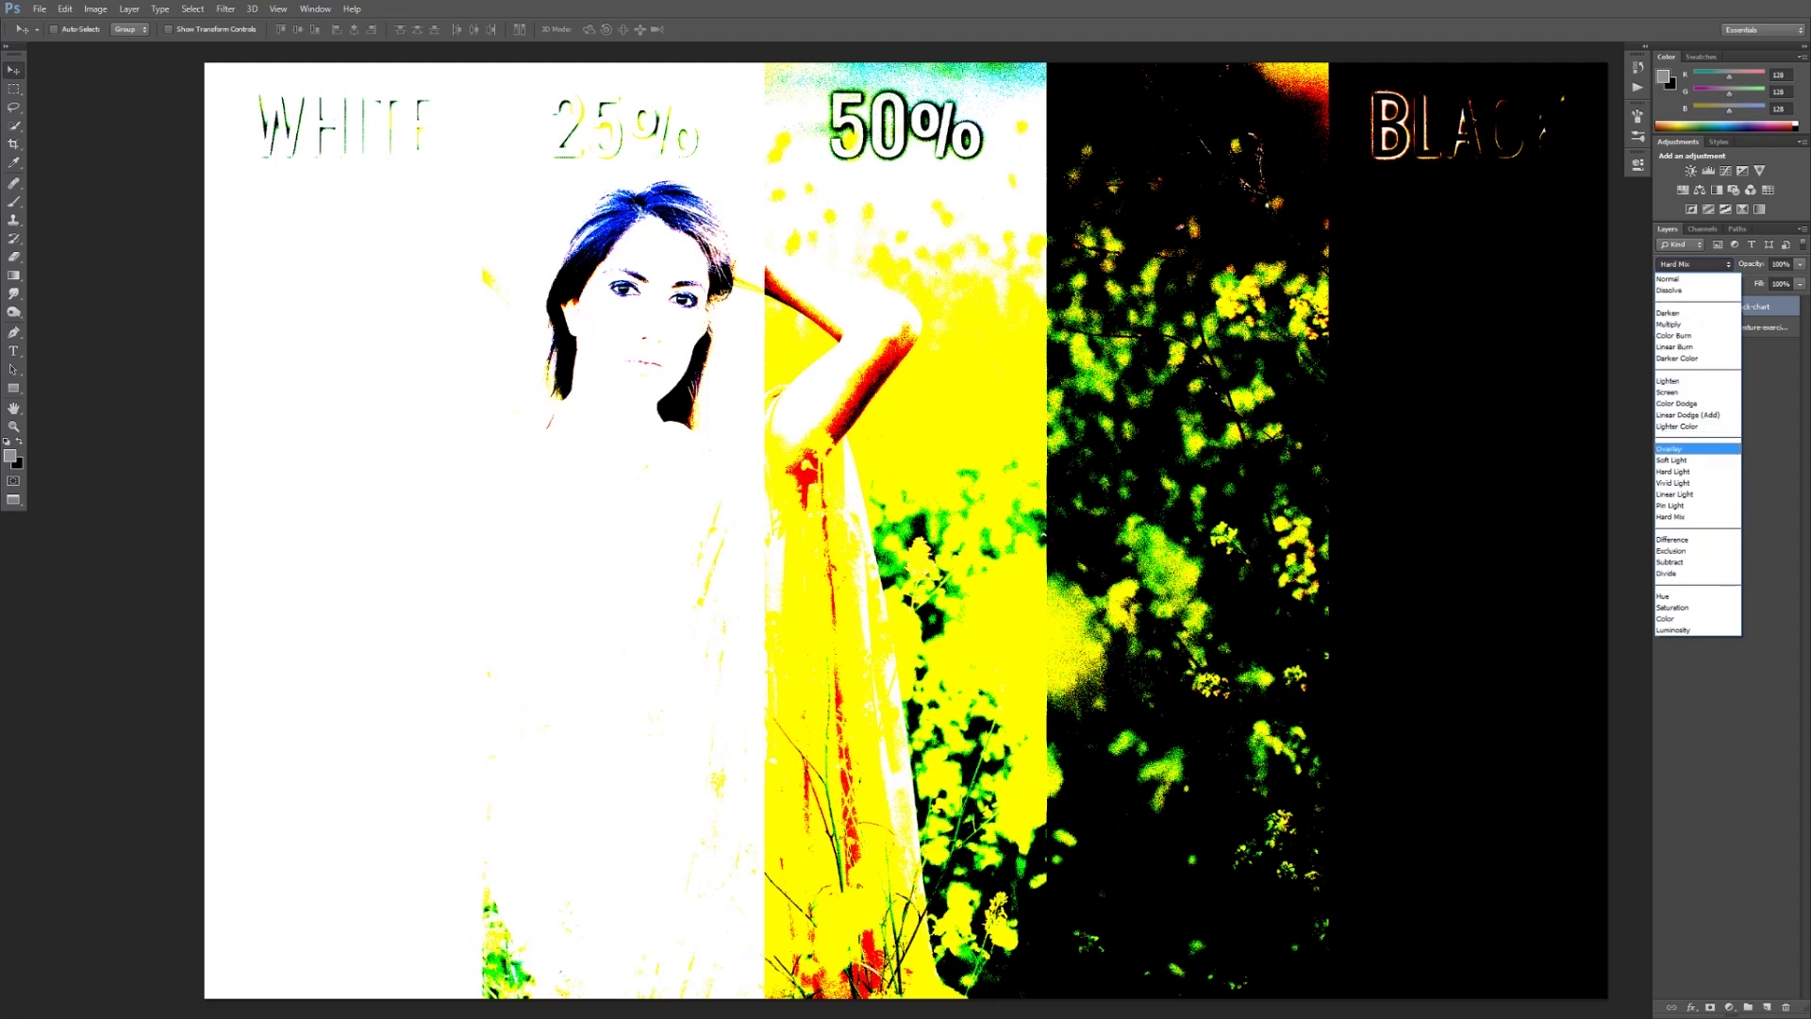
pyautogui.press('Return')
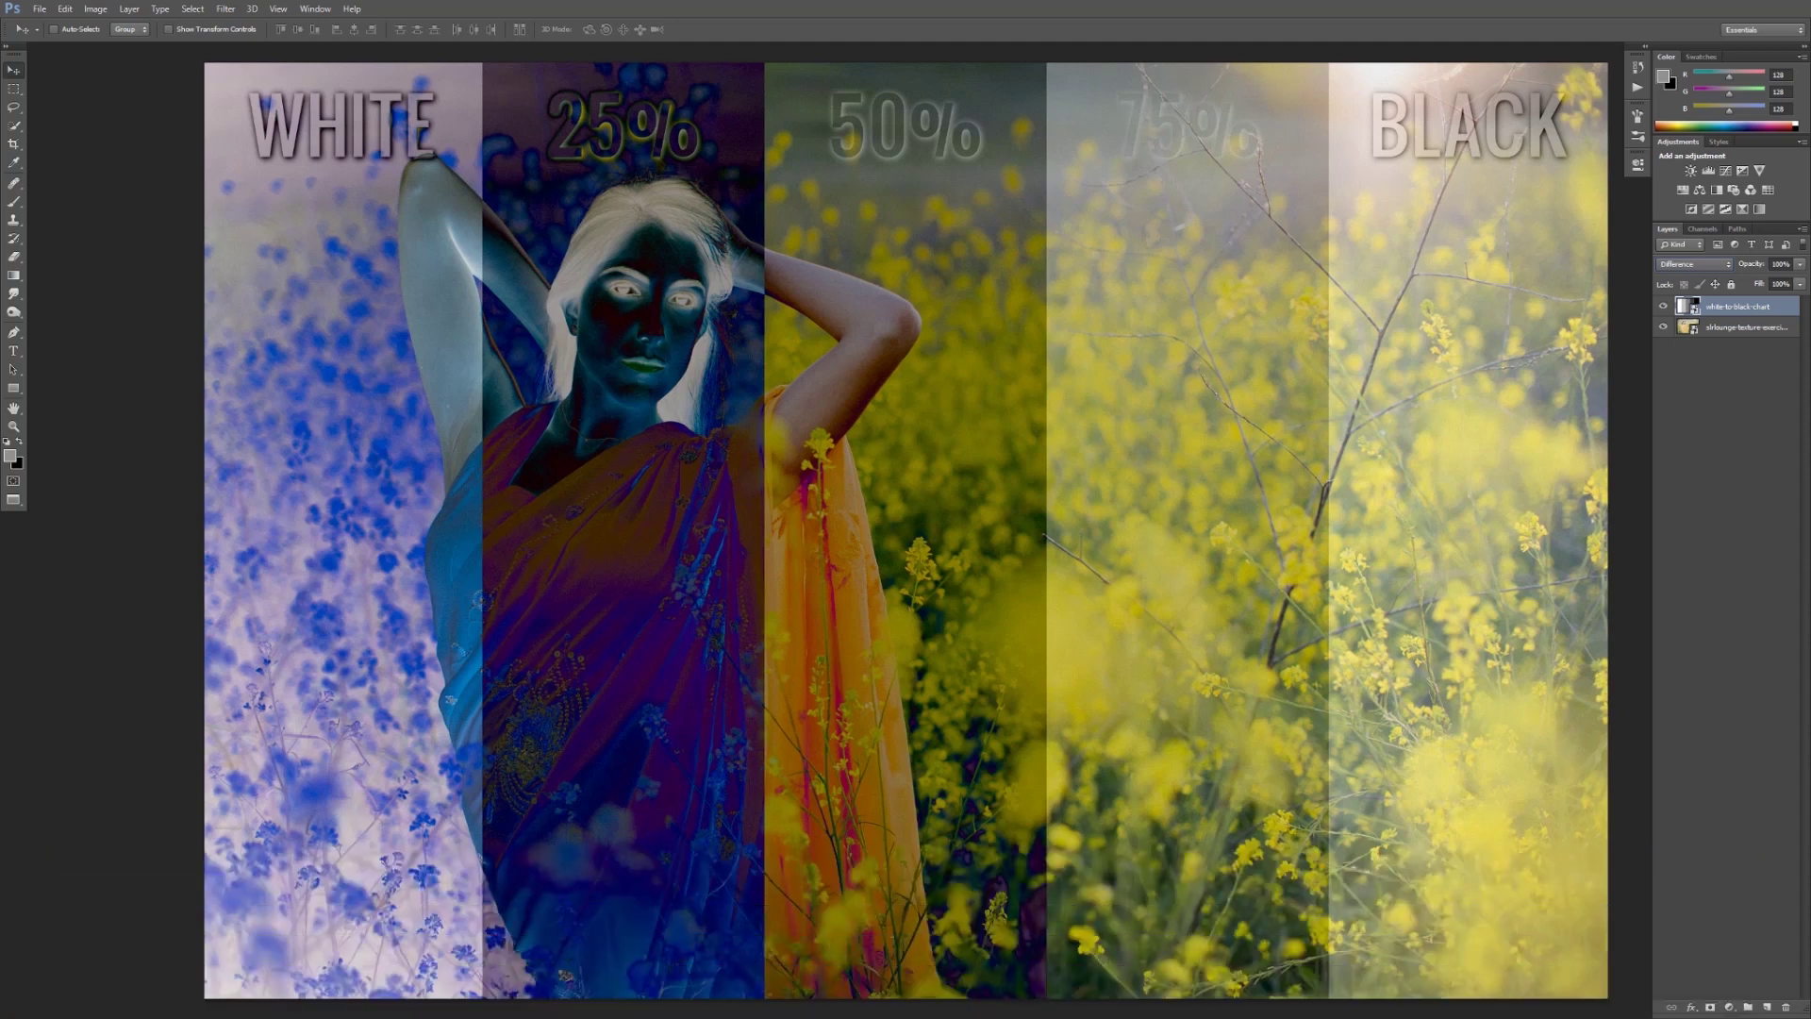
pyautogui.click(1693, 264)
pyautogui.click(1698, 482)
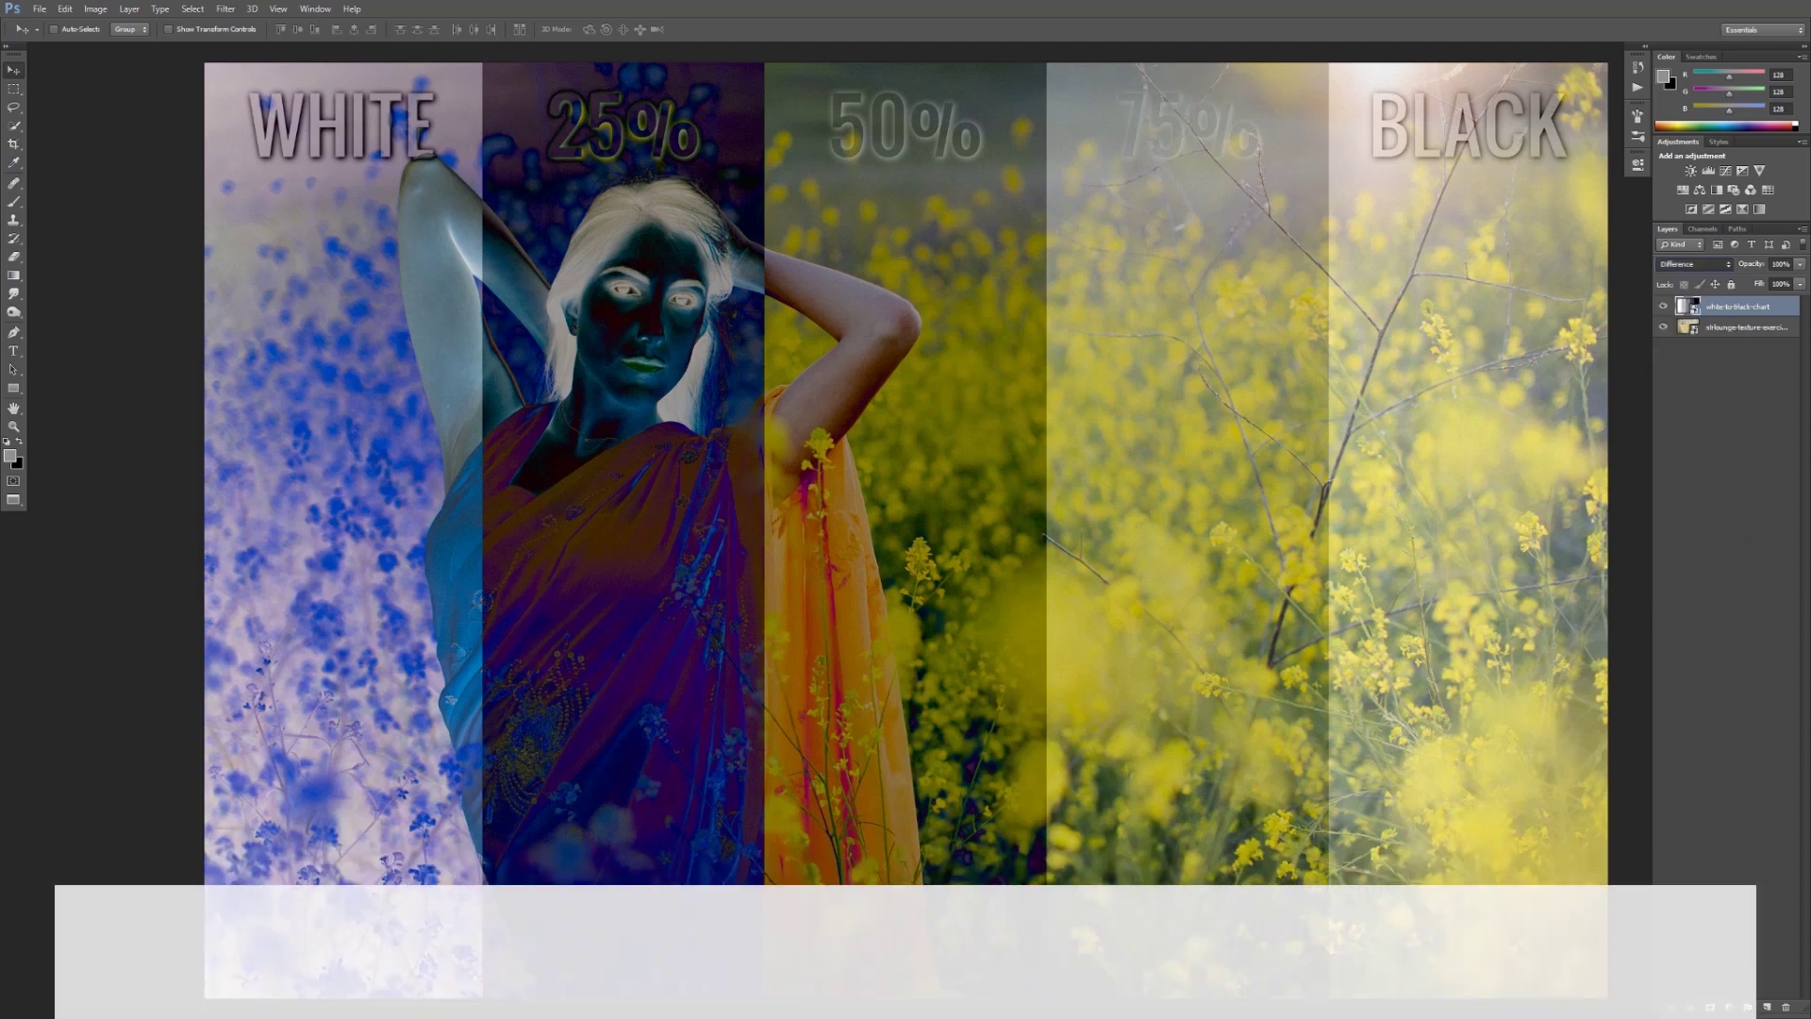
pyautogui.press('Down')
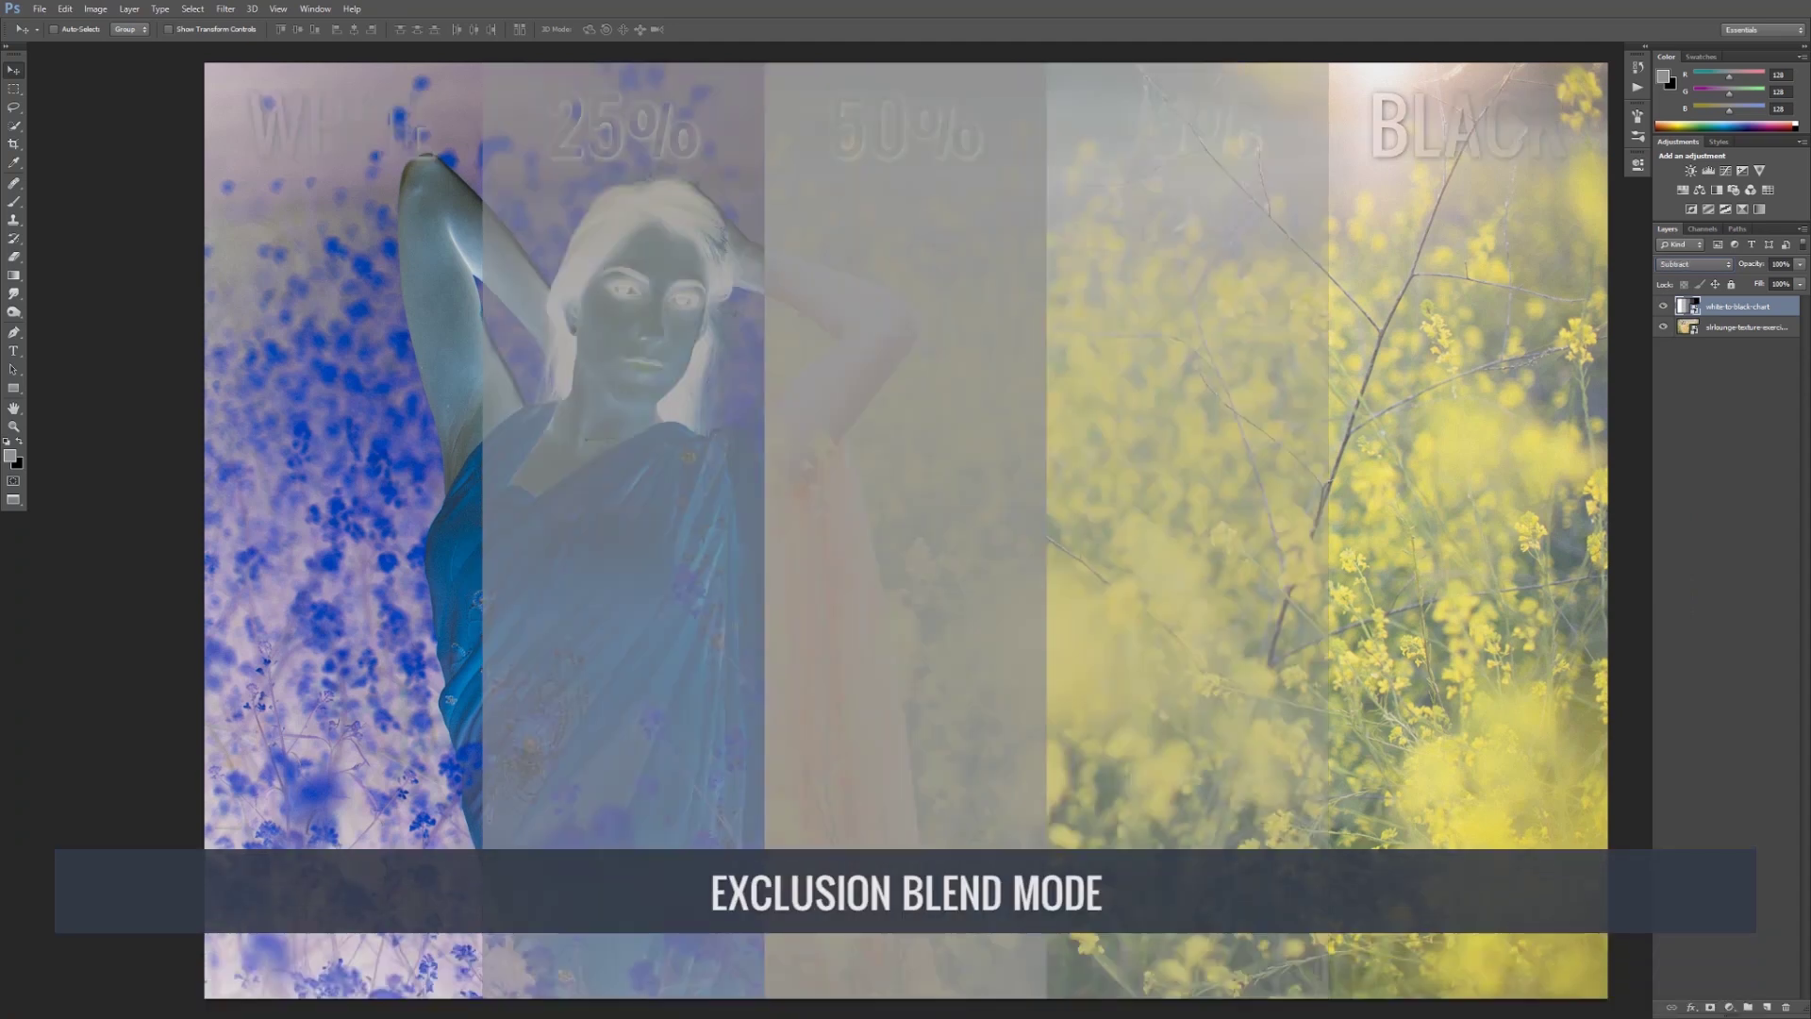
pyautogui.press('Down')
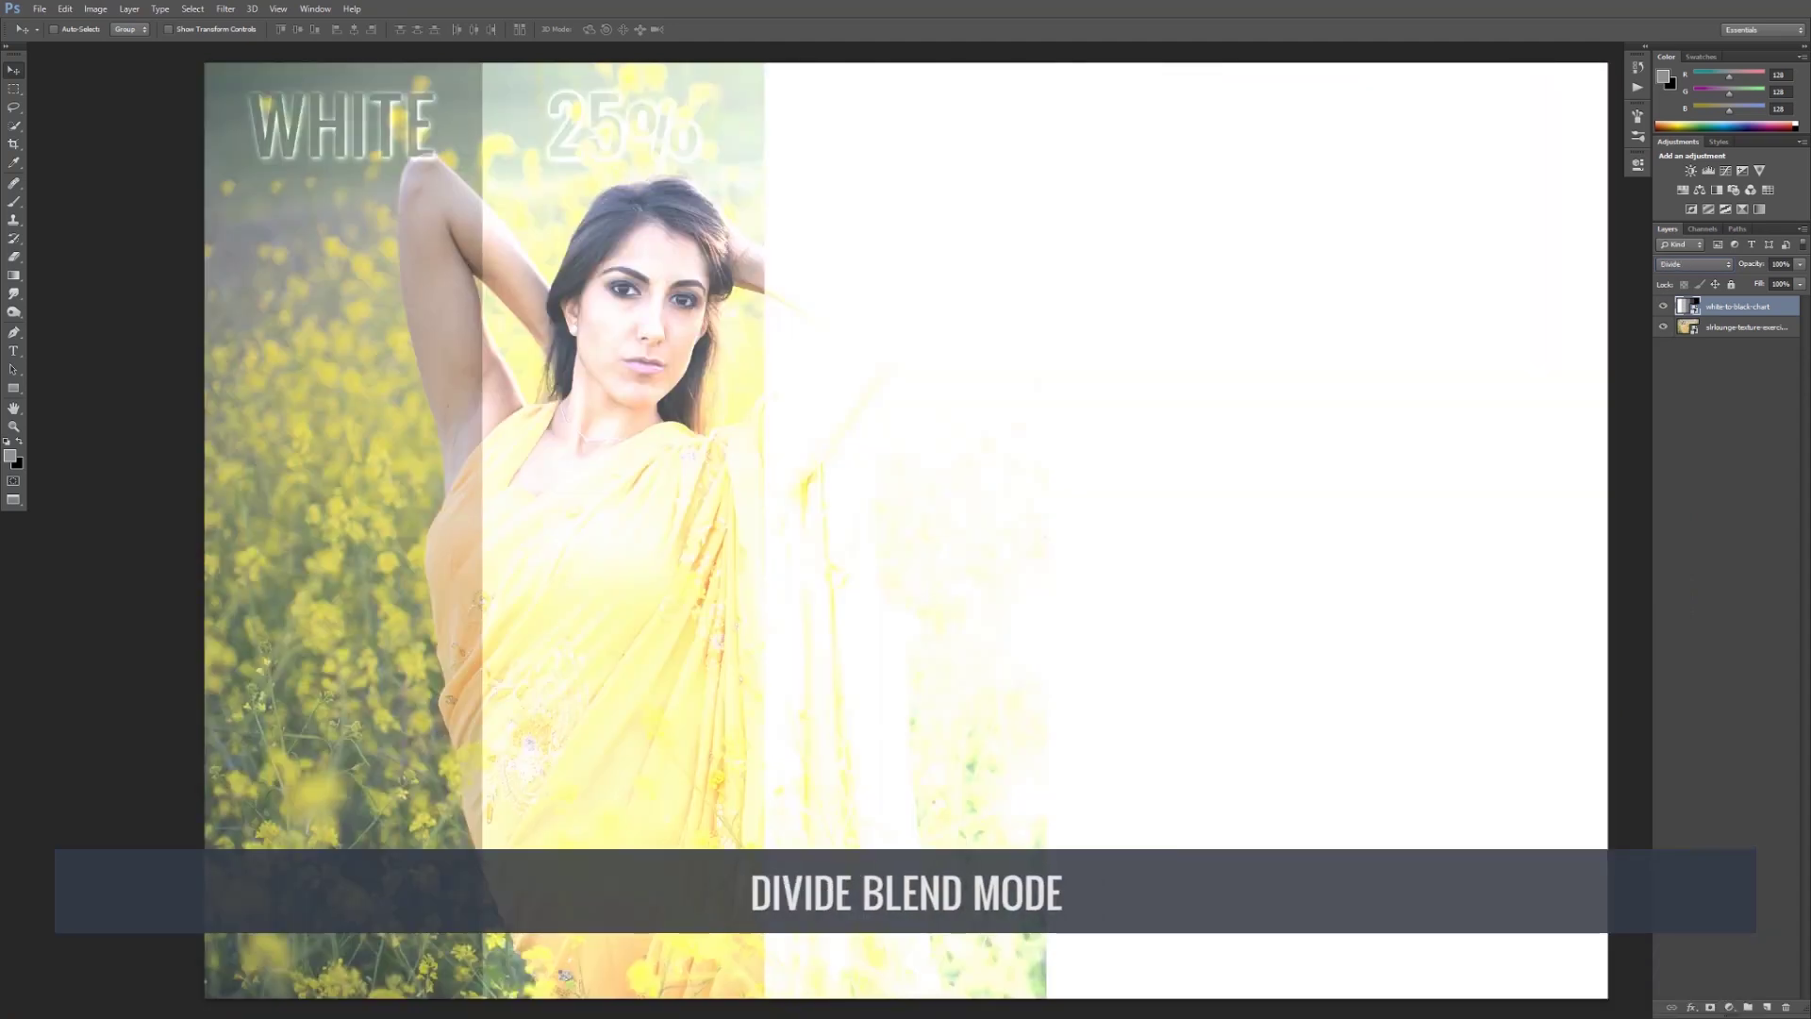
# - Step the chart layer's blend mode back from Divide to Difference
pyautogui.press('Up')
pyautogui.press('Up')
pyautogui.press('Up')
pyautogui.hotkey('shift', '-')
pyautogui.hotkey('shift', '+')
pyautogui.hotkey('shift', '+')
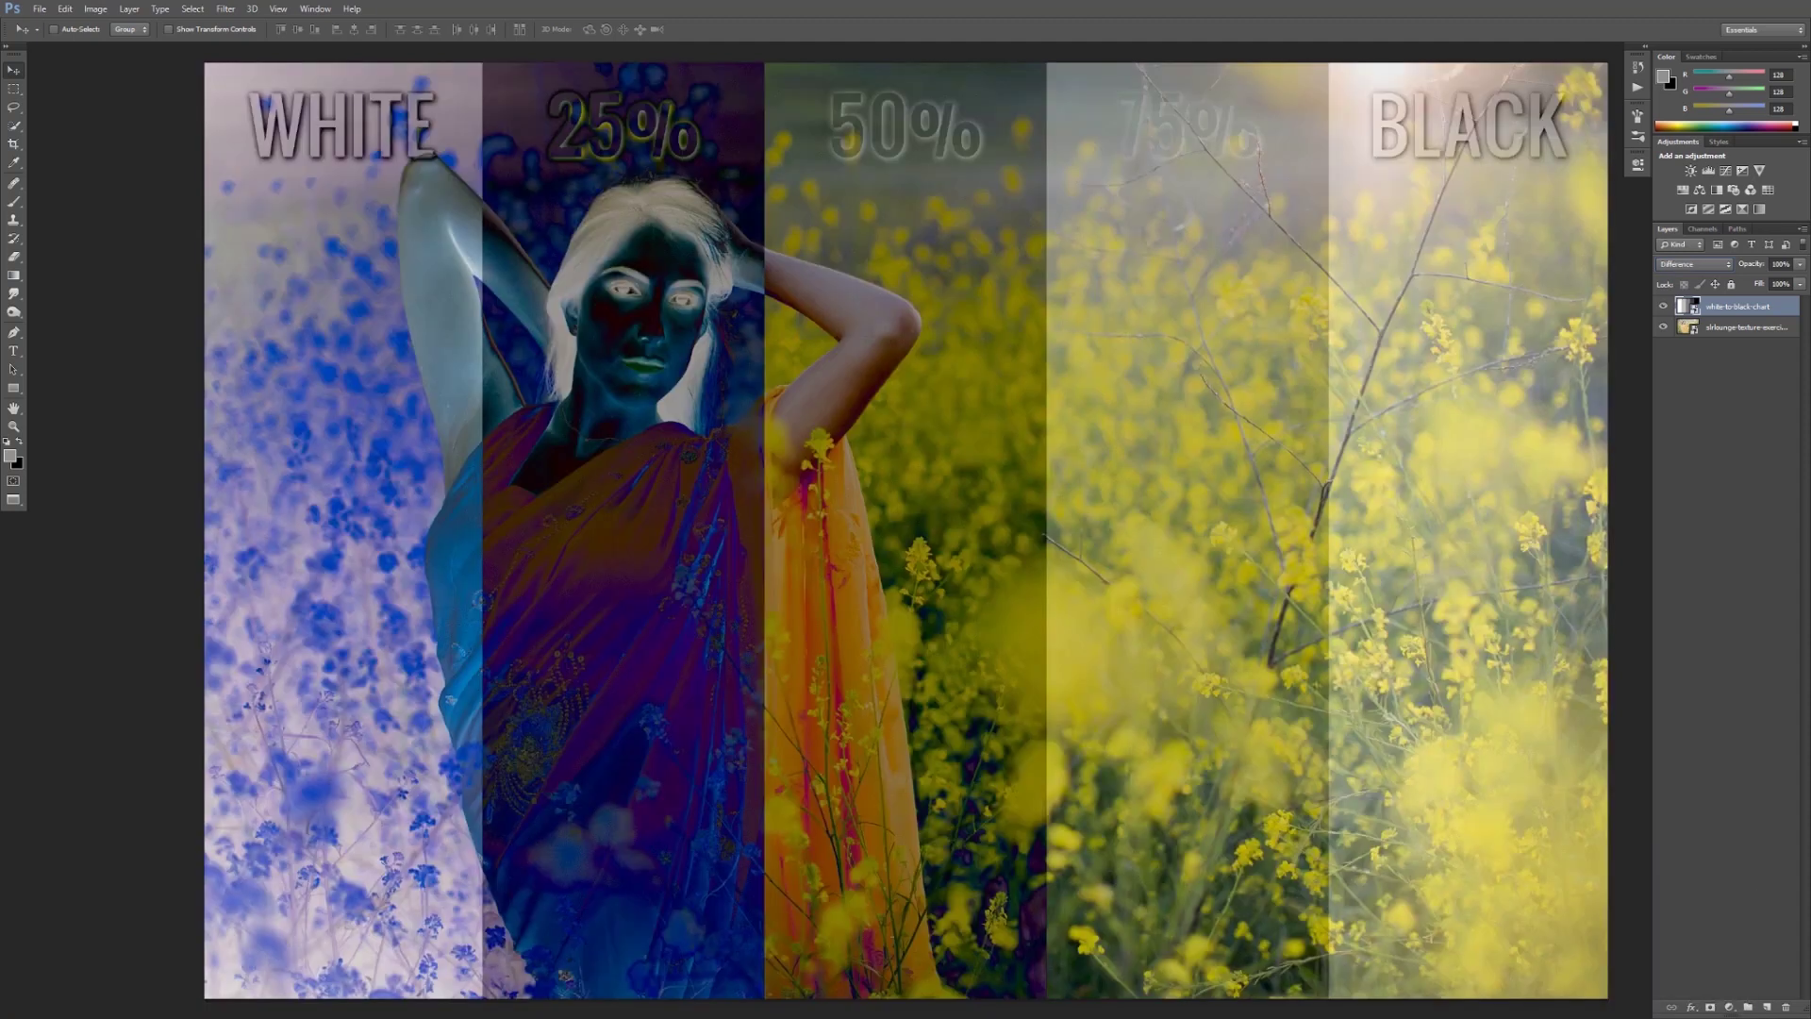
# - Return the chart layer to Normal for reference and set its blend mode to Hue
pyautogui.click(1693, 264)
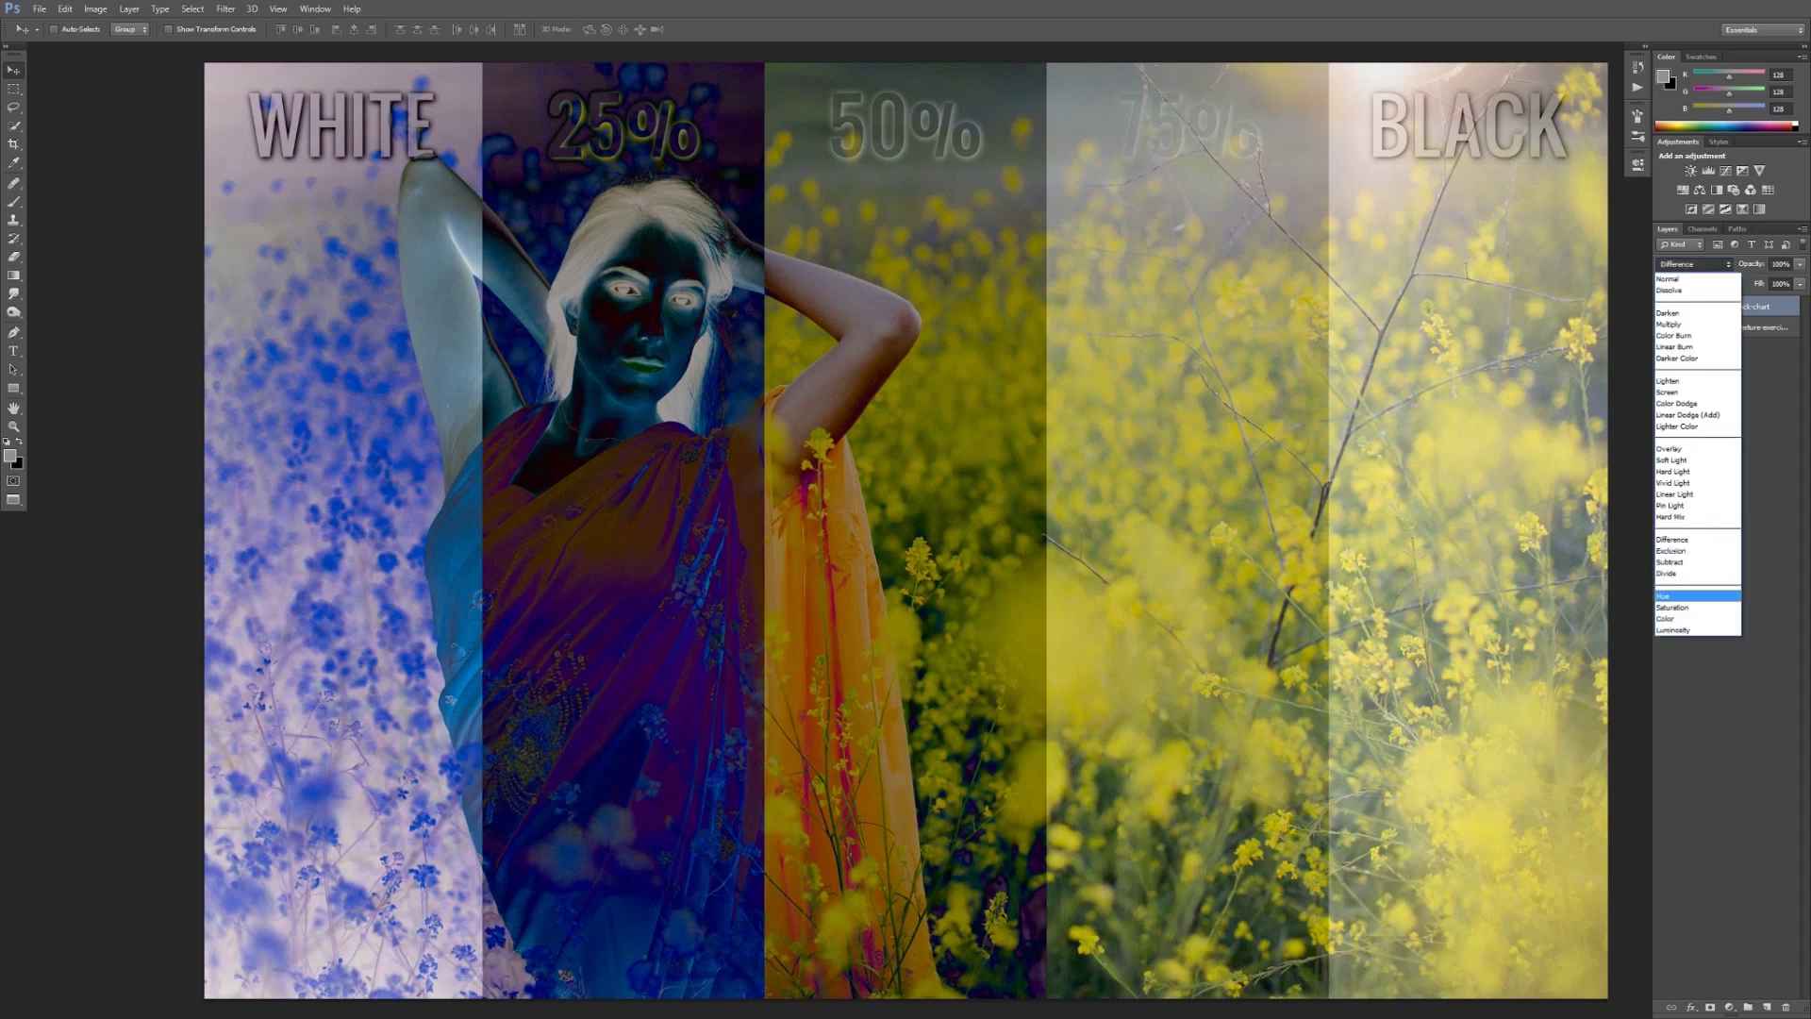
pyautogui.click(1695, 596)
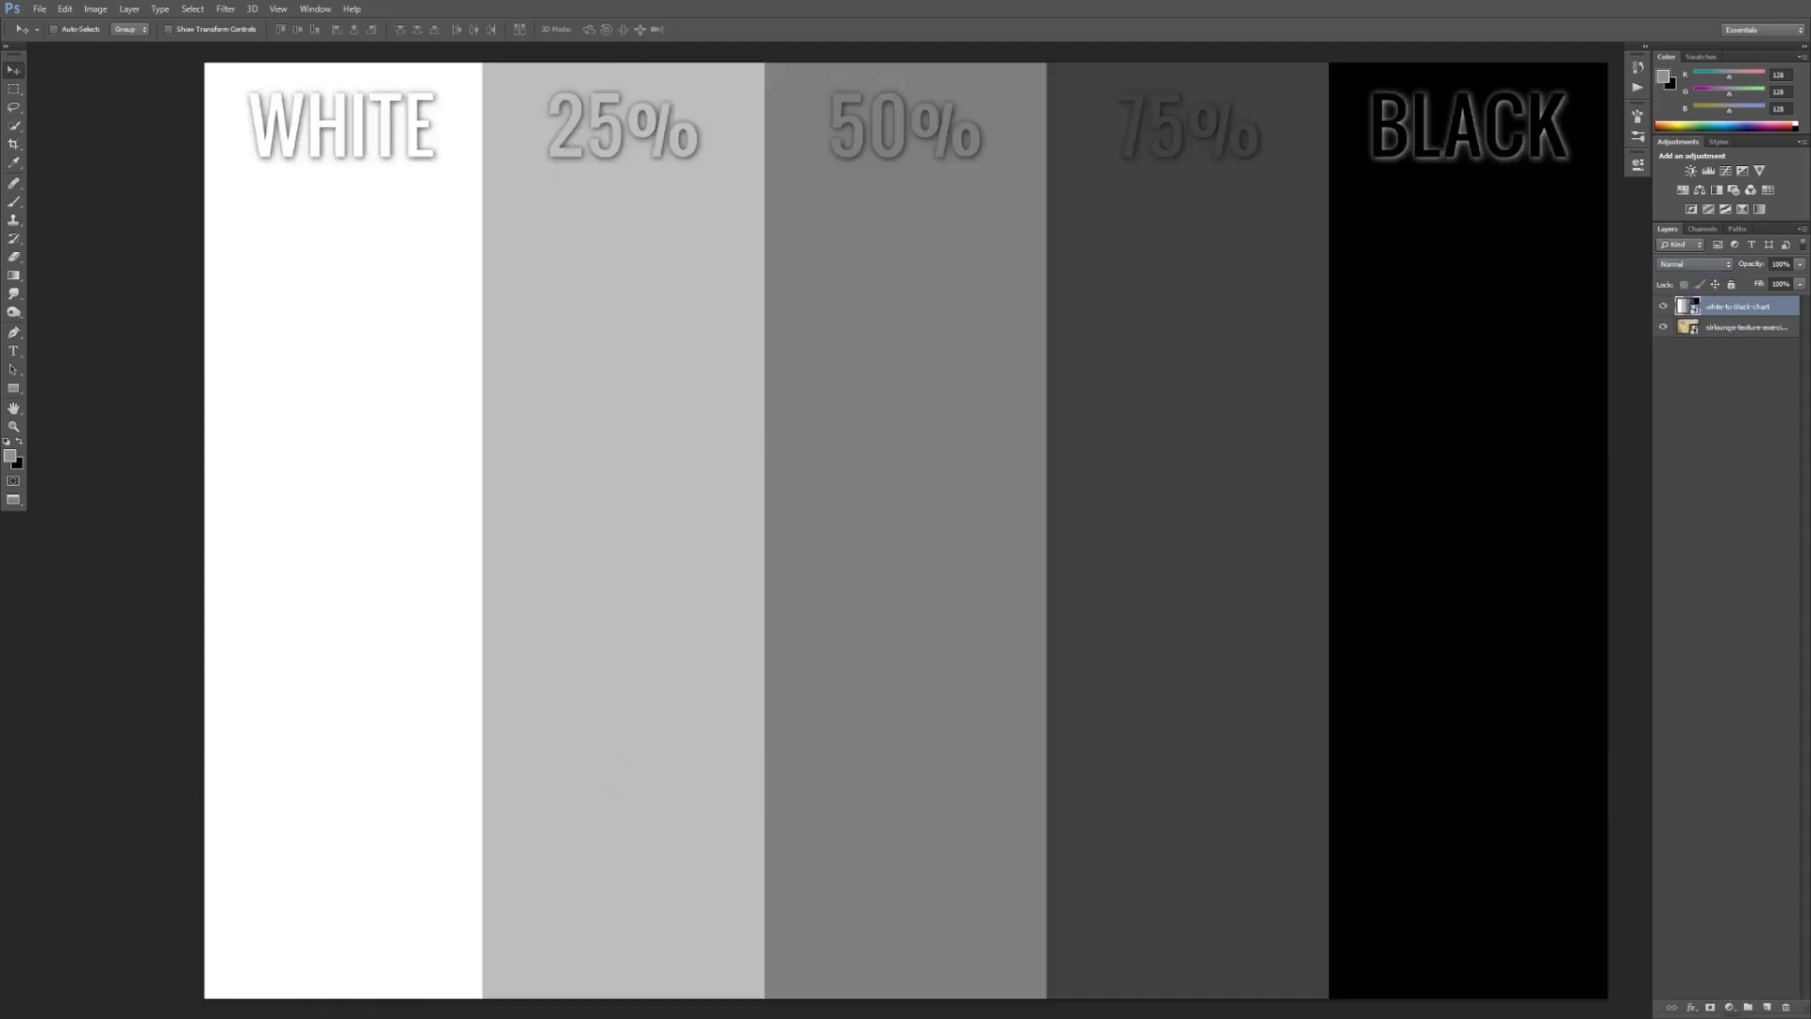
pyautogui.click(1705, 264)
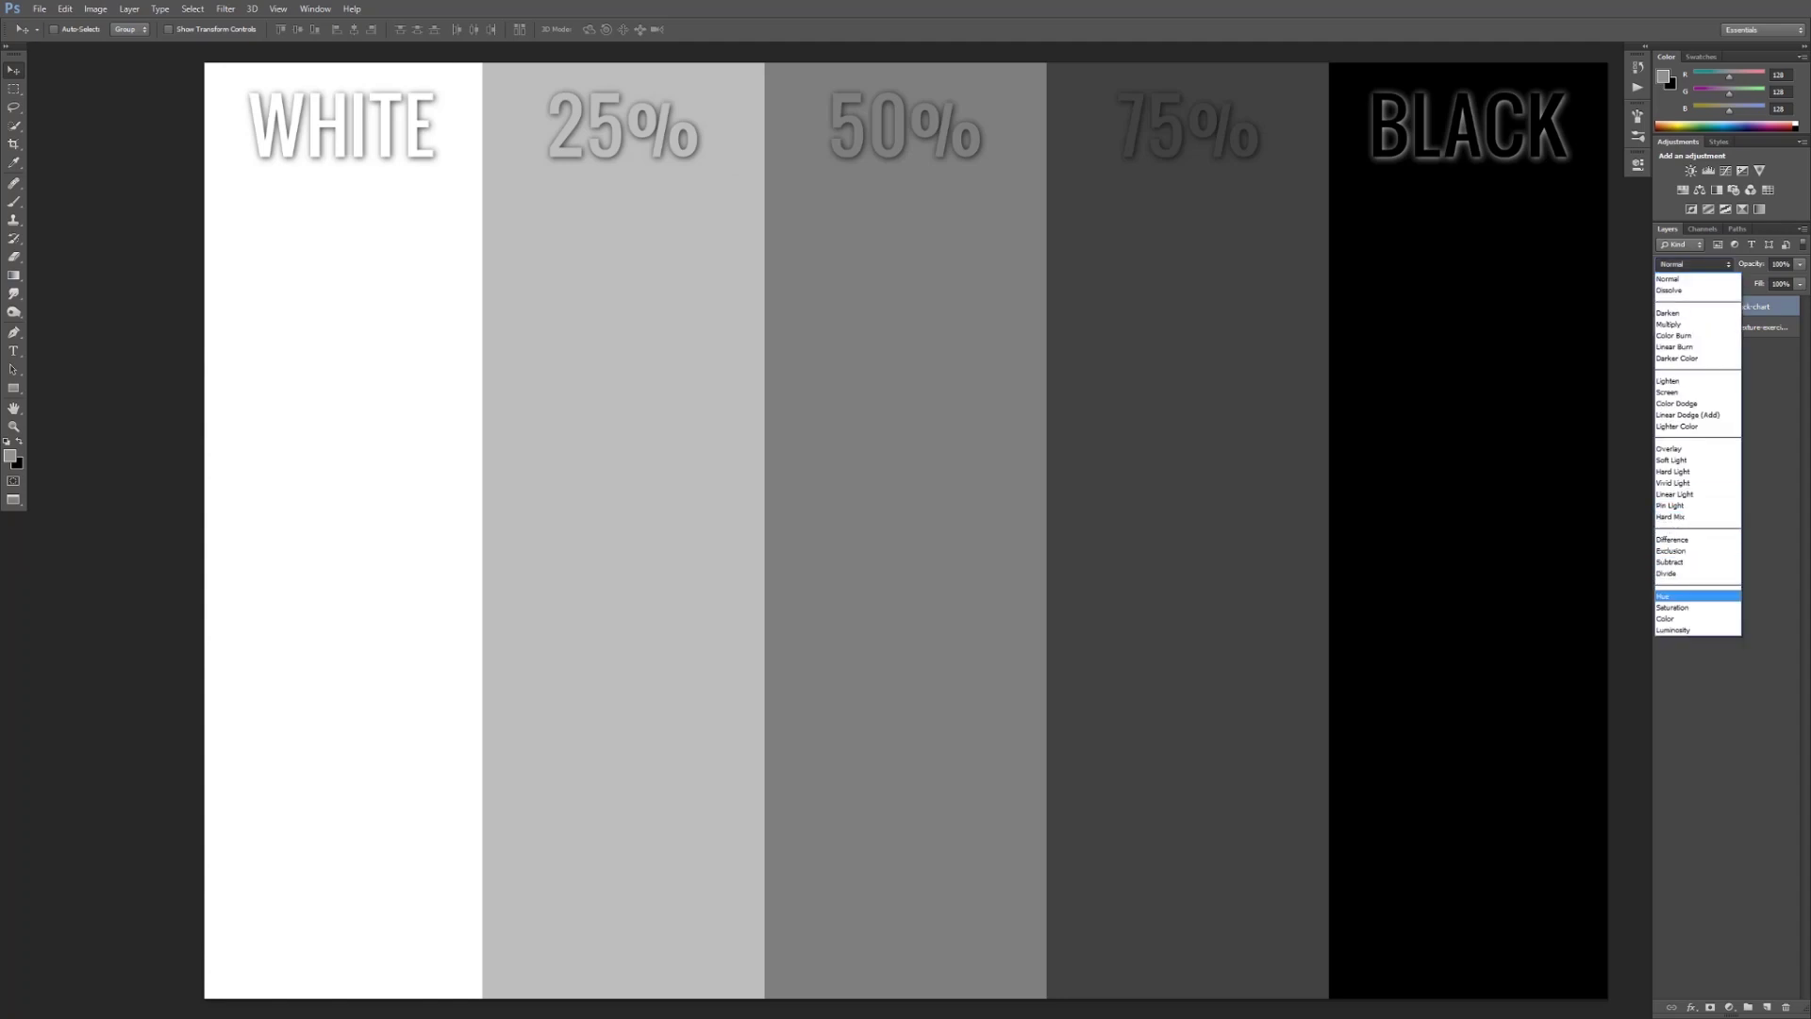
pyautogui.click(1688, 596)
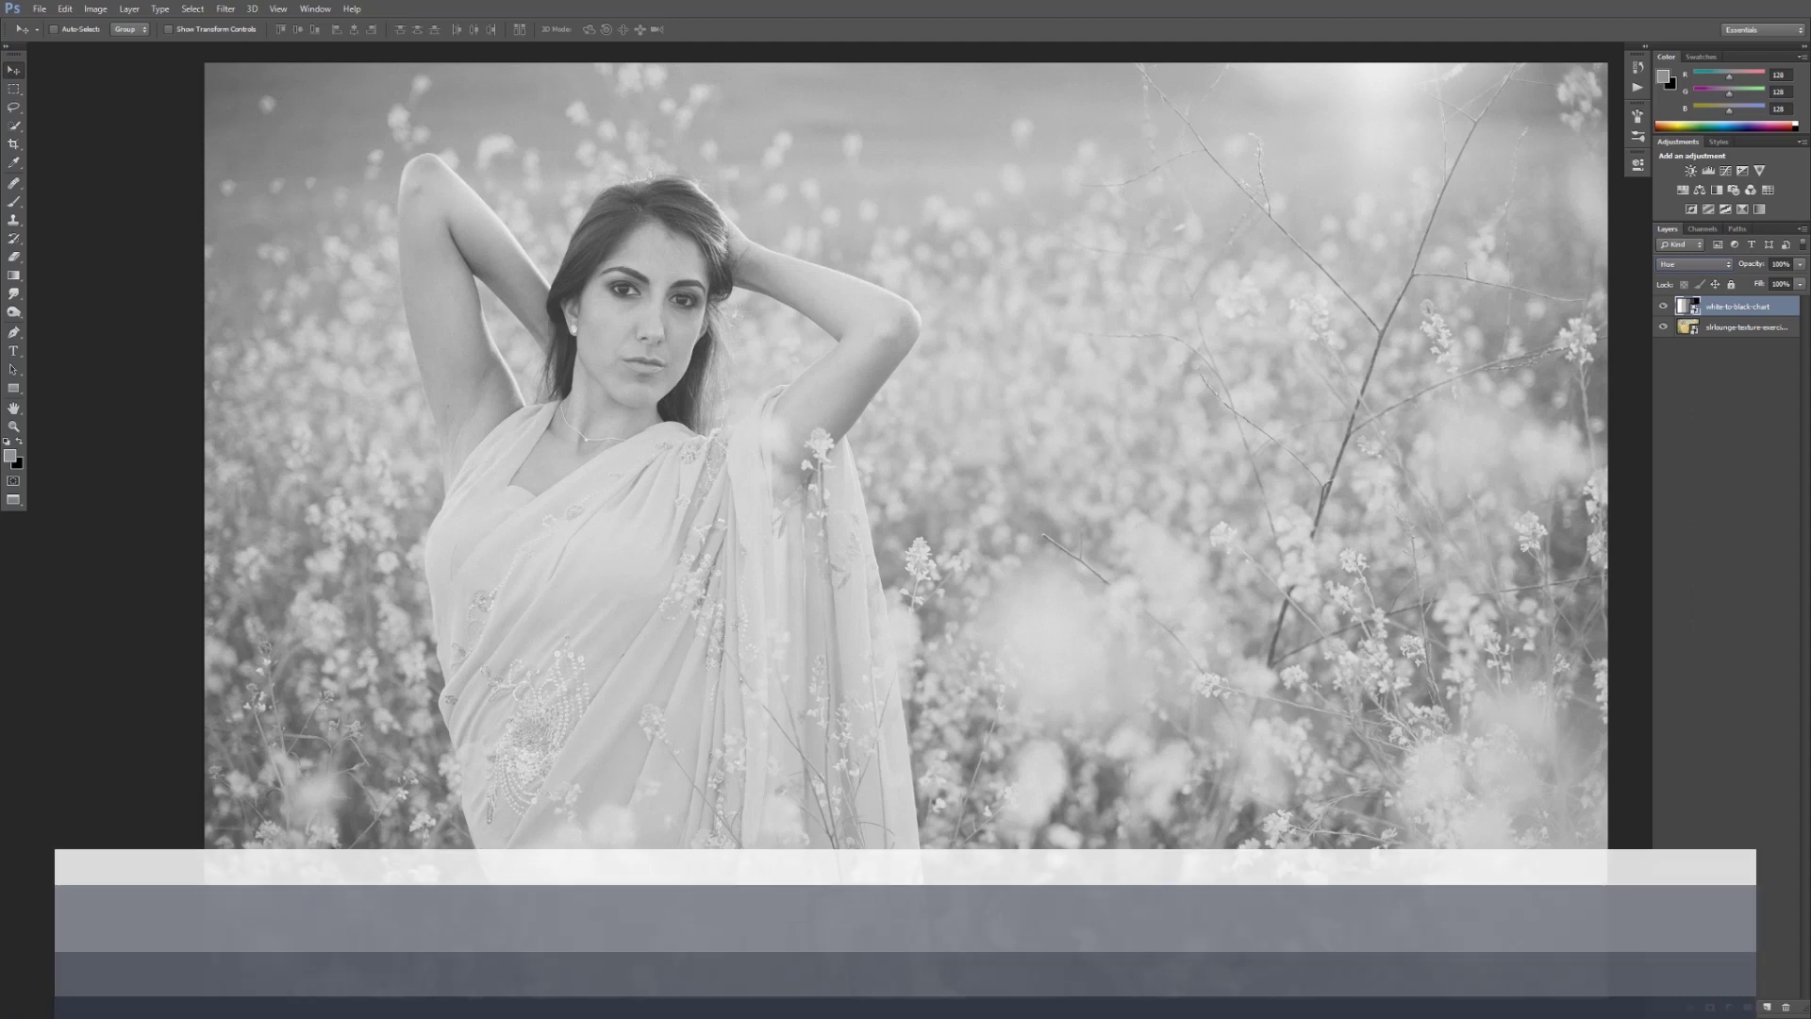
# - Step the chart layer through Saturation, Color and Luminosity, previewing Luminosity at reduced opacity before restoring 100%
pyautogui.hotkey('shift', '+')
pyautogui.hotkey('shift', '+')
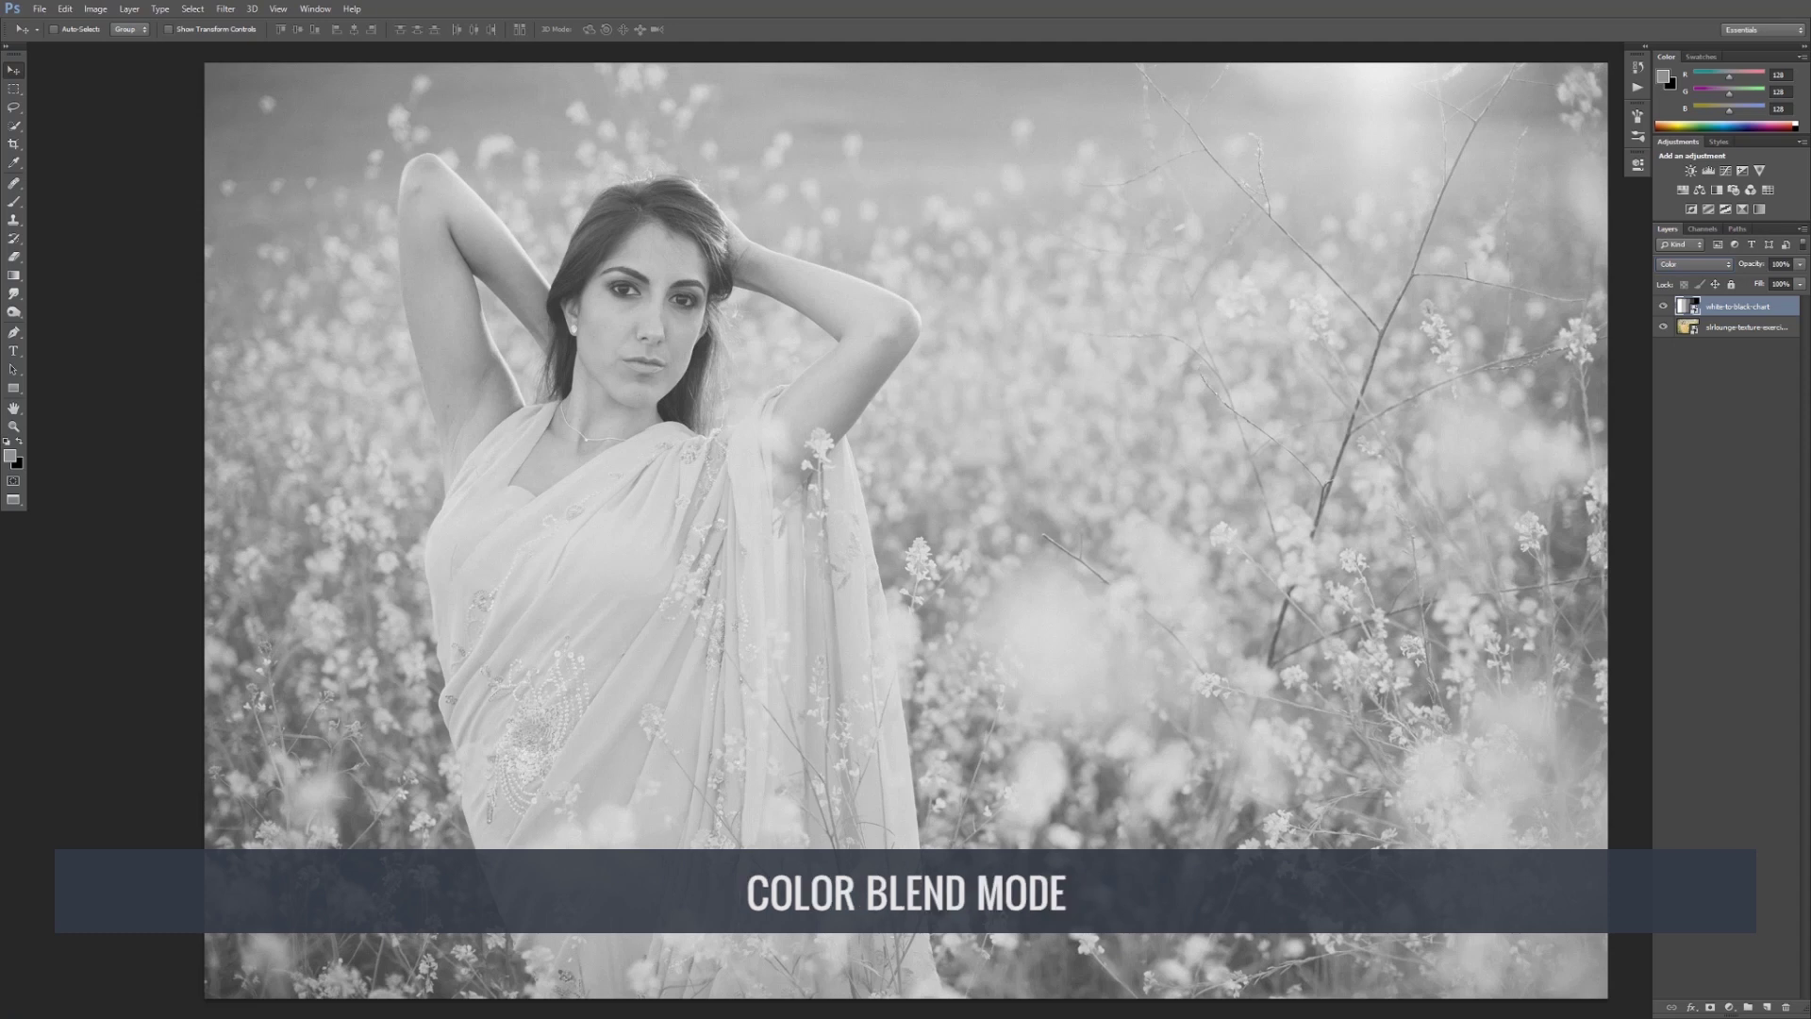
pyautogui.hotkey('shift', '+')
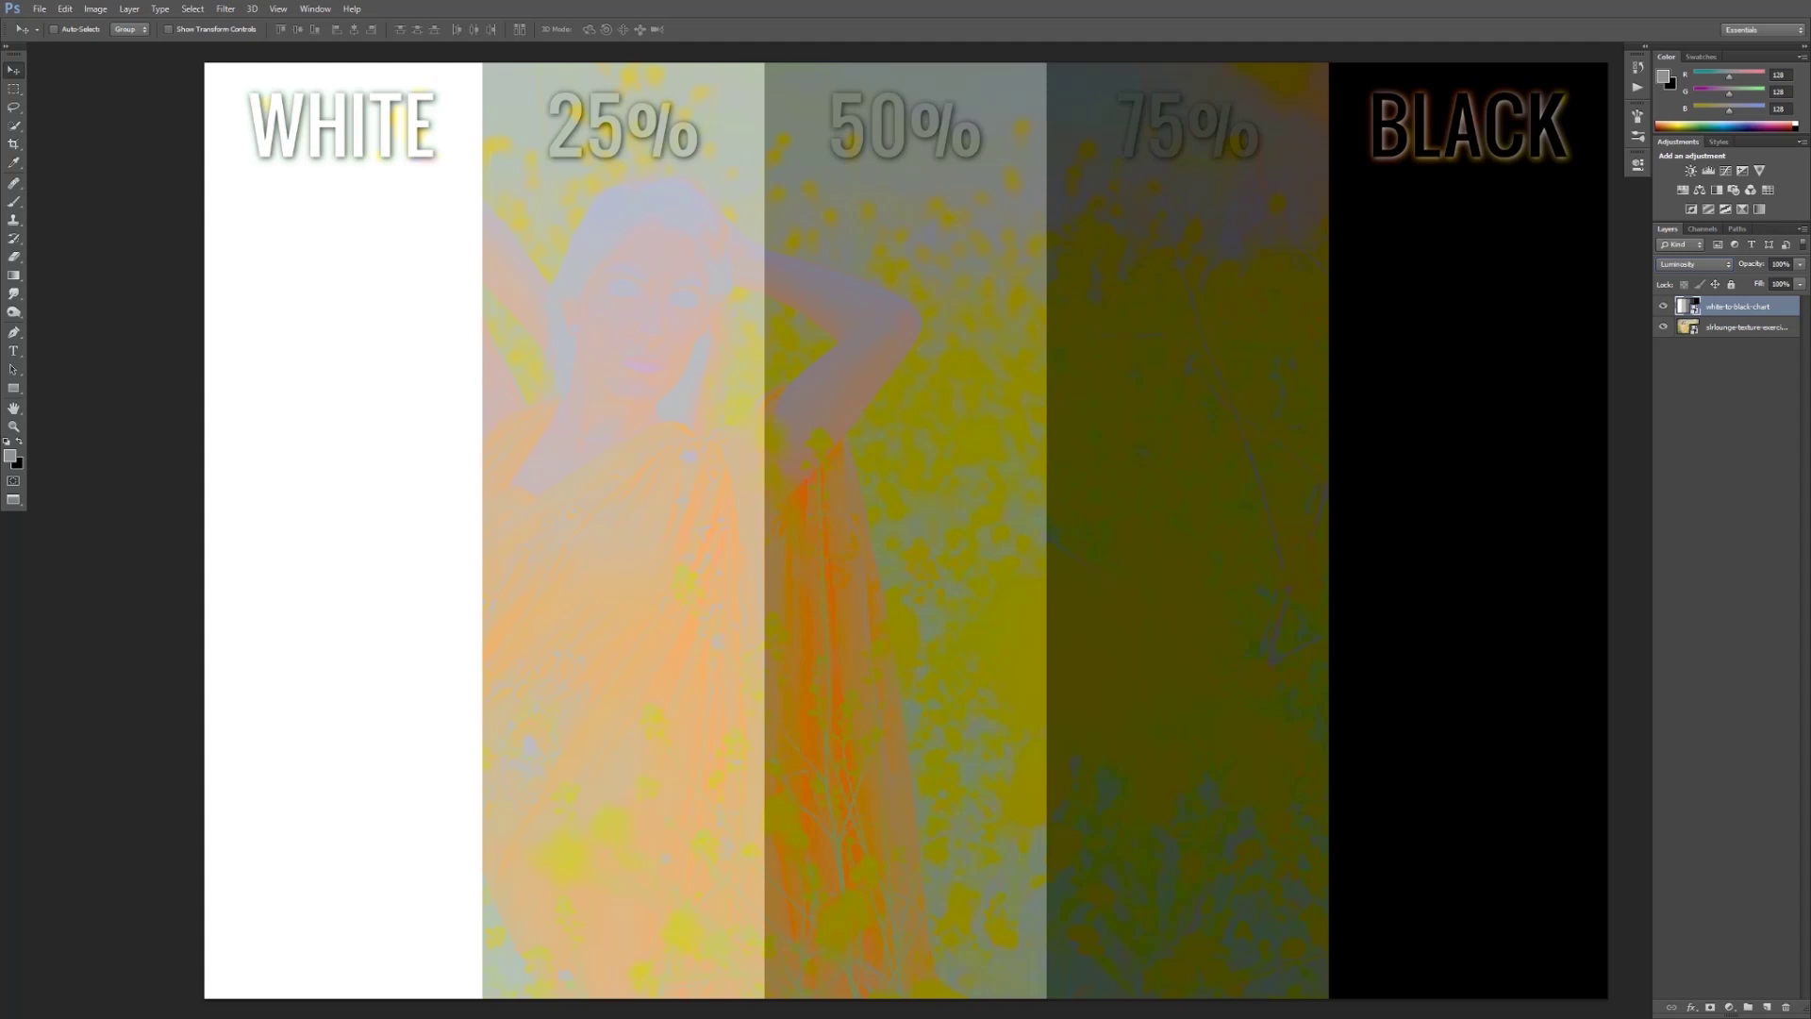
pyautogui.moveTo(1750, 264); pyautogui.dragTo(1717, 264)
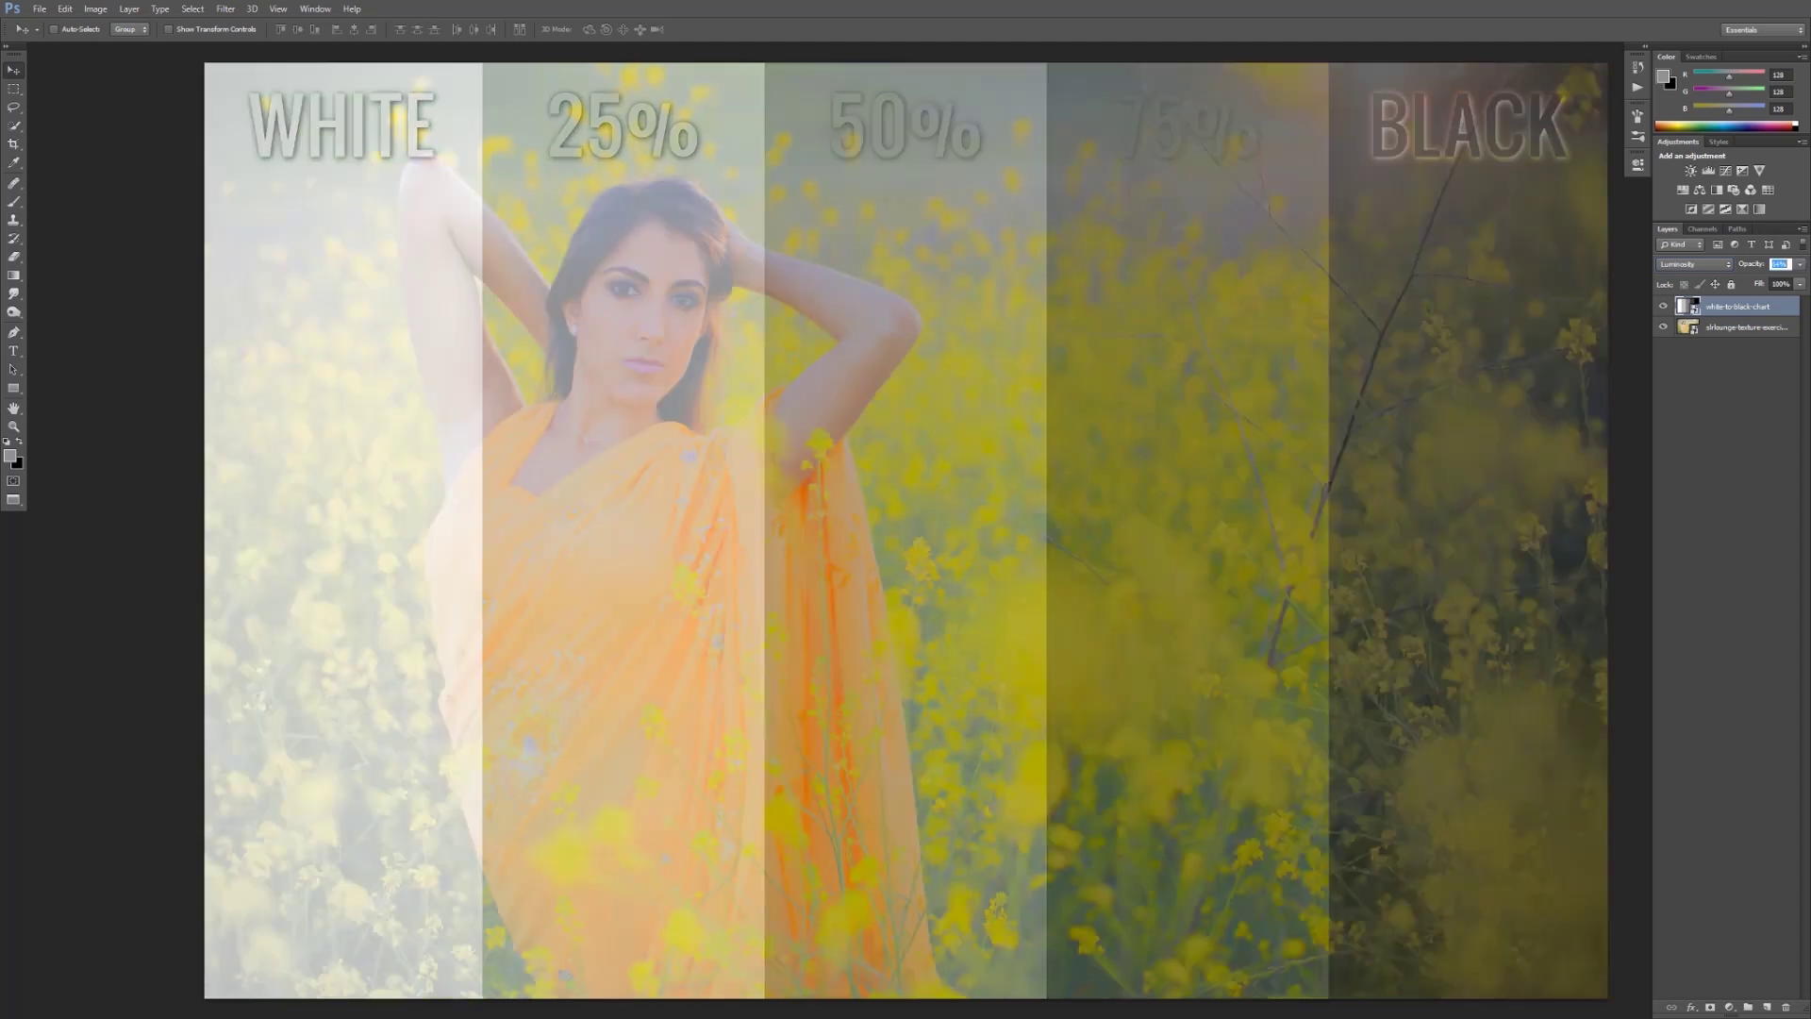
pyautogui.press('4')
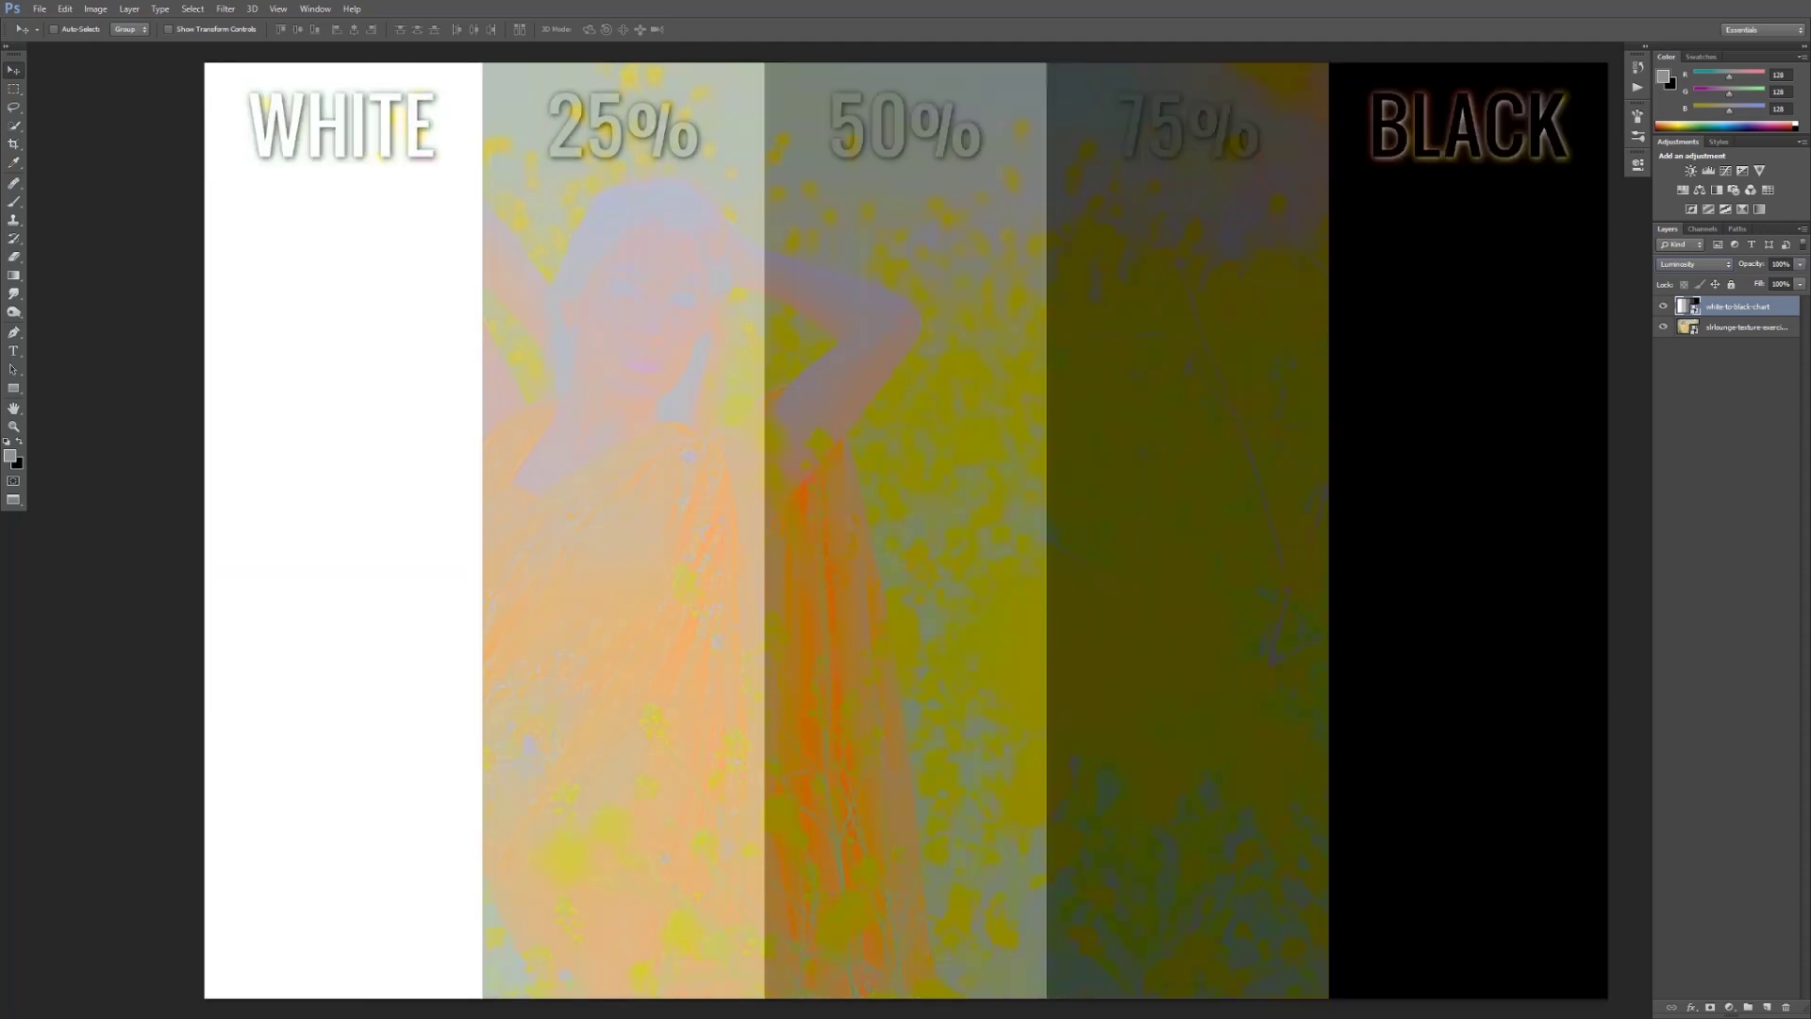
# - Switch the chart layer back to Saturation and finish by setting its blend mode to Normal
pyautogui.click(1695, 264)
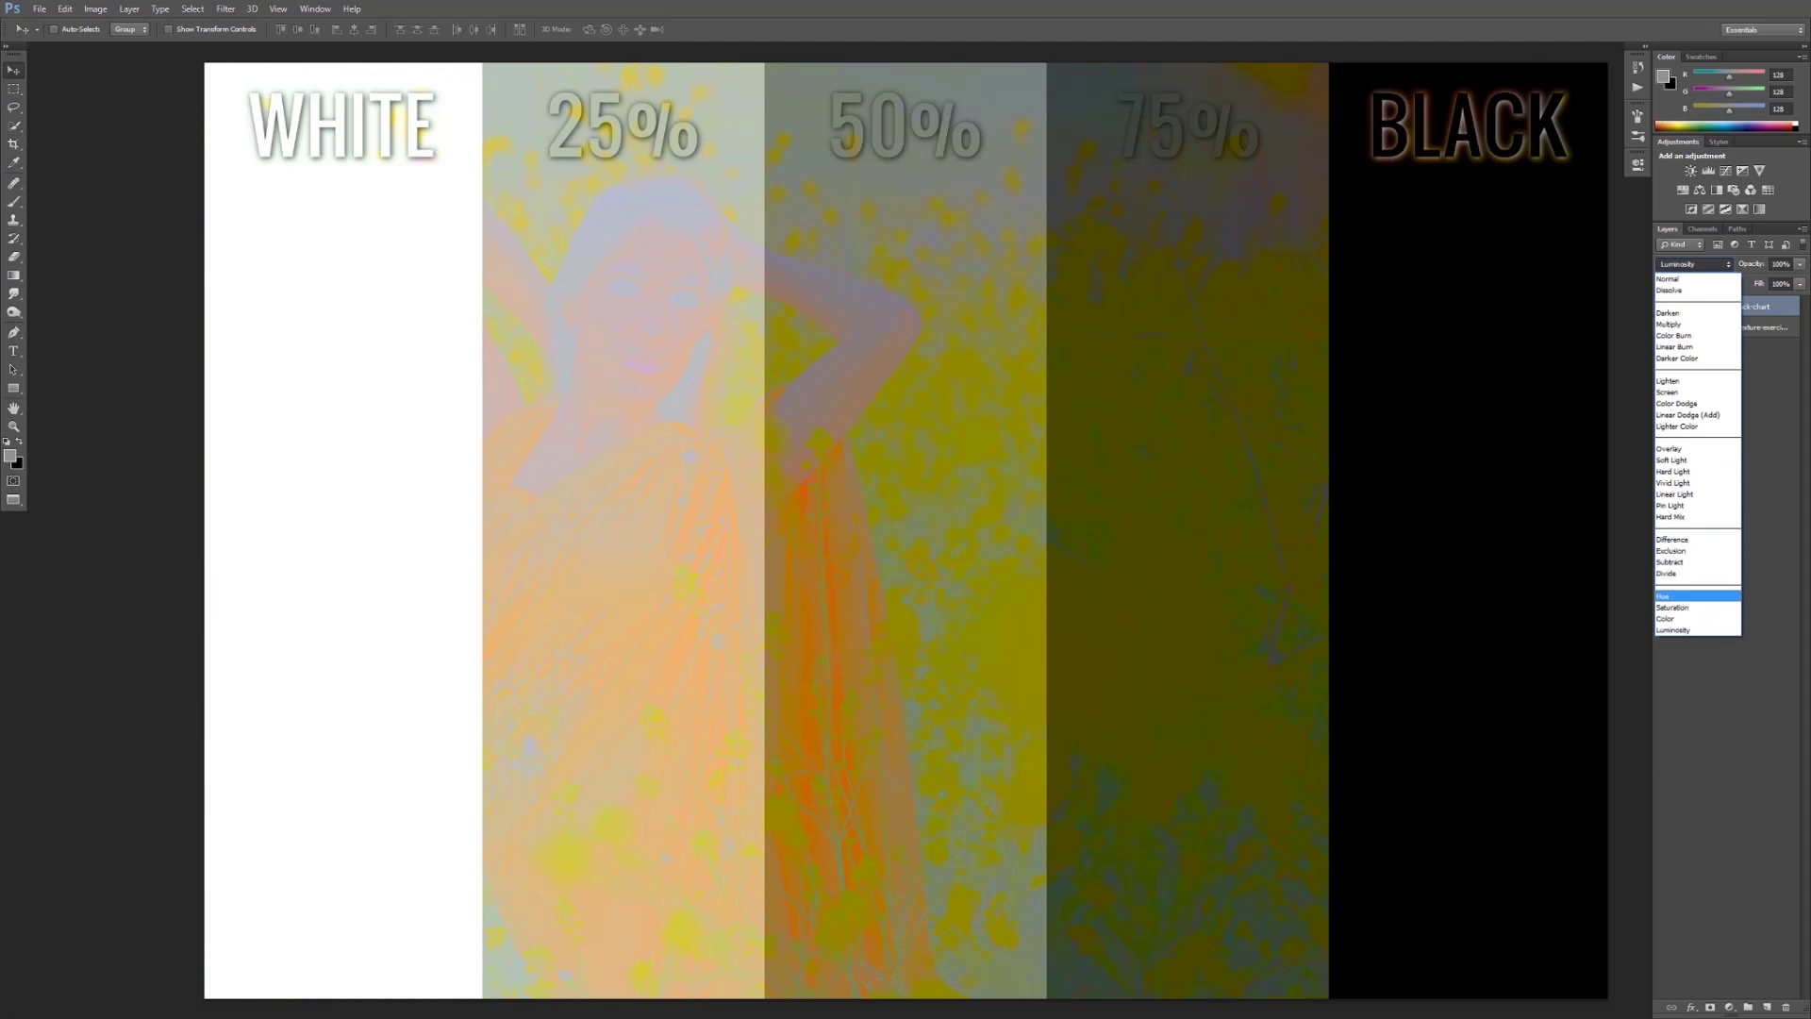
pyautogui.press('Up')
pyautogui.press('Down')
pyautogui.press('Return')
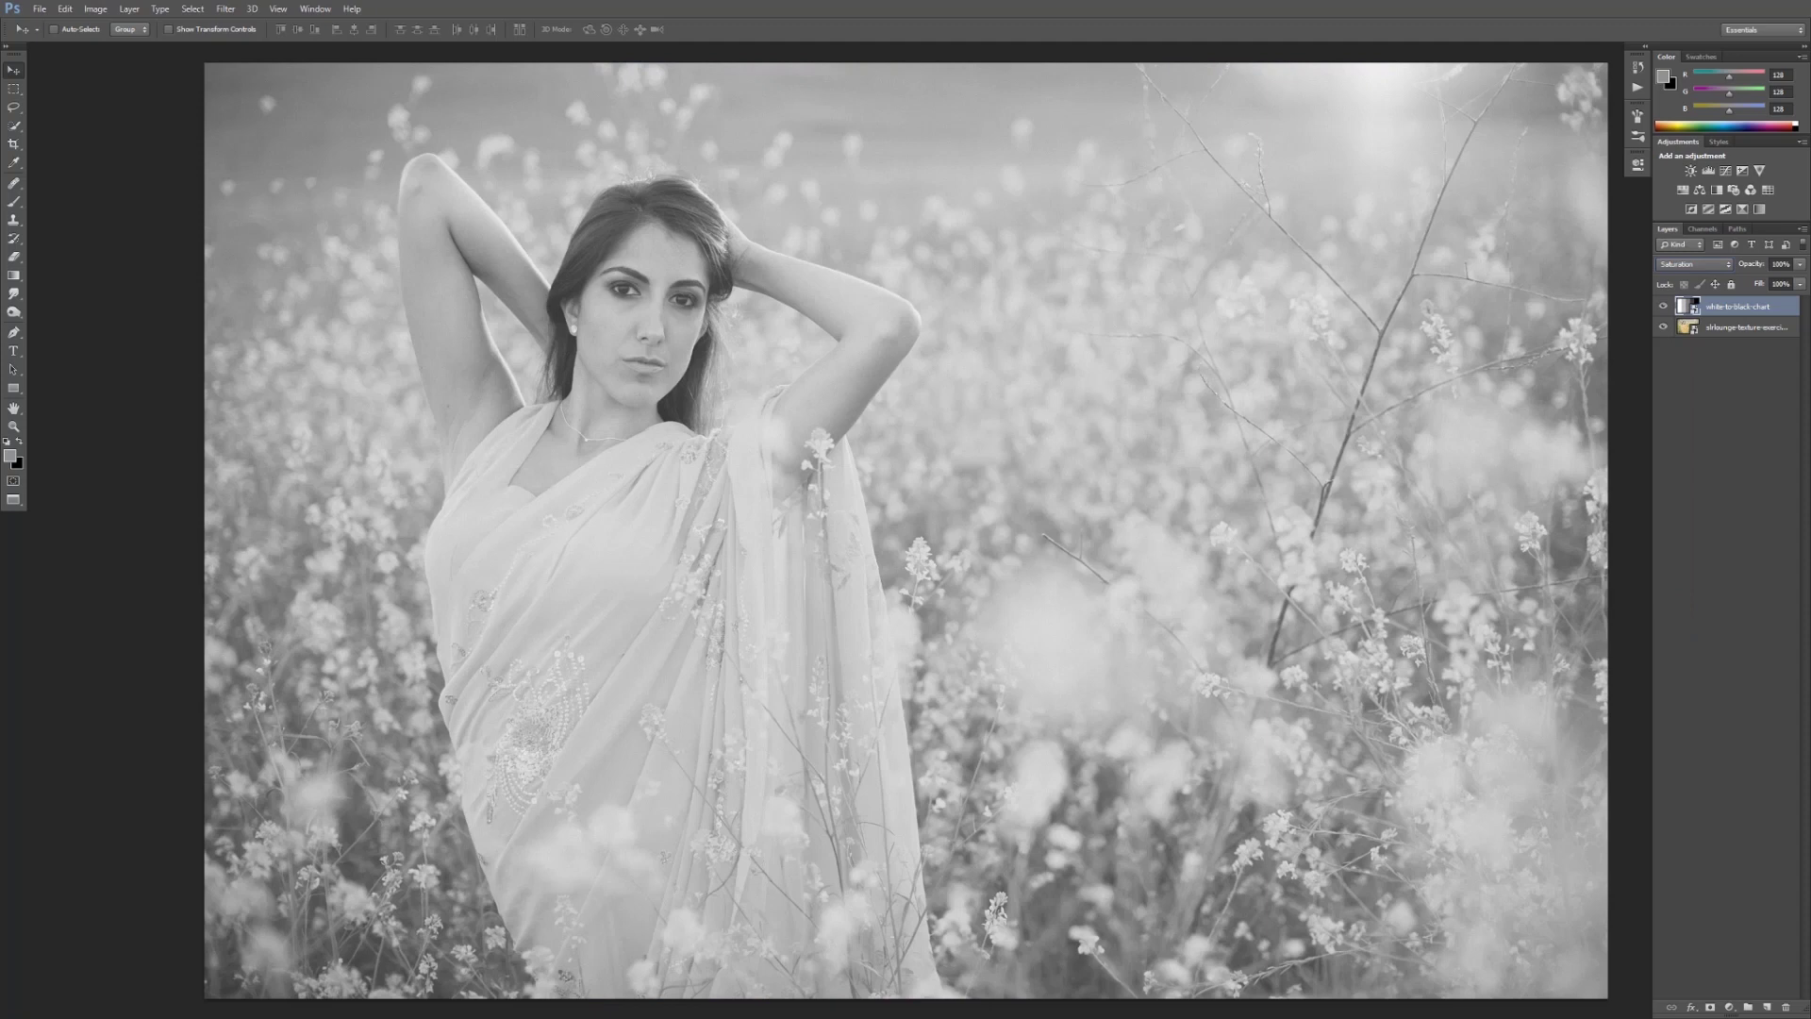
pyautogui.click(1695, 264)
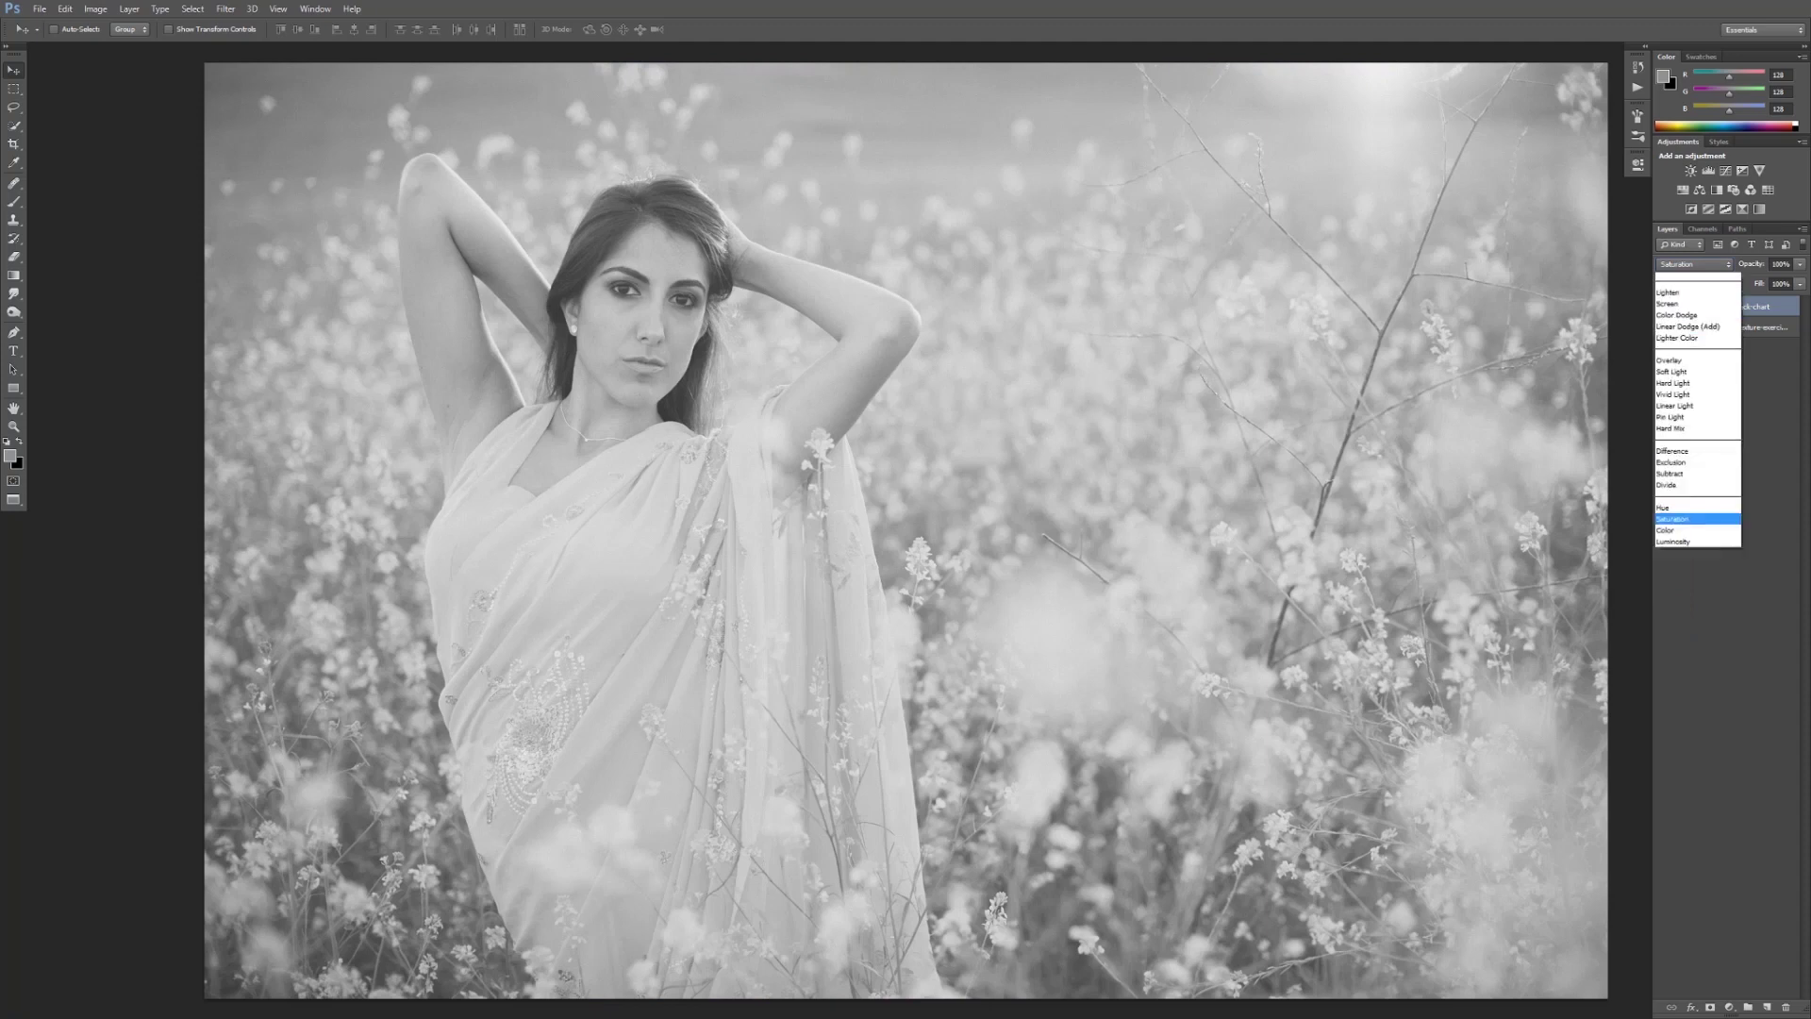
pyautogui.click(1694, 277)
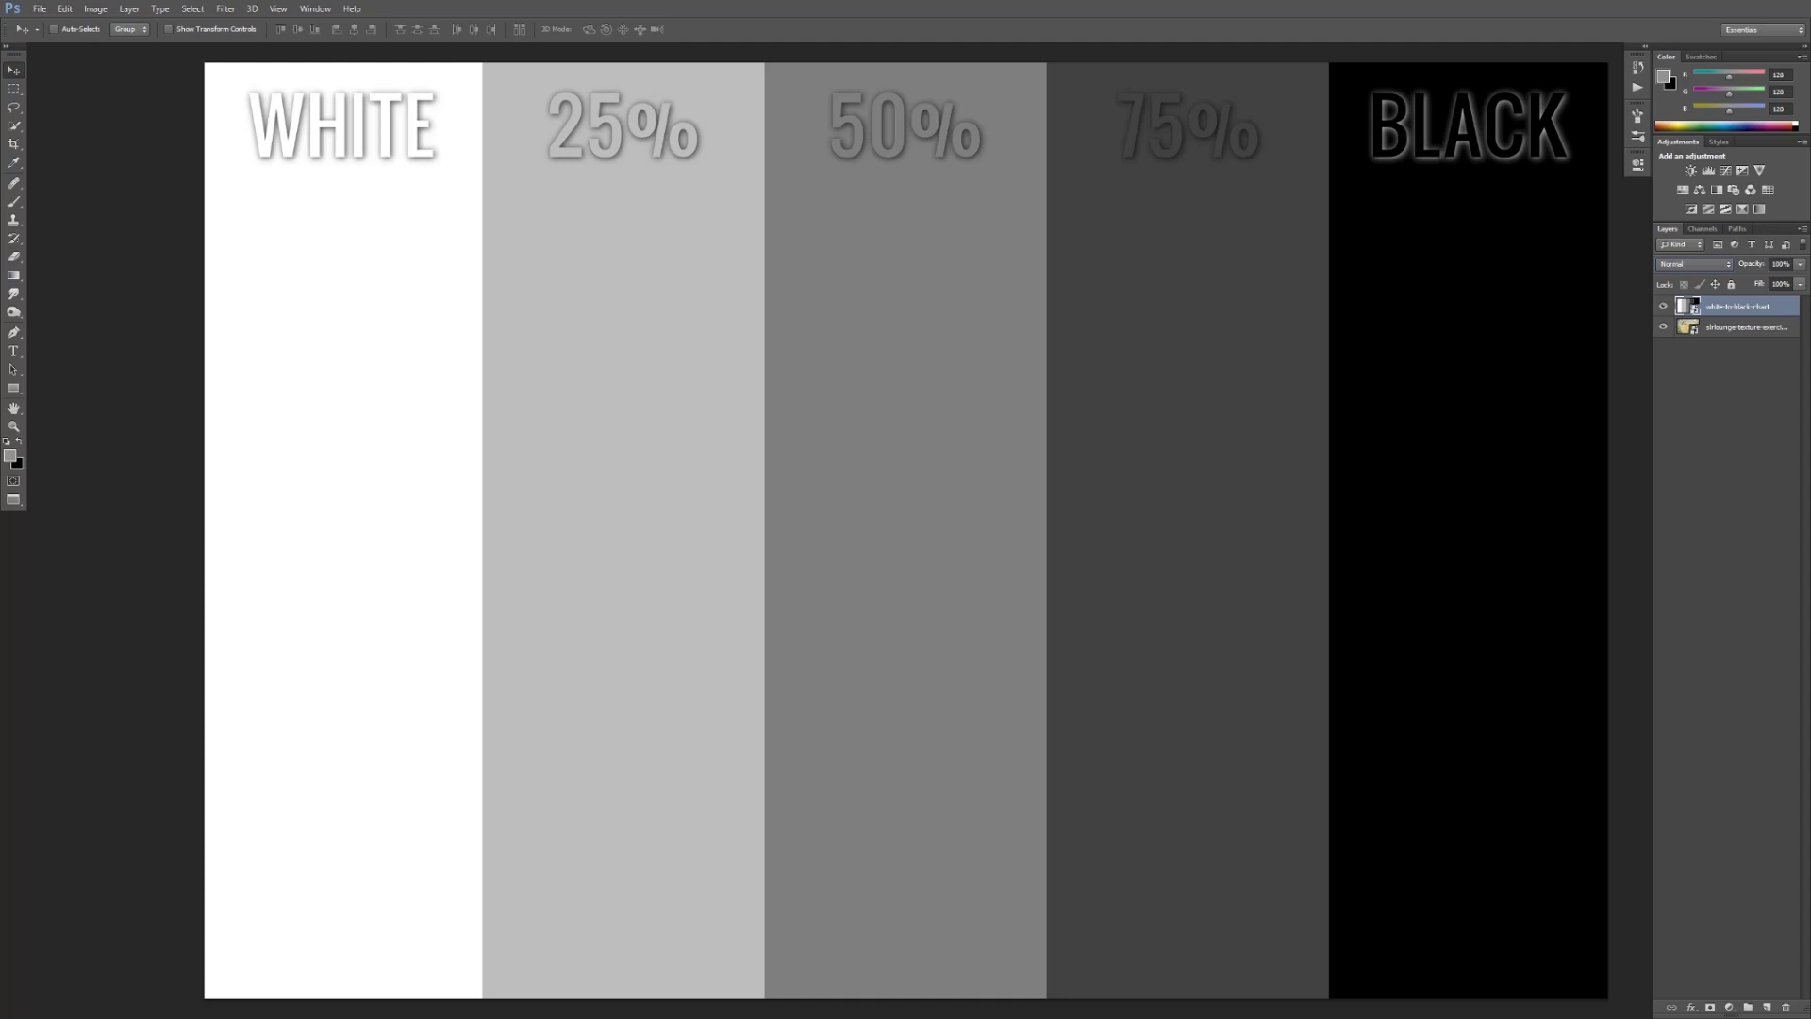
# - Open the chart layer's blend mode list and review the darkening modes Linear Burn, Color Burn and Multiply
pyautogui.click(1694, 264)
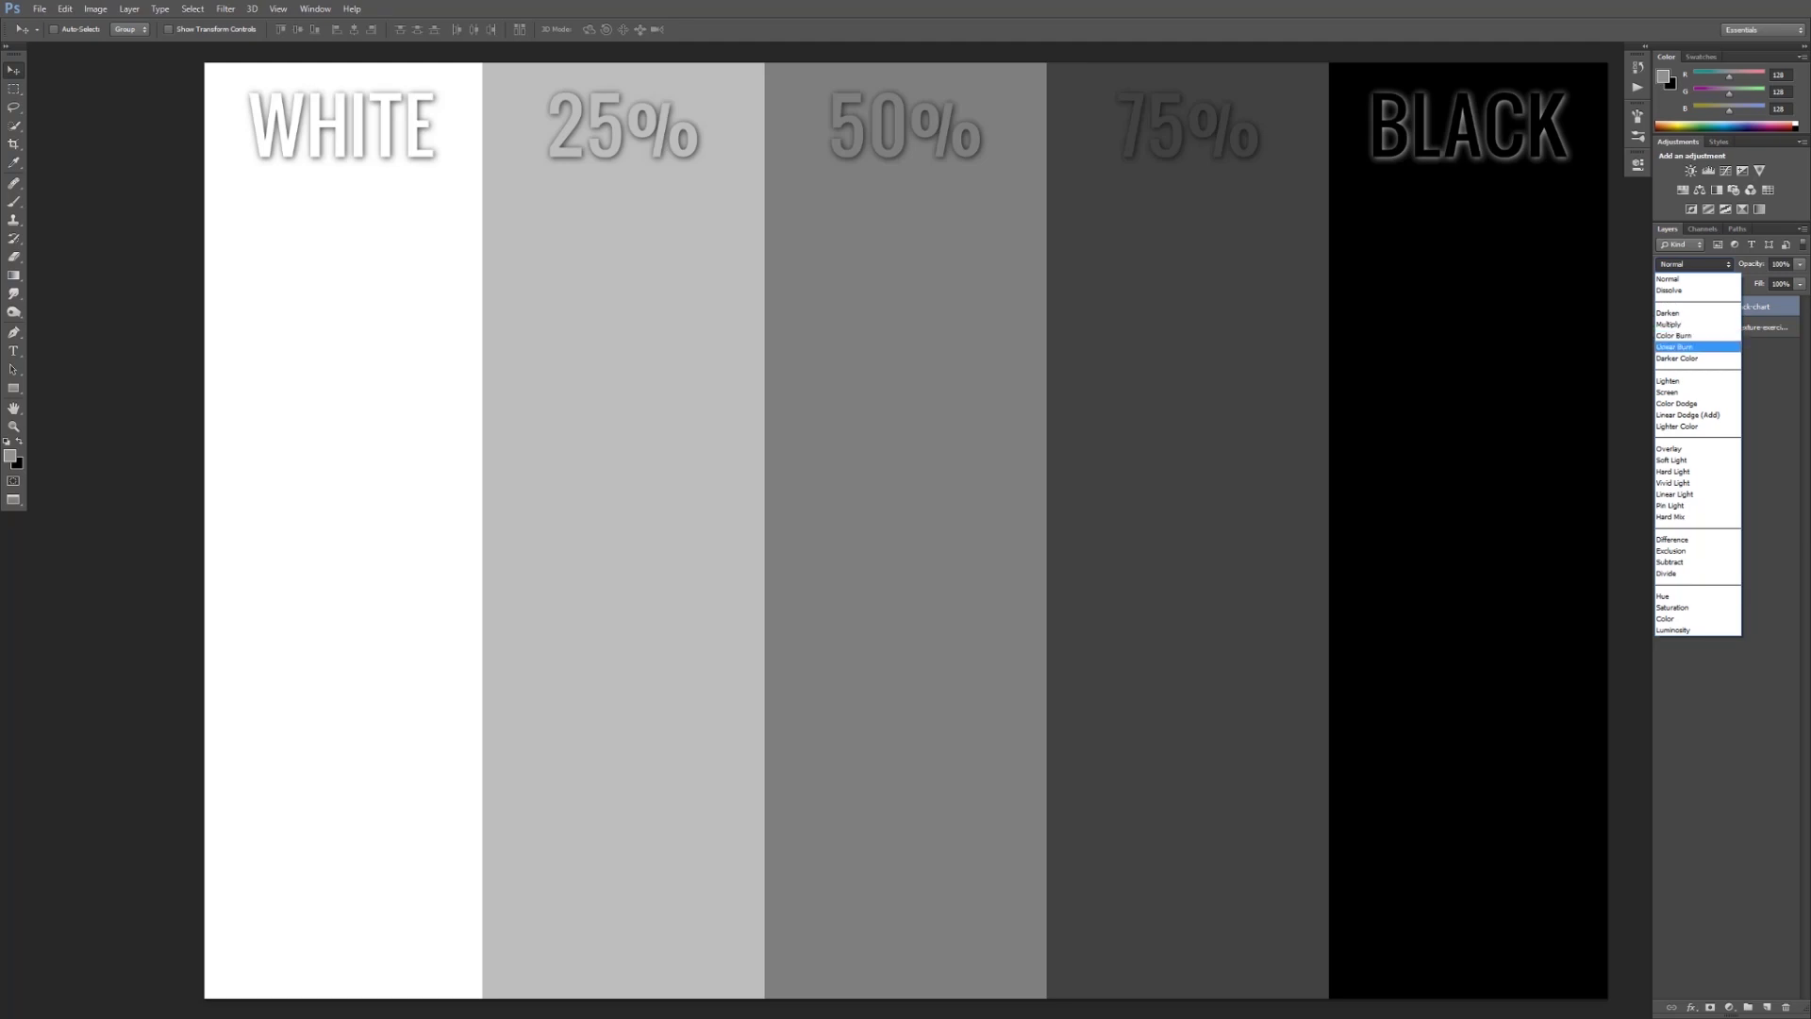
pyautogui.press('Up')
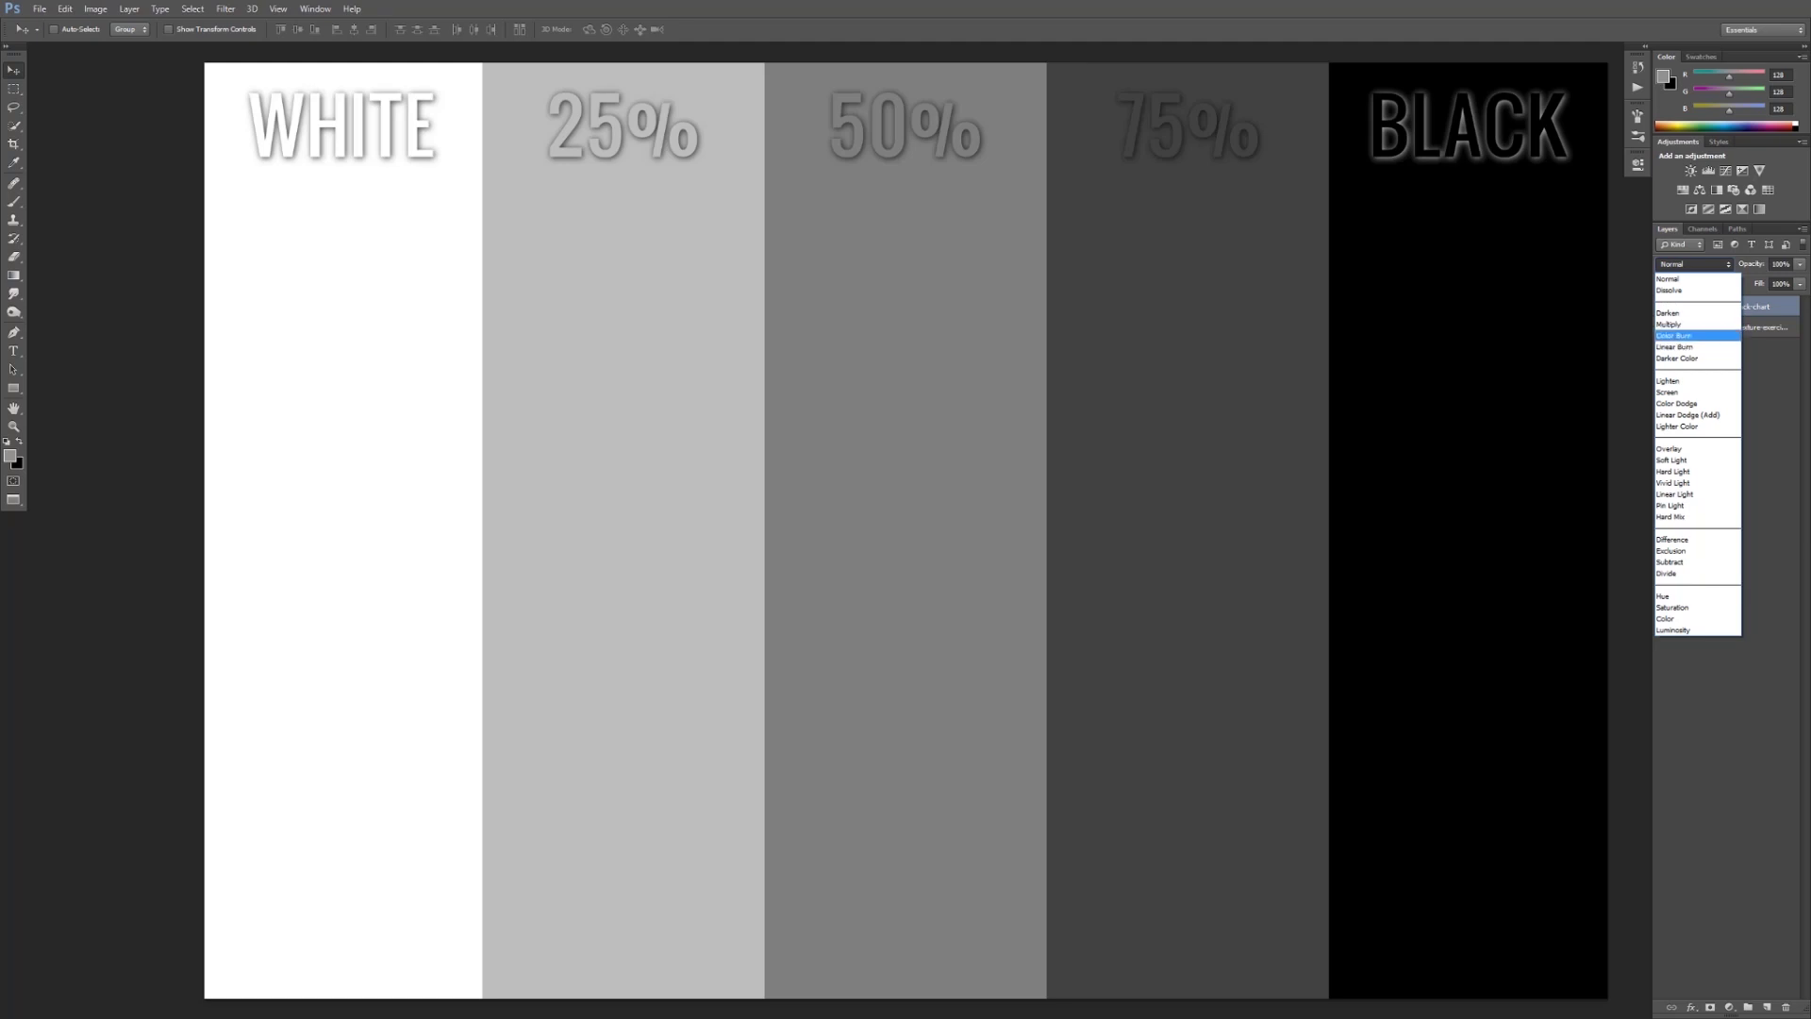
pyautogui.press('Up')
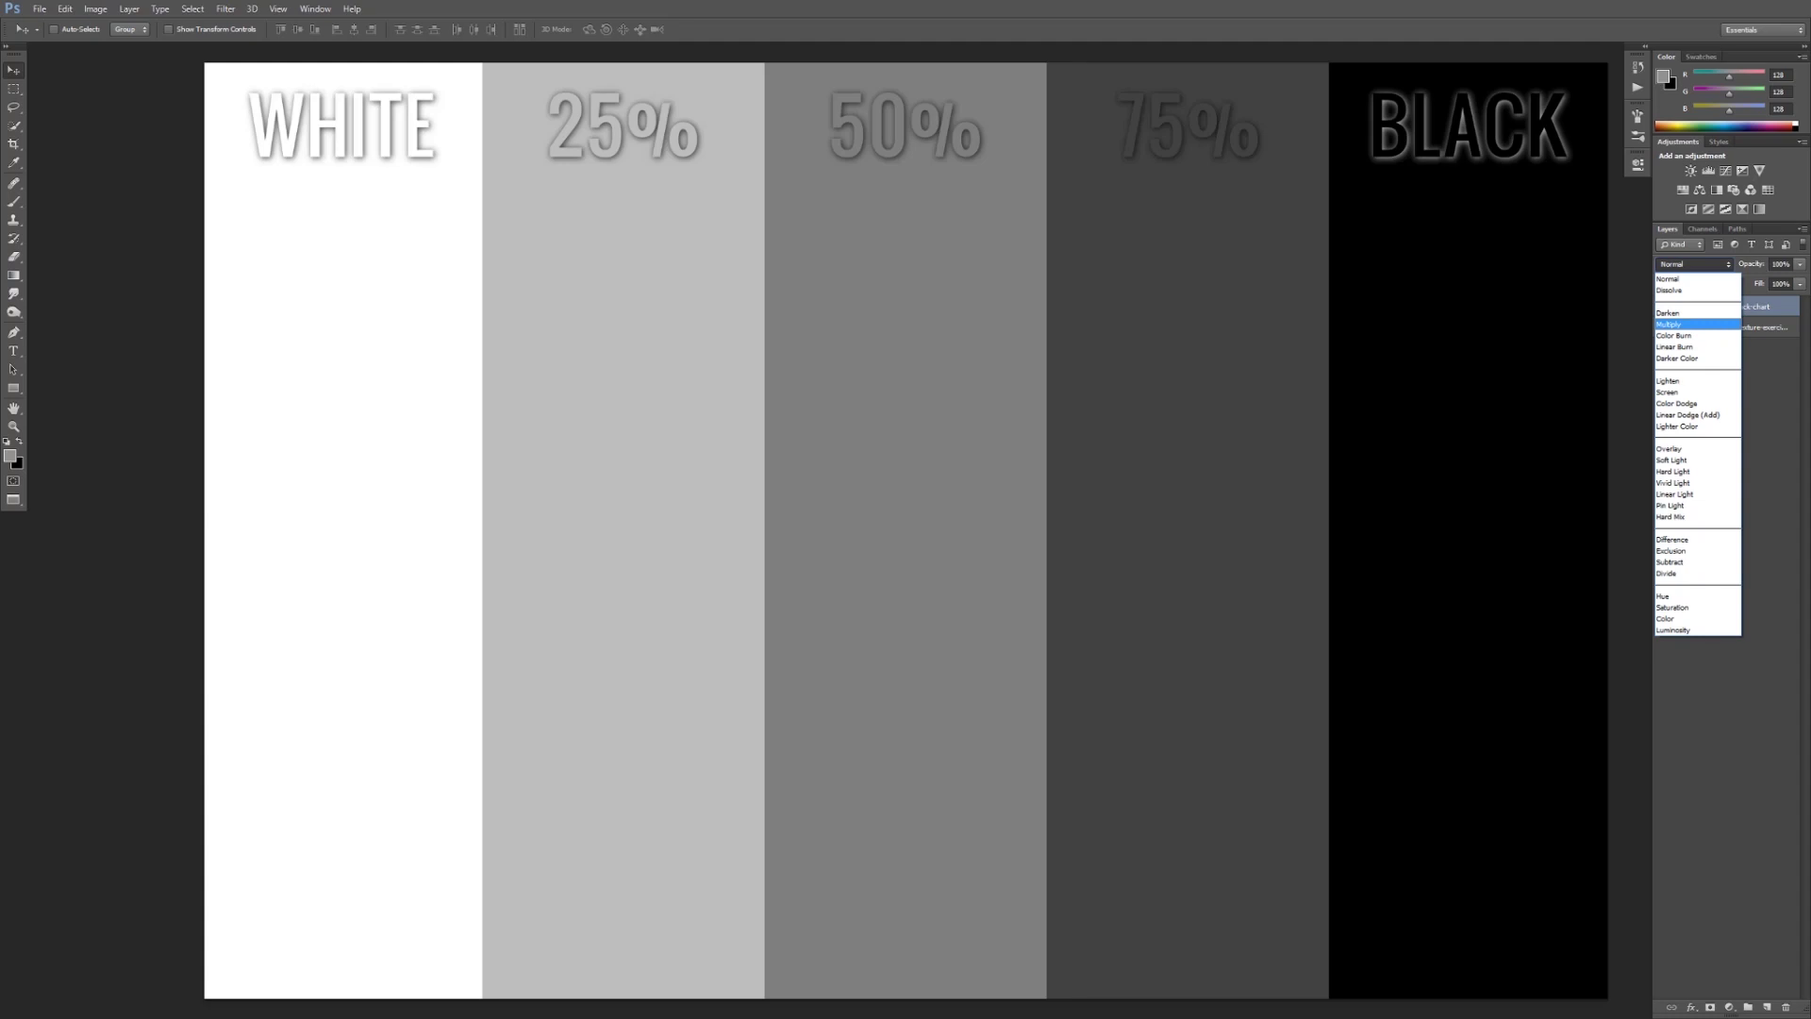
pyautogui.press('Down')
pyautogui.press('Down')
pyautogui.press('Down')
pyautogui.press('Down')
pyautogui.press('Down')
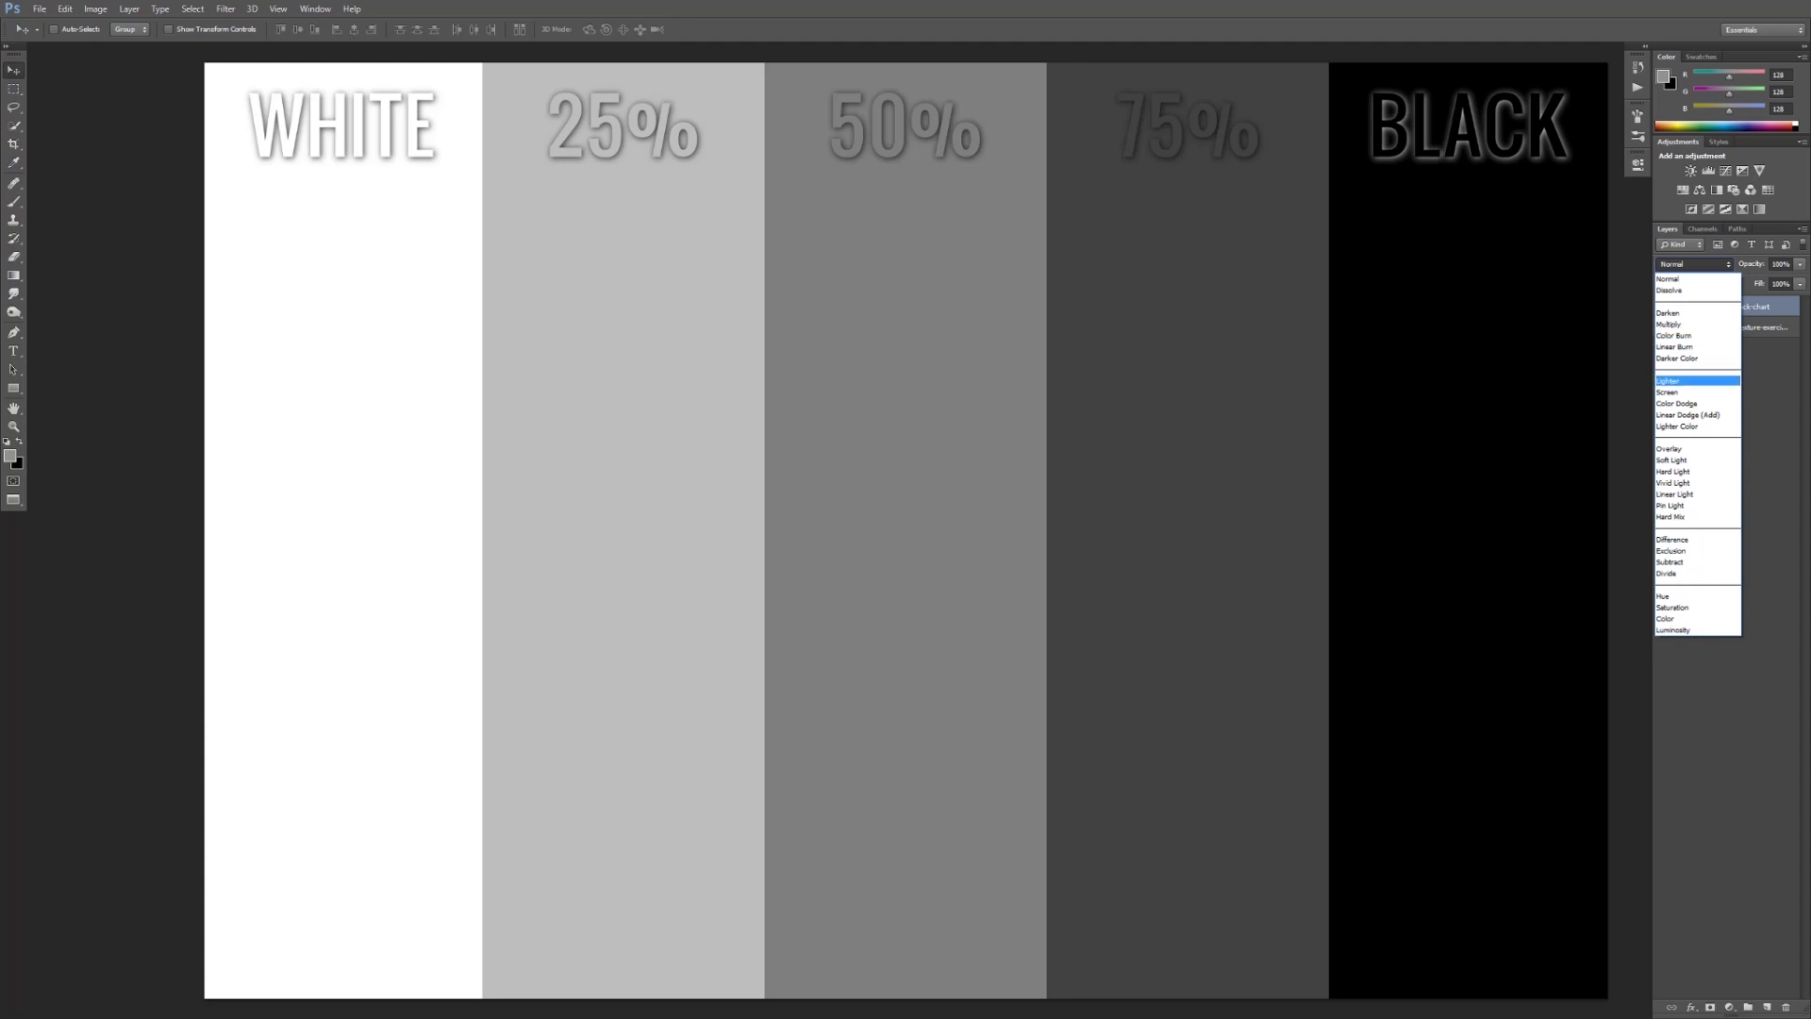
# - Review the lightening modes Lighten, Screen and Color Dodge in the blend mode list
pyautogui.press('Up')
pyautogui.press('Down')
pyautogui.press('Down')
pyautogui.press('Down')
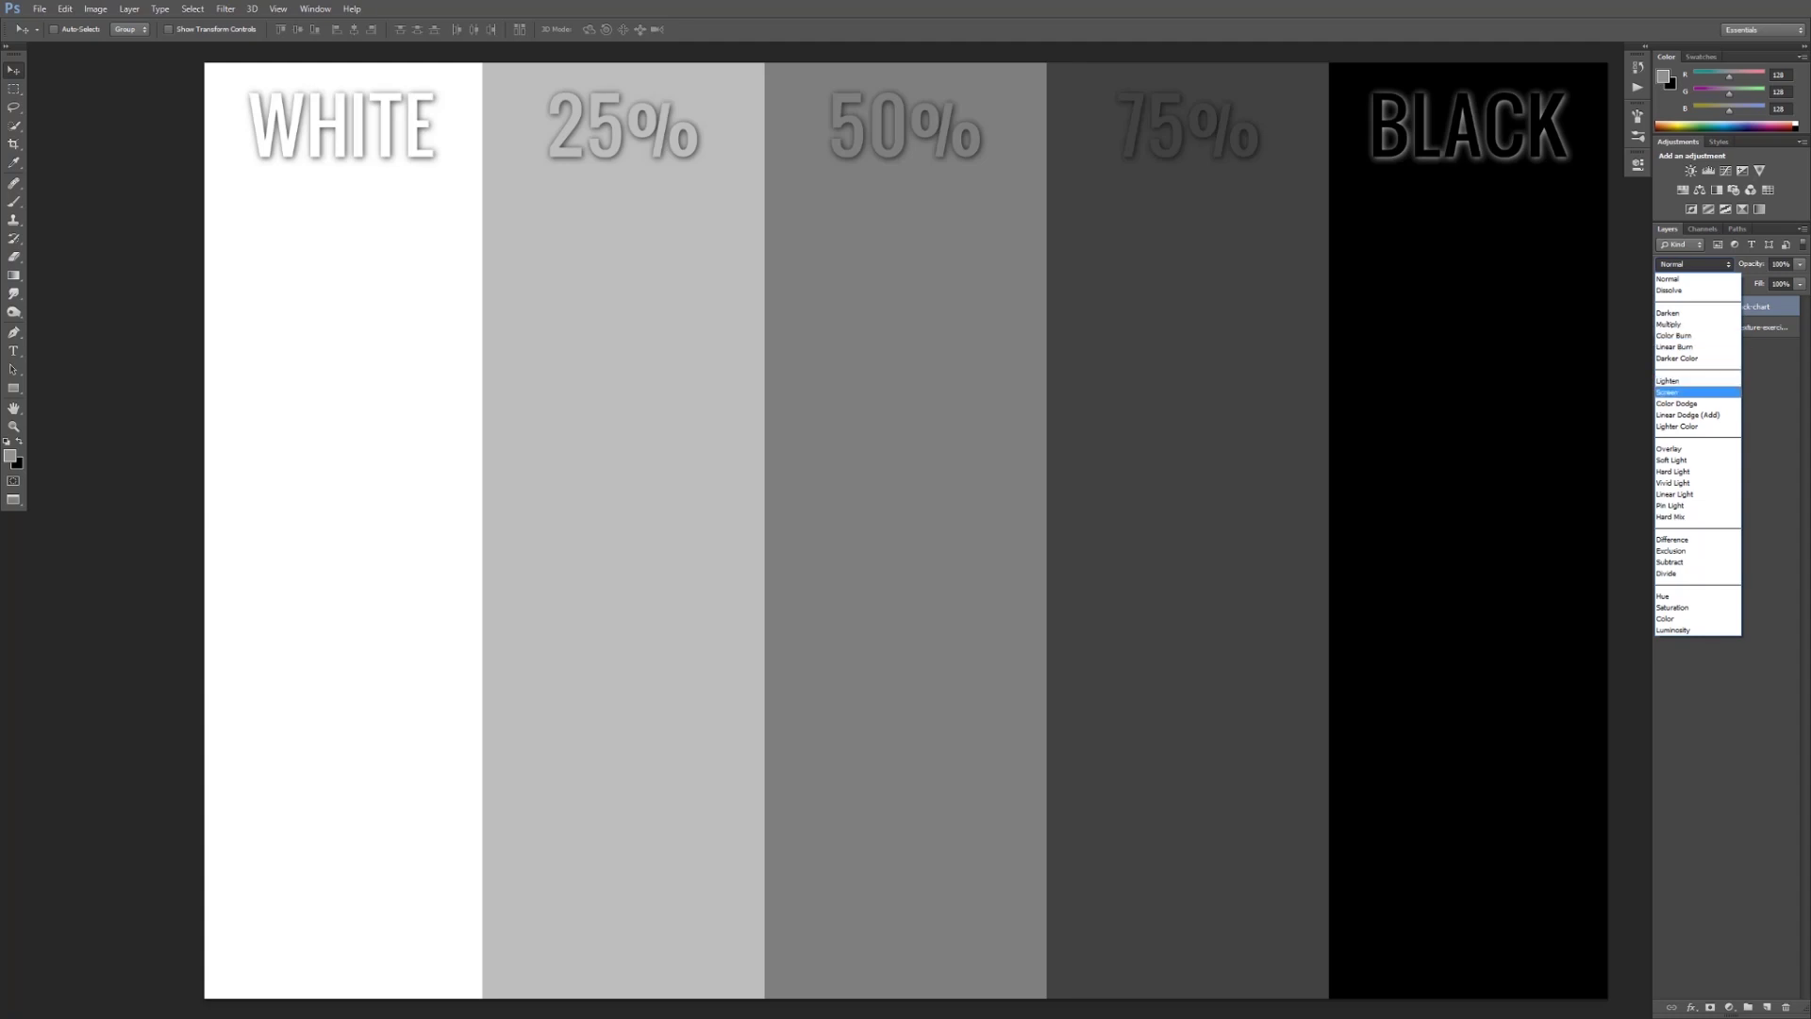
pyautogui.press('Up')
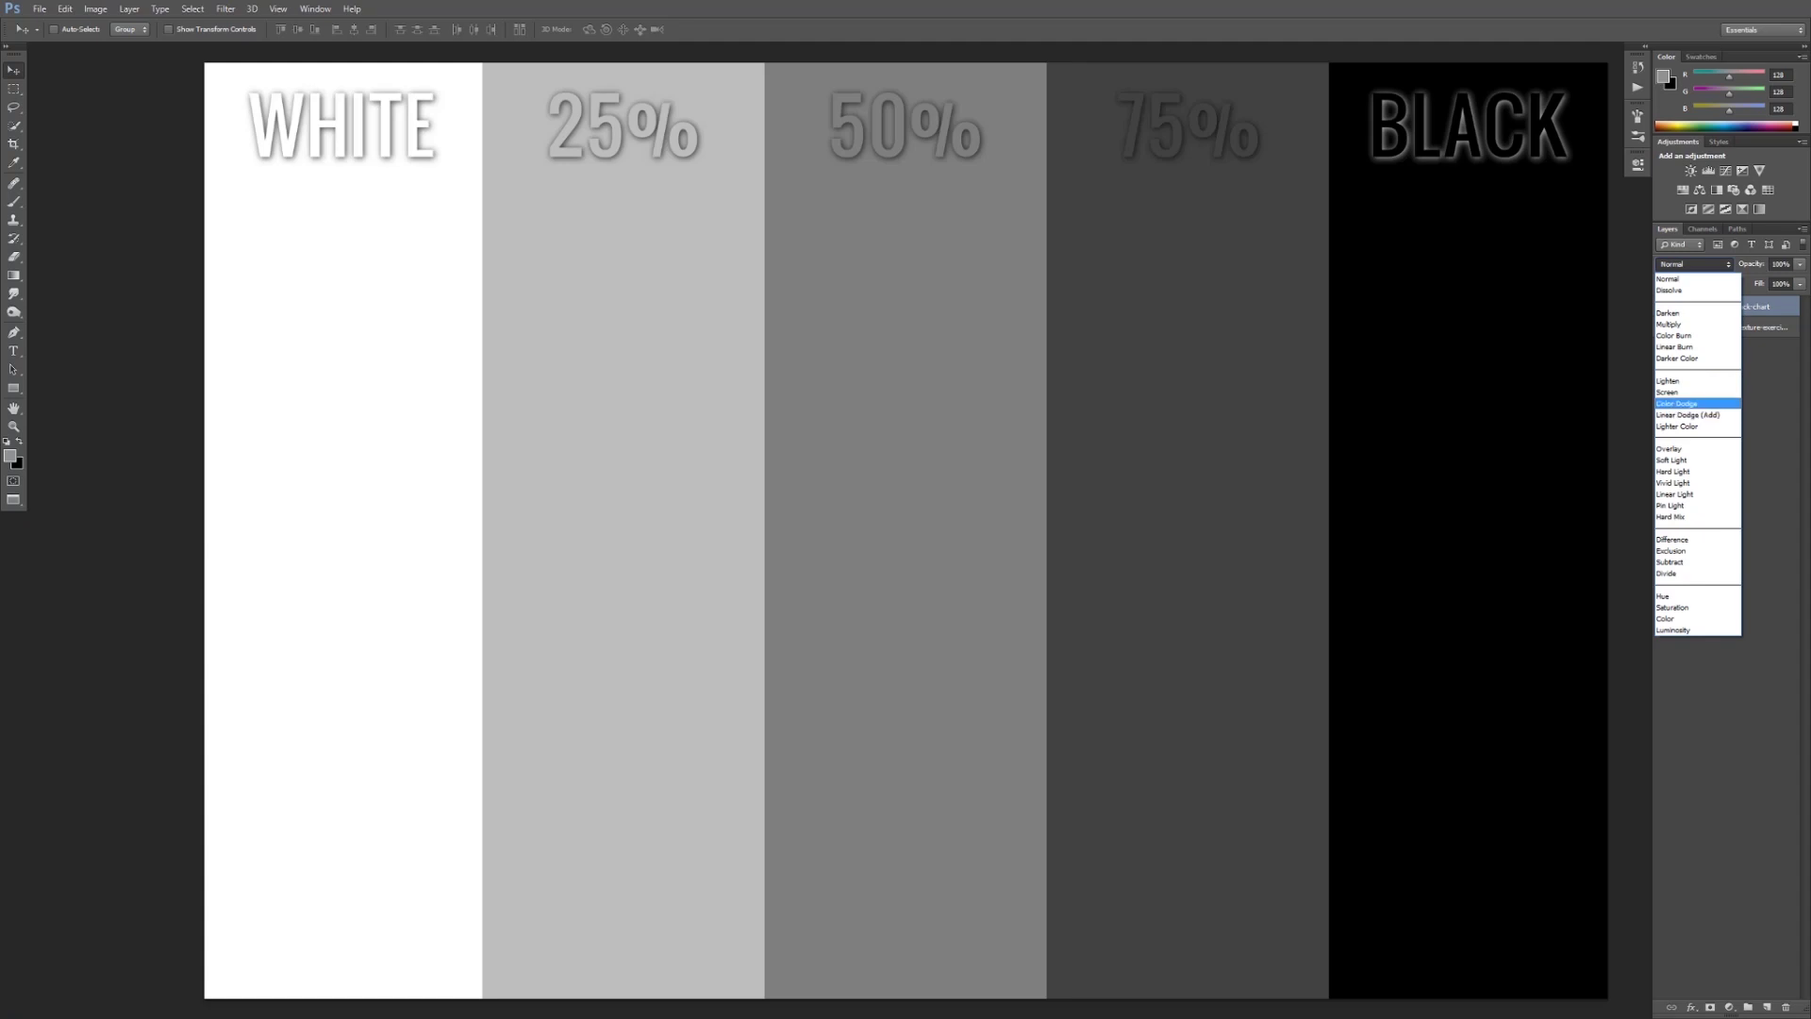
pyautogui.press('Up')
pyautogui.press('Up')
pyautogui.press('Down')
pyautogui.press('Down')
pyautogui.press('Up')
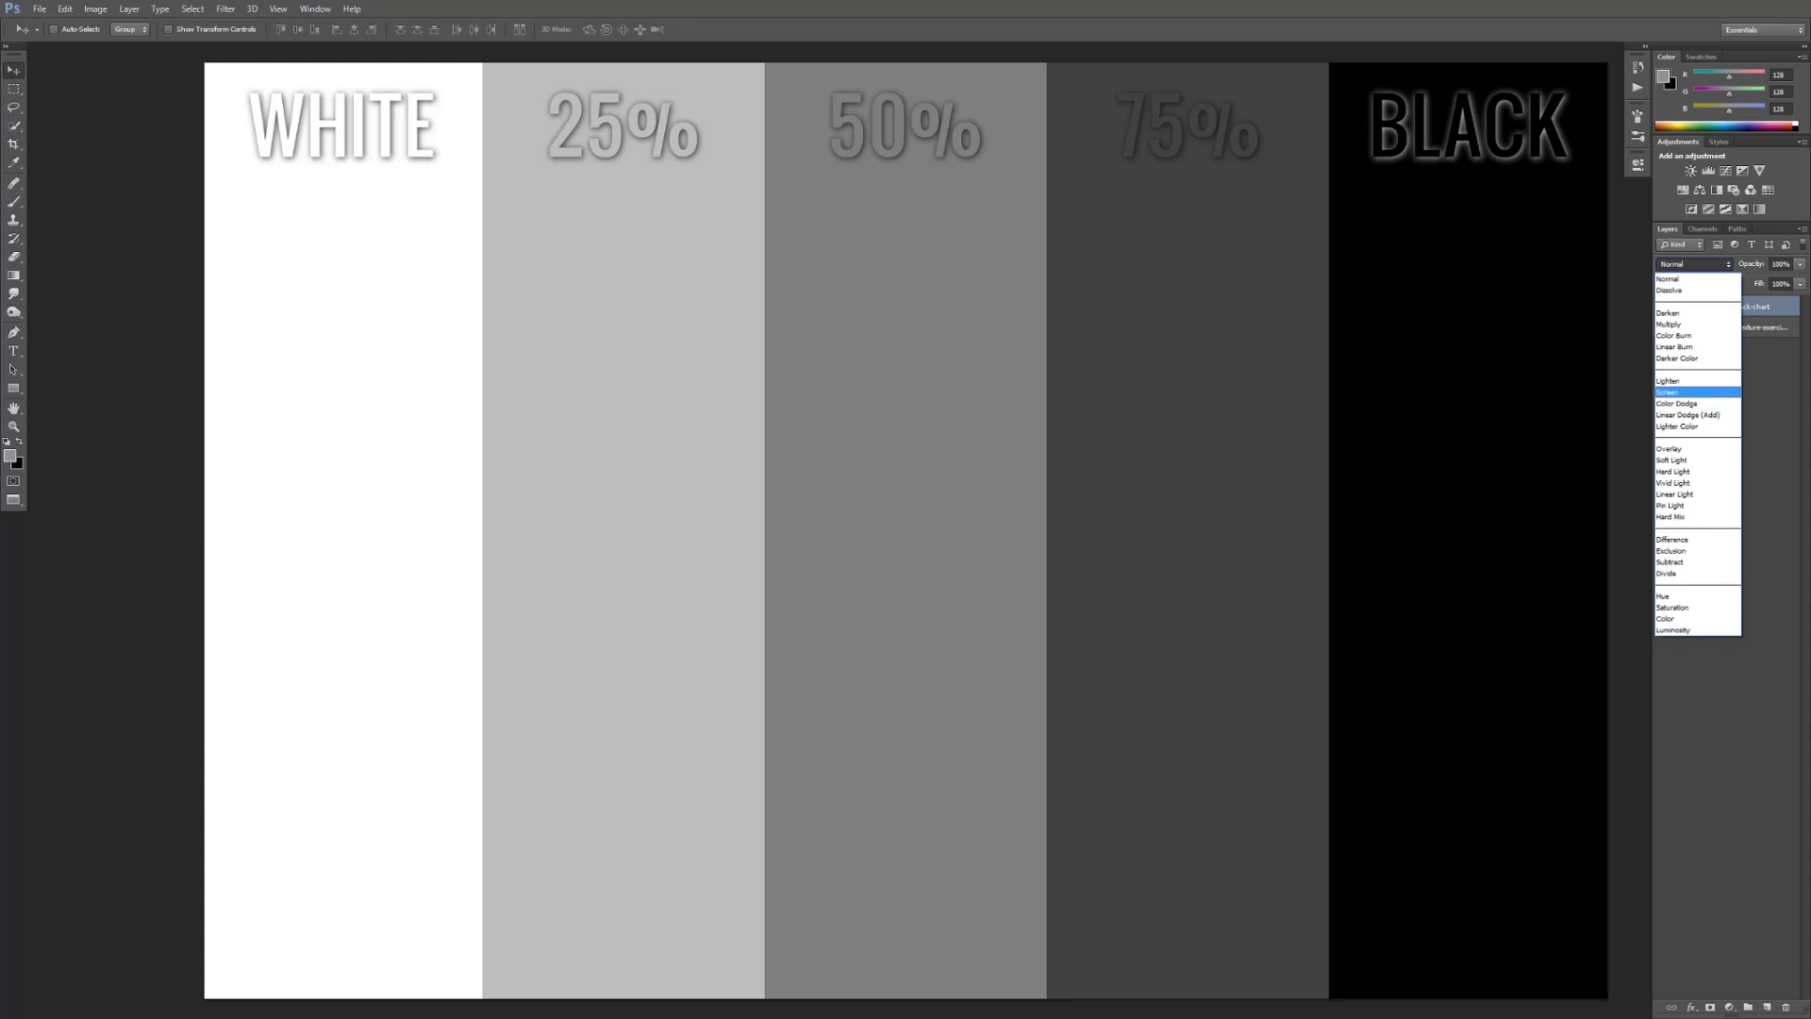
# - Compare the darkening group, including Multiply and Darker Color, with the lightening group, including Color Dodge, in the blend mode list
pyautogui.press('Up')
pyautogui.press('Up')
pyautogui.press('Up')
pyautogui.press('Up')
pyautogui.press('Up')
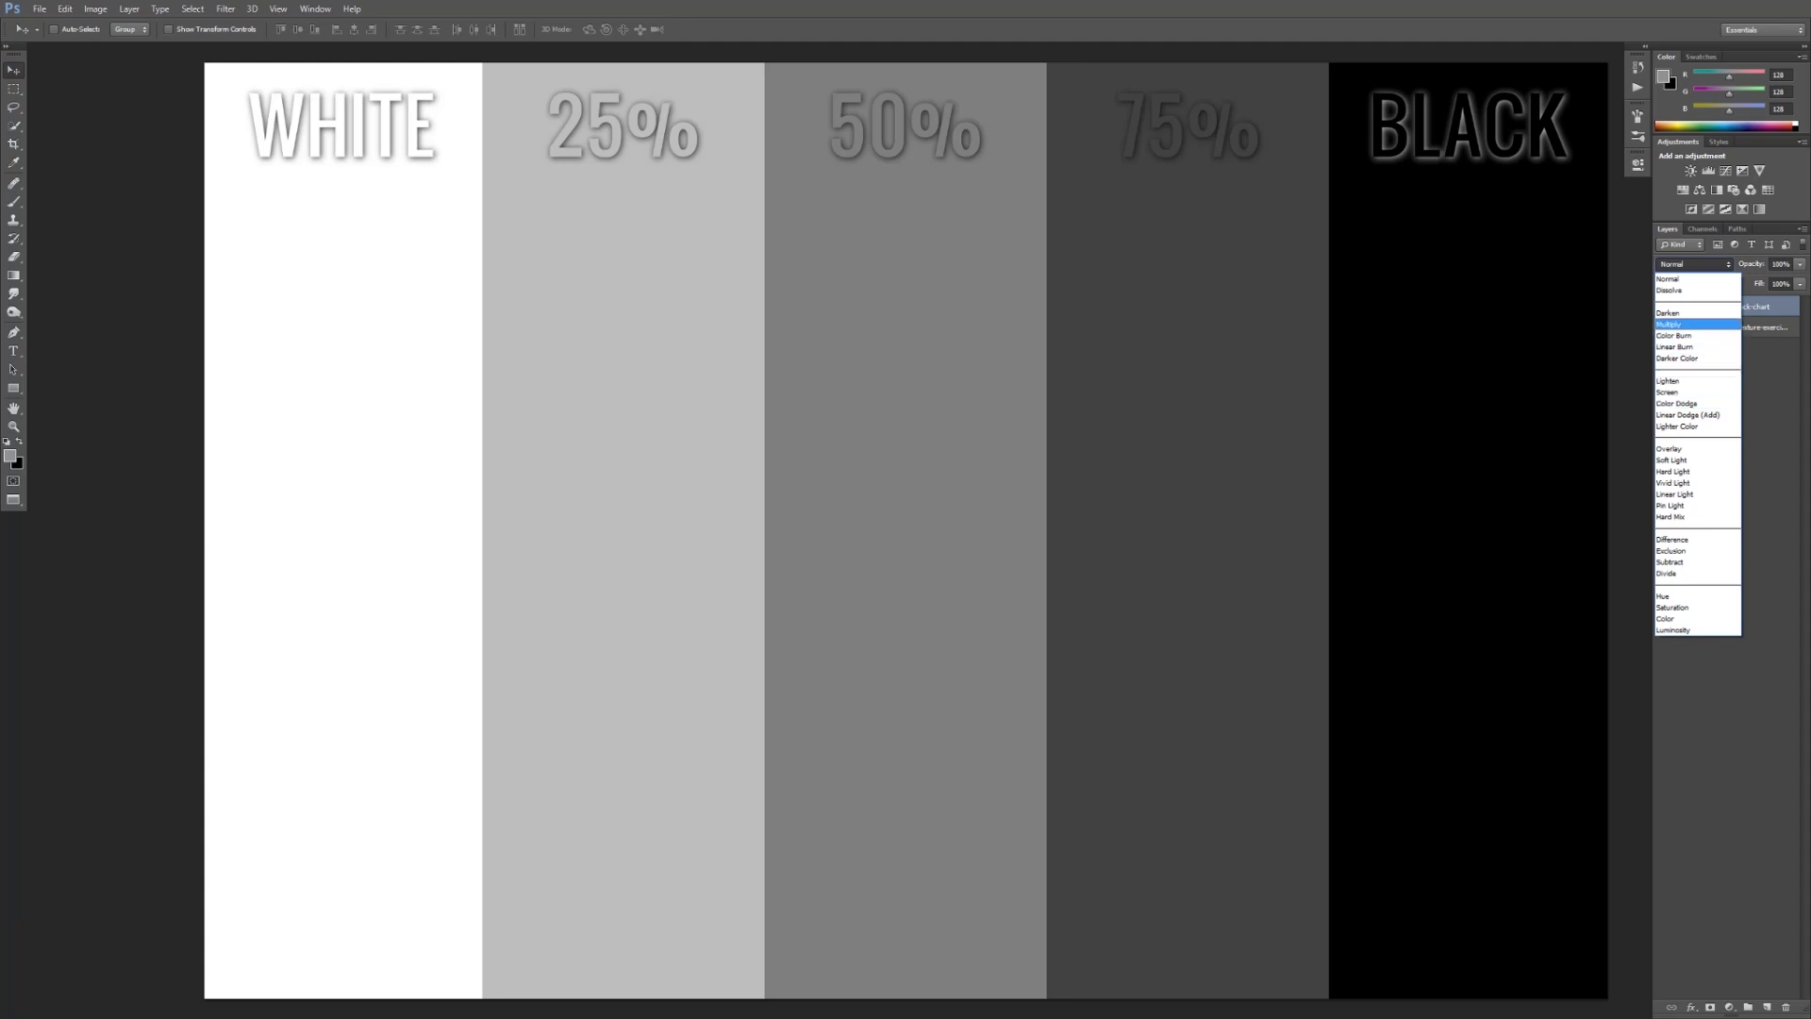
pyautogui.press('Down')
pyautogui.press('Down')
pyautogui.press('Down')
pyautogui.press('Down')
pyautogui.press('Down')
pyautogui.press('Up')
pyautogui.press('Up')
pyautogui.press('Up')
pyautogui.press('Up')
pyautogui.press('Up')
pyautogui.press('Down')
pyautogui.press('Down')
pyautogui.press('Down')
pyautogui.press('Down')
pyautogui.press('Down')
pyautogui.press('Up')
pyautogui.press('Up')
pyautogui.press('Up')
pyautogui.press('Up')
pyautogui.press('Up')
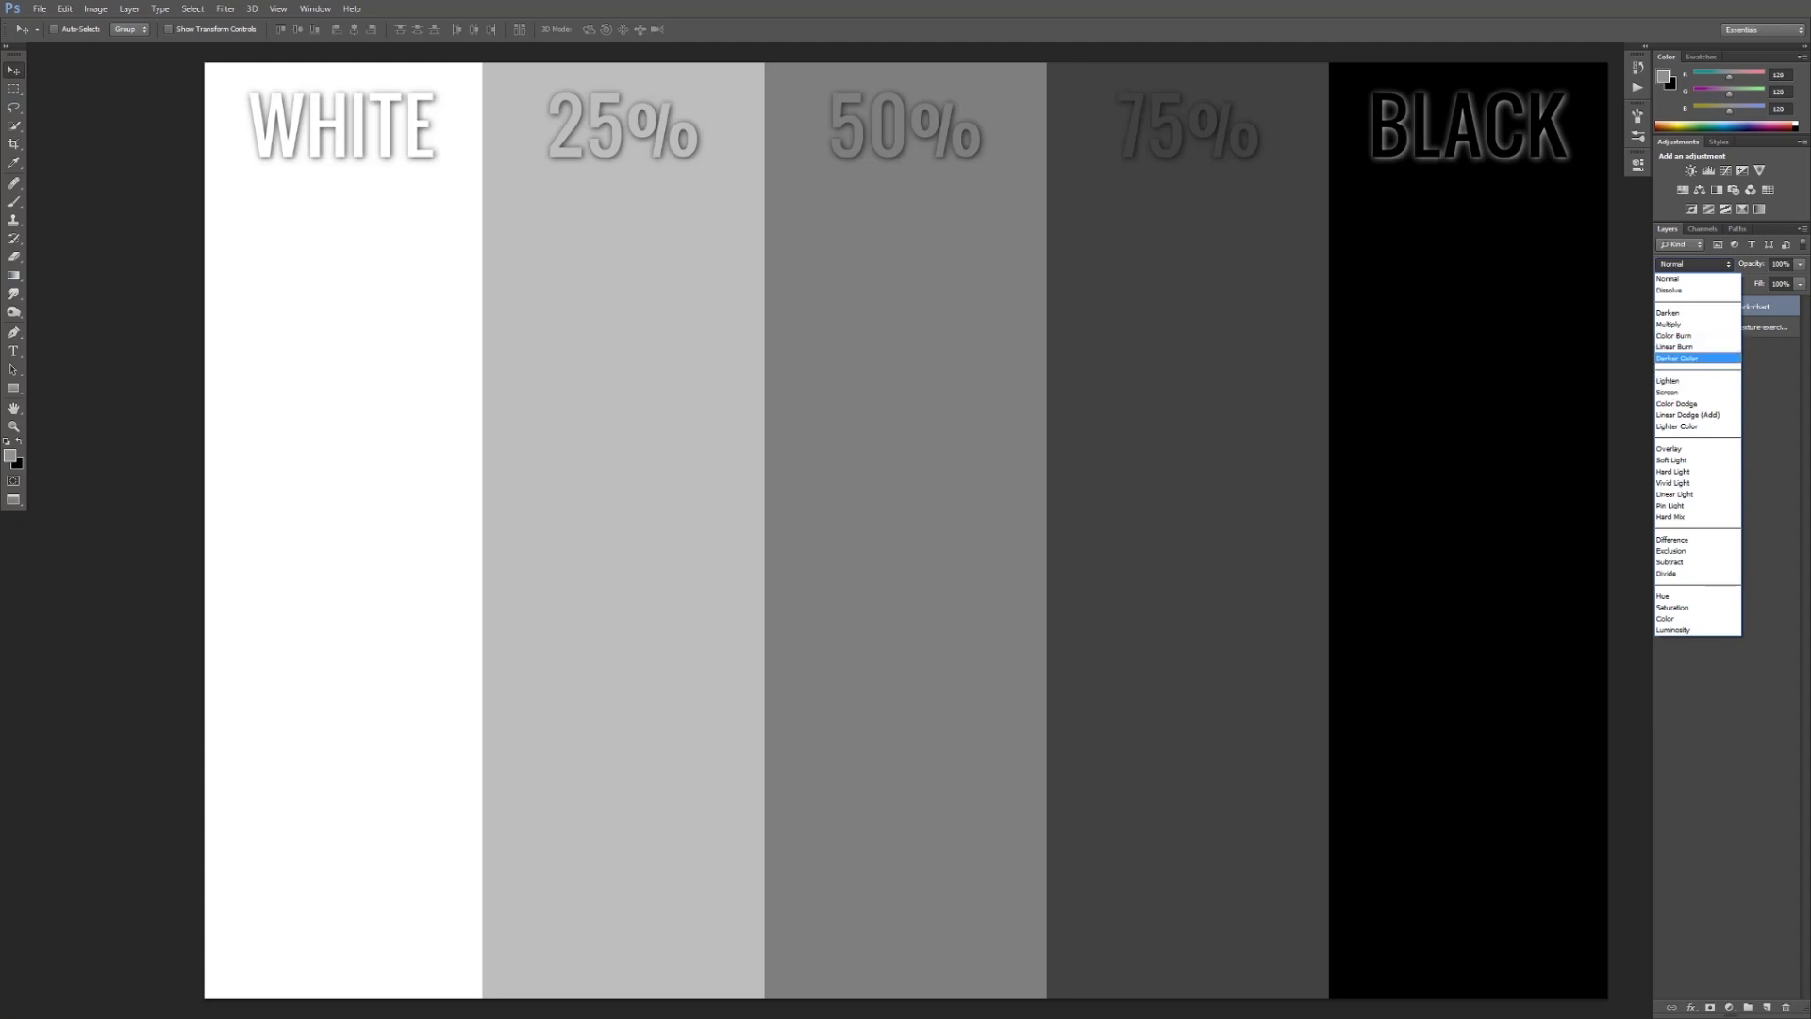
pyautogui.press('Down')
pyautogui.press('Down')
pyautogui.press('Down')
pyautogui.press('Down')
pyautogui.press('Down')
# - Examine how the contrast modes such as Overlay and Hard Light relate to the neighbouring groups in the blend mode list
pyautogui.press('Down')
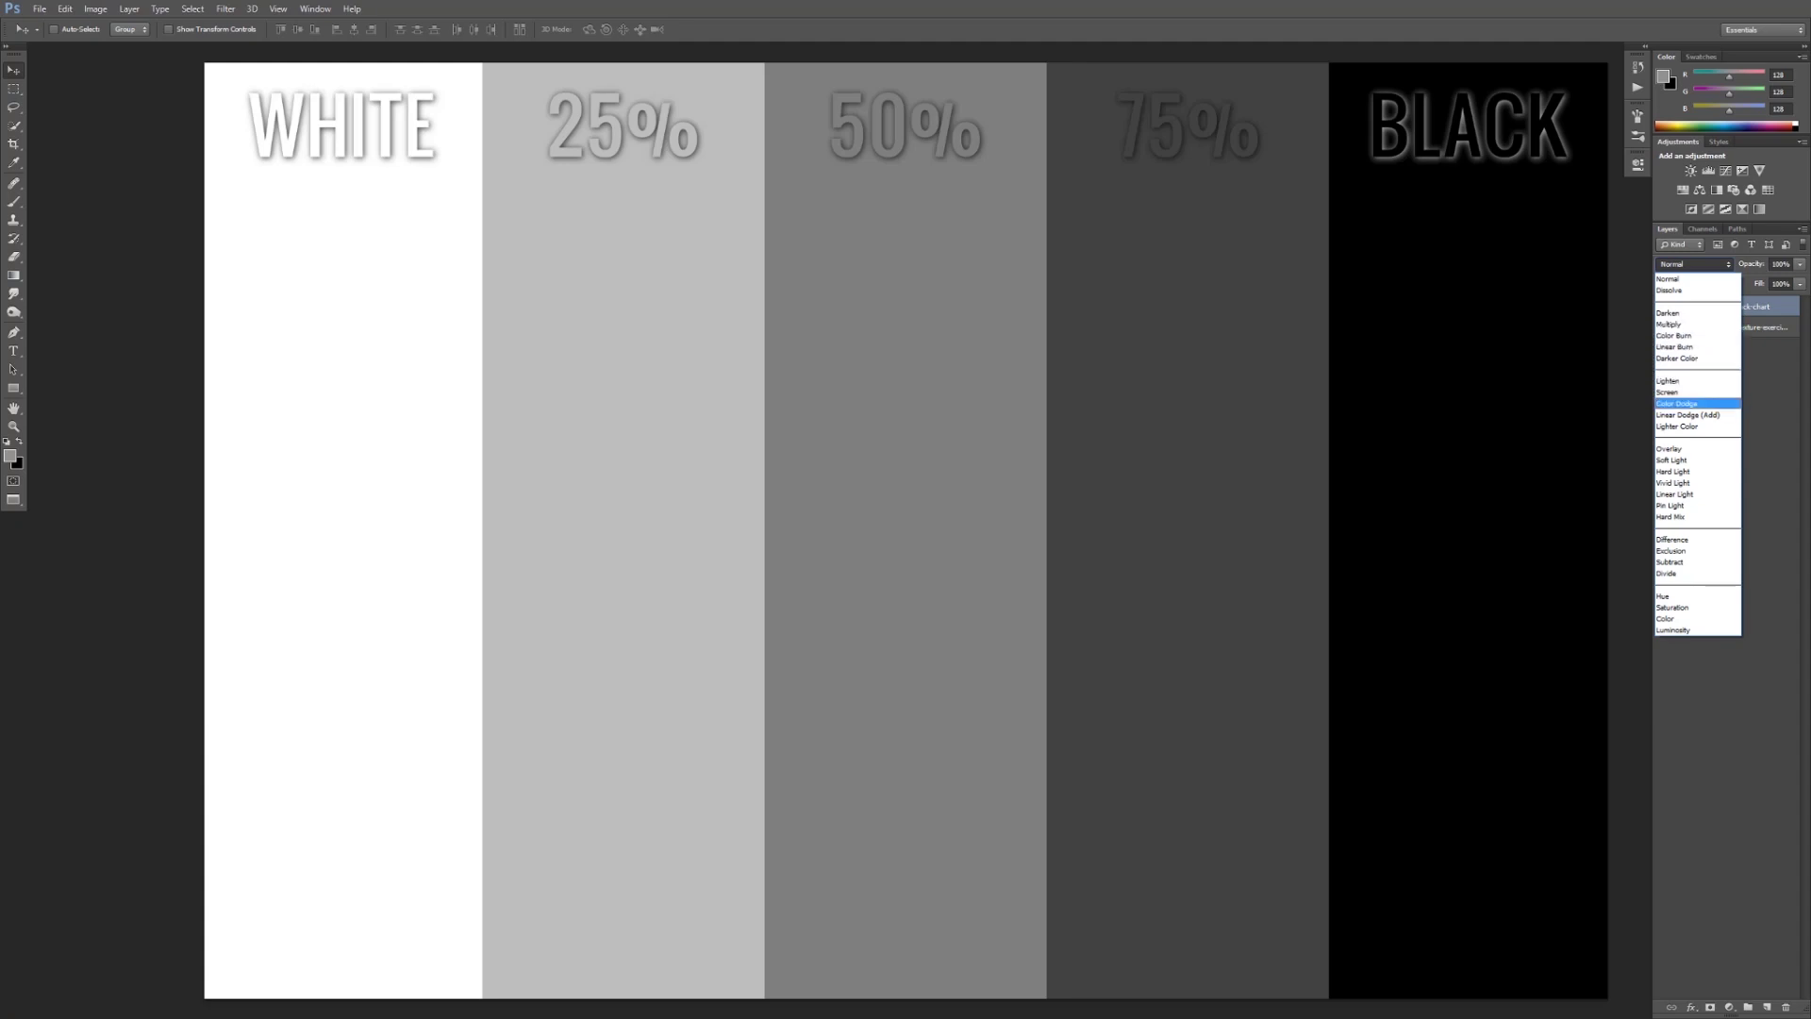
pyautogui.press('Down')
pyautogui.press('Down')
pyautogui.press('Down')
pyautogui.press('Down')
pyautogui.press('Up')
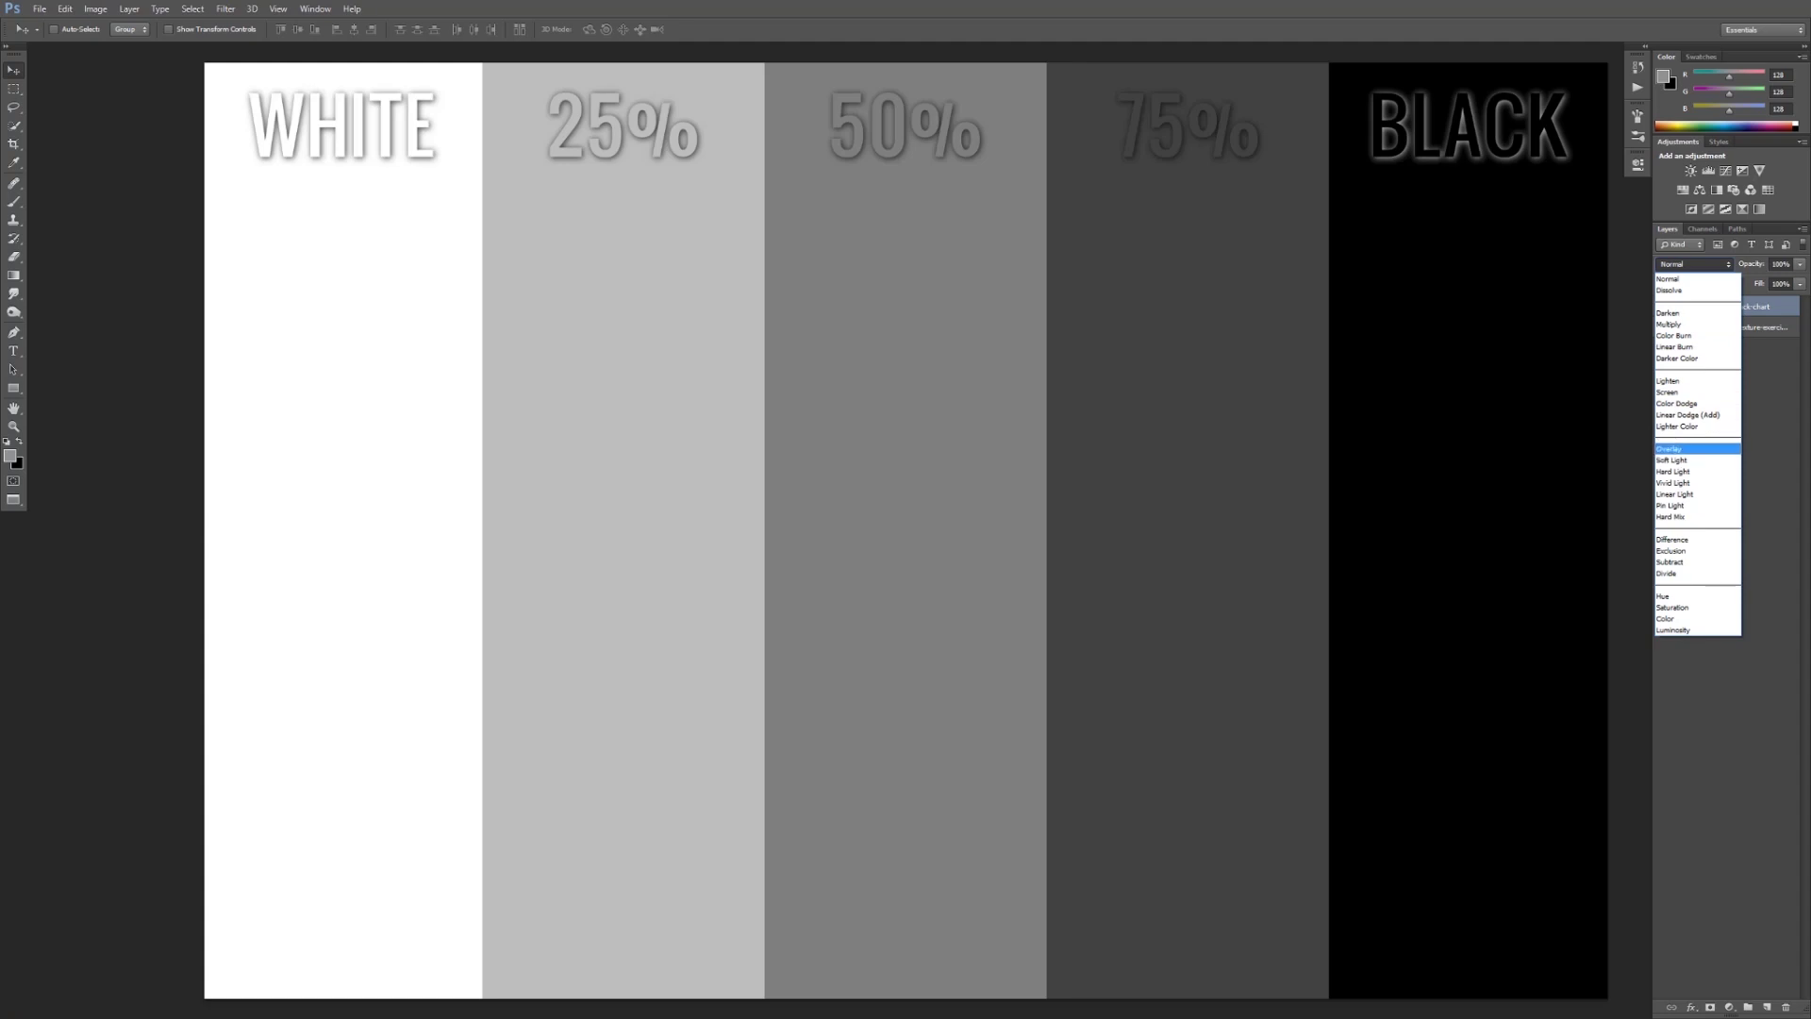
pyautogui.press('Down')
pyautogui.press('Down')
pyautogui.press('Down')
pyautogui.press('Down')
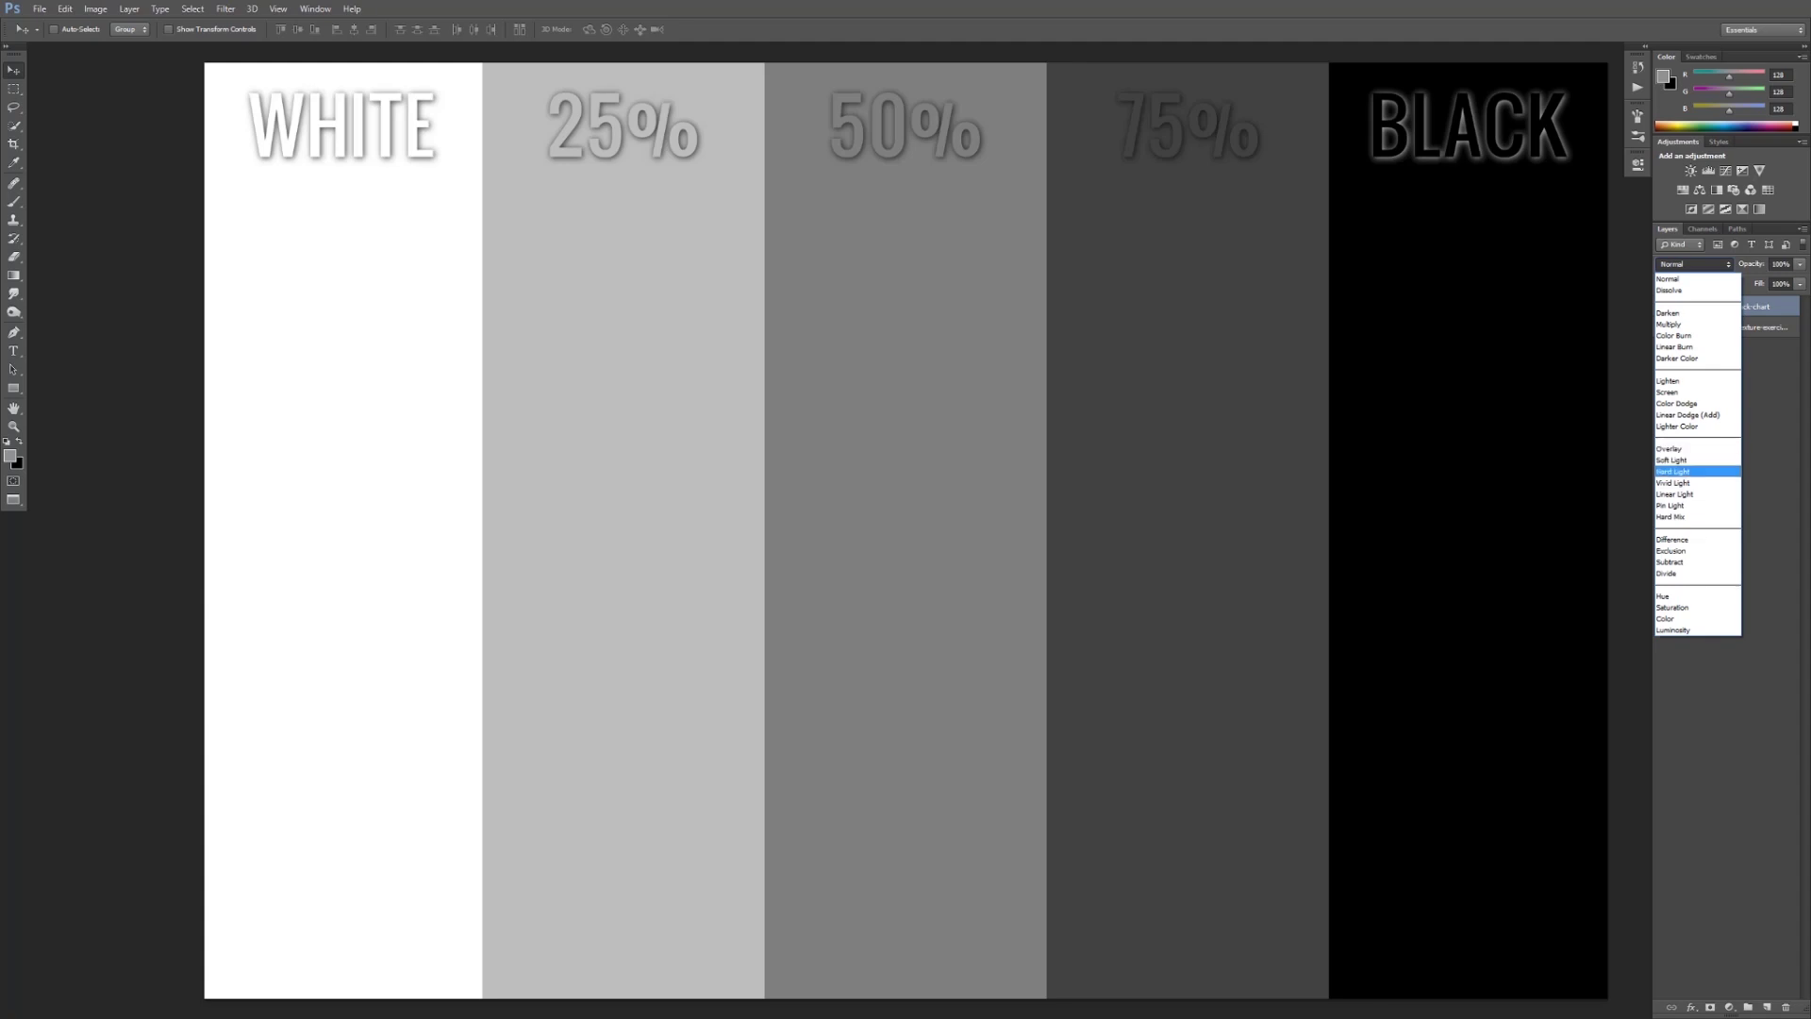
pyautogui.press('Up')
pyautogui.press('Up')
pyautogui.press('Up')
pyautogui.press('Up')
pyautogui.press('Down')
pyautogui.press('Down')
pyautogui.press('Down')
pyautogui.press('Down')
pyautogui.press('Down')
pyautogui.press('Up')
pyautogui.press('Up')
pyautogui.press('Up')
pyautogui.press('Up')
pyautogui.press('Up')
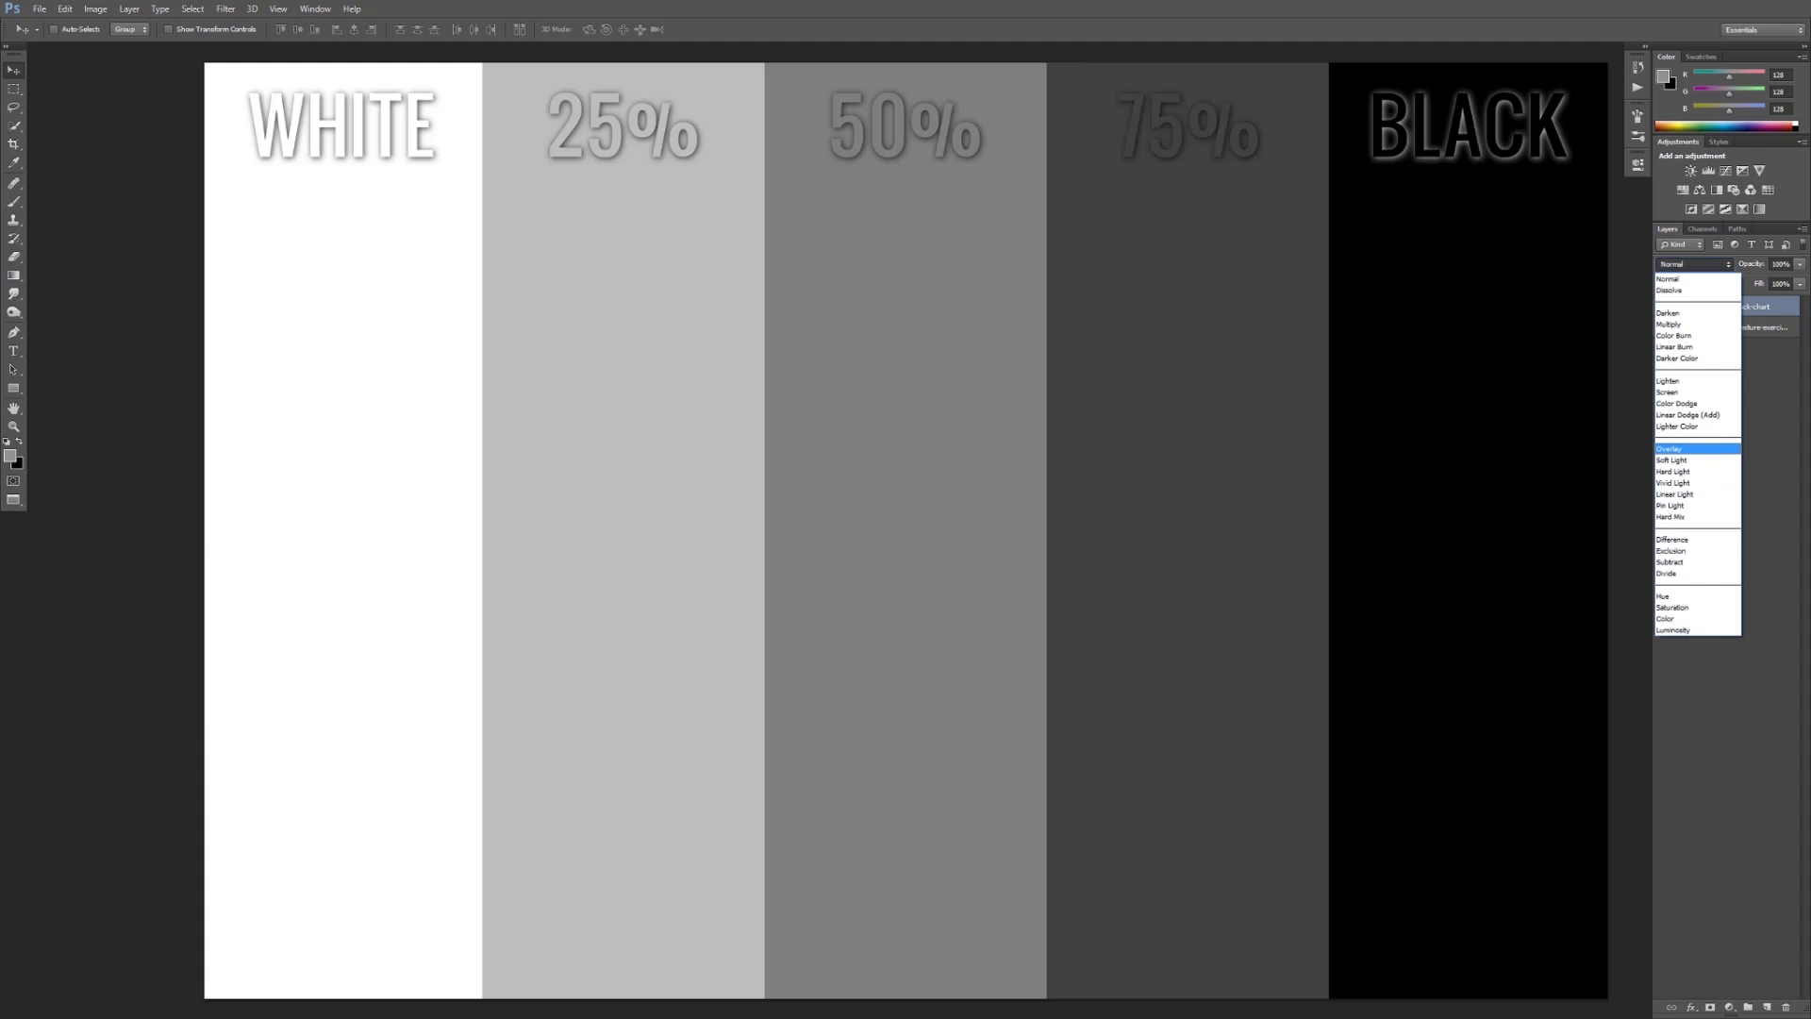
# - Go through the contrast modes from Soft Light down to Hard Mix
pyautogui.press('Down')
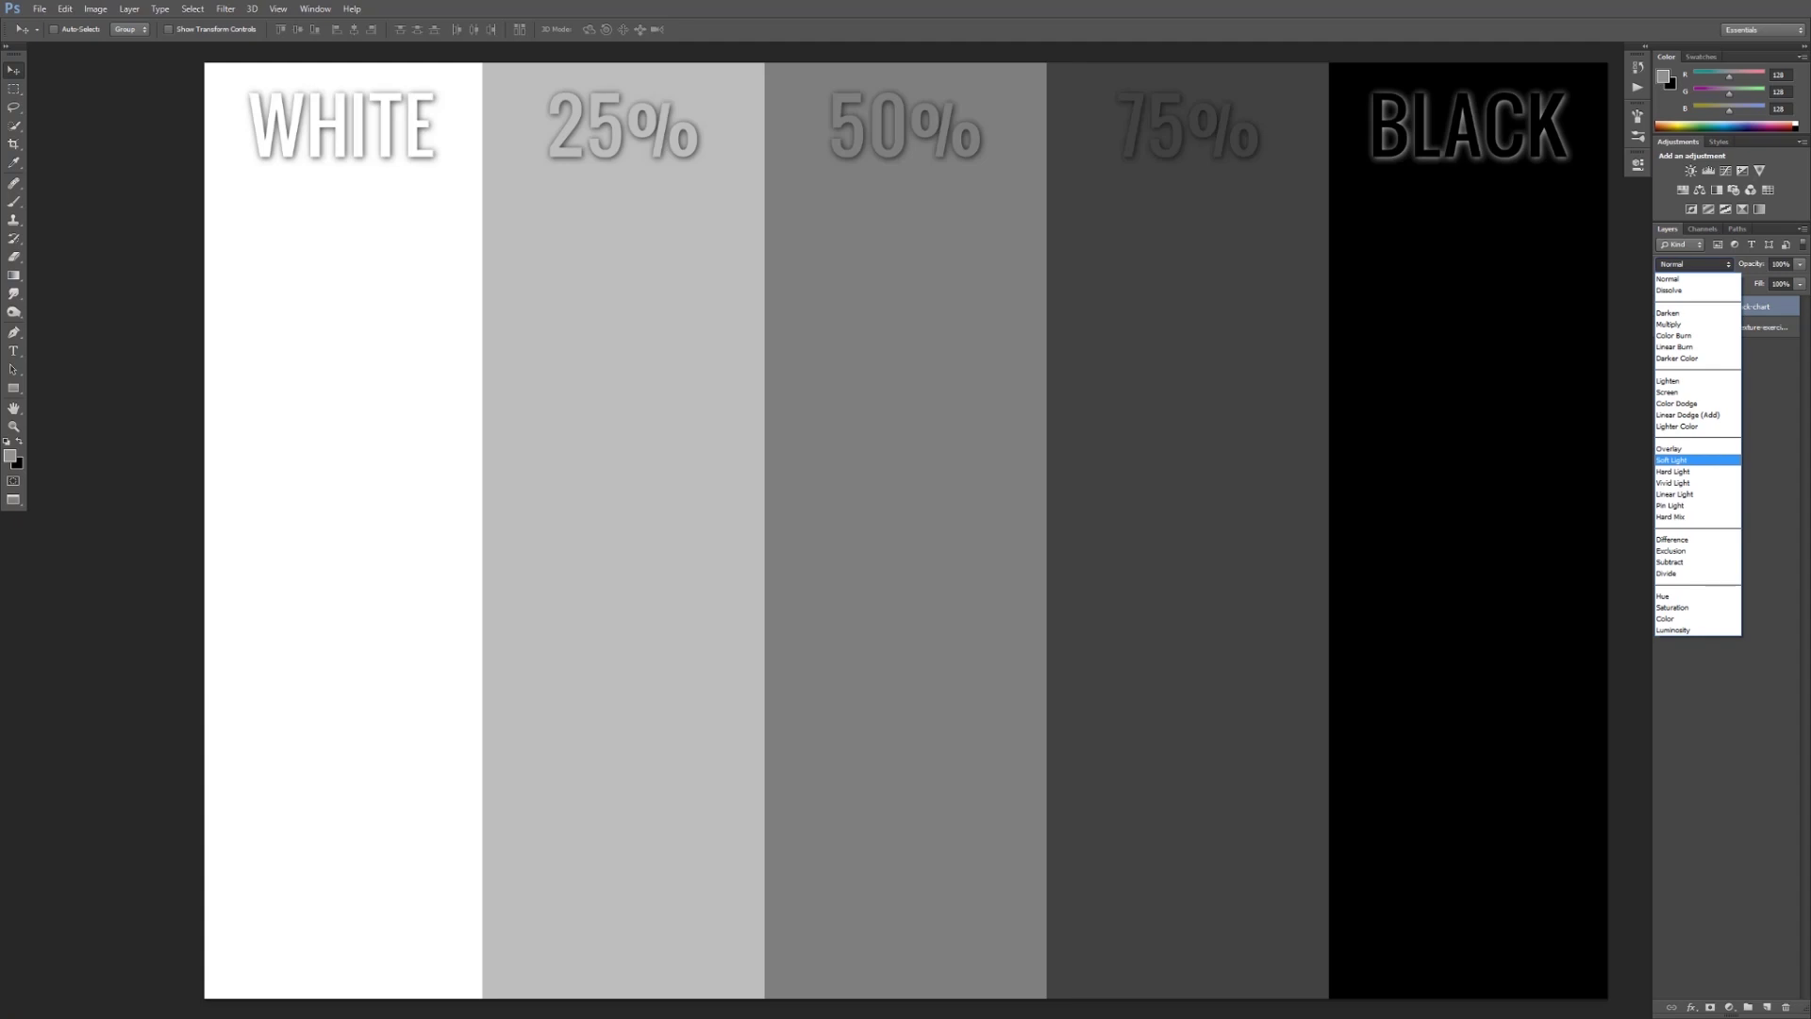
pyautogui.press('Down')
pyautogui.press('Down')
pyautogui.press('Down')
pyautogui.press('Down')
pyautogui.press('Down')
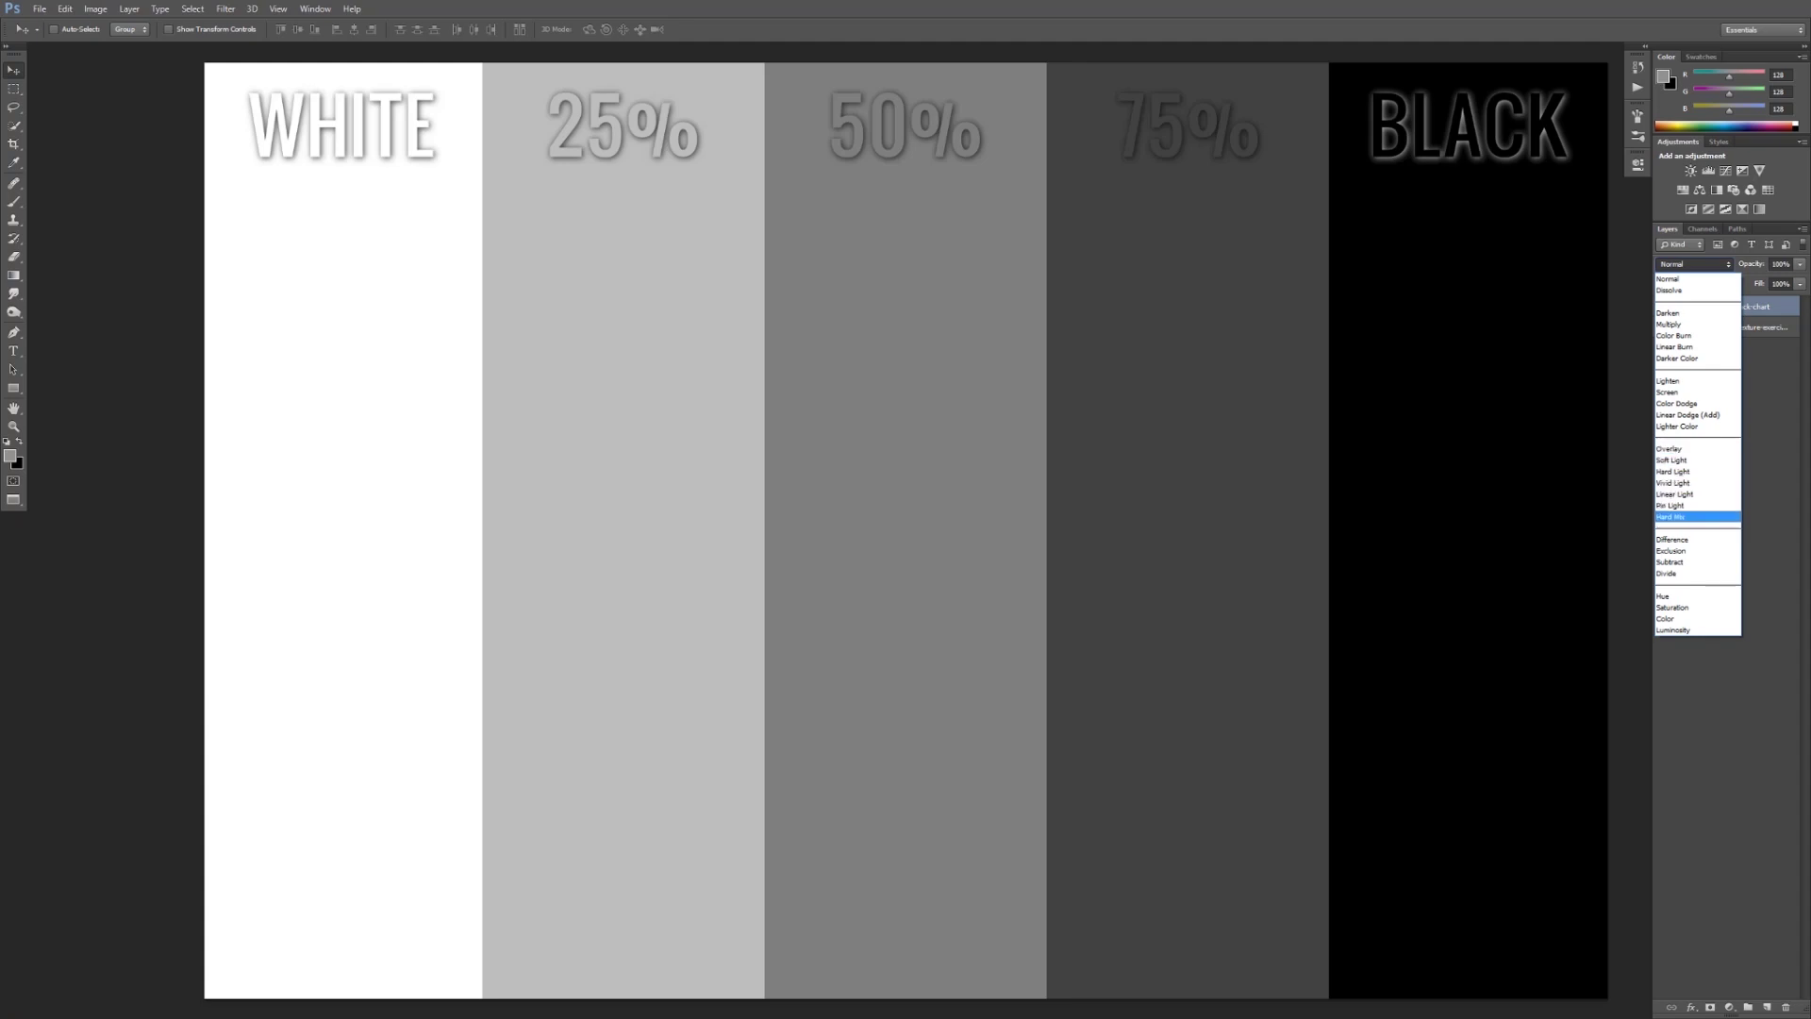
# - Review the inversion group of blend modes that starts with Difference
pyautogui.press('Down')
pyautogui.press('Down')
pyautogui.press('Down')
pyautogui.press('Down')
pyautogui.press('Up')
pyautogui.press('Up')
pyautogui.press('Up')
pyautogui.press('Down')
pyautogui.press('Down')
pyautogui.press('Down')
pyautogui.press('Down')
pyautogui.press('Down')
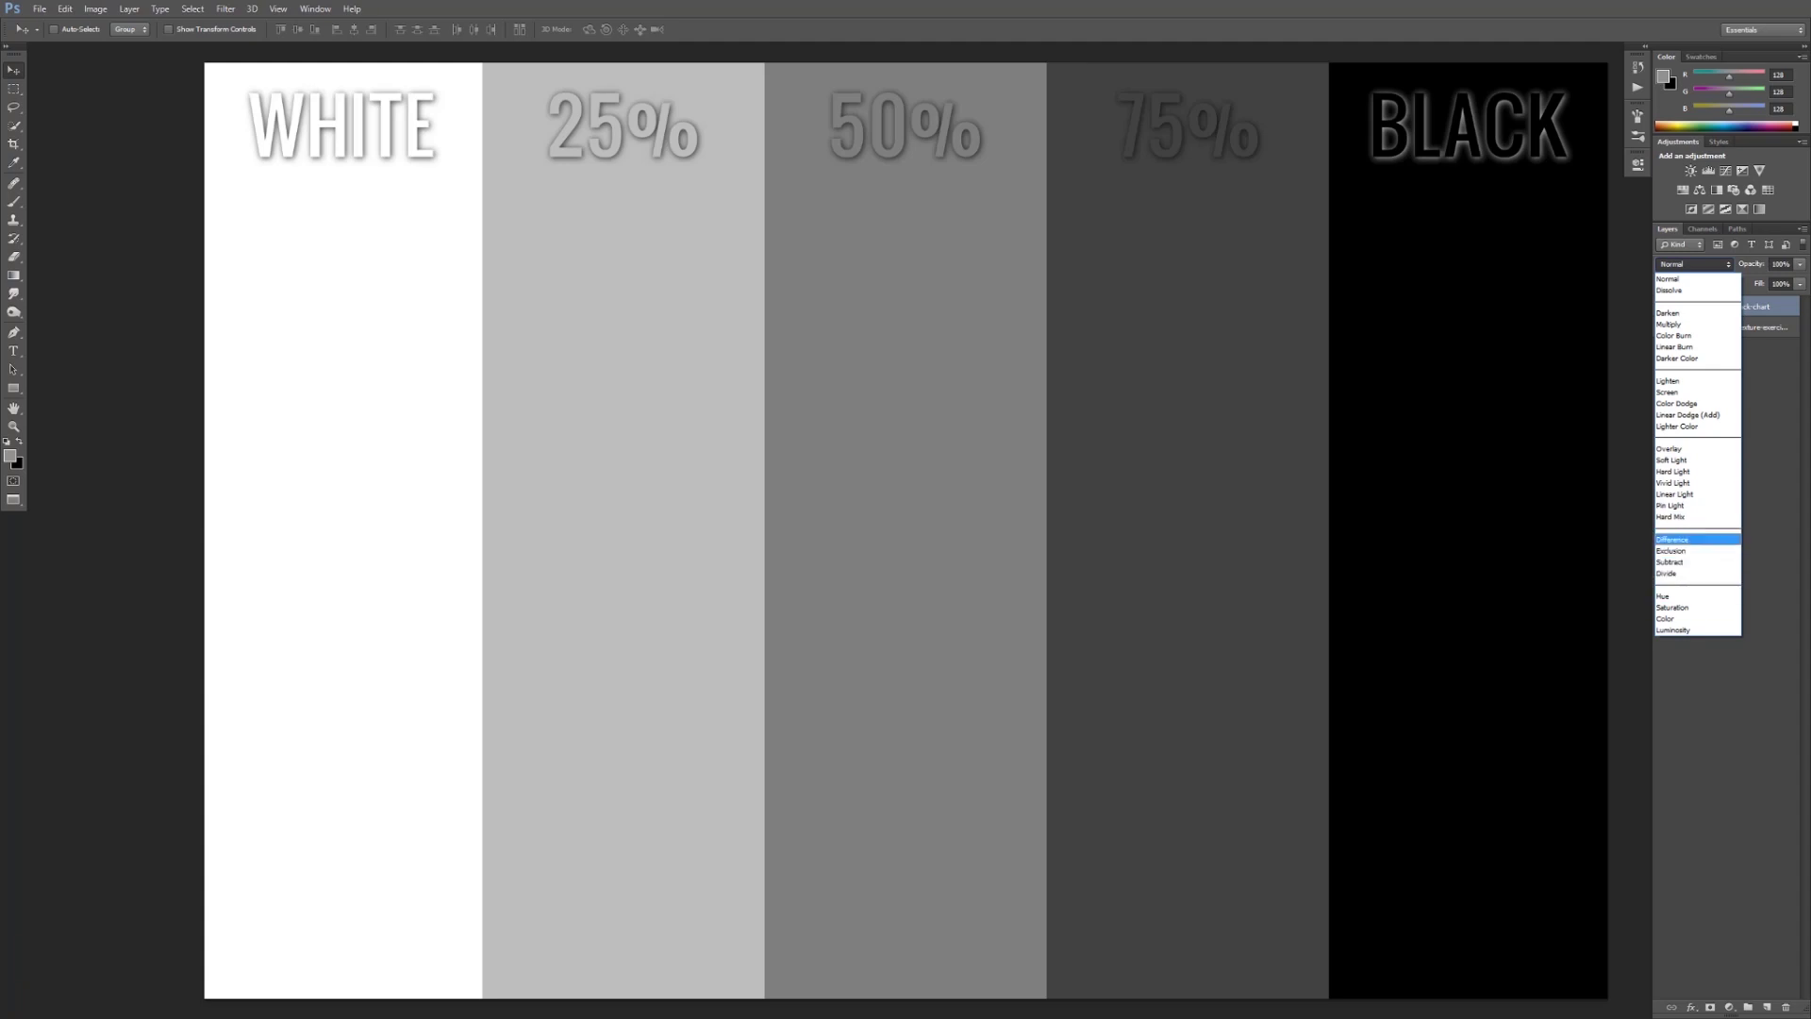
# - Examine the color component modes in the blend mode list, including Color and Luminosity
pyautogui.press('Up')
pyautogui.press('Down')
pyautogui.press('Down')
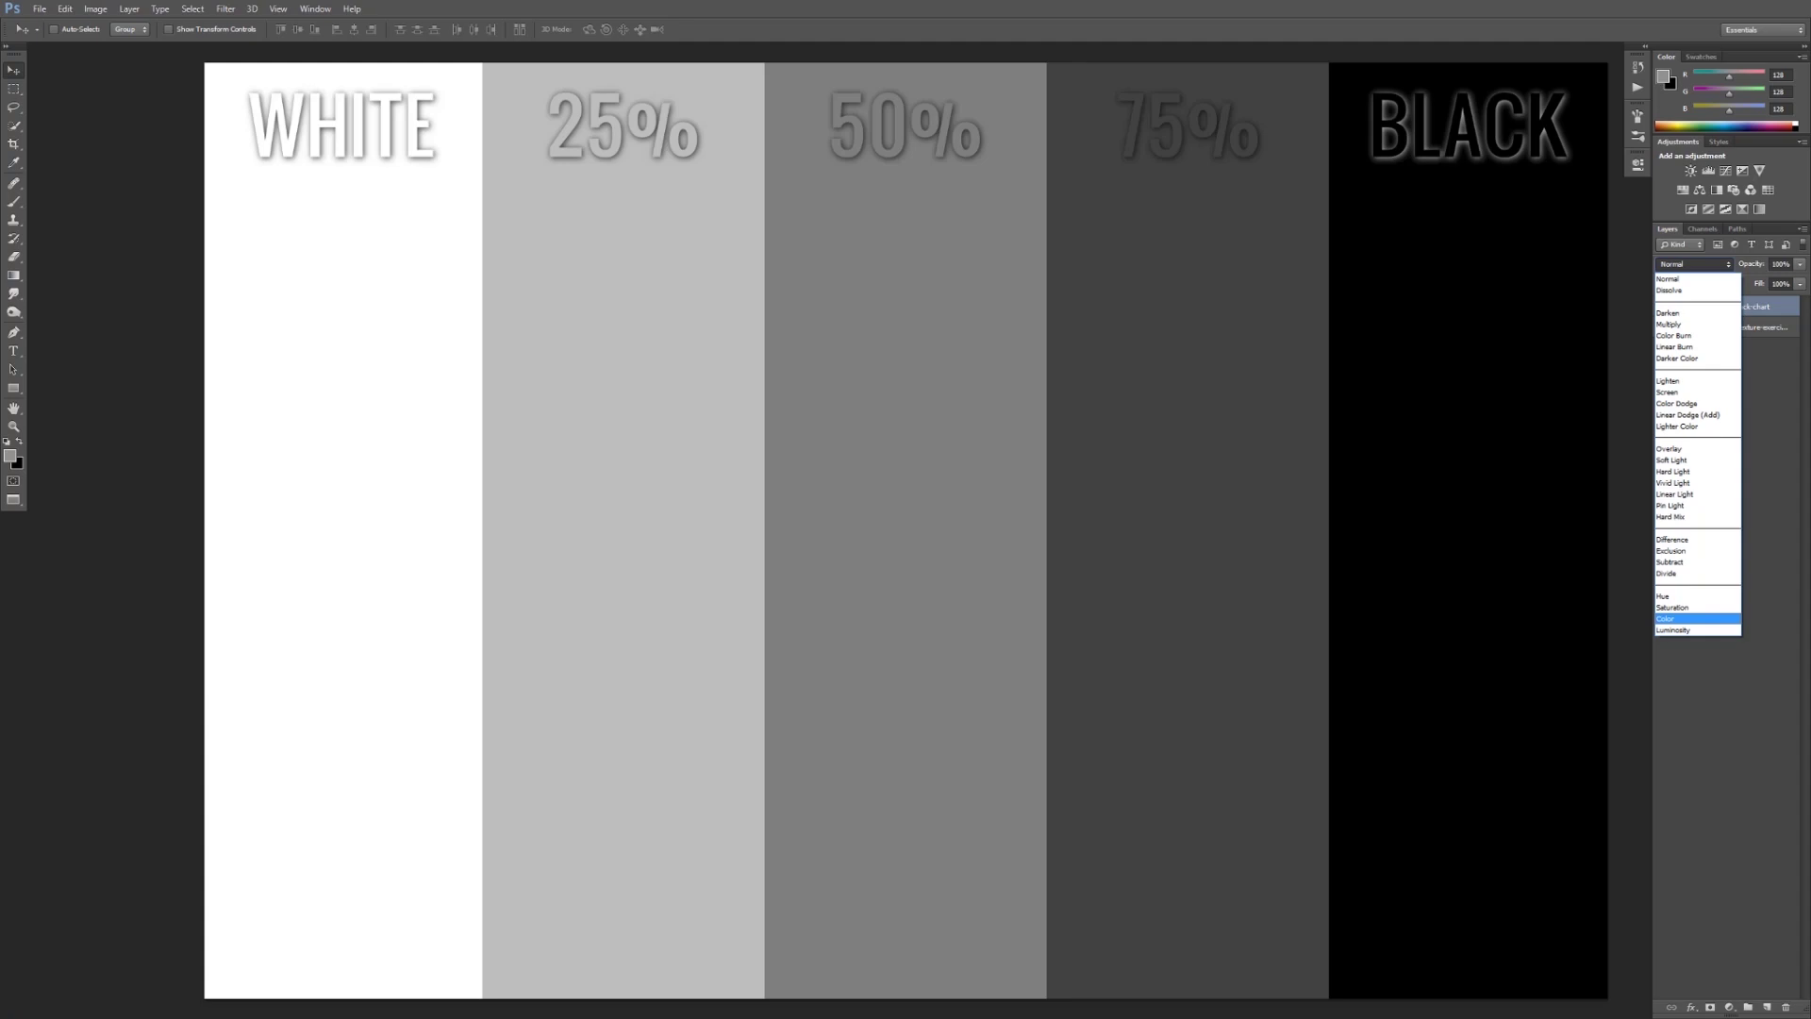
pyautogui.press('Down')
pyautogui.press('Up')
pyautogui.press('Down')
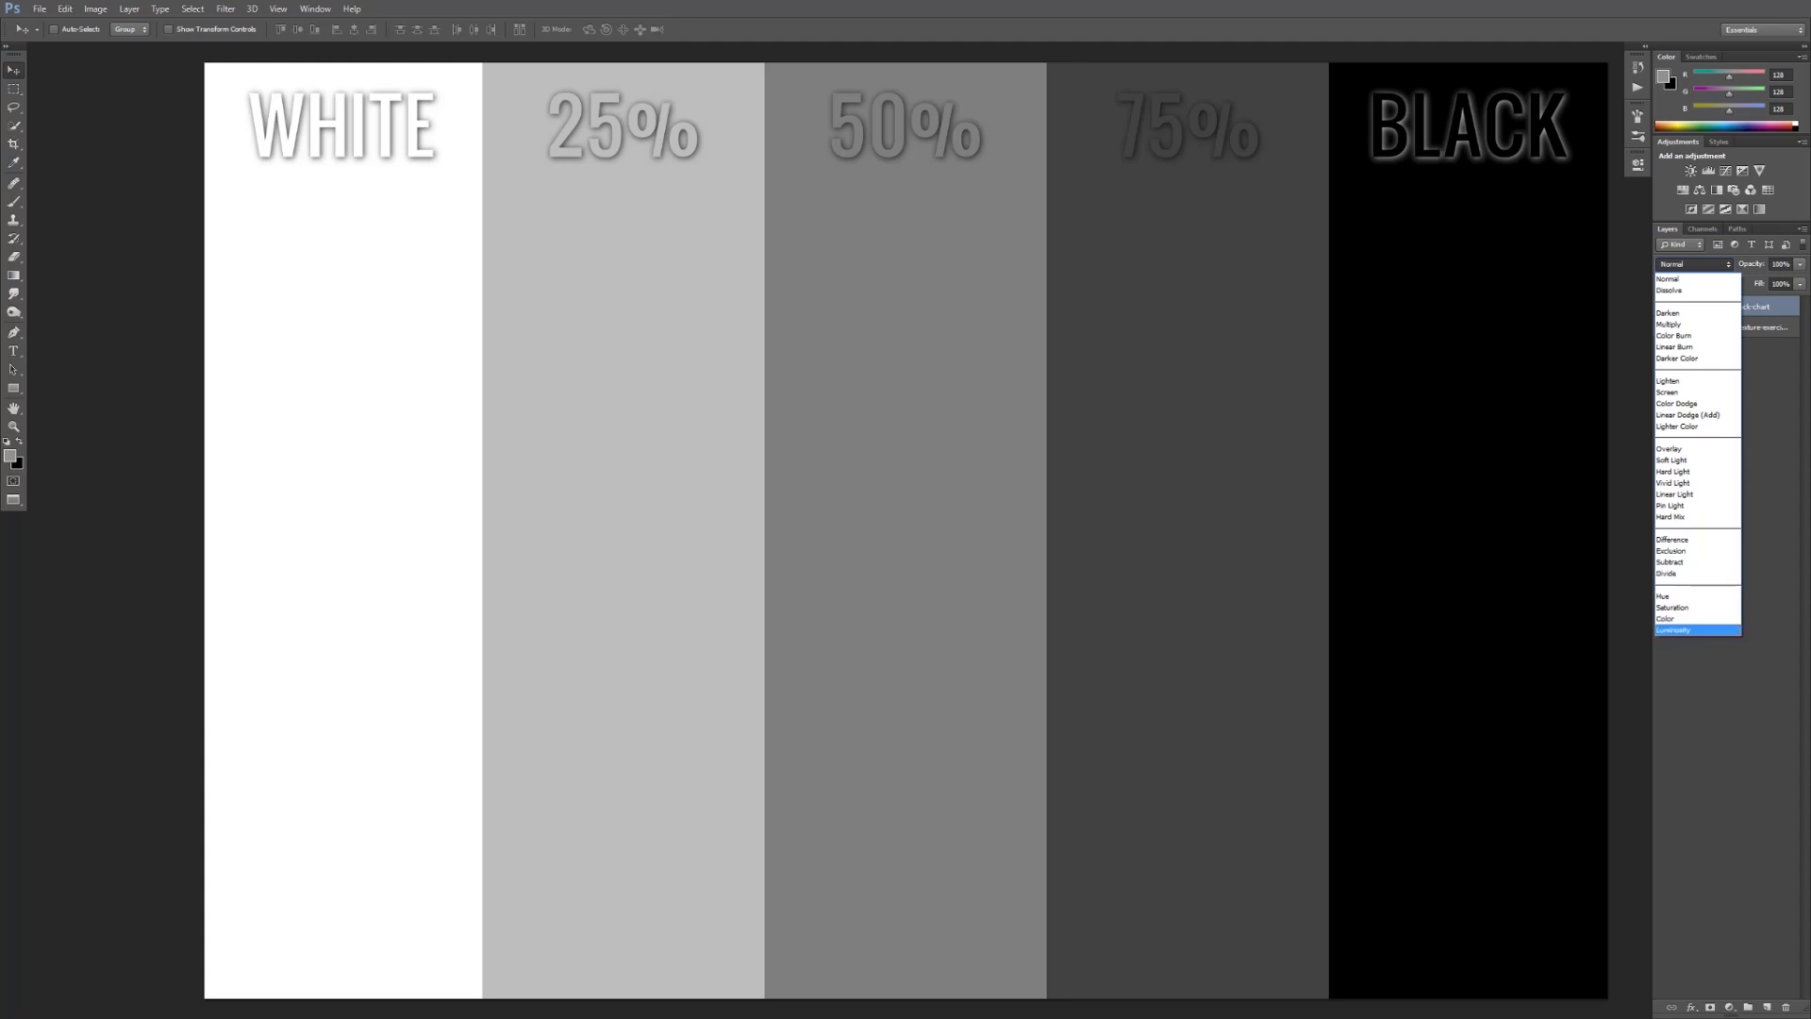